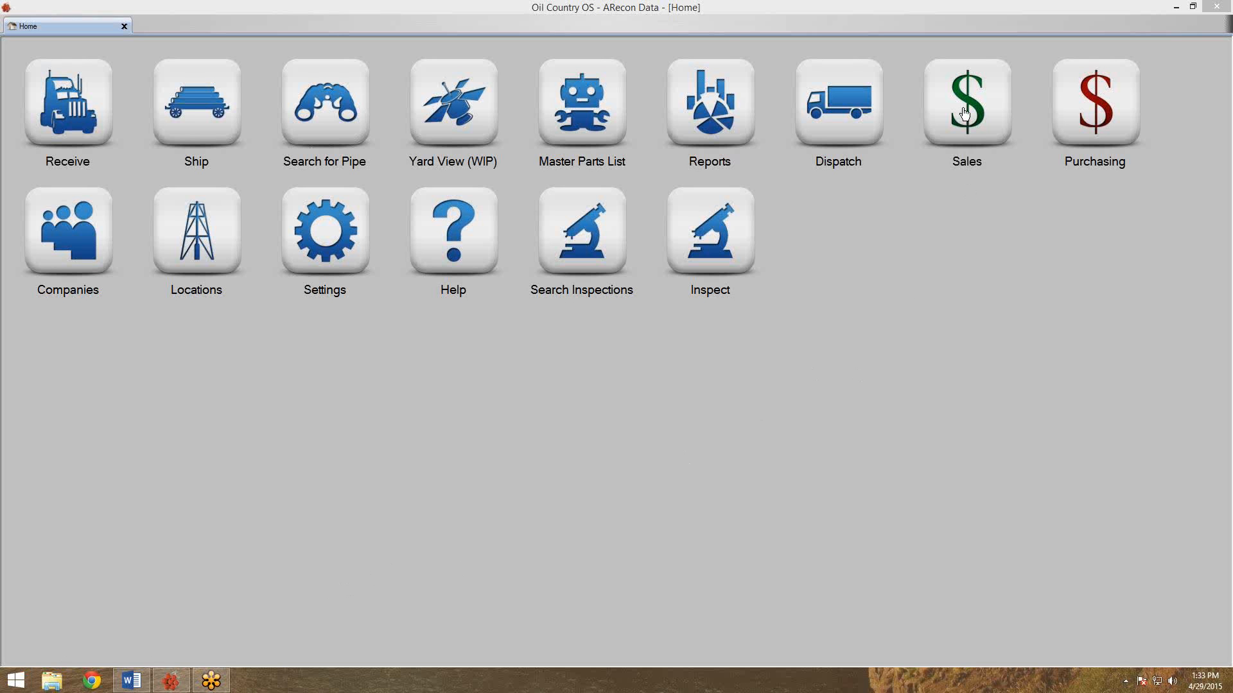
Create new quote 200386 from the Sales tile with Arms Petroleum as the customer.
right_click(965, 113)
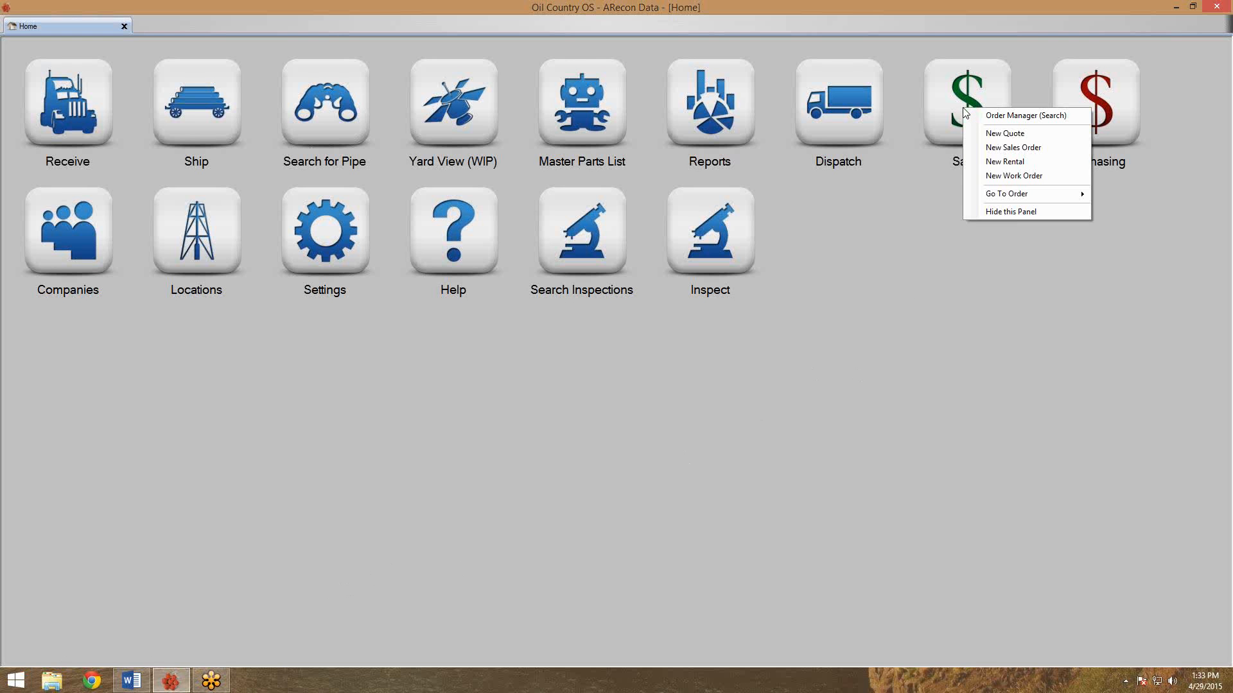
left_click(989, 134)
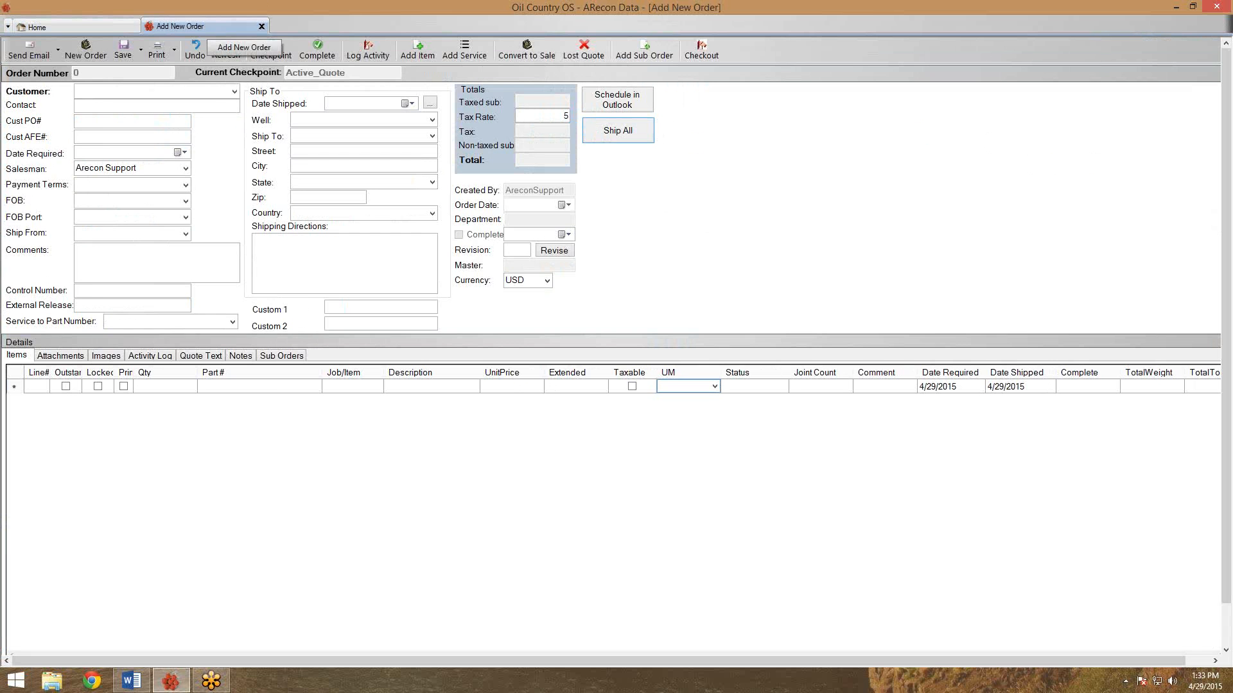
left_click(234, 92)
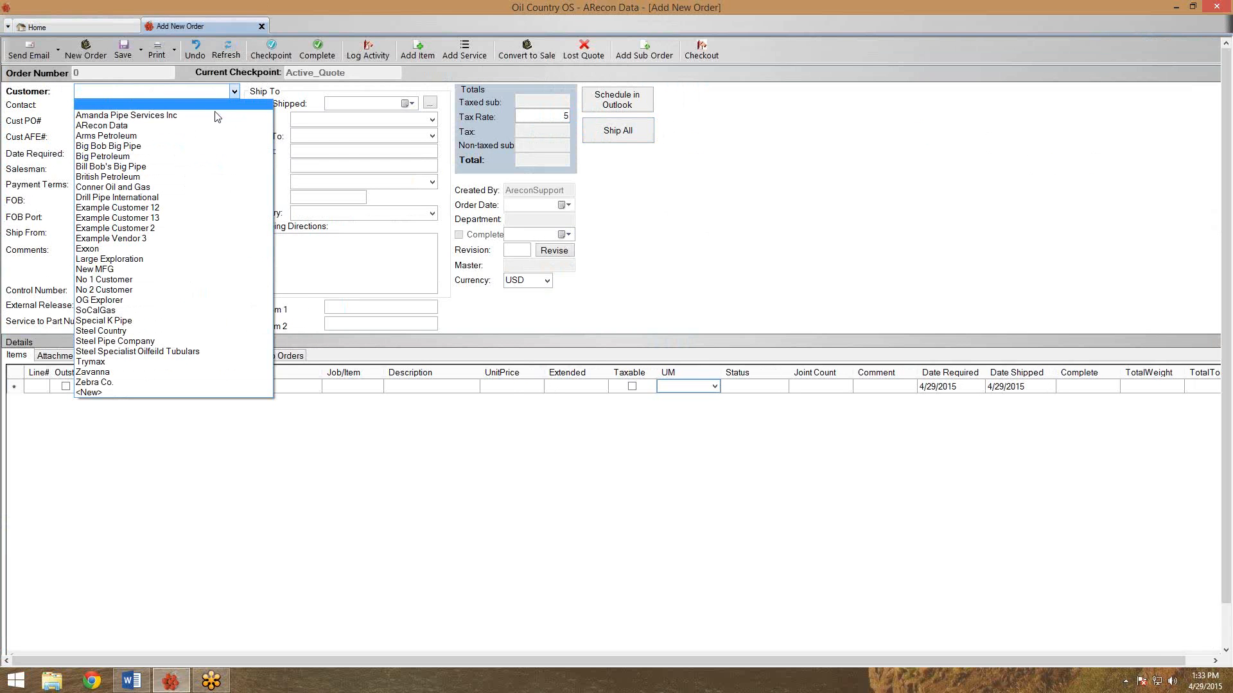
left_click(173, 136)
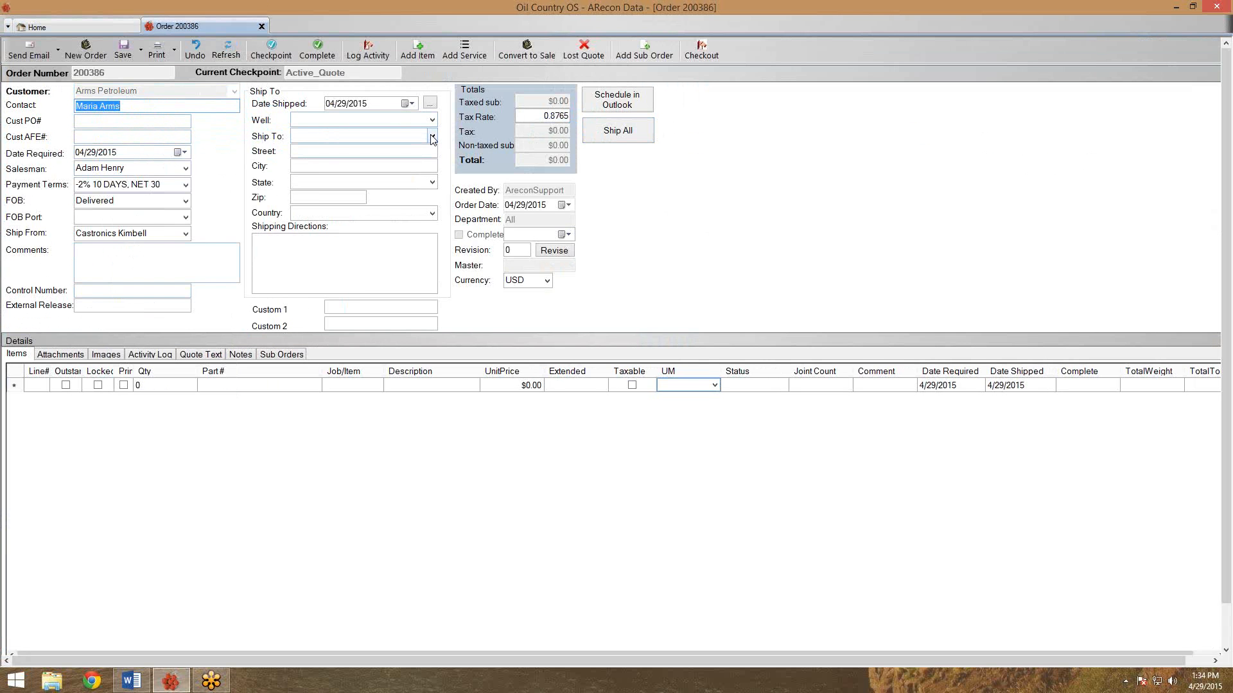
Set the quote's Ship To location to Houston Yard and bring up the Add Item choices.
left_click(432, 137)
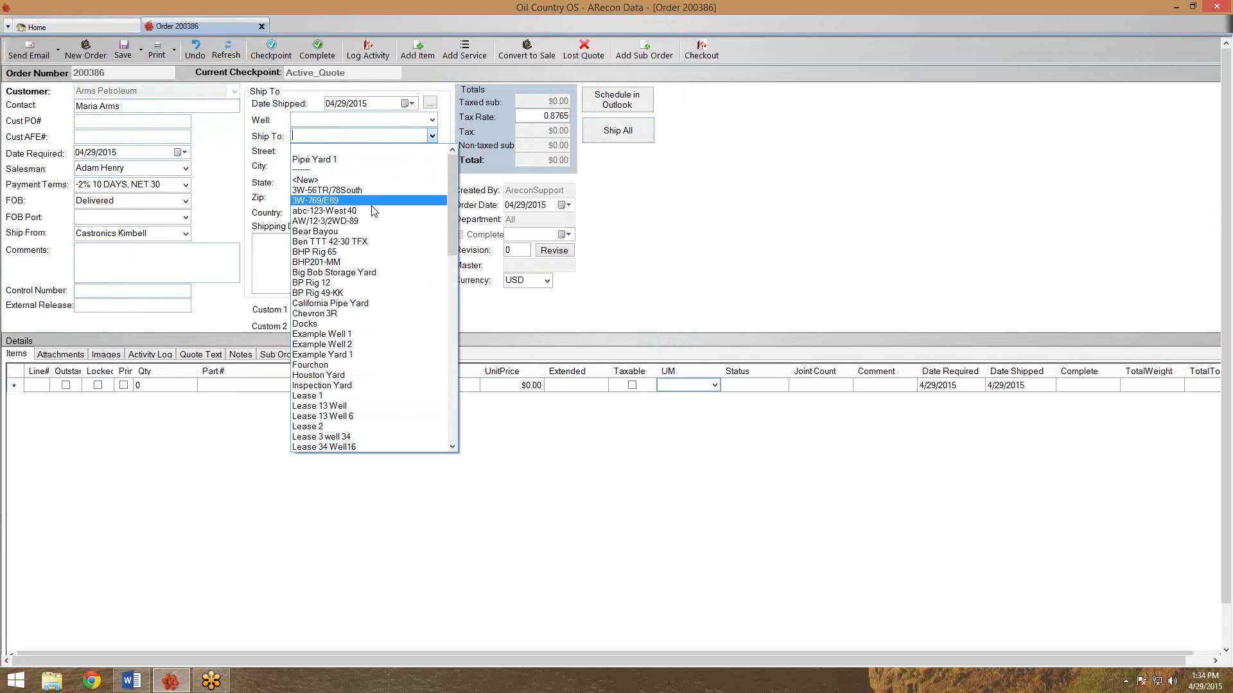
left_click(384, 376)
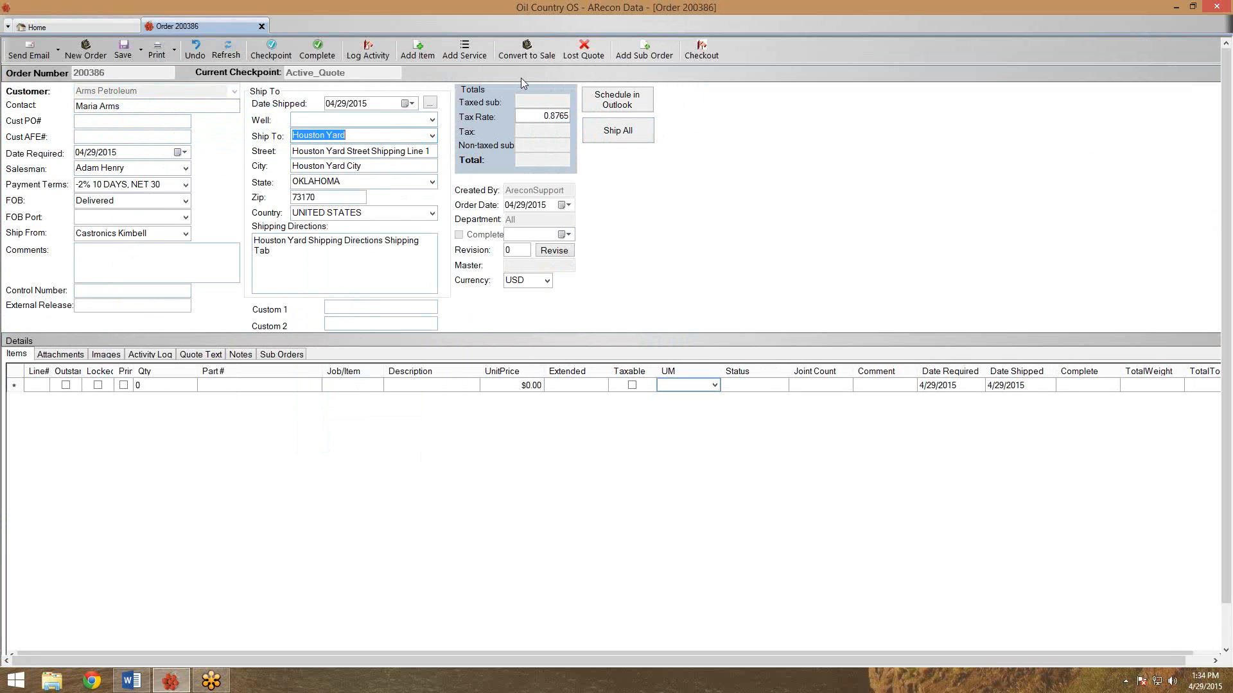
left_click(421, 55)
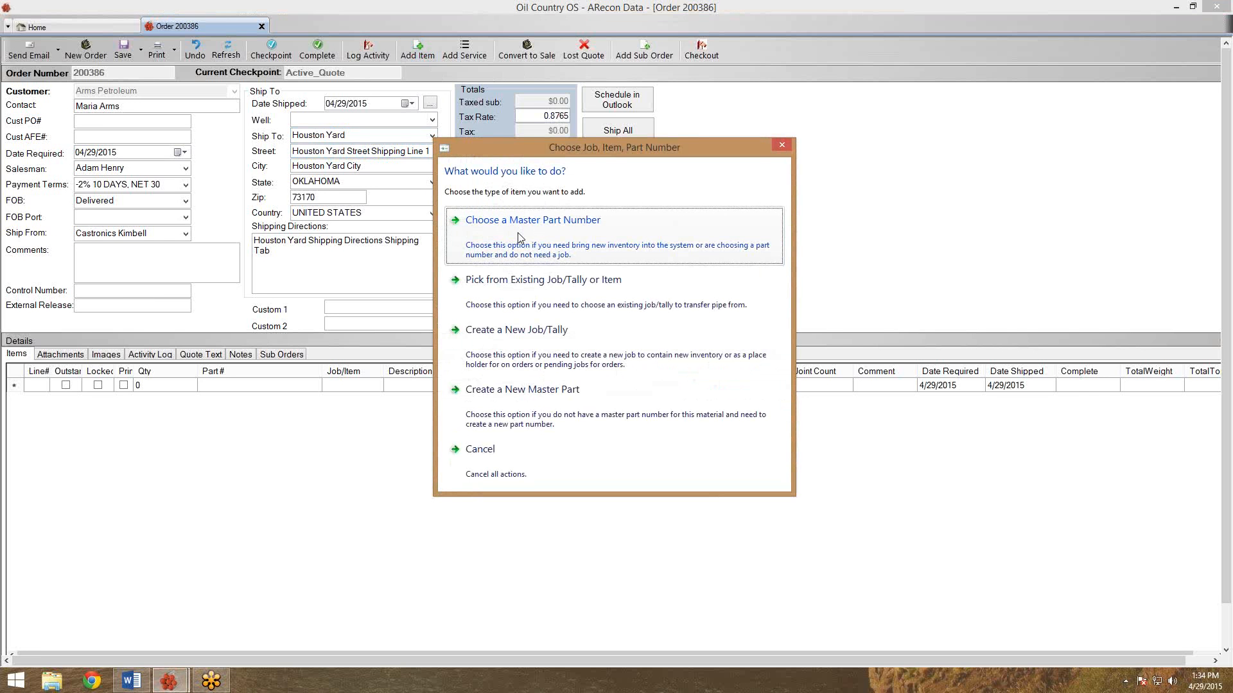
Filter the master part numbers to the Tubing category and pick 2 3/8 J55 8rd EUE.
left_click(519, 238)
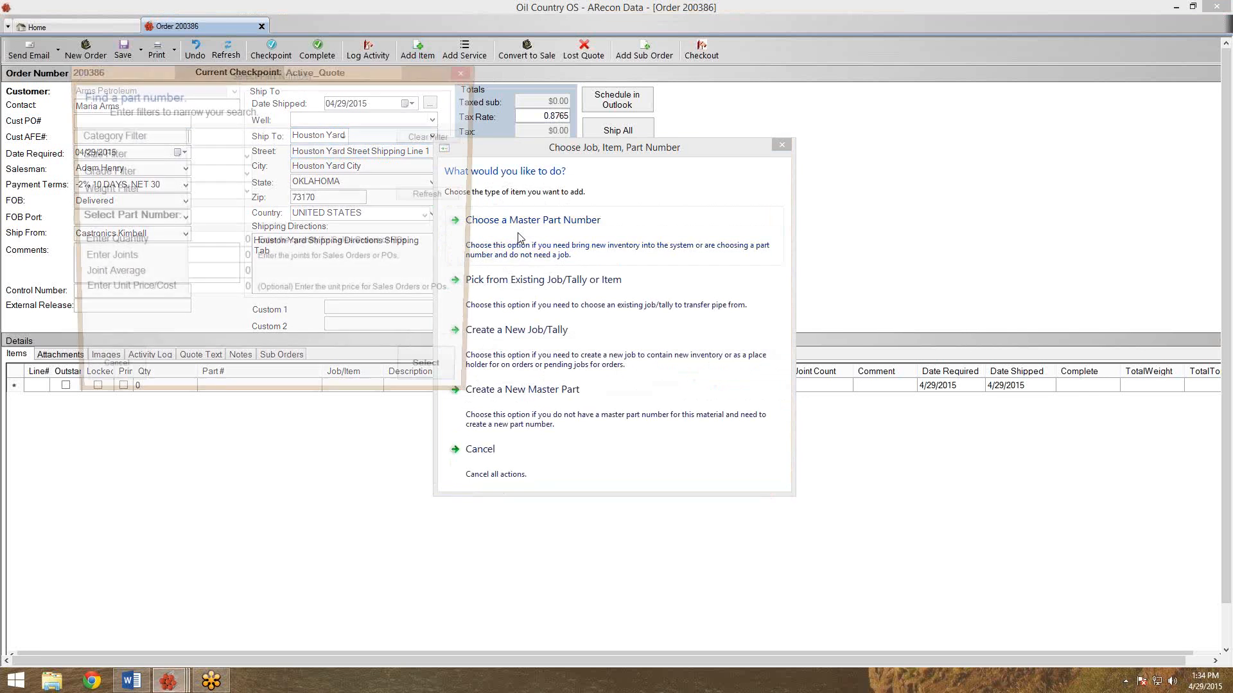
type("Tubing")
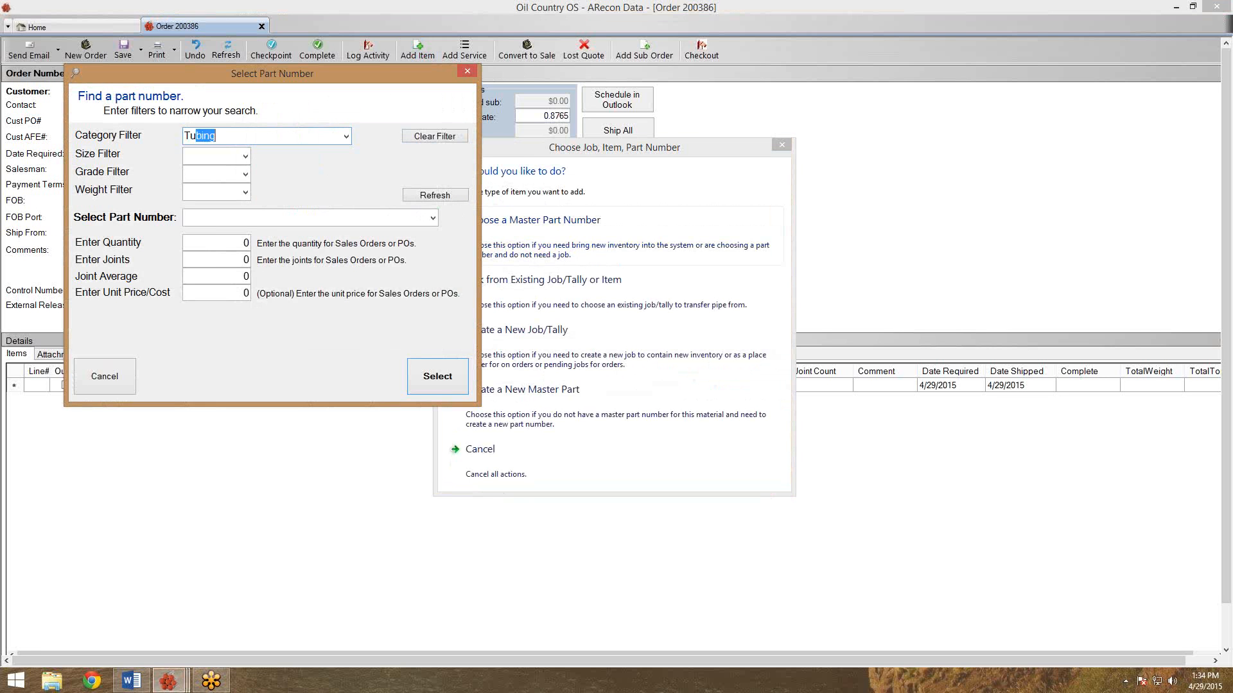
key("Tab")
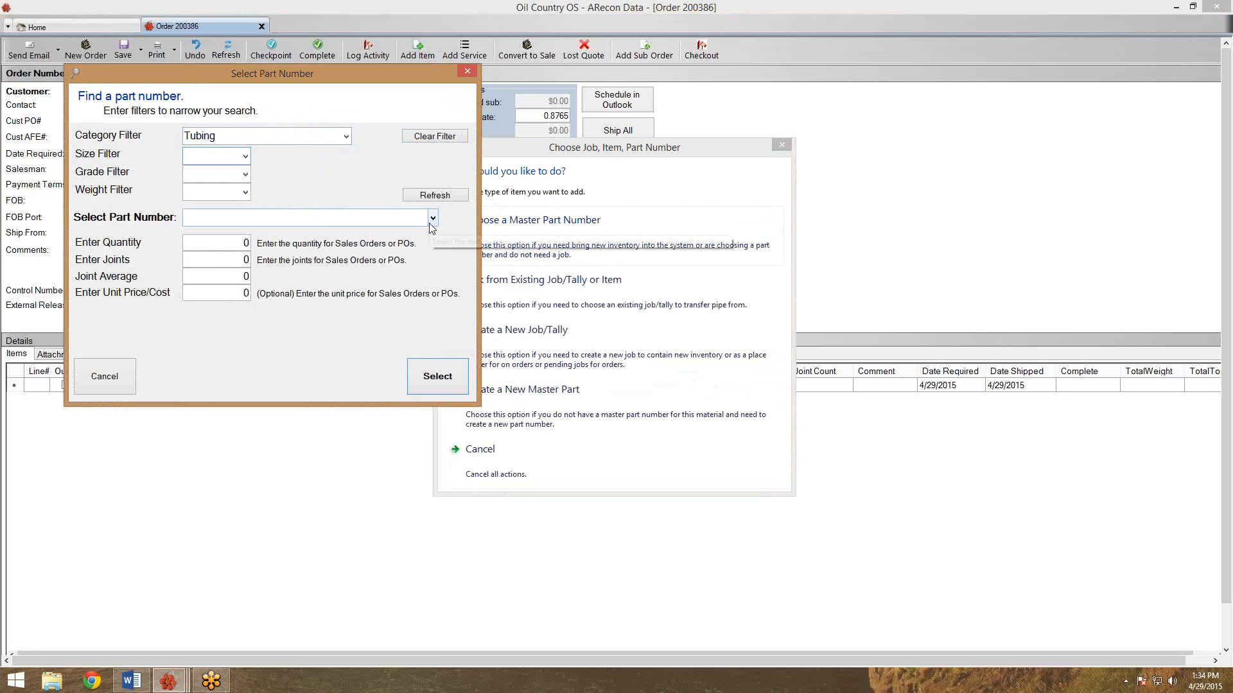
left_click(433, 220)
left_click(433, 219)
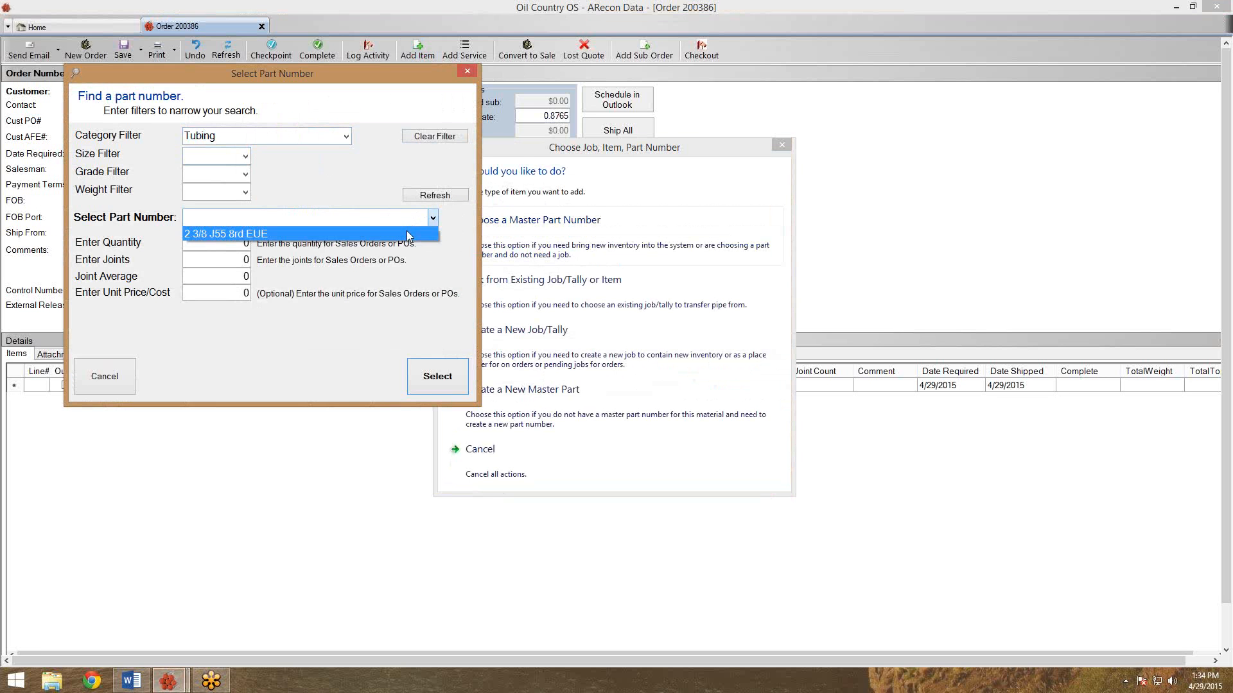
left_click(407, 235)
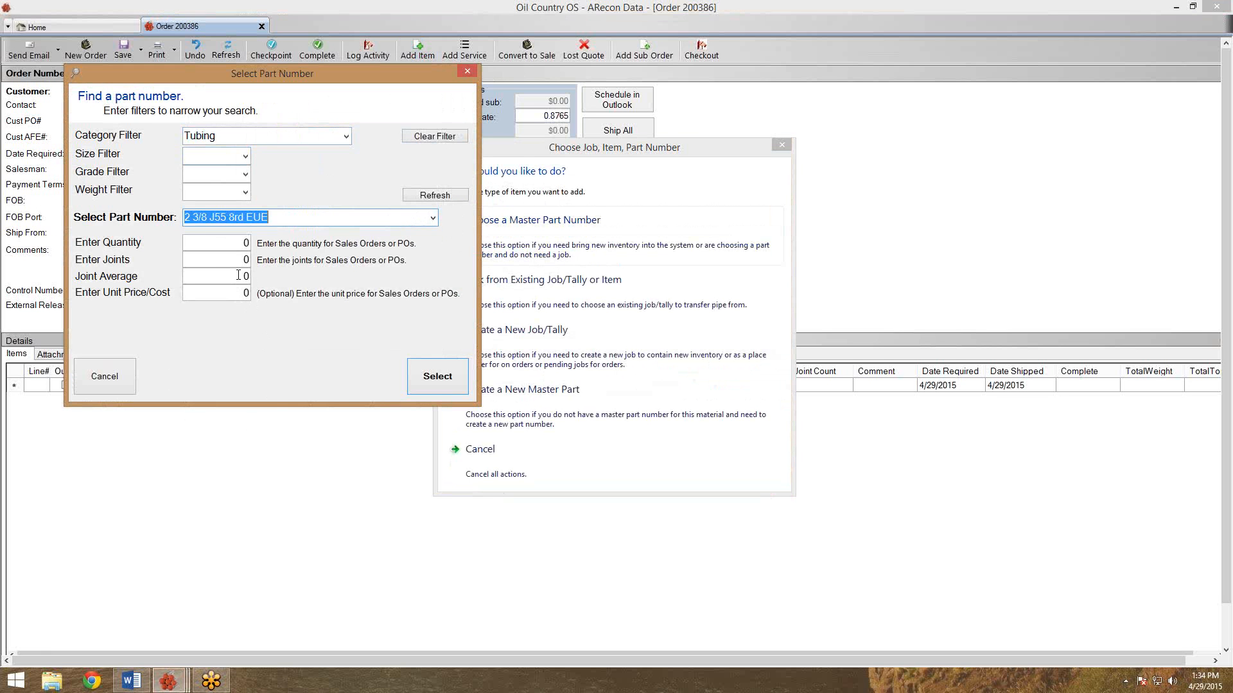
Enter quantity 10000 and 312 joints, and add it as line 1 at $8.80.
left_click(230, 254)
left_click(231, 243)
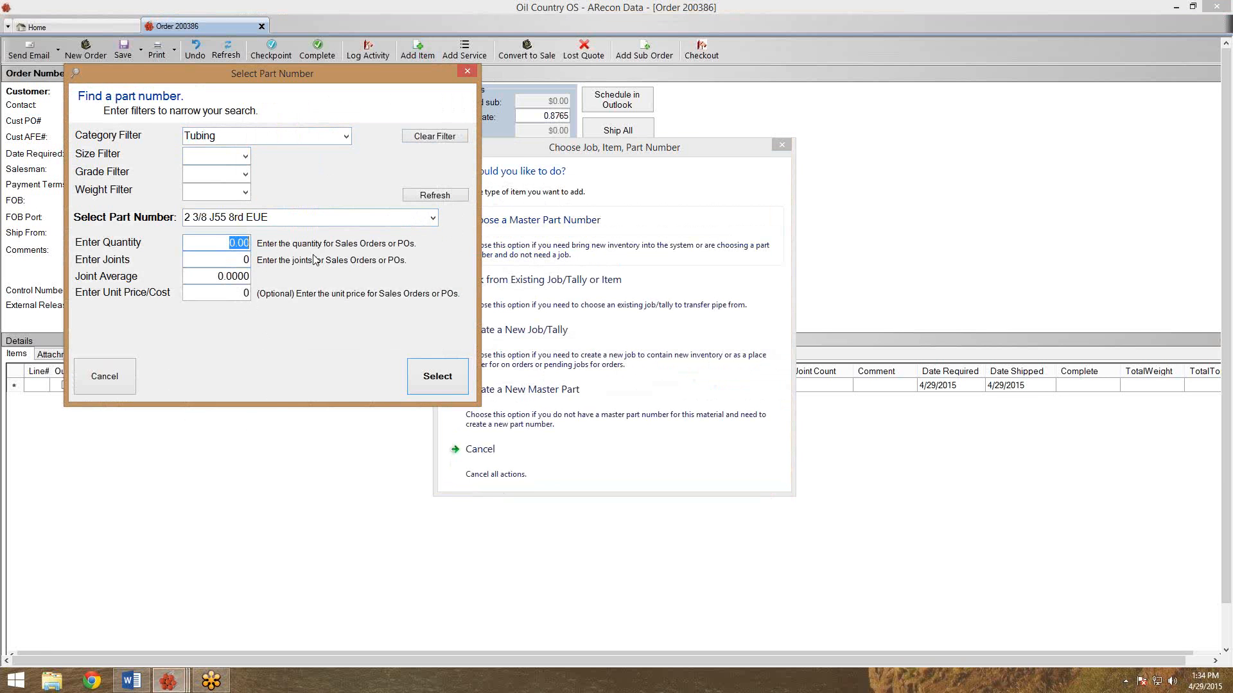
type("10000")
key("Tab")
type("312")
left_click(193, 243)
left_click(440, 379)
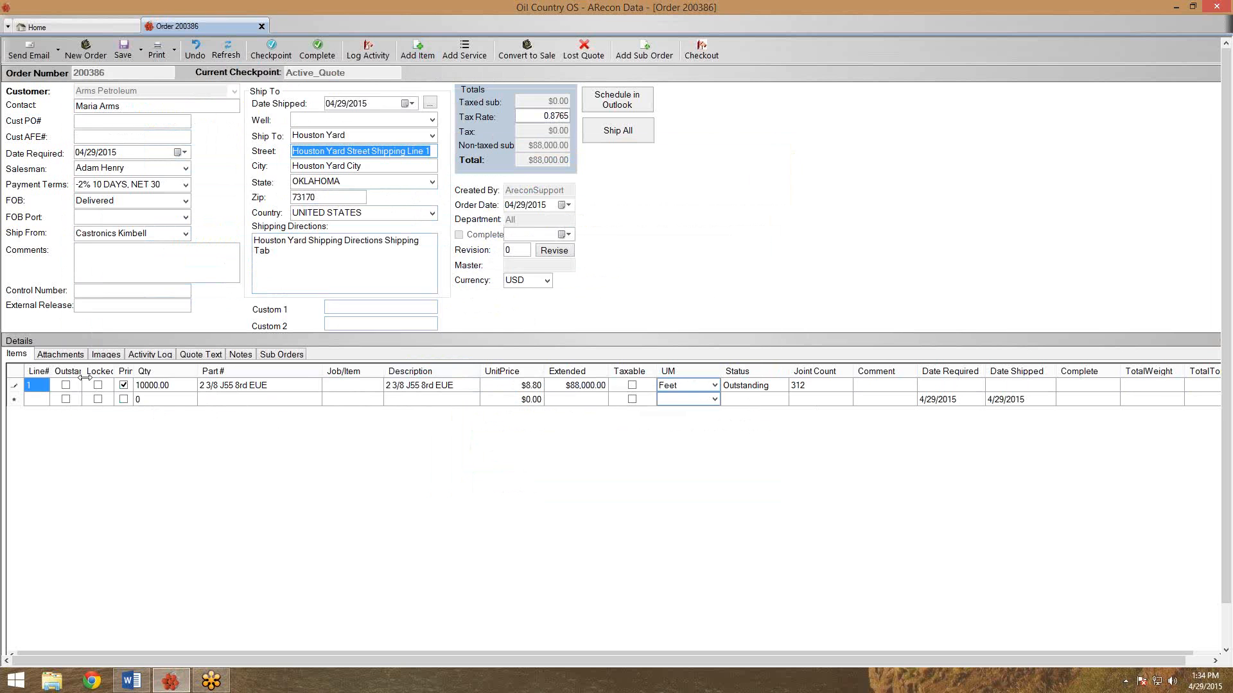
left_click(504, 387)
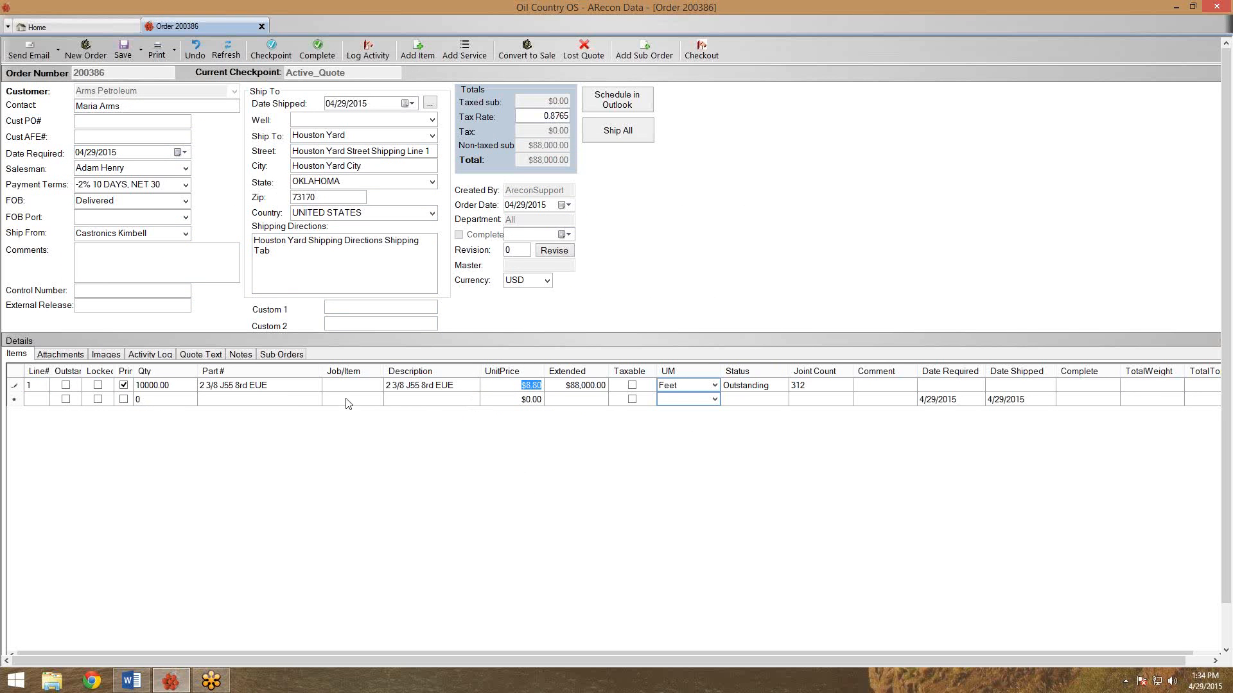
left_click(284, 387)
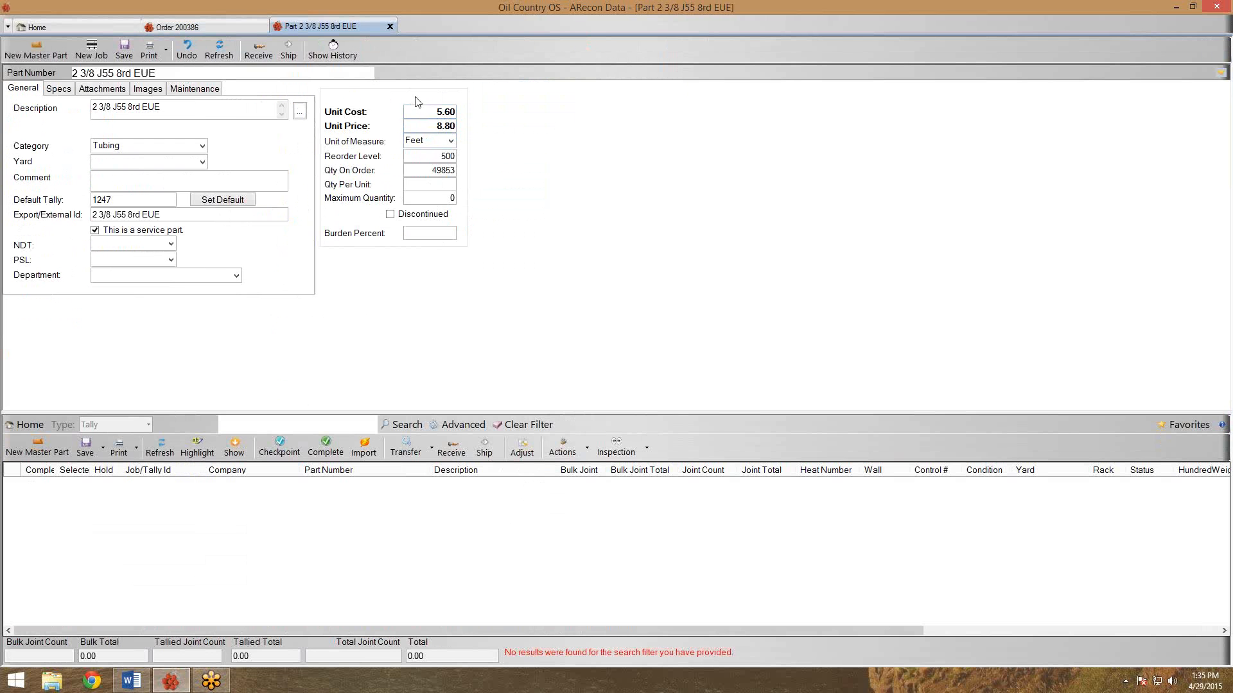
left_click(390, 27)
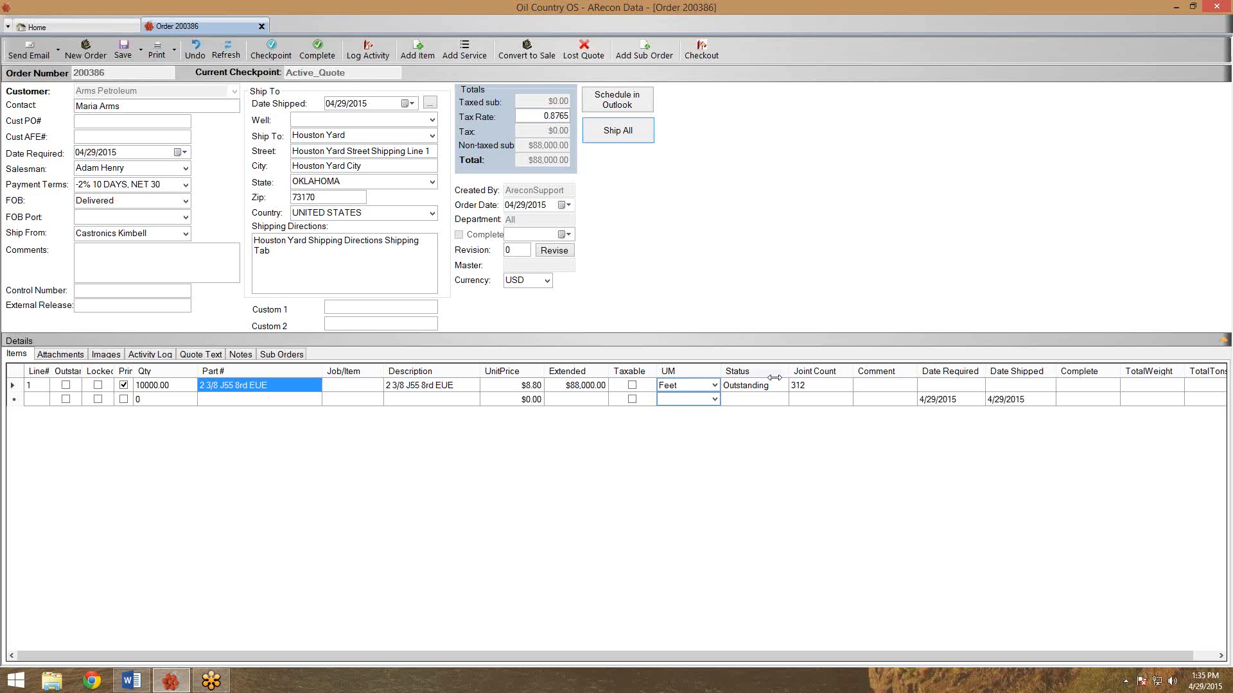
Save quote 200386, preview its printable $88,000.00 quote maximized, then close the preview.
left_click(121, 57)
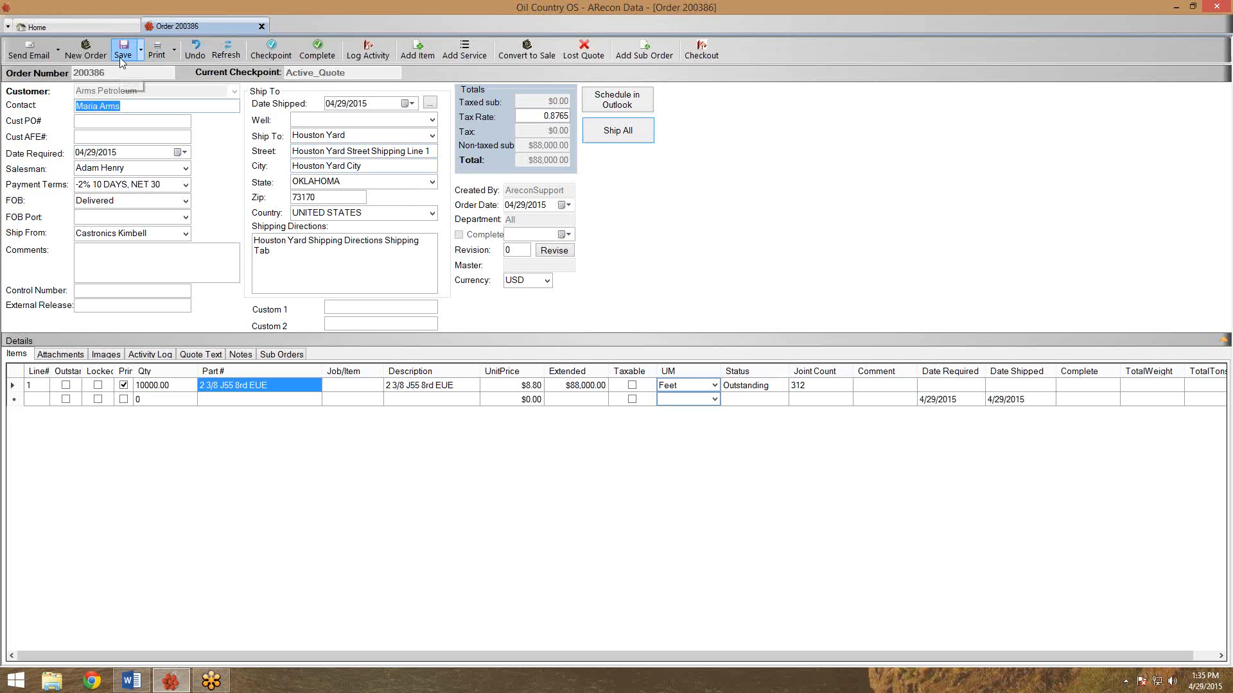
left_click(167, 58)
left_click(165, 54)
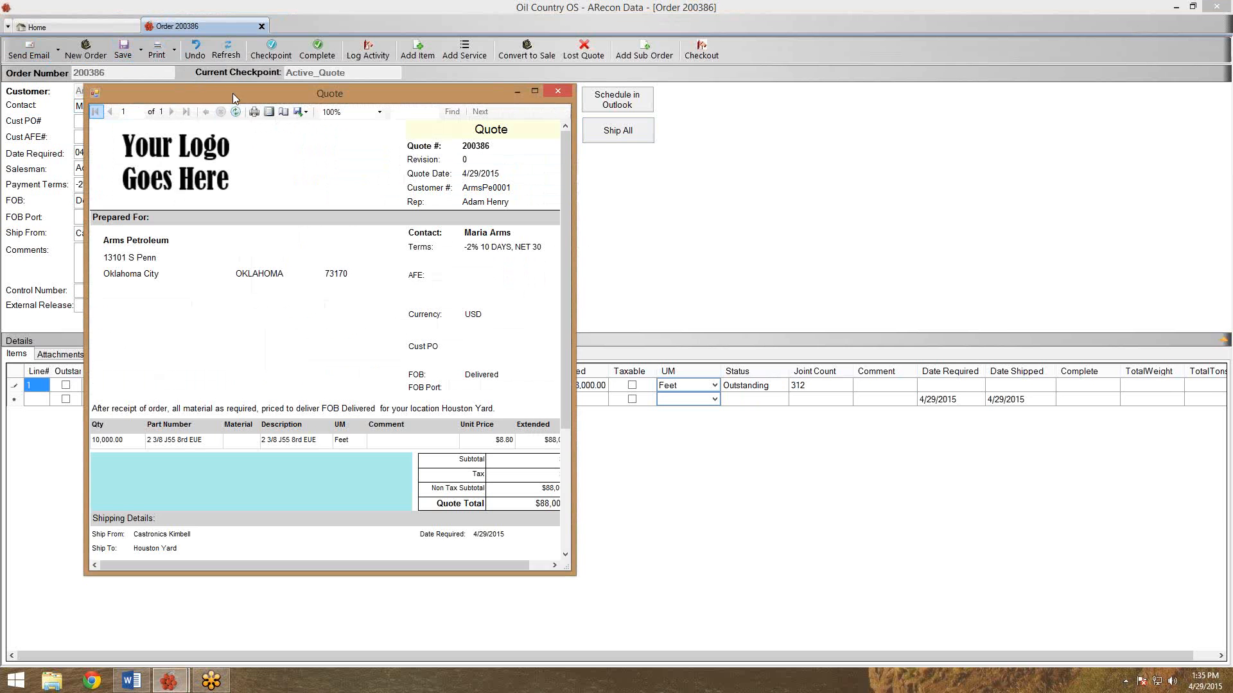
left_click_drag(232, 94, 248, 1)
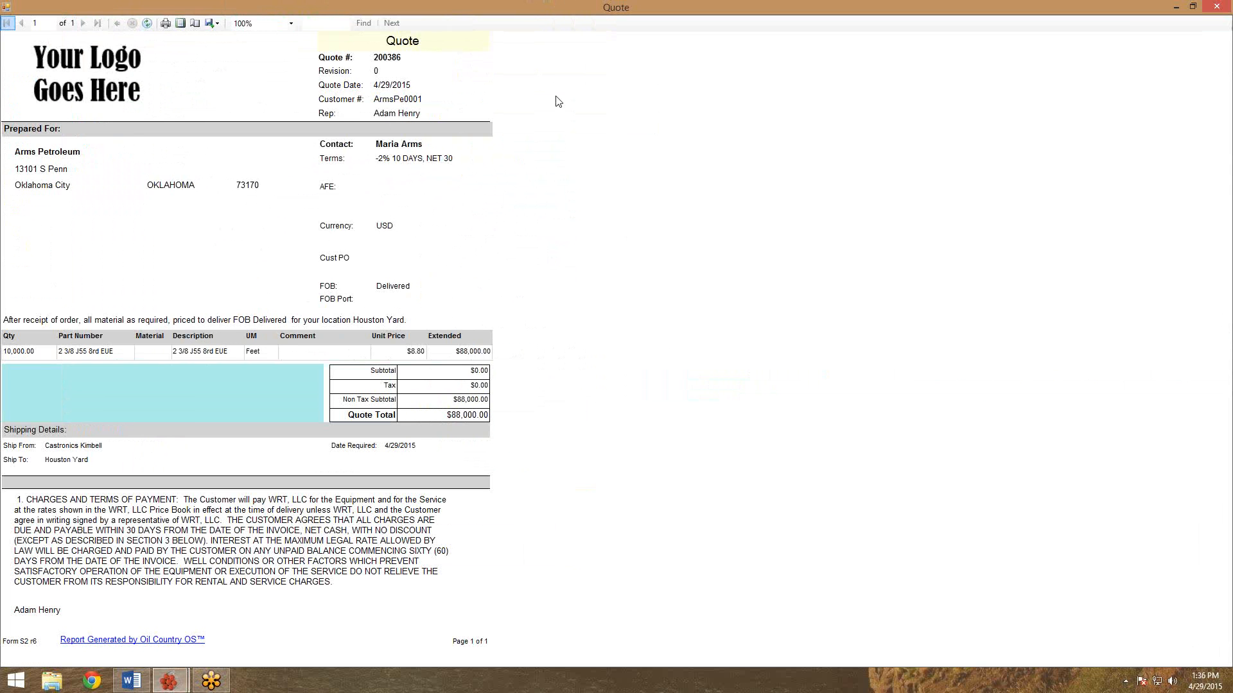
left_click_drag(533, 1, 535, 23)
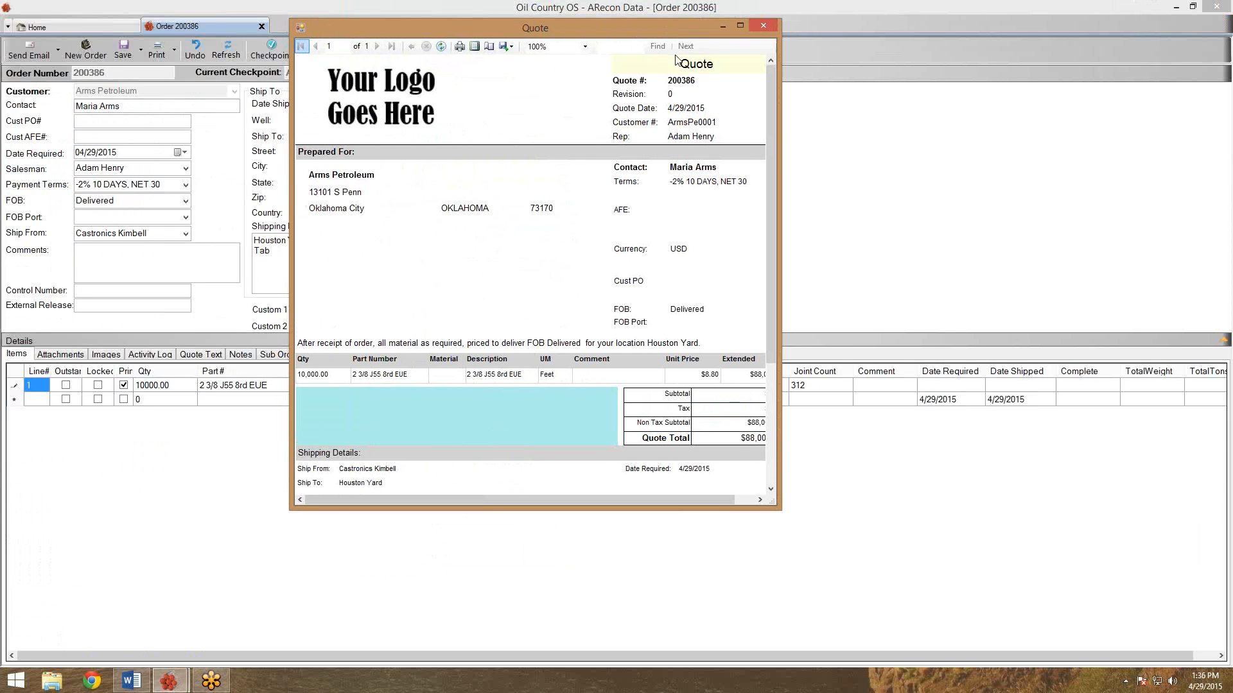
left_click(761, 26)
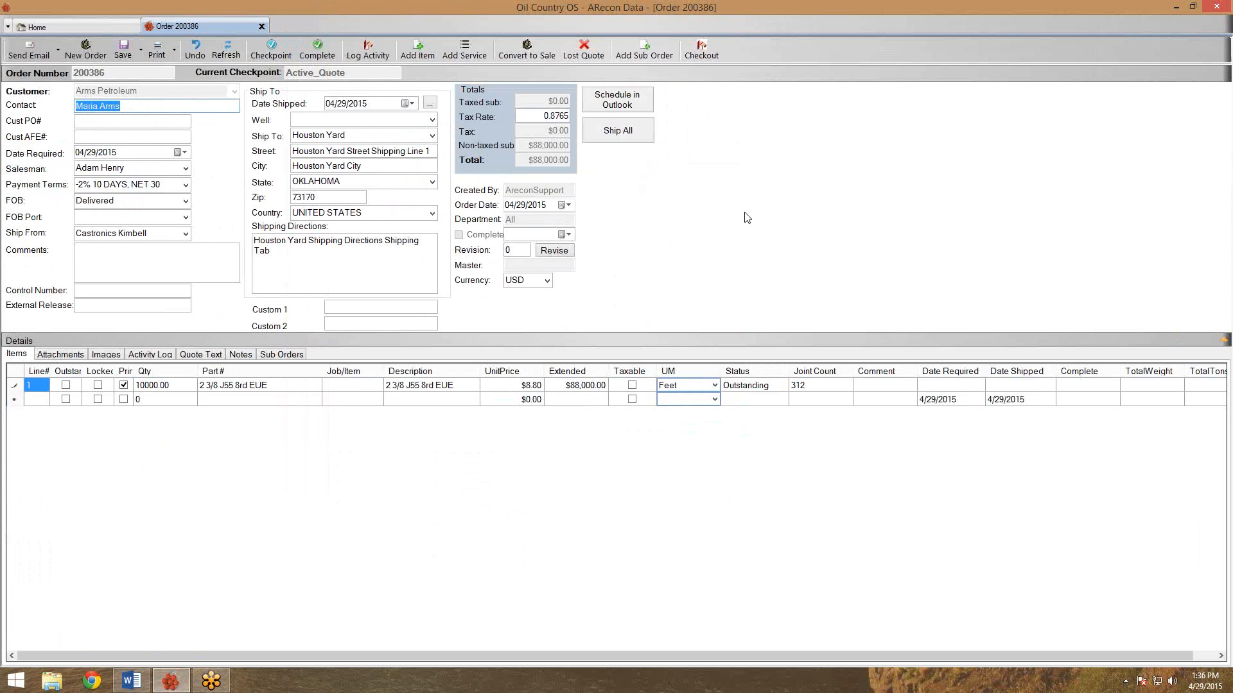
Convert quote 200386 into sales order 200387 with Convert to Sale.
left_click(7, 691)
left_click(3, 691)
left_click(516, 52)
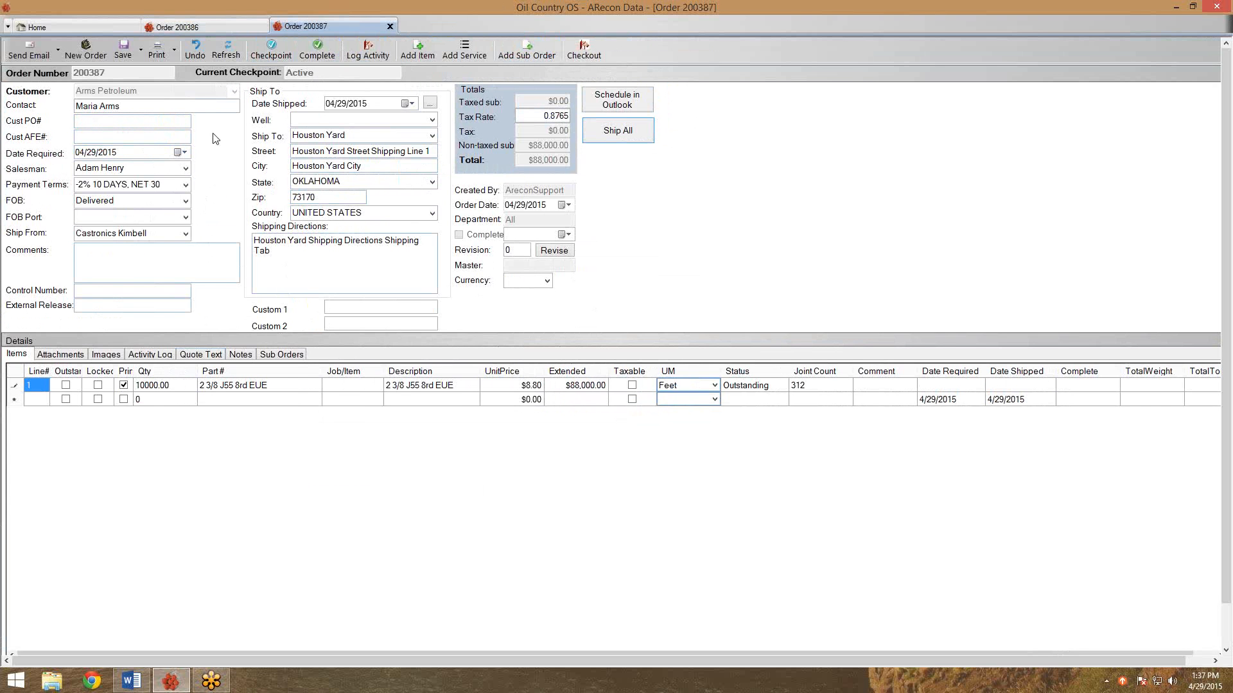
Refresh quote 200386 to confirm its converted status, then close its tab.
left_click(235, 25)
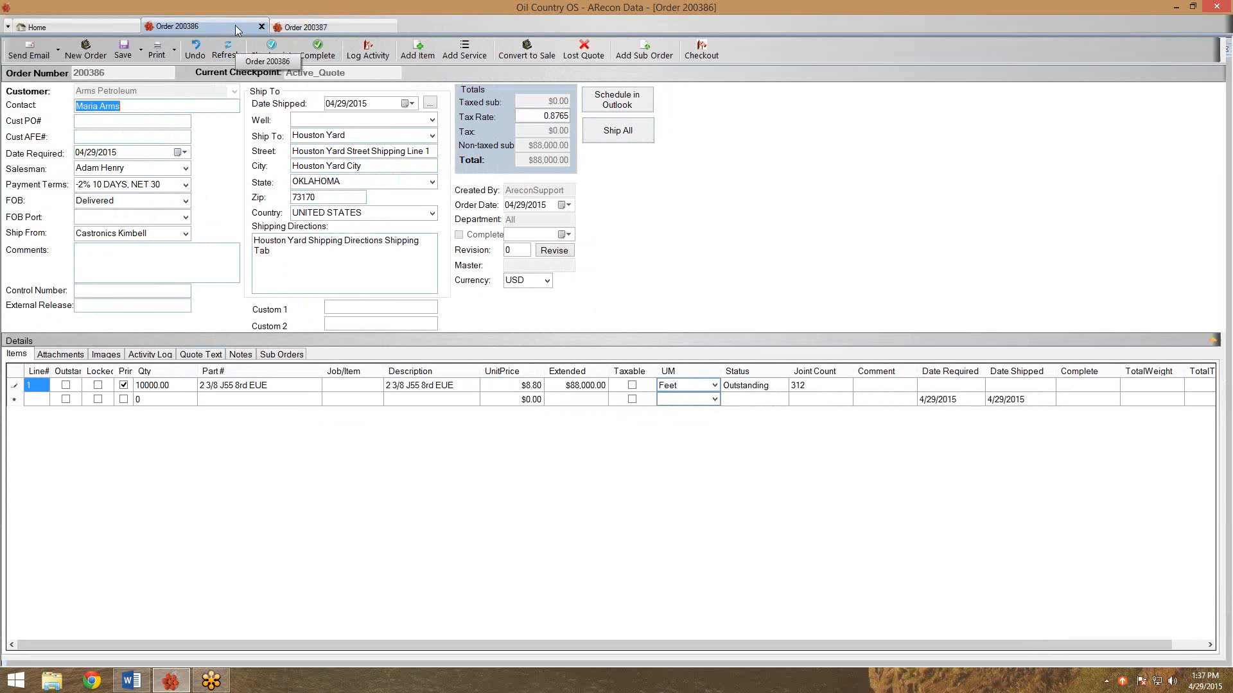
left_click(234, 51)
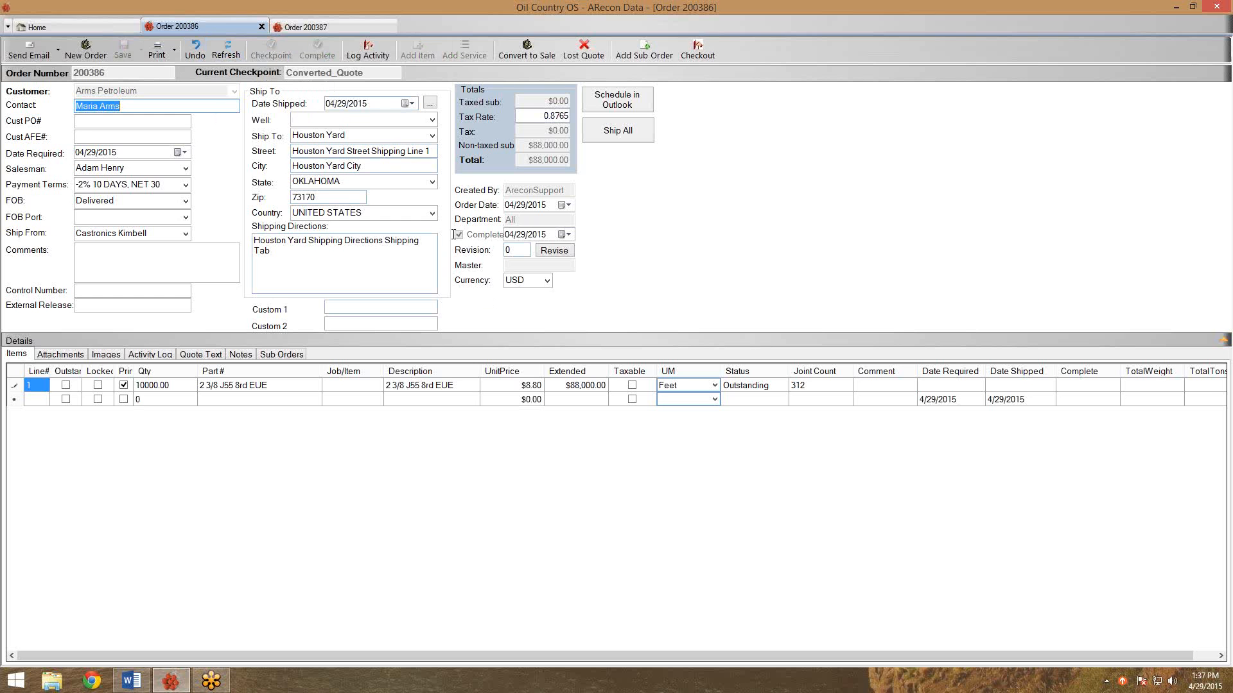
left_click(262, 26)
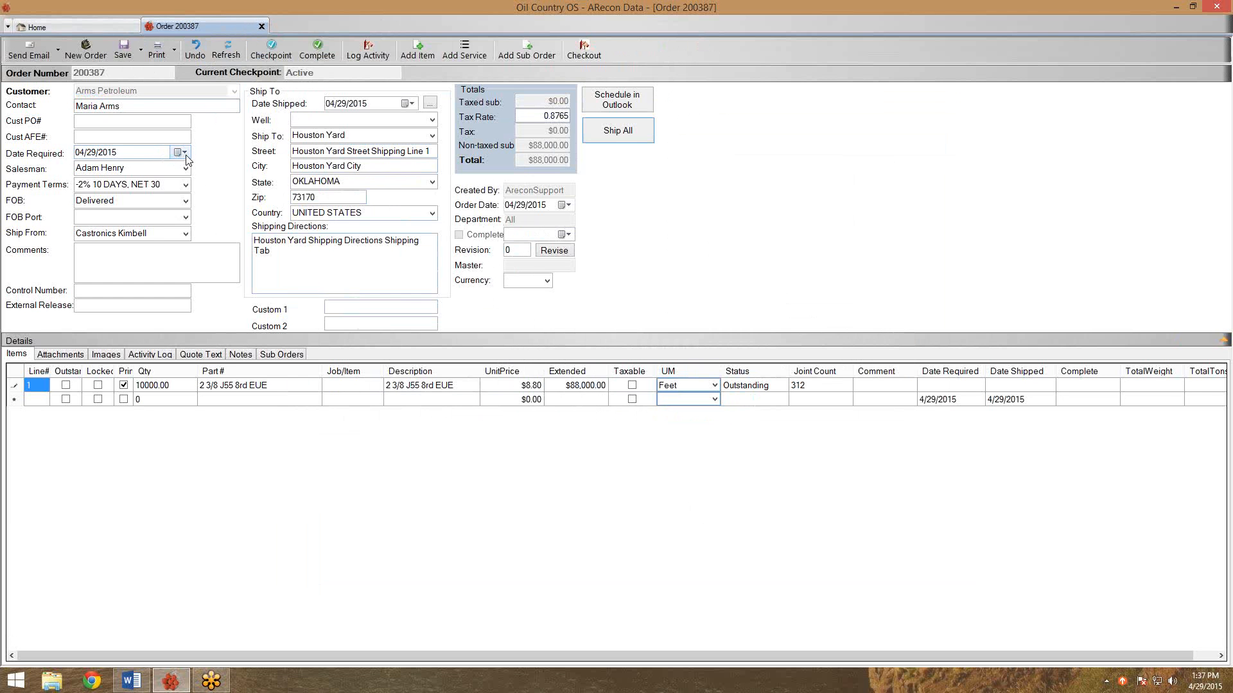
Set order 200387's required date to May 8, 2015 and save it.
left_click(183, 153)
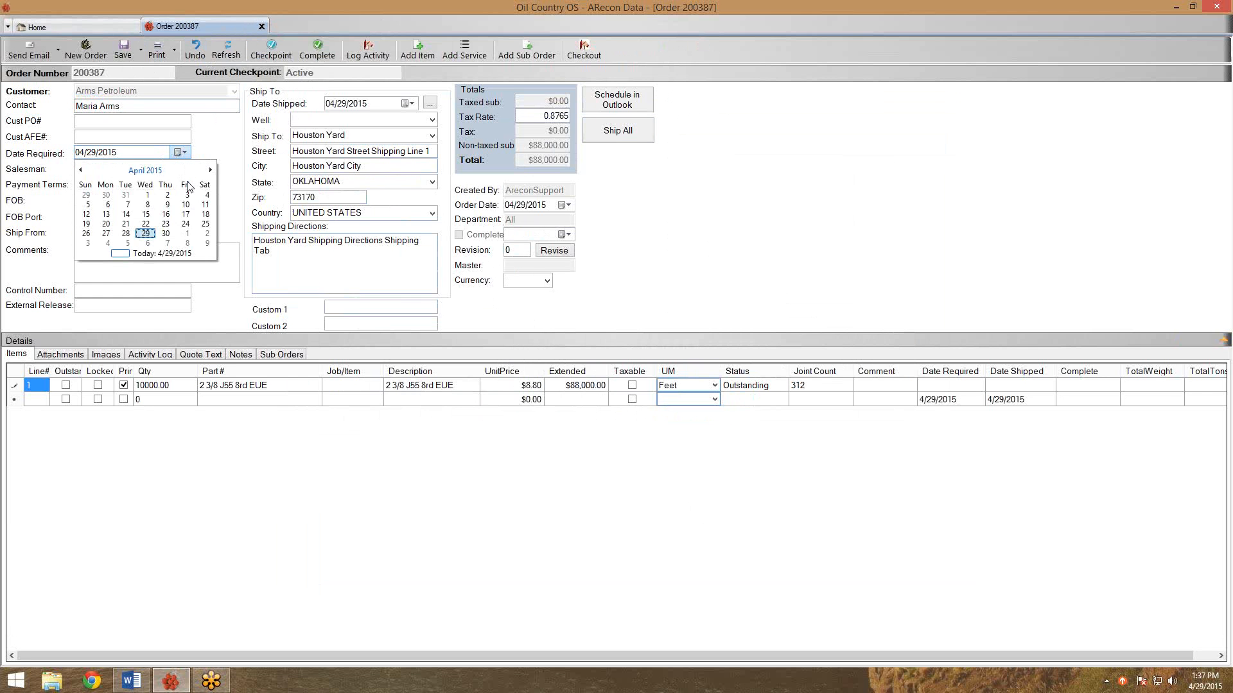
left_click(184, 246)
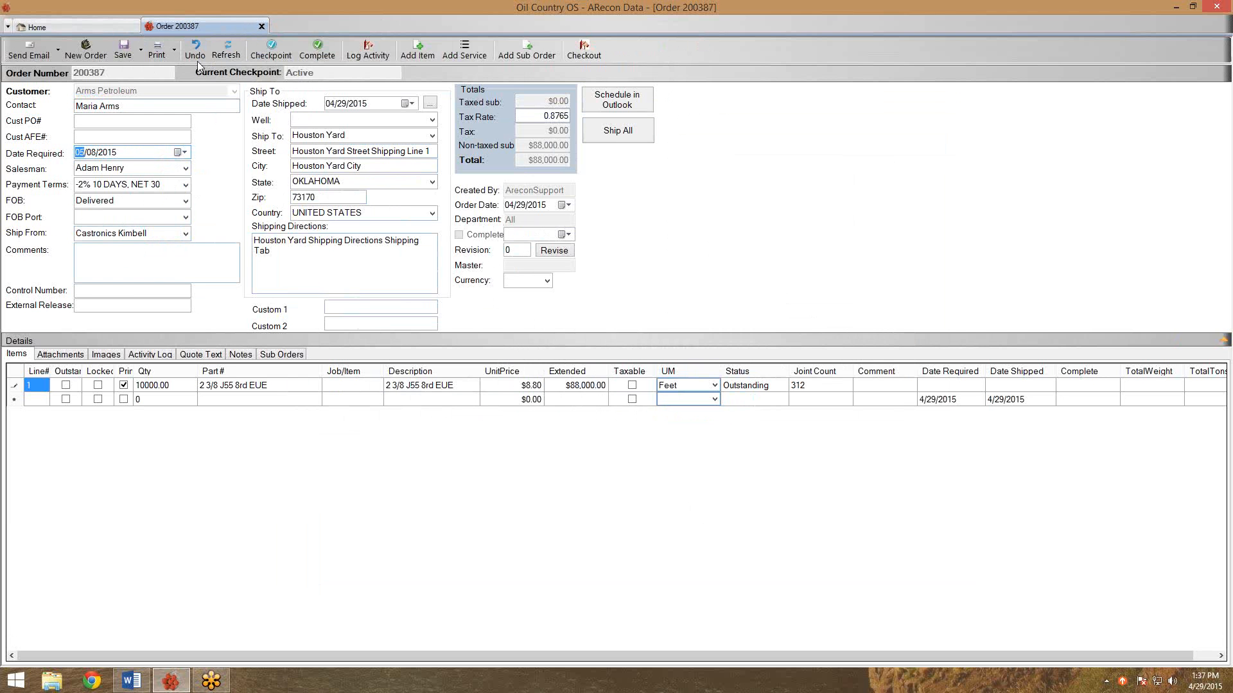
left_click(118, 55)
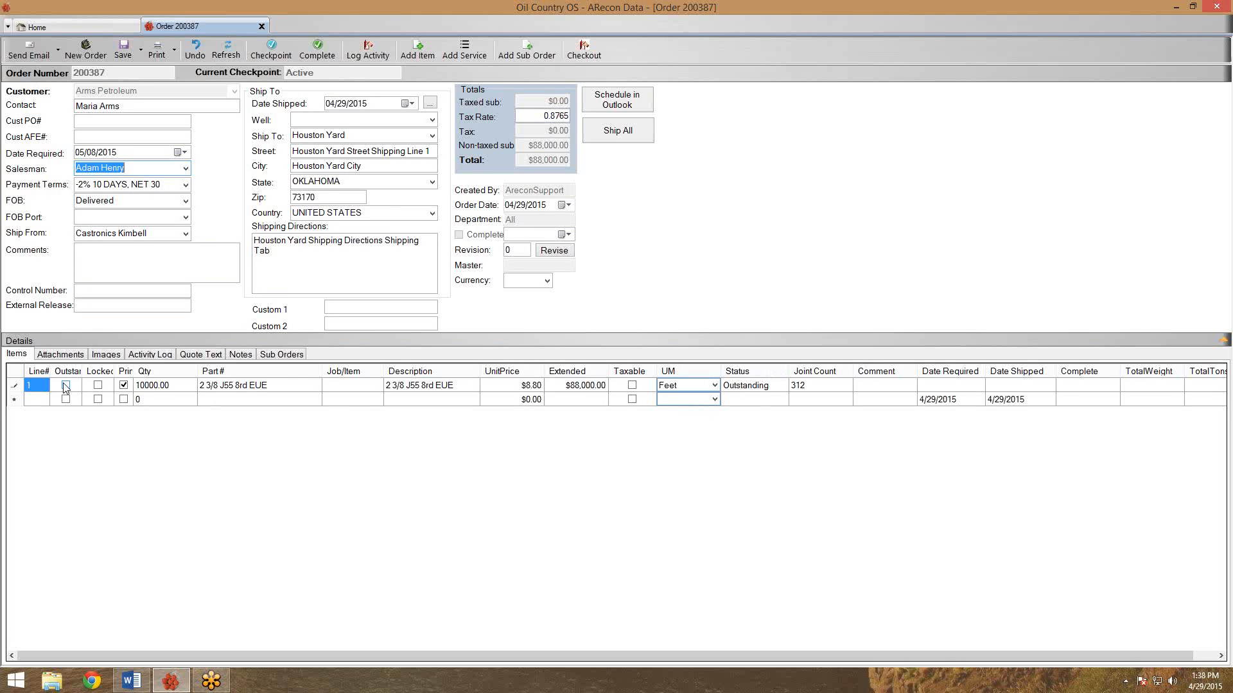
Widen the Outstanding column, mark line 1 as outstanding, and save the order.
left_click_drag(82, 376, 101, 376)
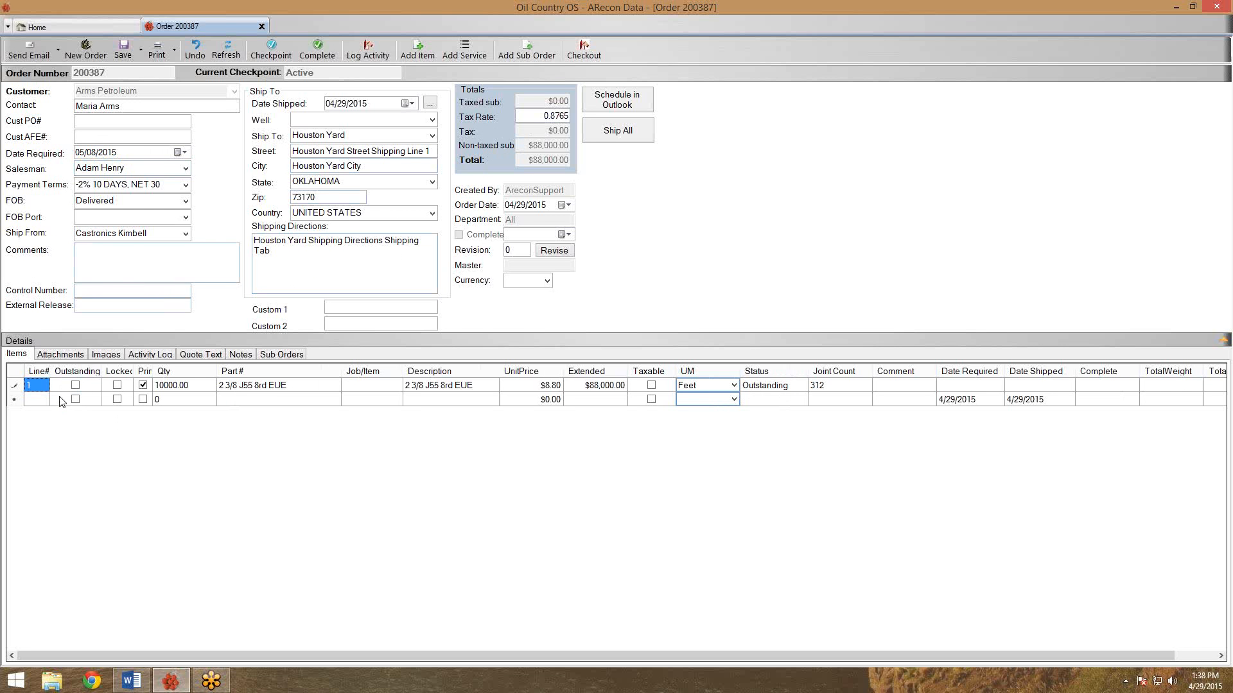
left_click(76, 386)
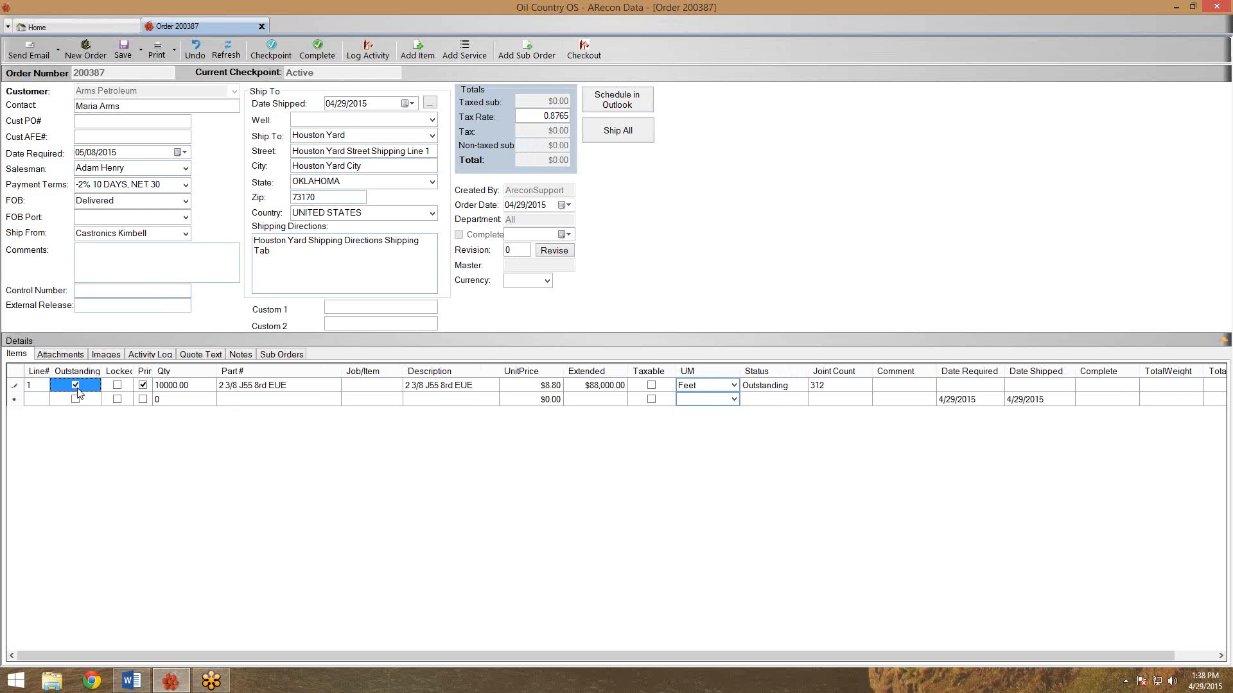
left_click(119, 52)
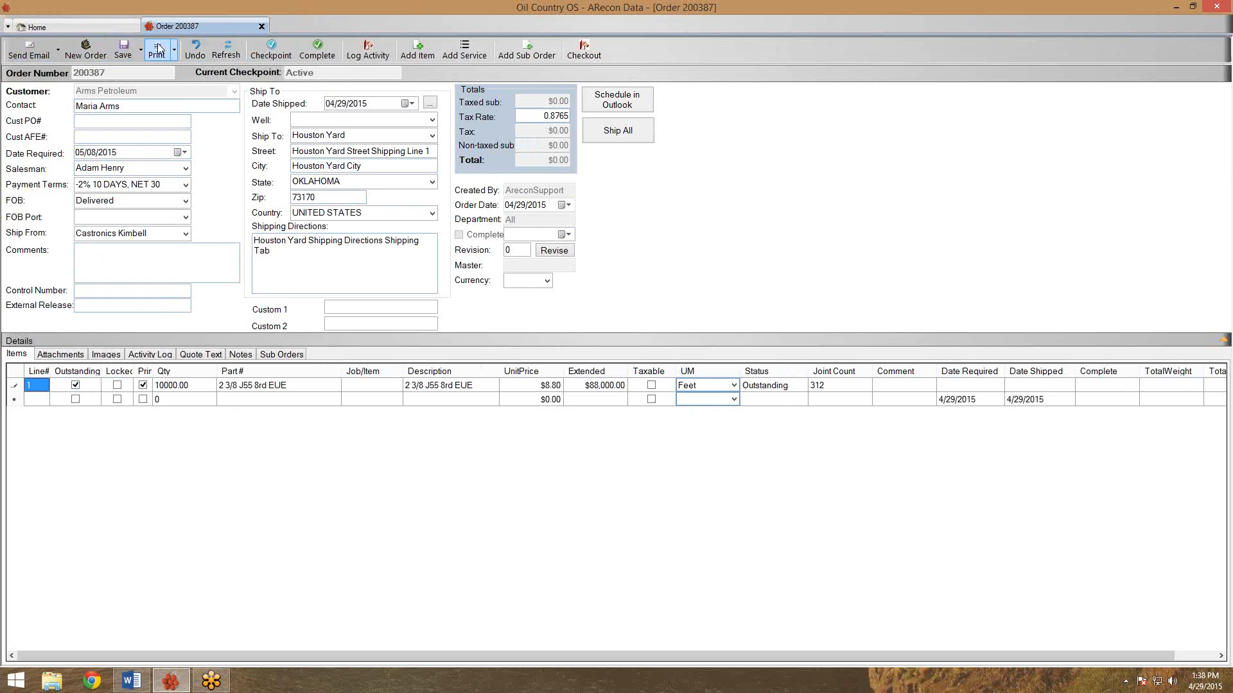
left_click(159, 50)
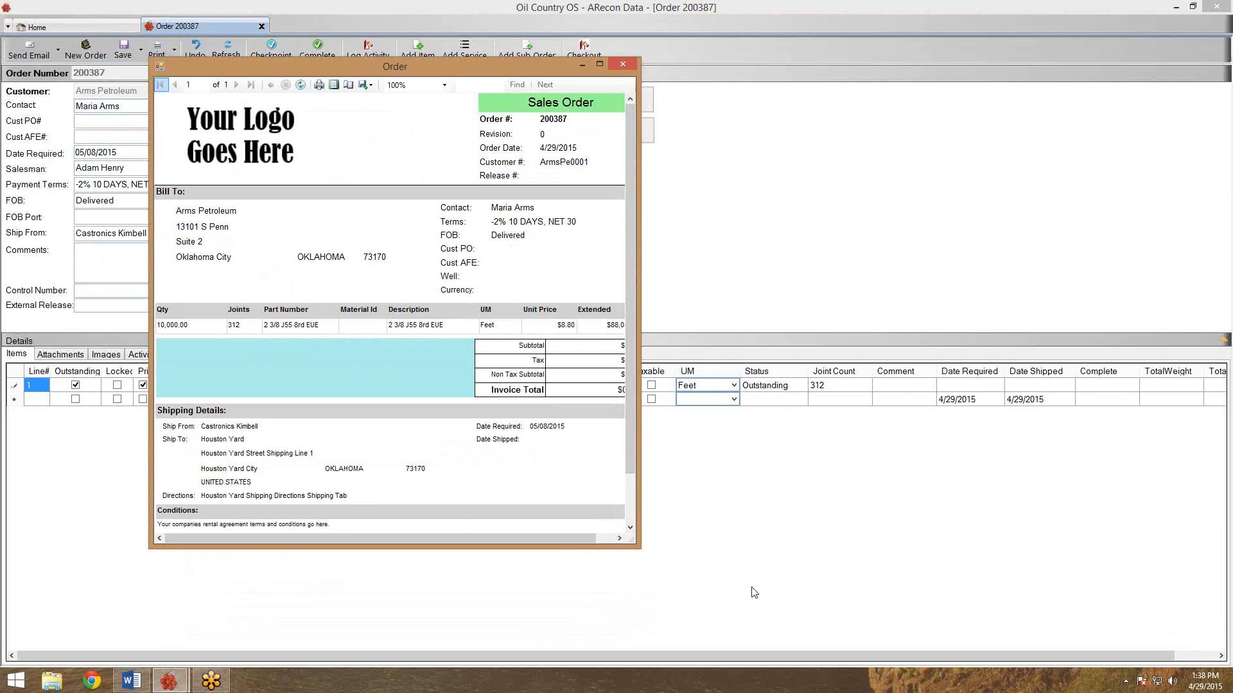
left_click_drag(640, 549, 746, 602)
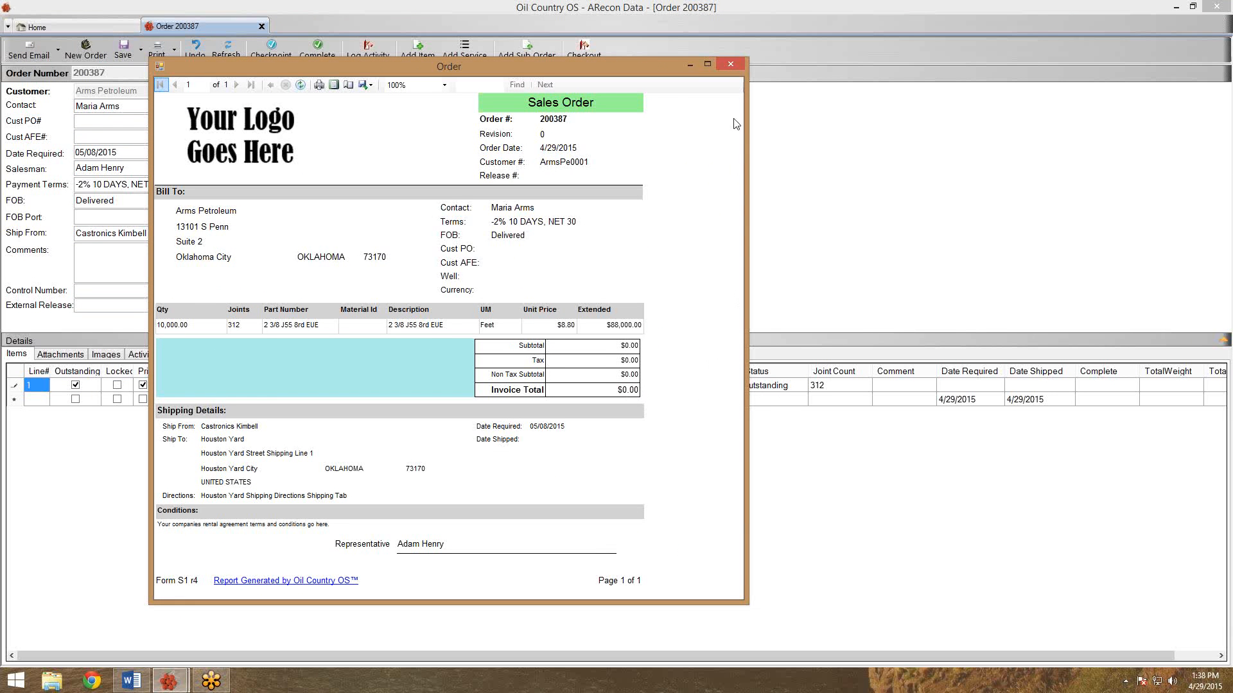
left_click(732, 65)
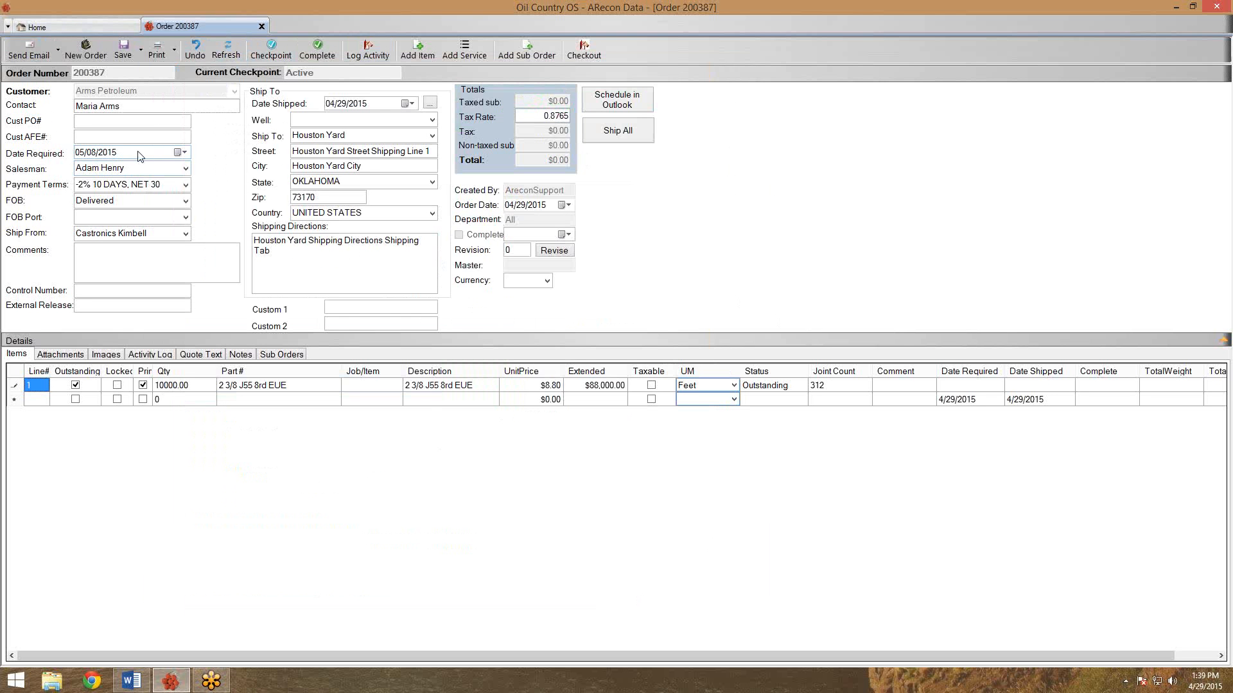
Return to the Home dashboard and start a new purchase order from the Purchasing icon.
left_click(80, 25)
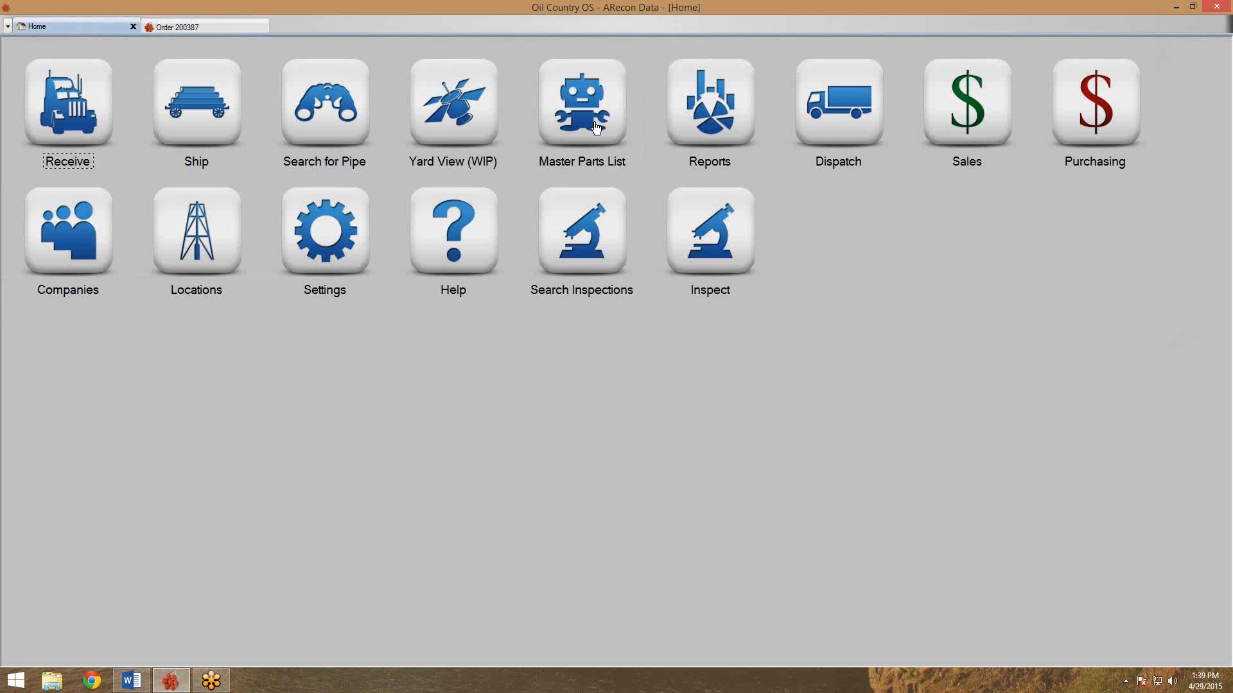
right_click(1098, 134)
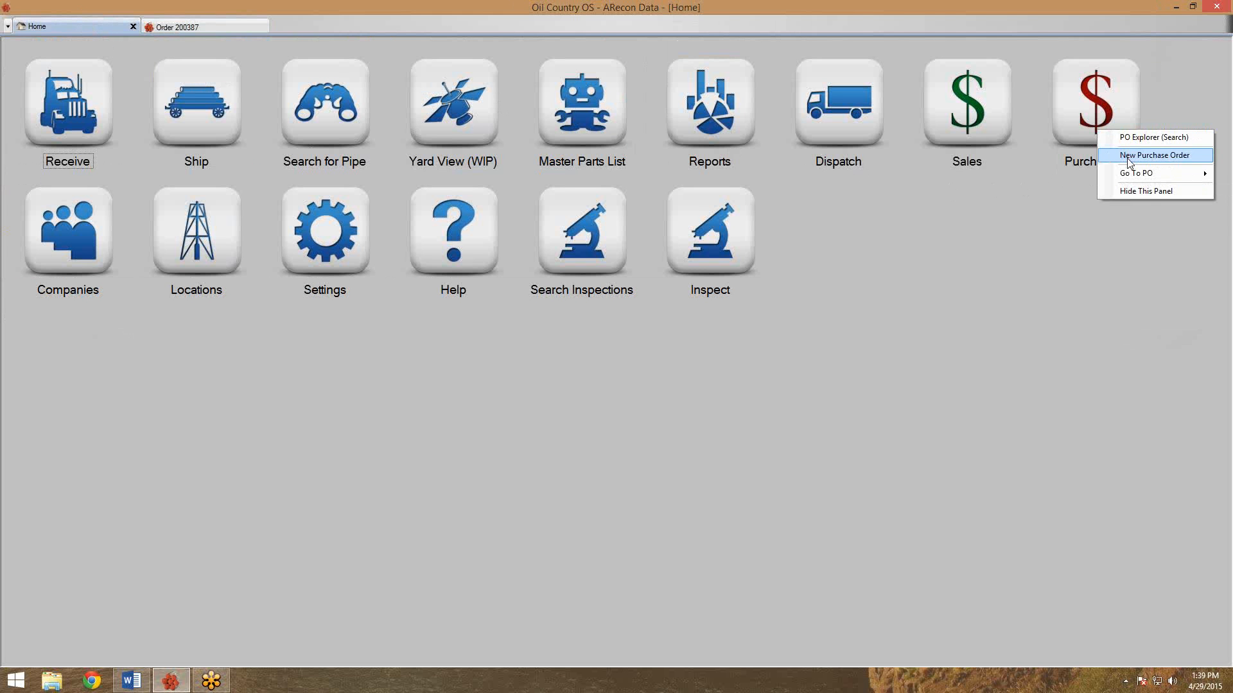
left_click(1129, 156)
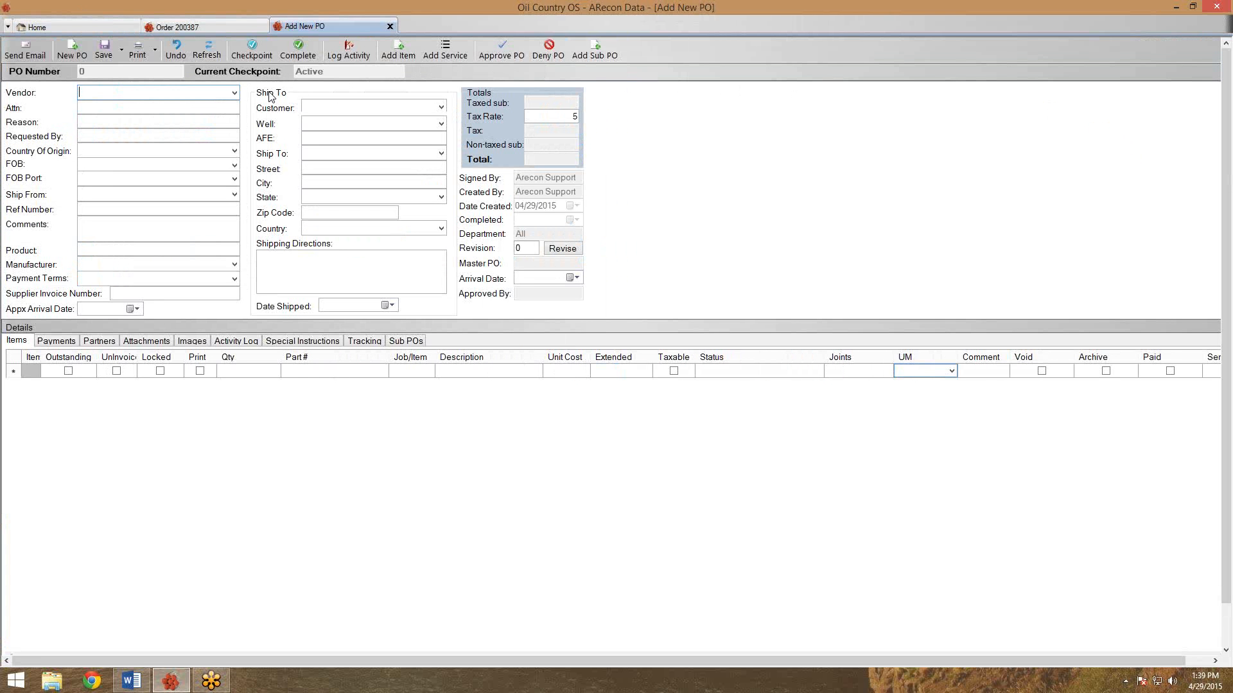
Choose Big Bob Big Pipe as the vendor and enter the requester's name in Requested By.
left_click(234, 93)
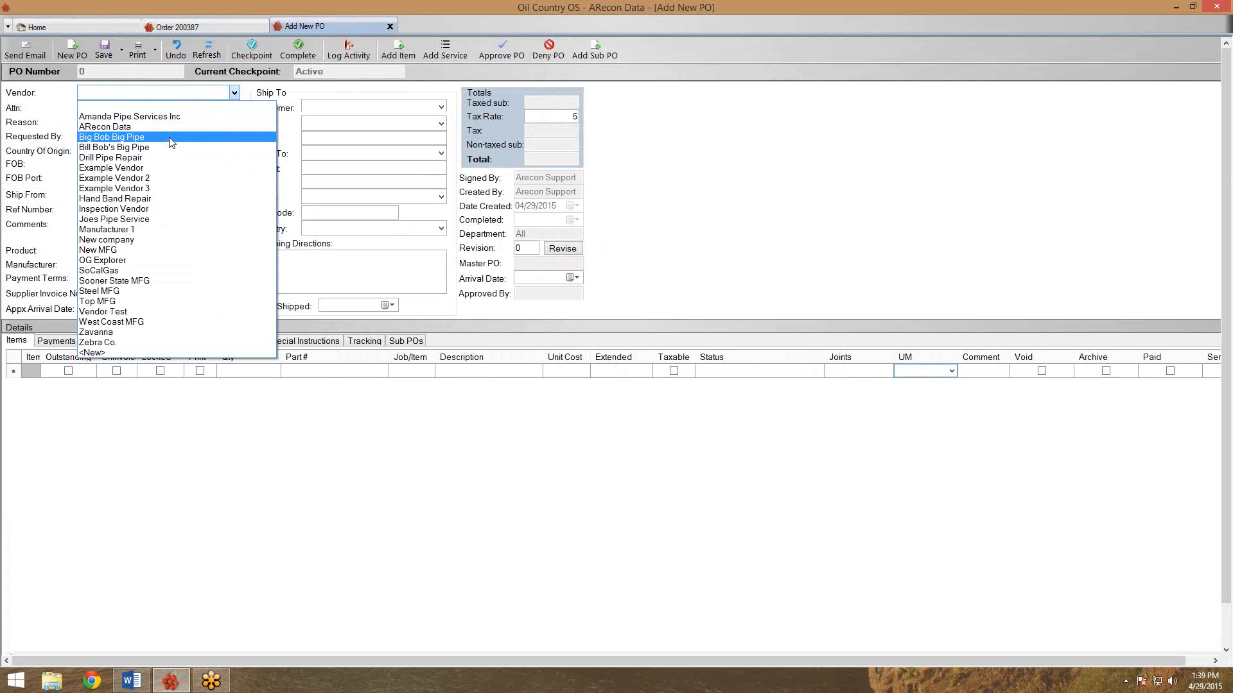
left_click(172, 138)
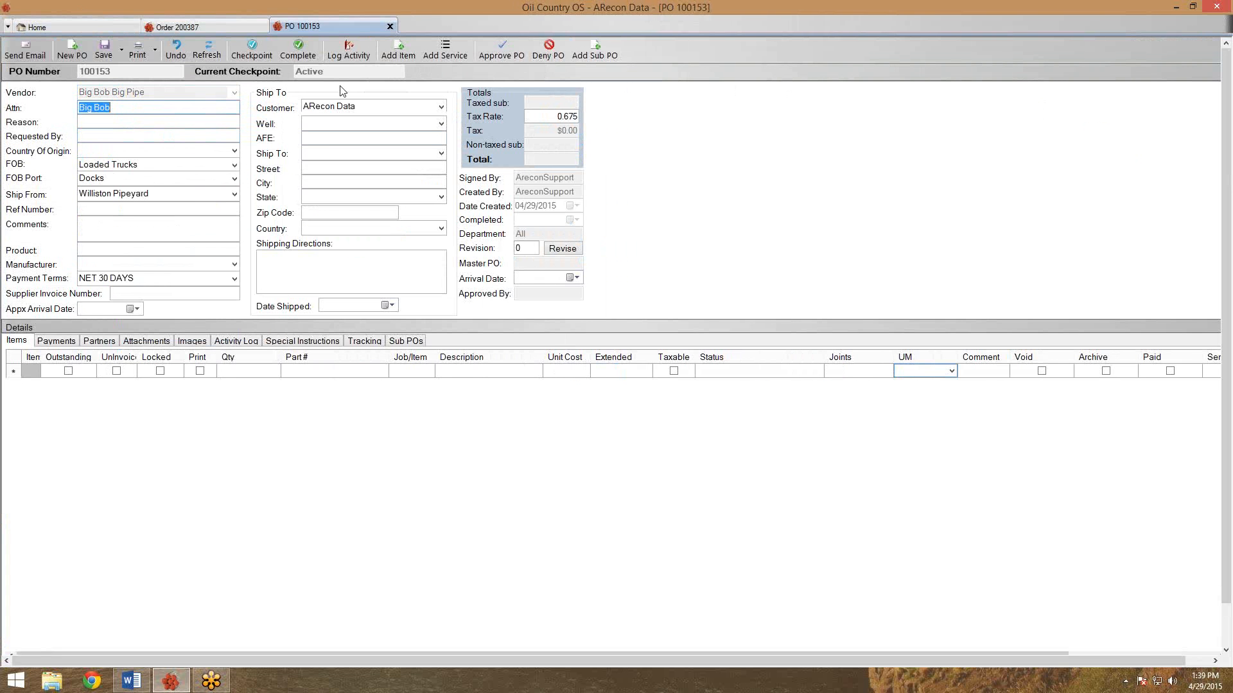
left_click(223, 136)
type("A")
key("BackSpace")
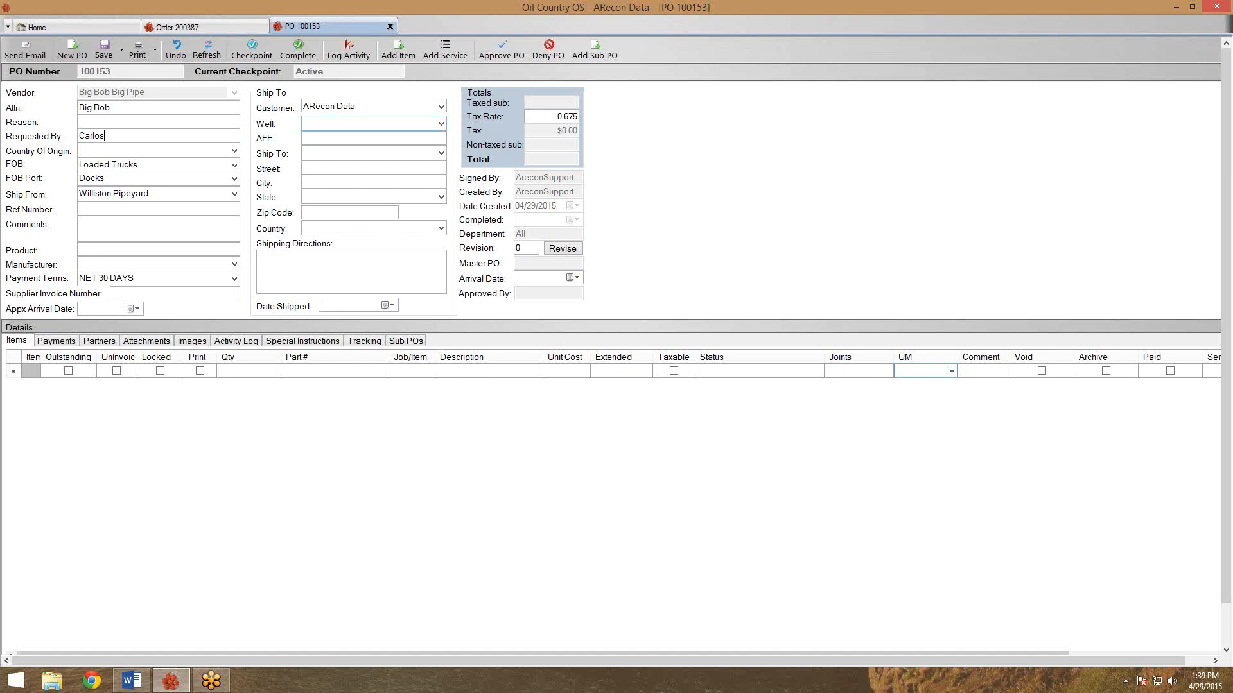
Ship PO 100153 to Houston Yard, save it, and bring up the Add Item choices.
left_click(441, 154)
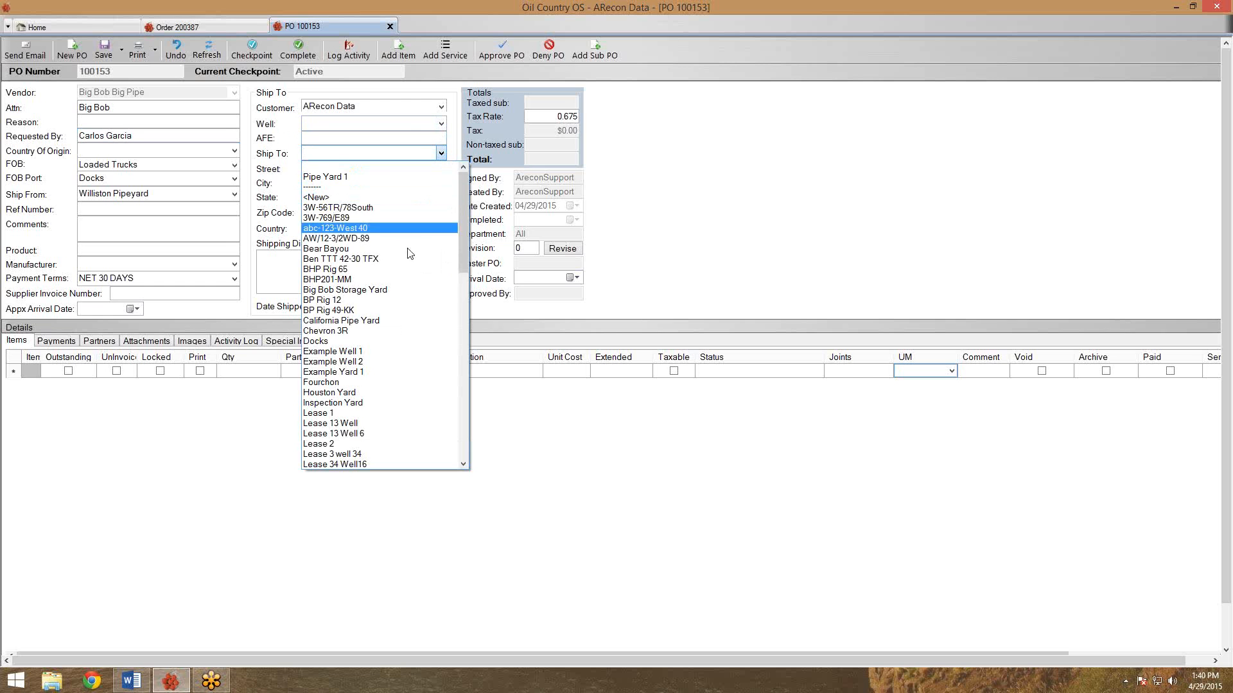
left_click(377, 393)
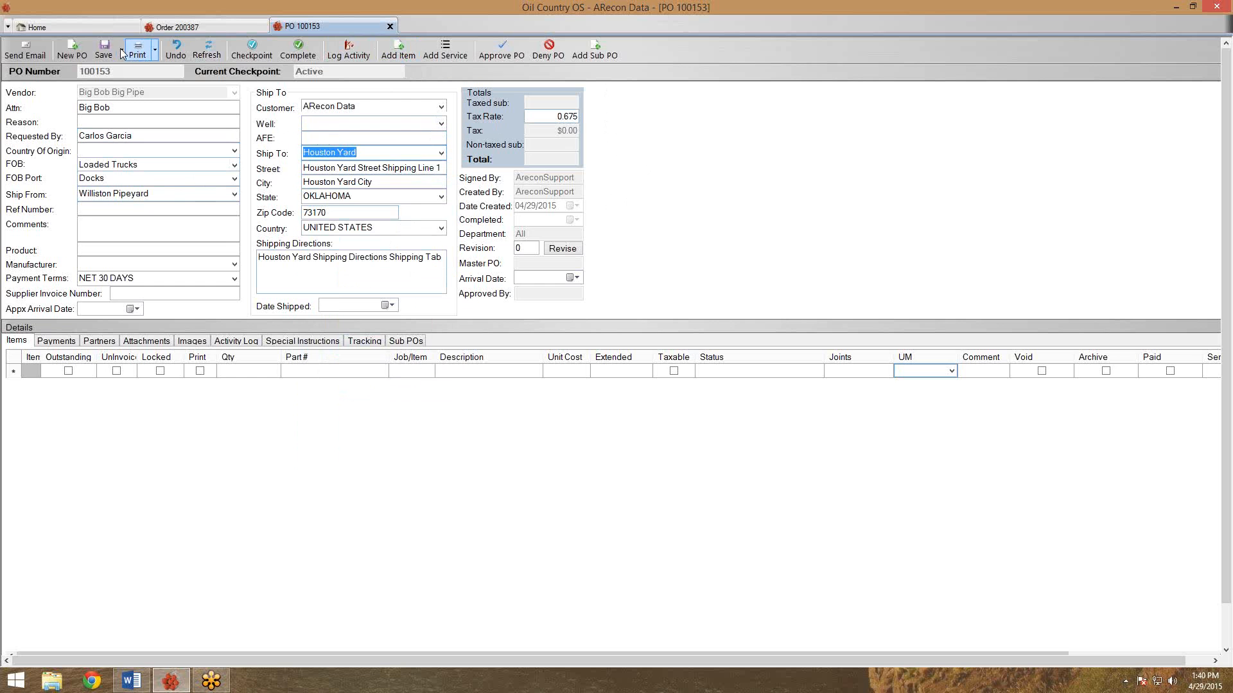
left_click(102, 50)
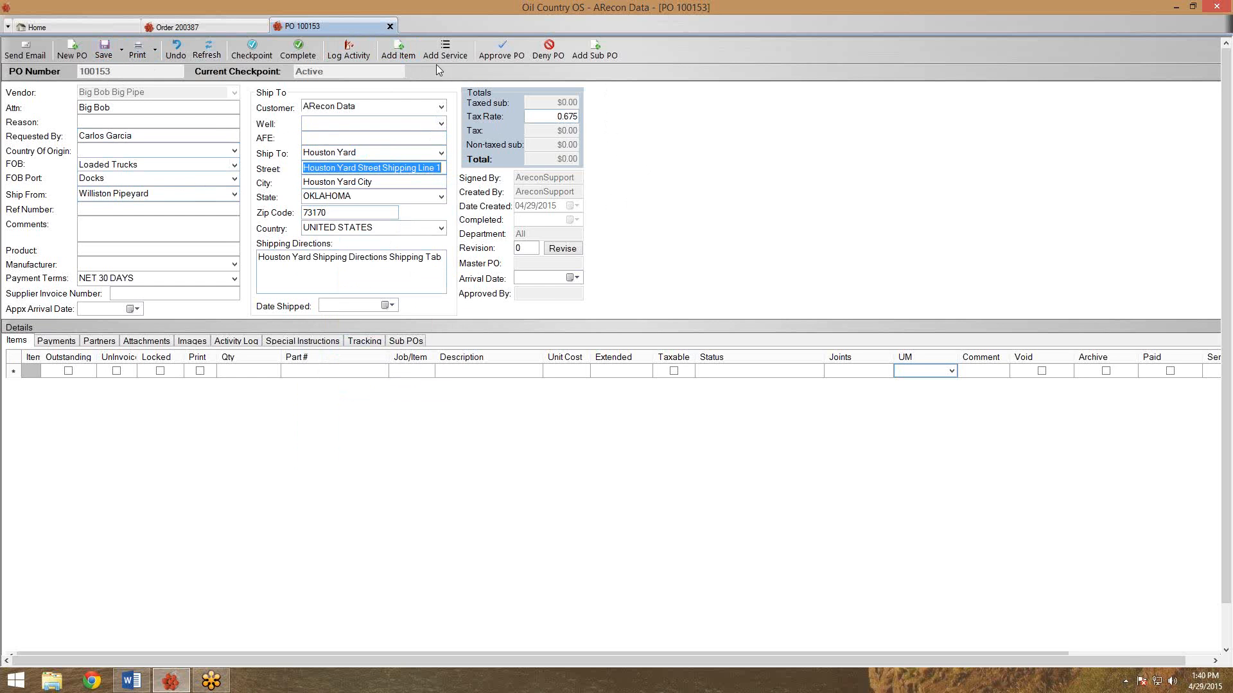
left_click(399, 51)
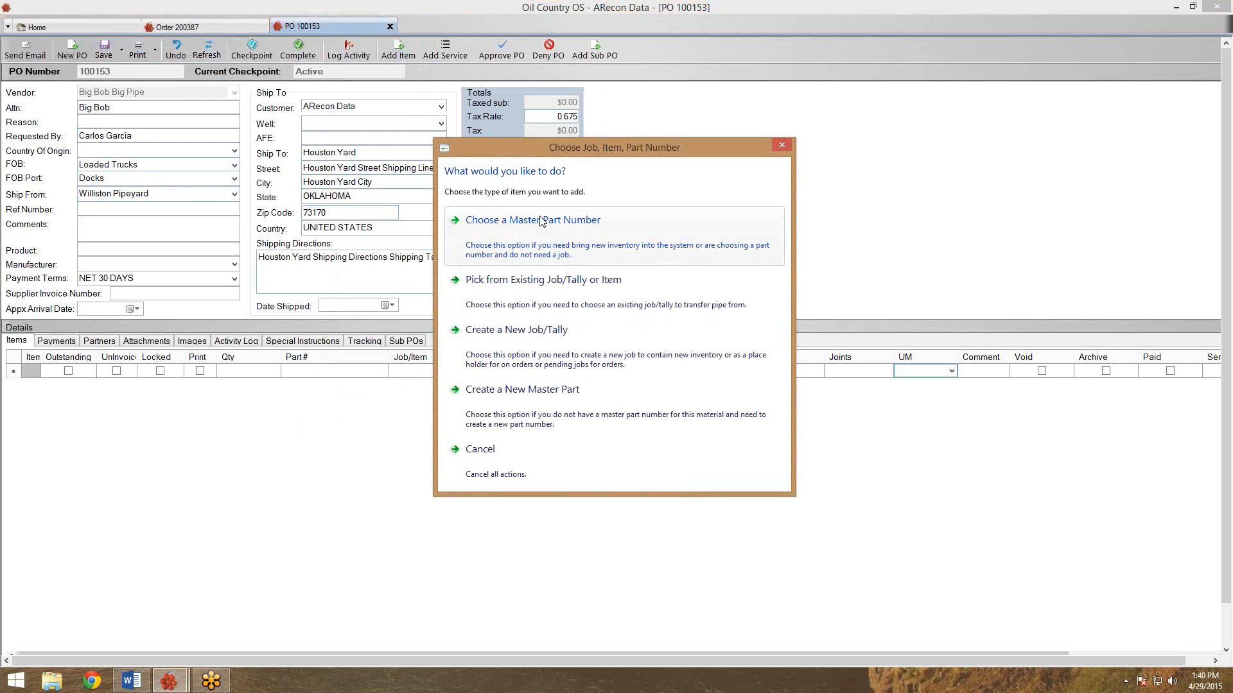
Add part 2 3/8 J55 8rd EUE from the Tubing category with 10,000 feet and 312 joints.
left_click(541, 220)
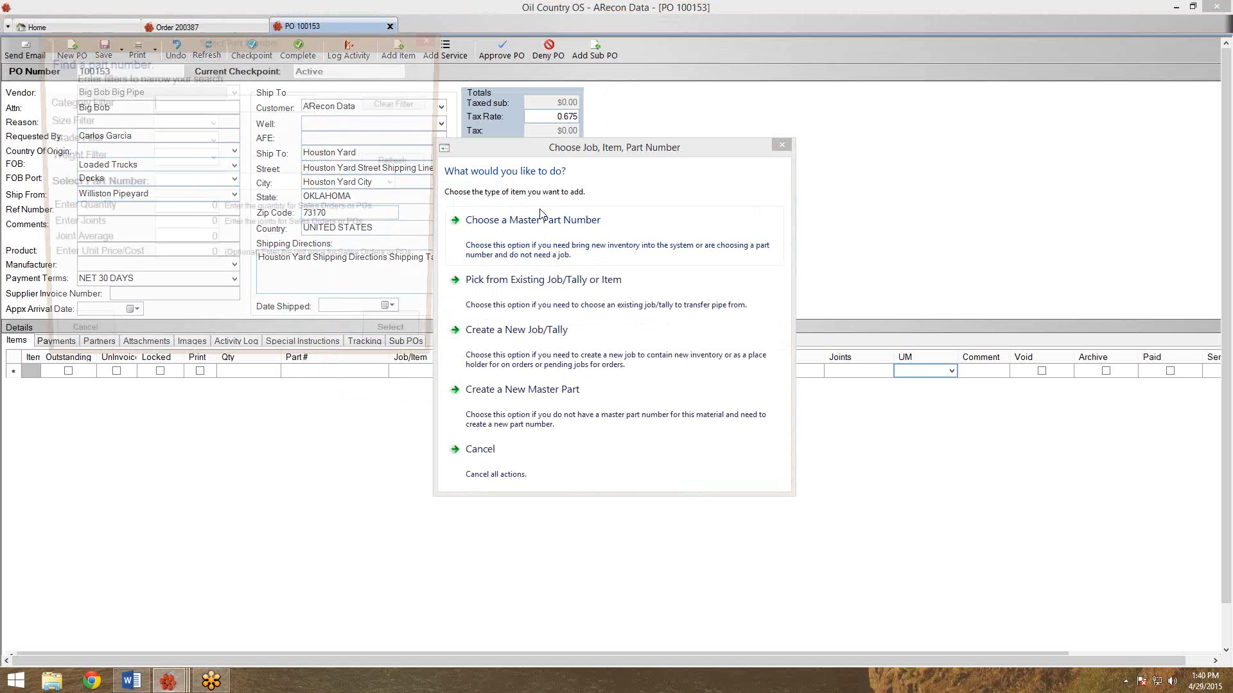
type("t")
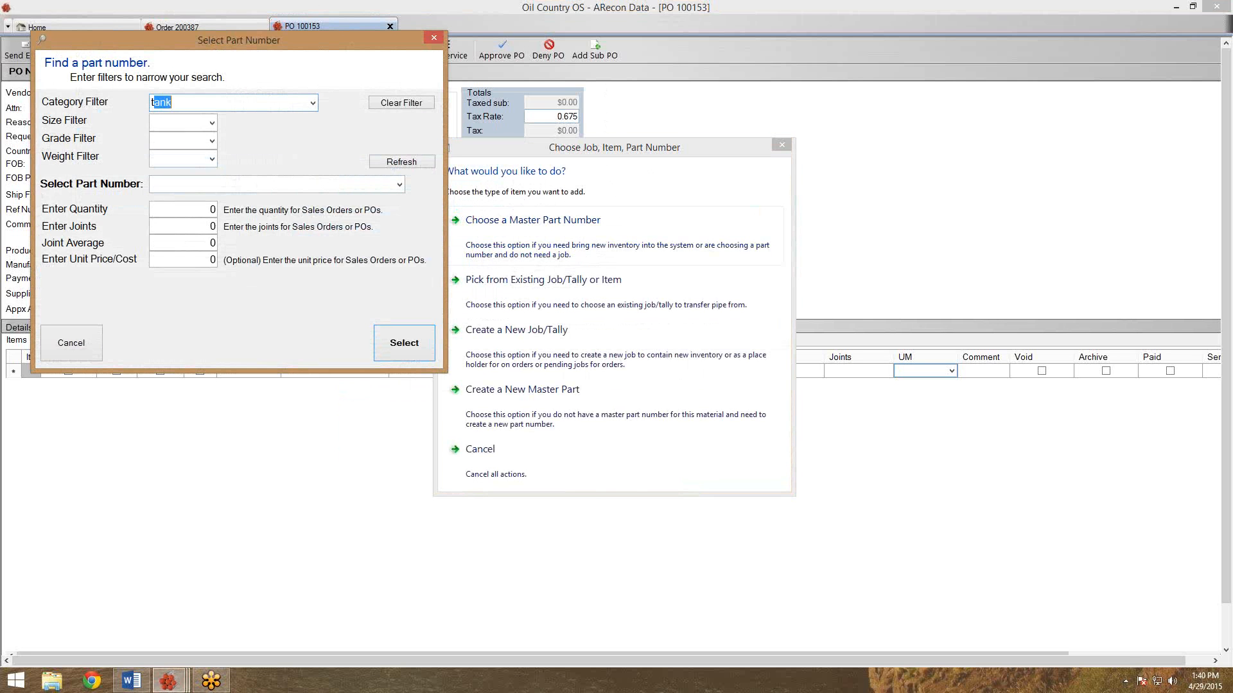
type("ubing")
key("Tab")
left_click(399, 186)
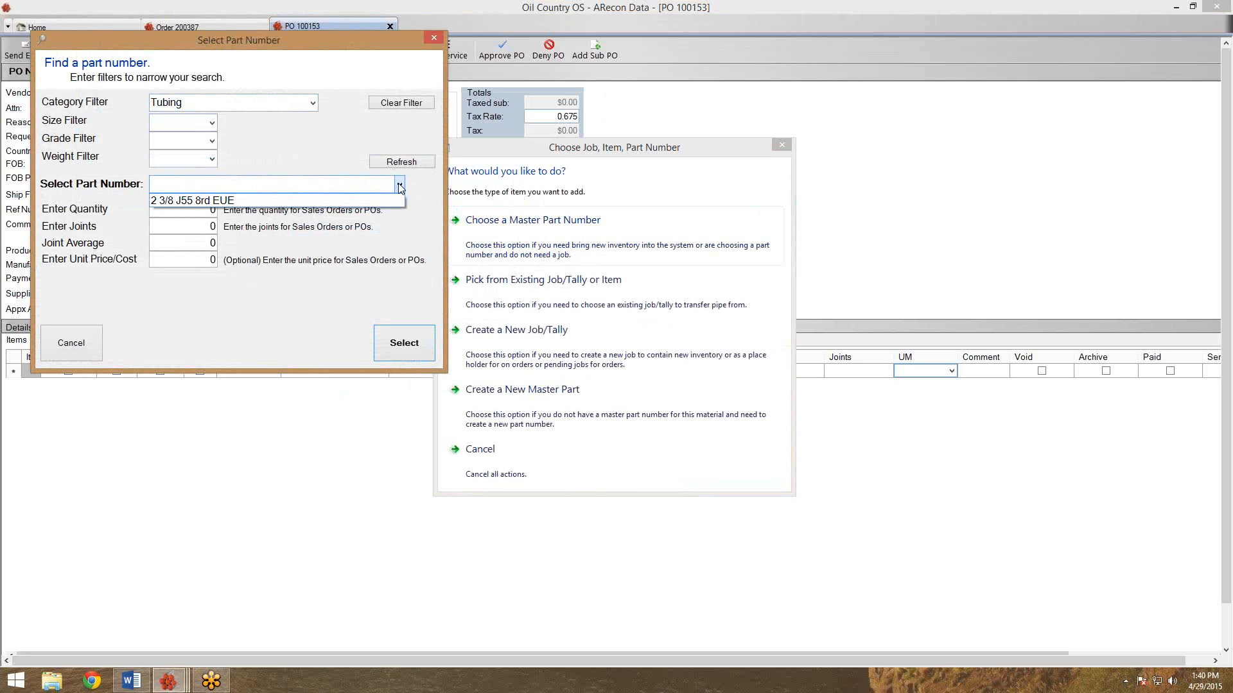
left_click(388, 201)
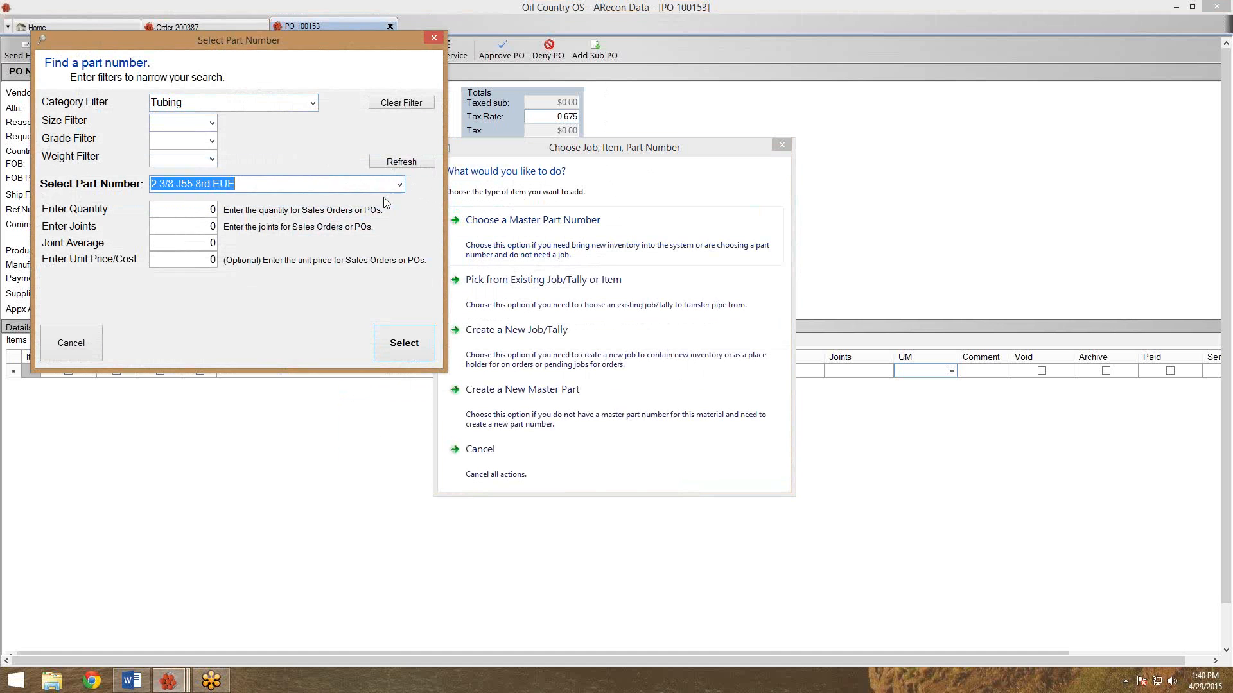
key("Tab")
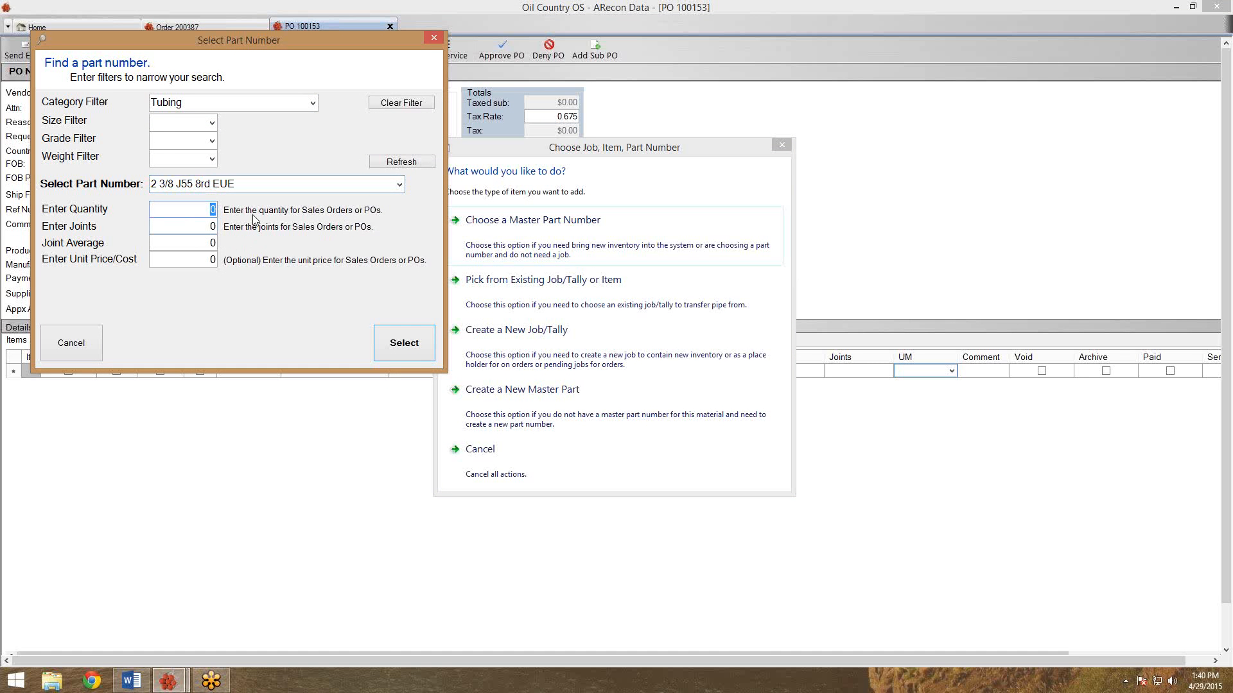
type("10,")
type("0000")
key("Tab")
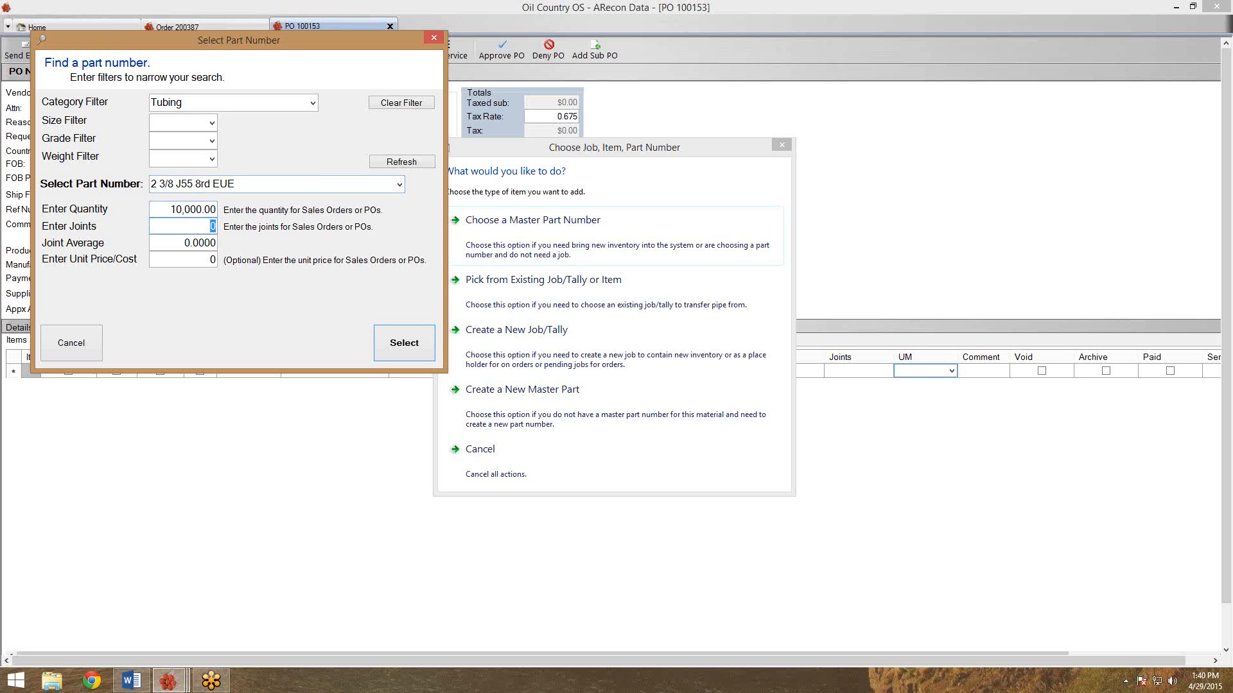
type("312")
left_click(193, 211)
left_click(407, 354)
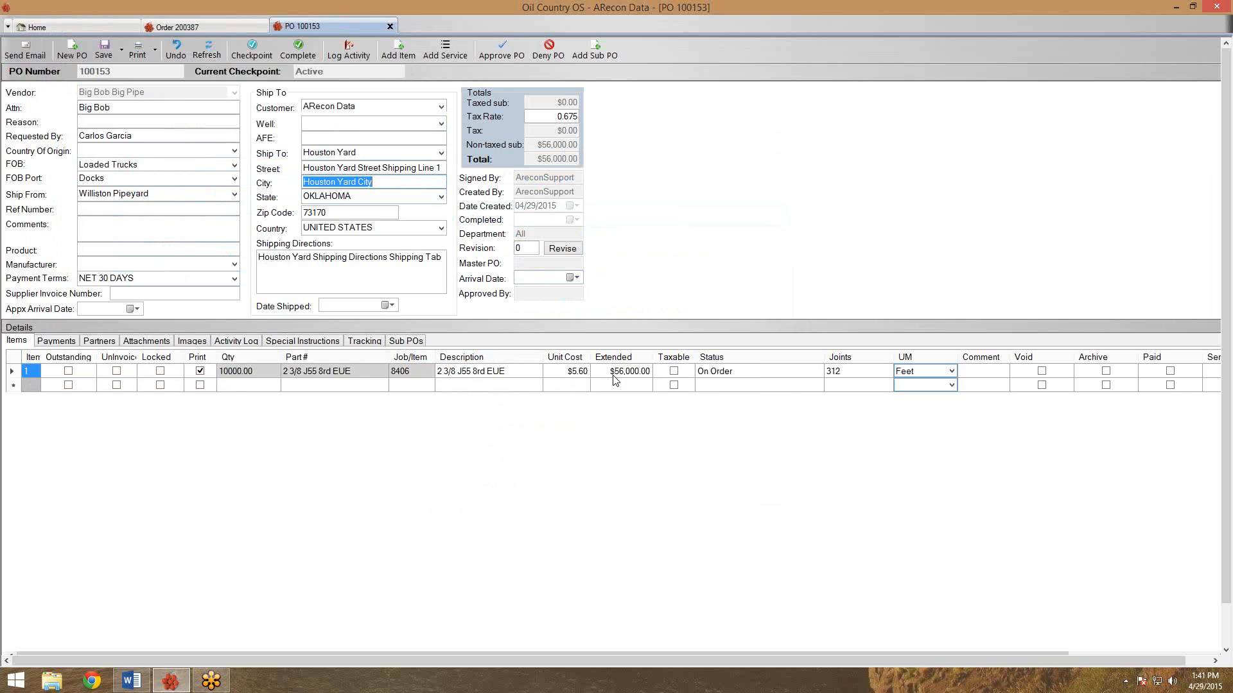
Compare the new line's $5.60 unit cost against sales order 200387's price.
left_click(578, 377)
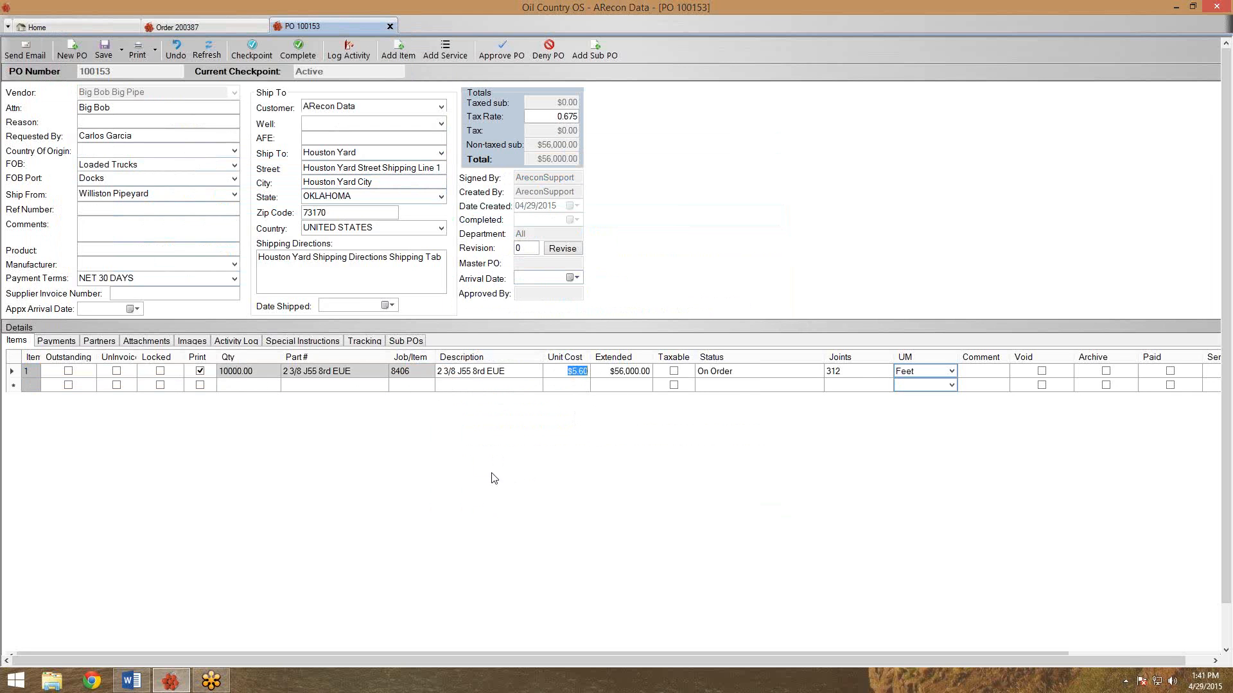
left_click(257, 28)
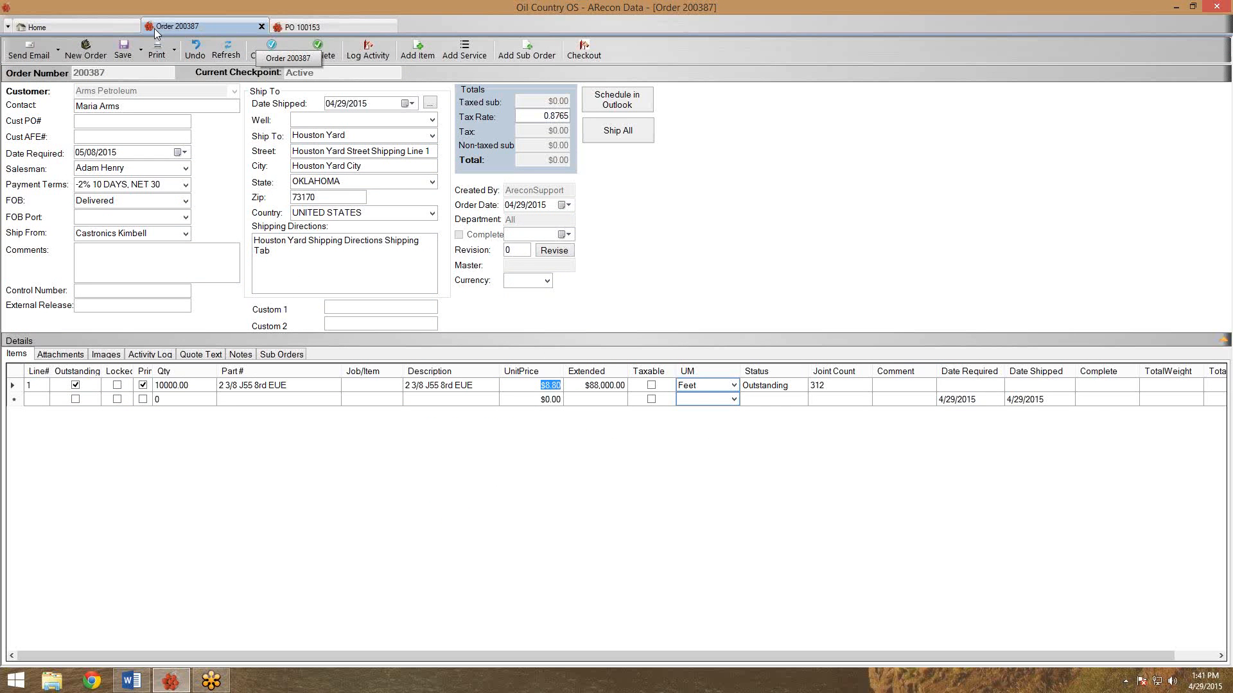
left_click(314, 29)
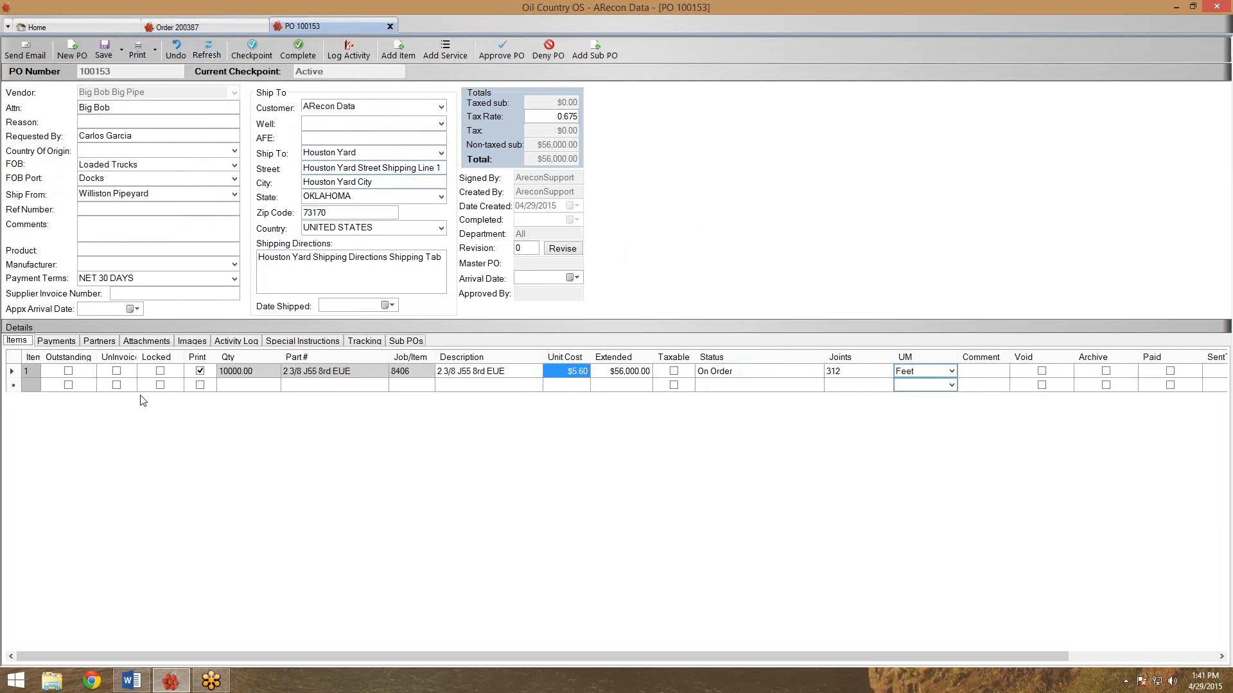
Mark line 1 Outstanding and save PO 100153, making it On Order as job 8406.
left_click(68, 372)
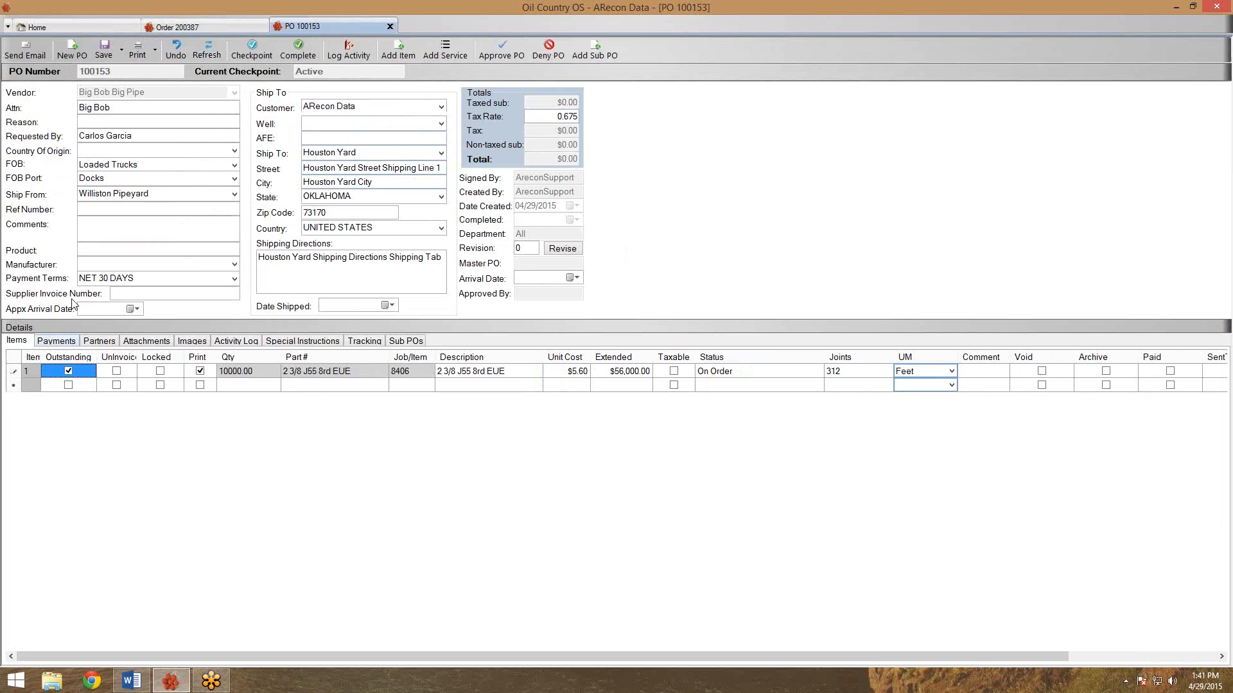
left_click(102, 50)
left_click(795, 376)
left_click(422, 369)
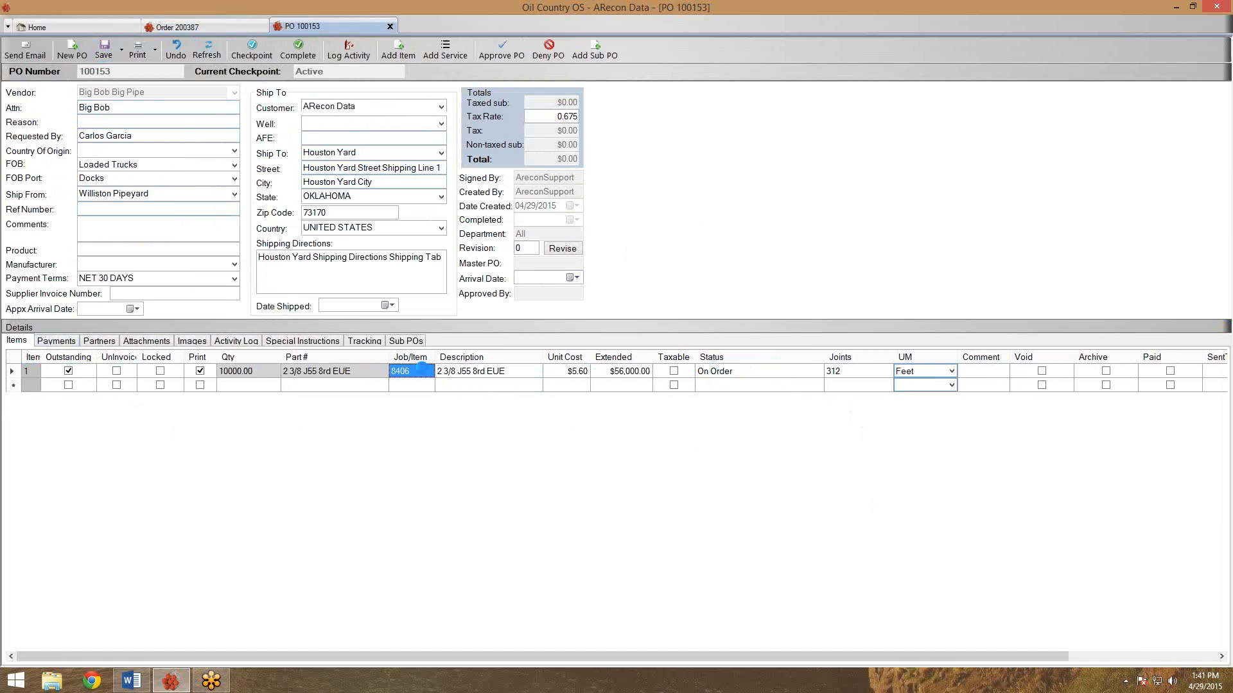
Open job 8406, review its Shipping, Specs and General tabs, then close it.
double_click(422, 370)
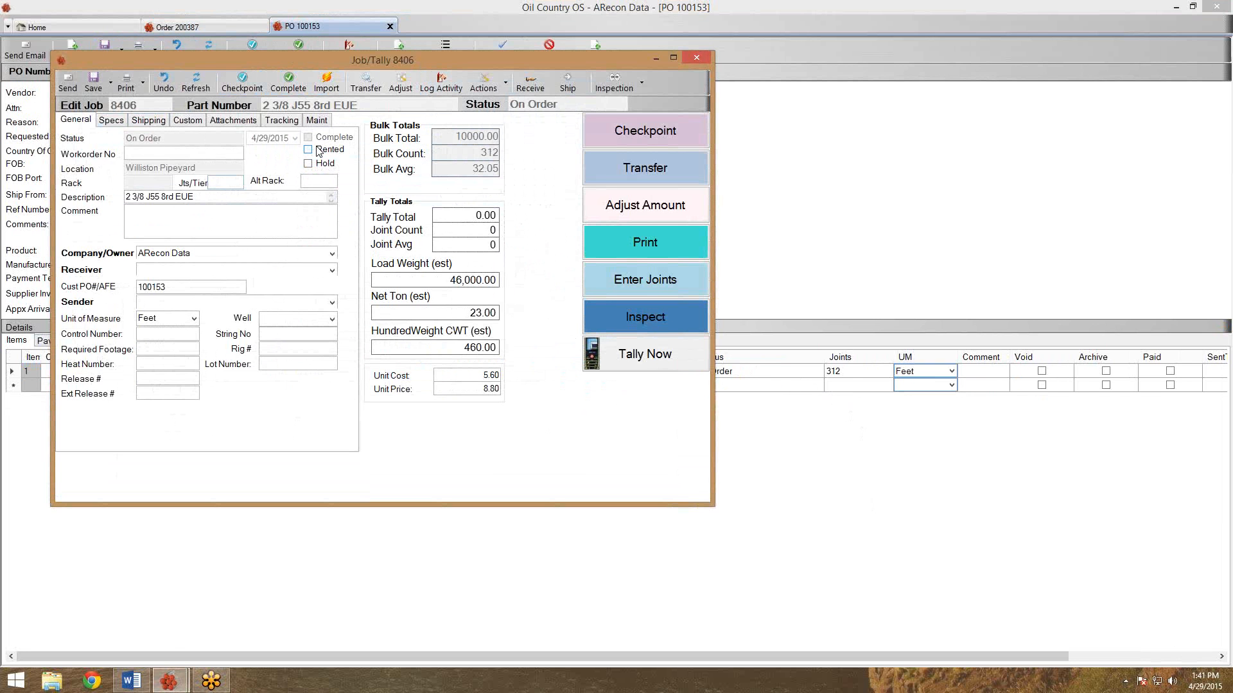
left_click(148, 123)
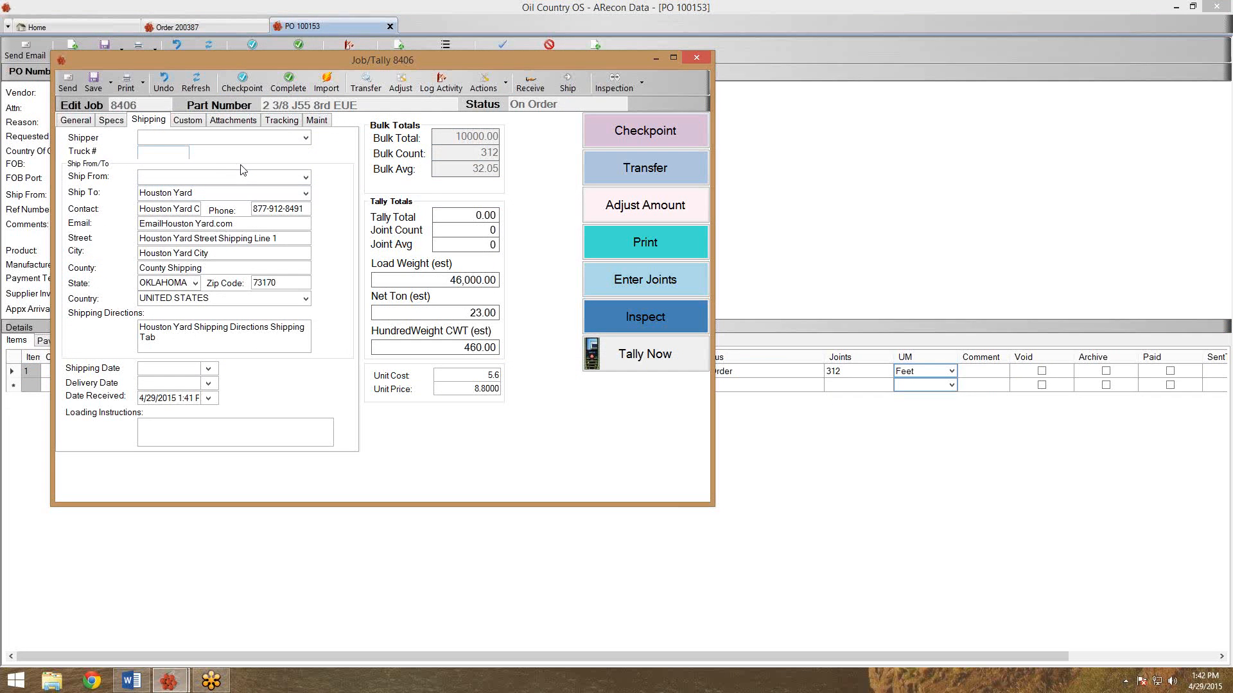
left_click(120, 122)
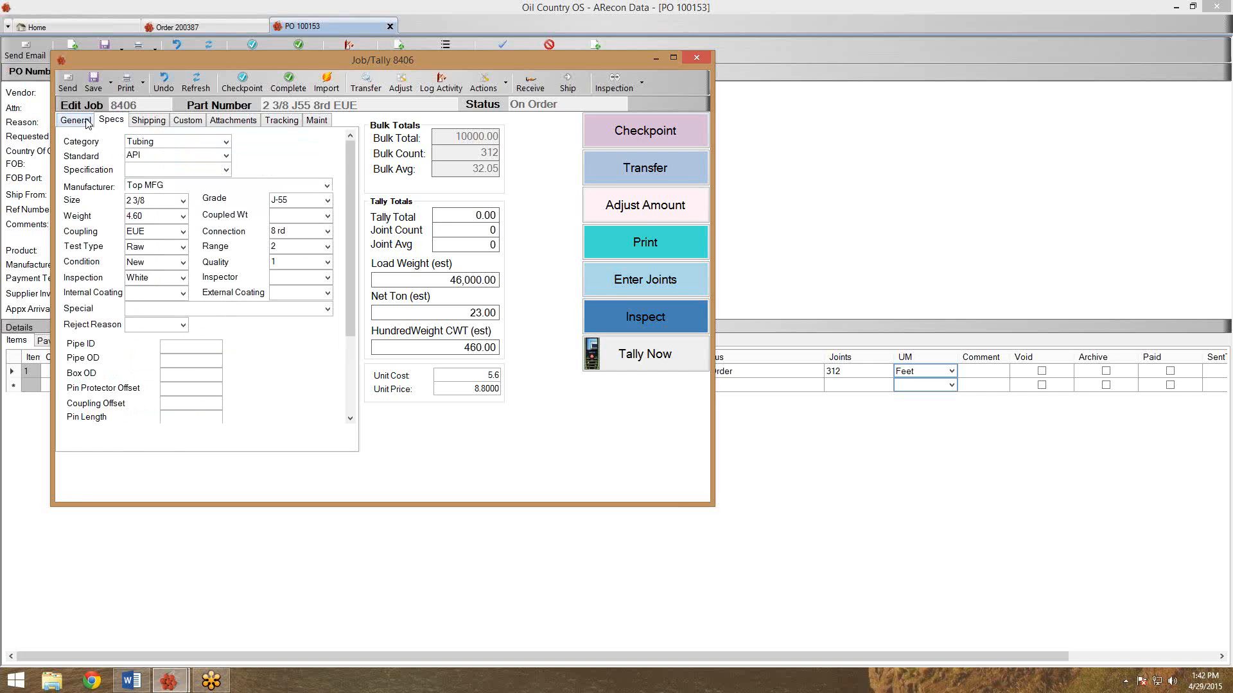
left_click(95, 121)
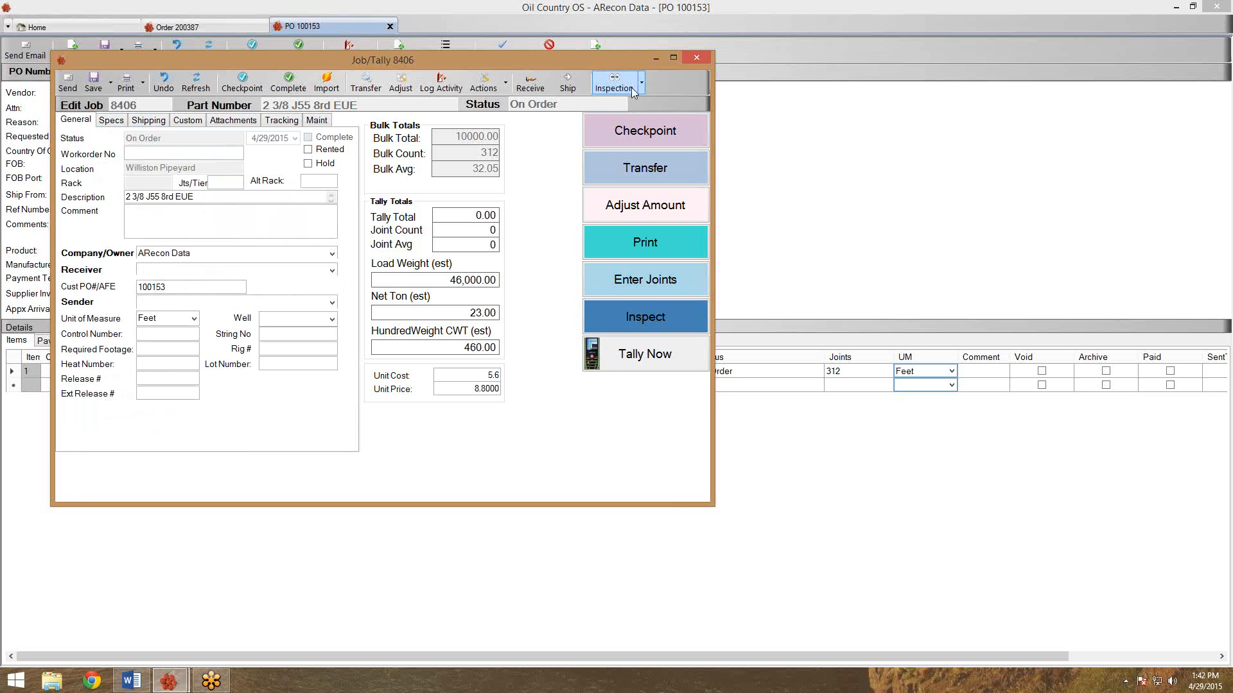
left_click_drag(510, 61, 673, 171)
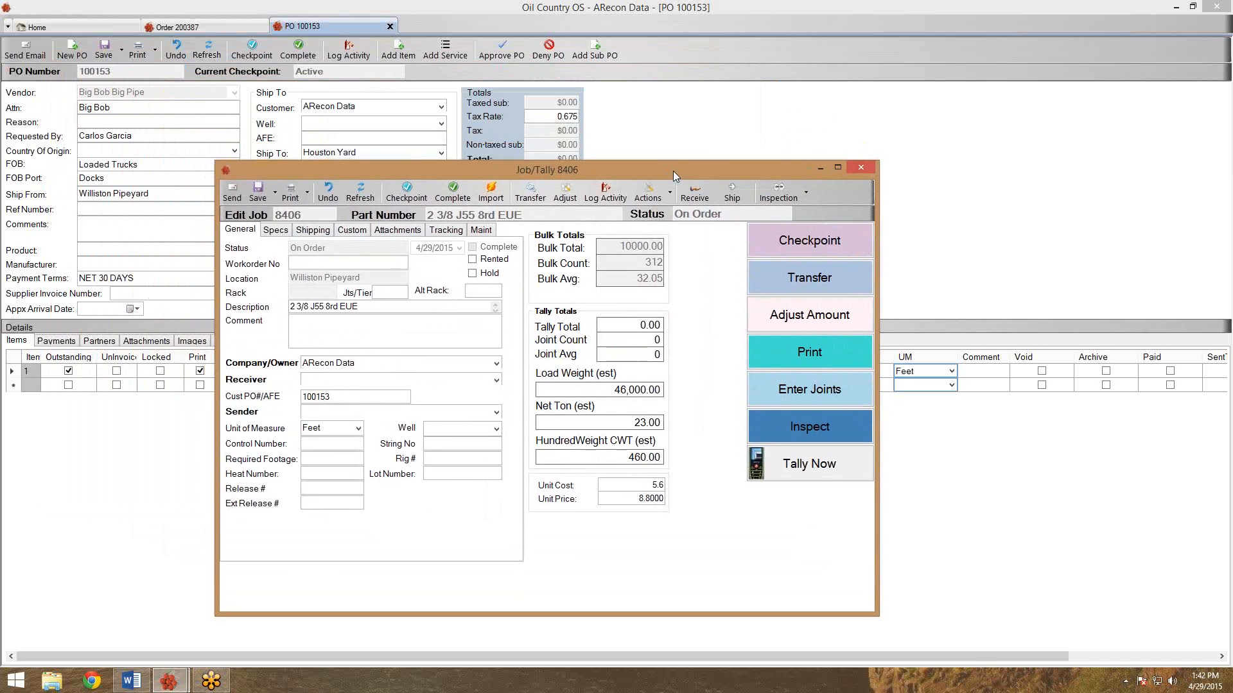
left_click(866, 168)
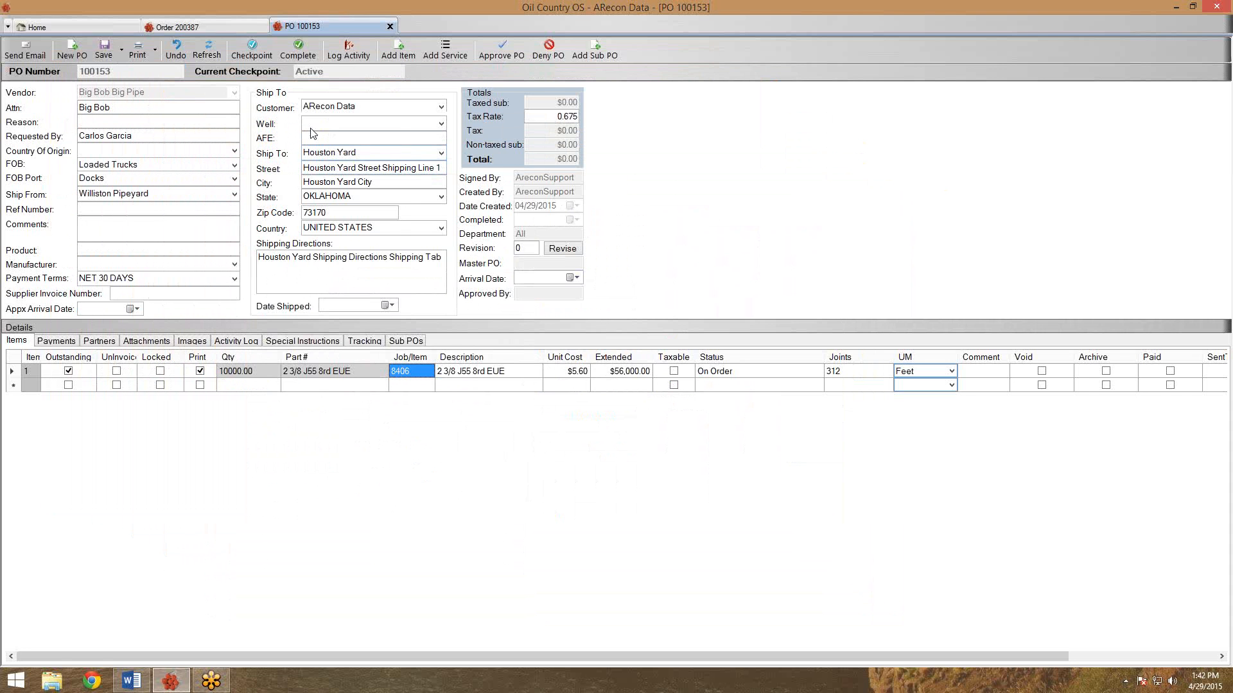
left_click(187, 29)
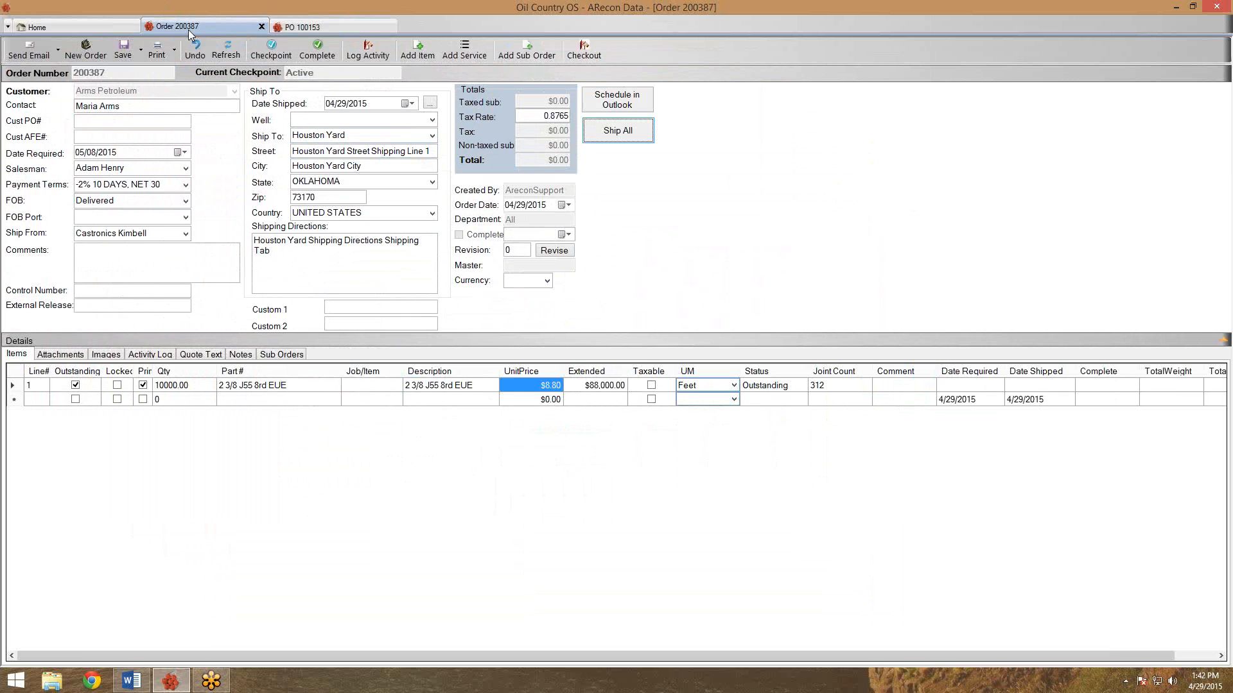
left_click(291, 28)
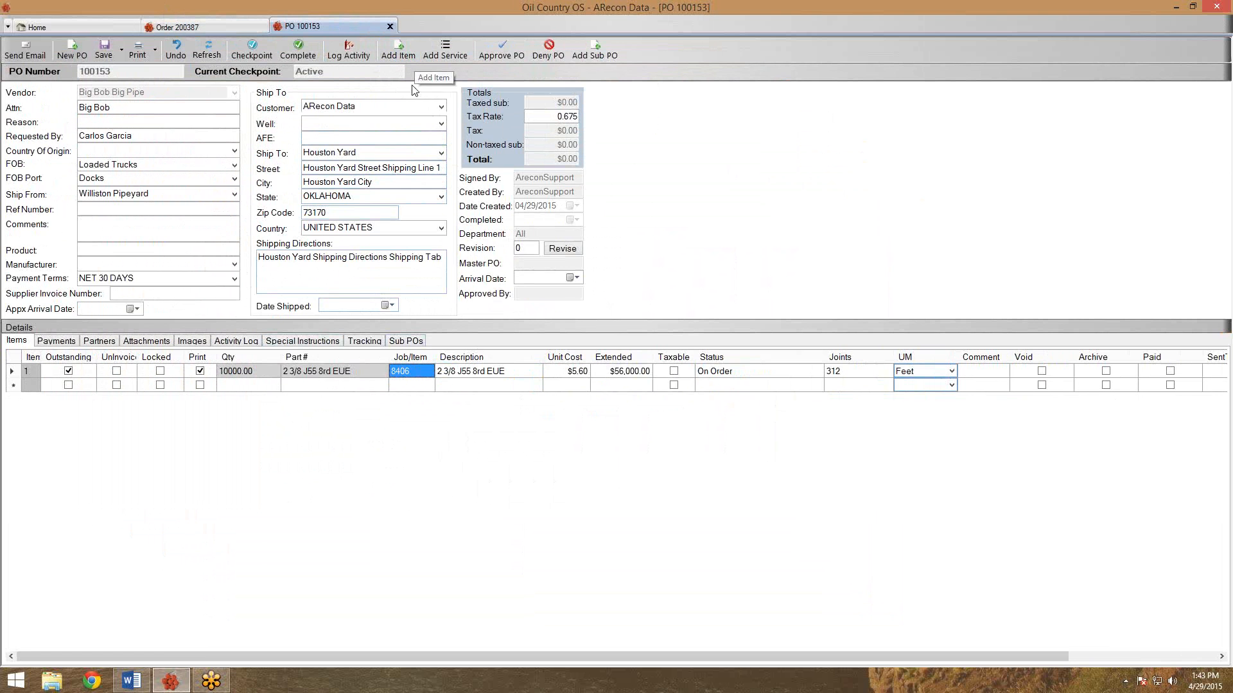
Show the context actions for job 8406's tubing line on PO 100153, after glancing at order 200387.
right_click(431, 377)
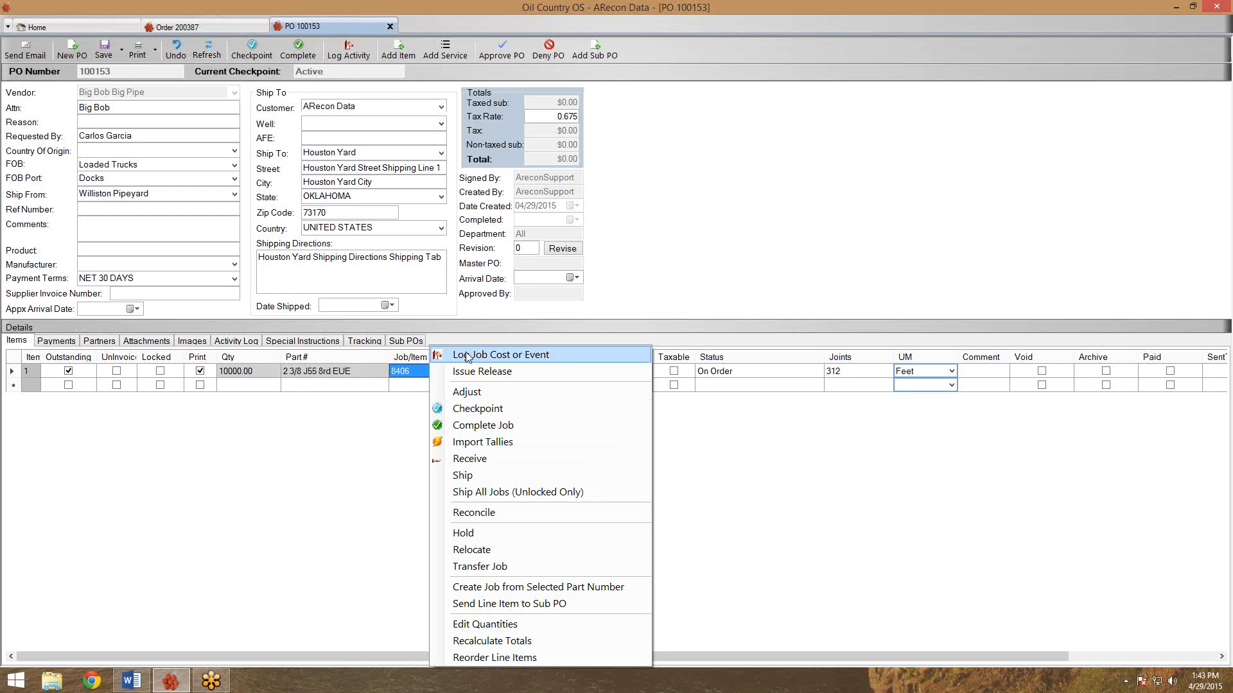
left_click(471, 312)
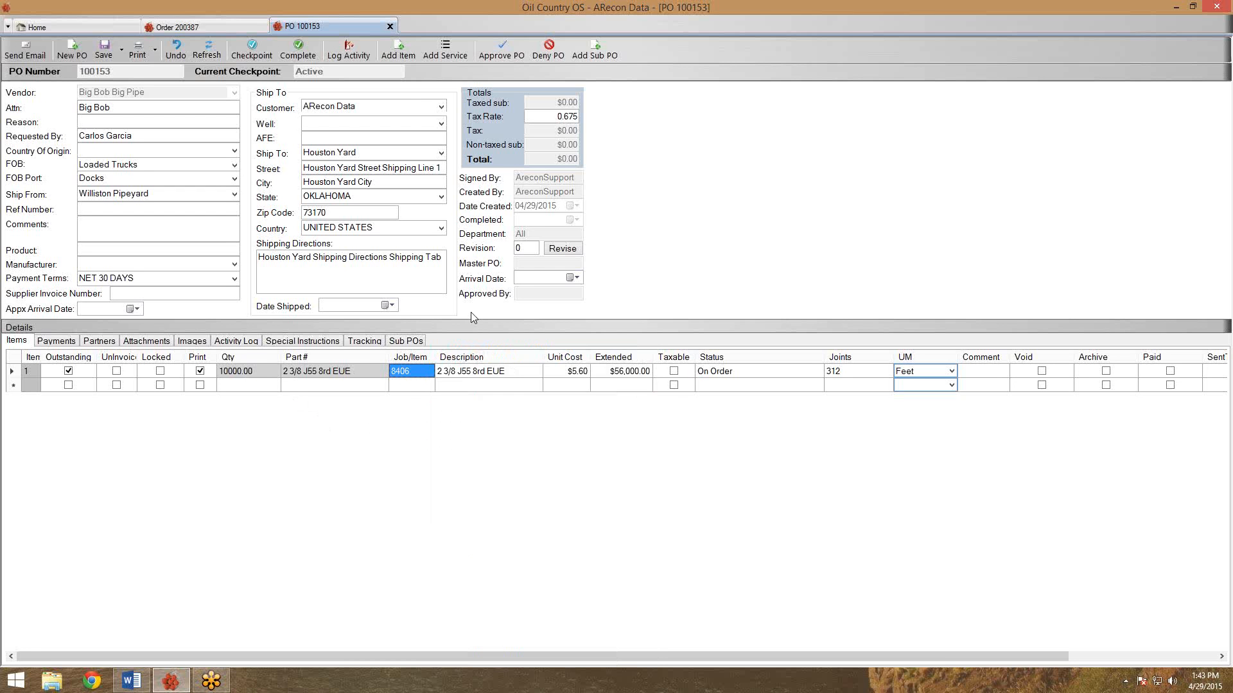
left_click(246, 26)
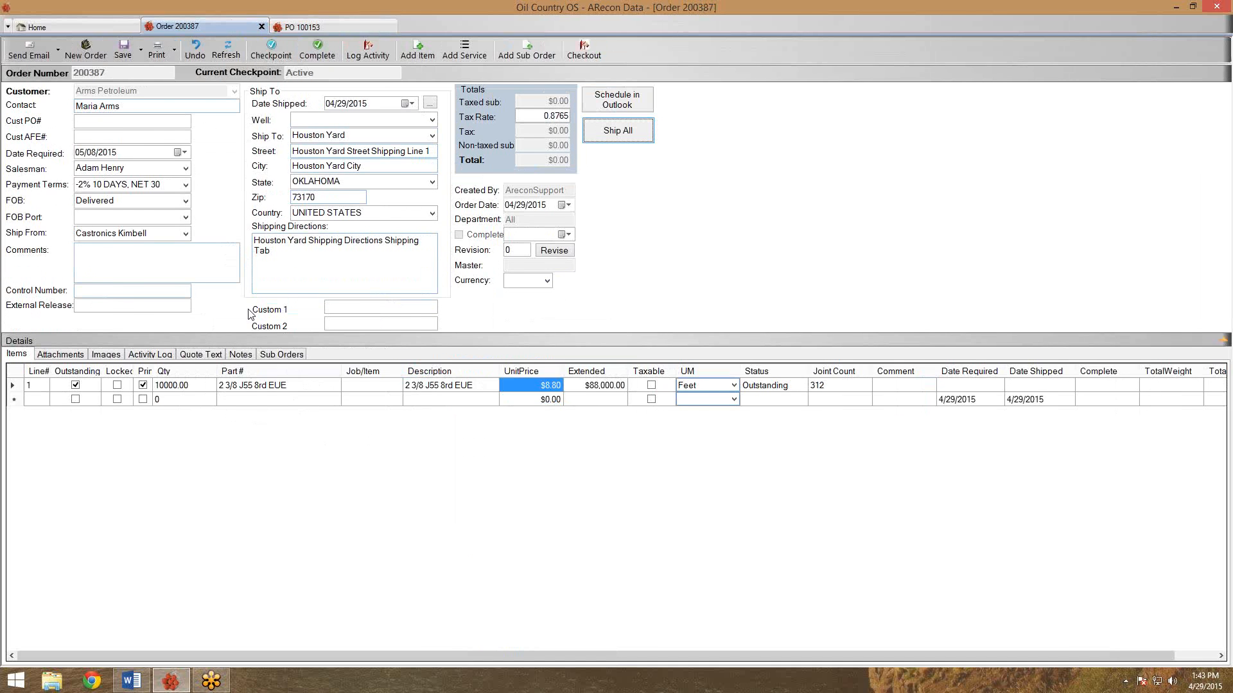
left_click(318, 24)
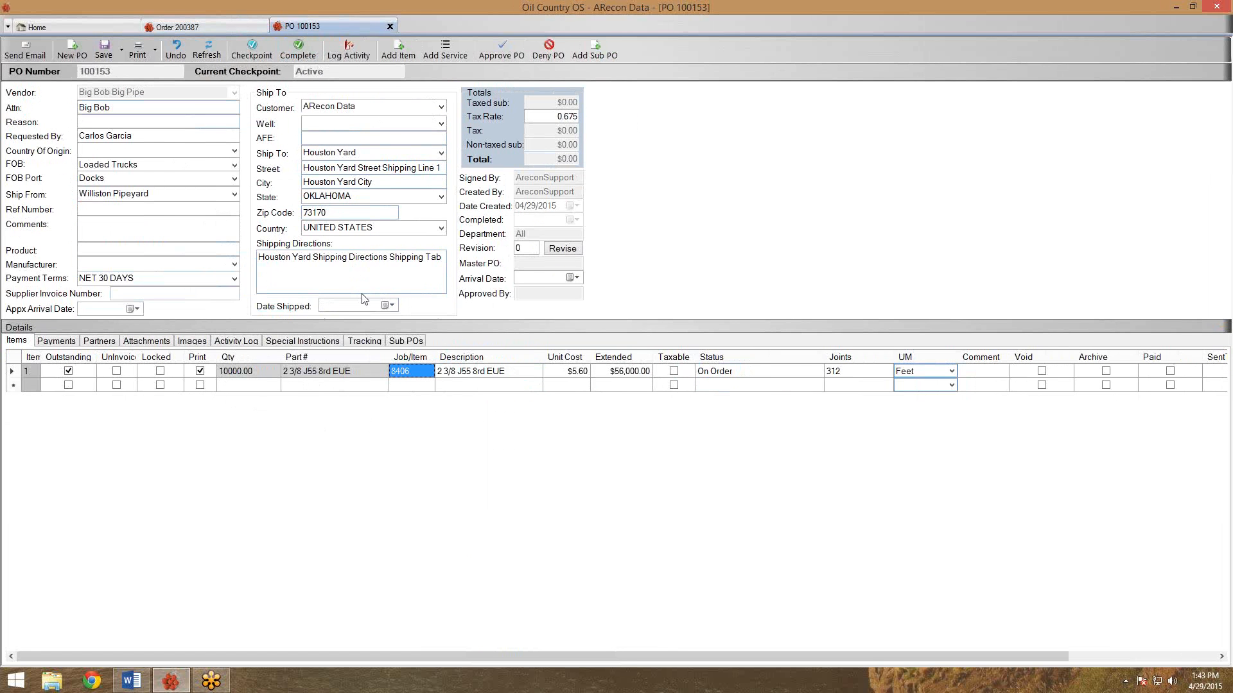
right_click(399, 374)
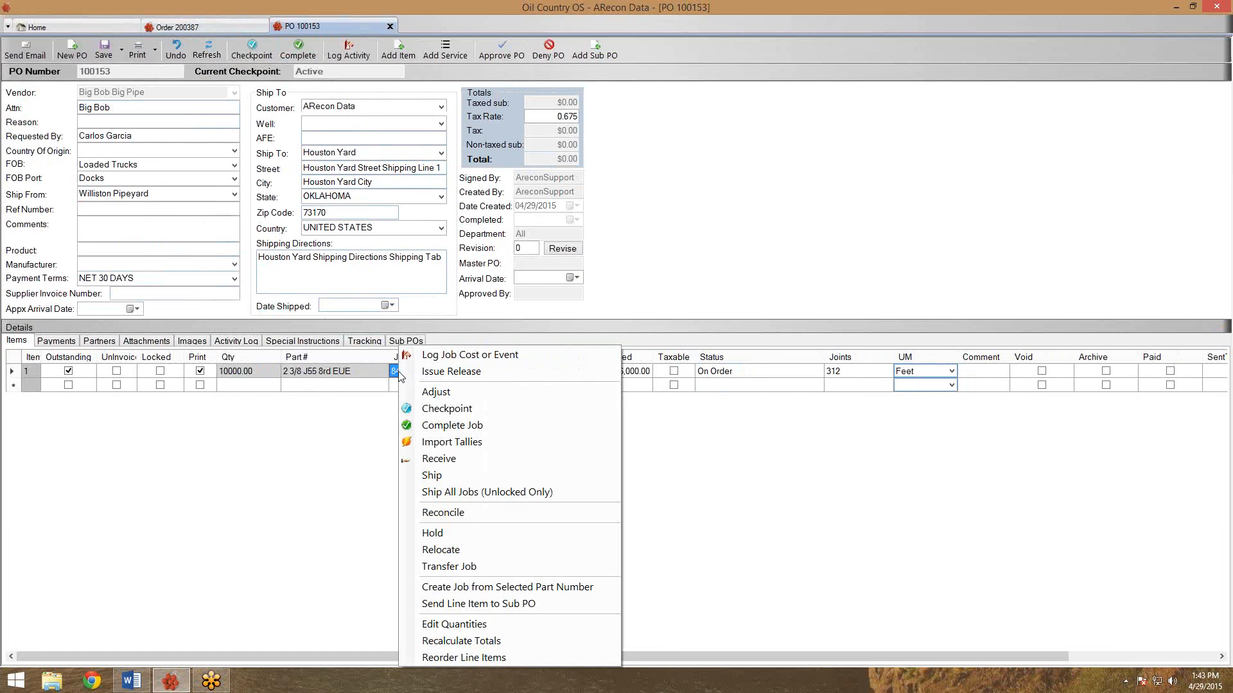
Receive 100 joints from job 8406 by bulk transfer by joints, creating job 8407 of 3205.13 feet.
left_click(419, 460)
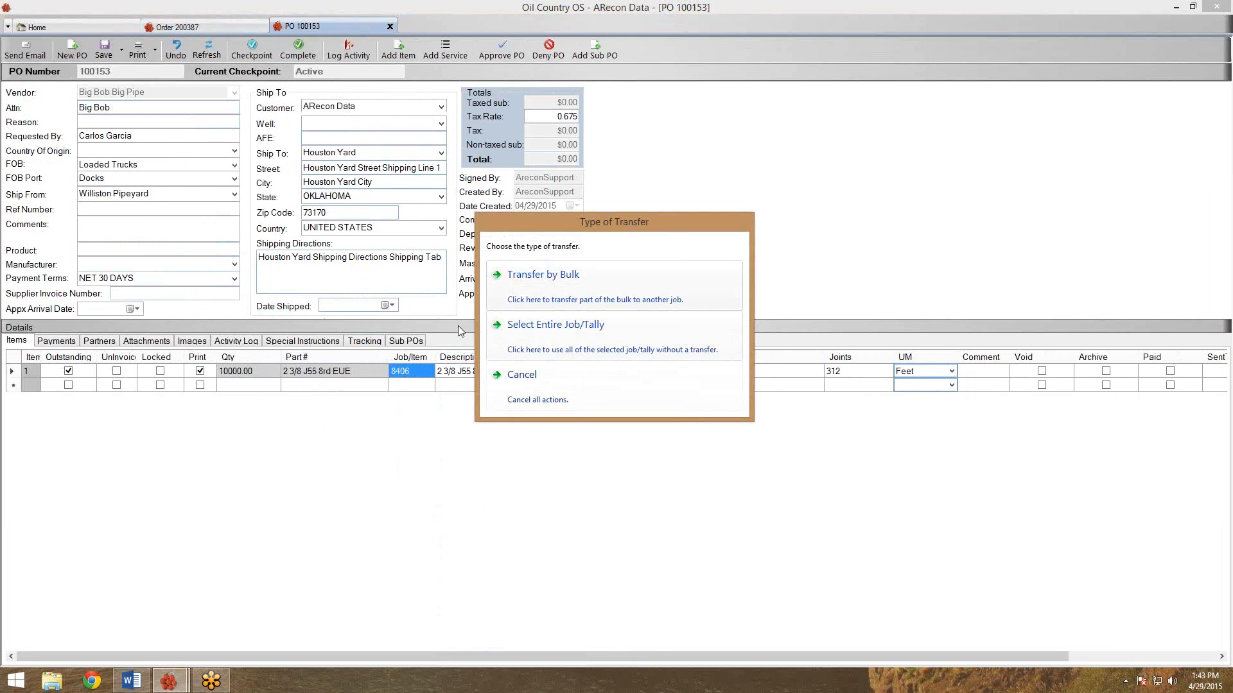
left_click(507, 285)
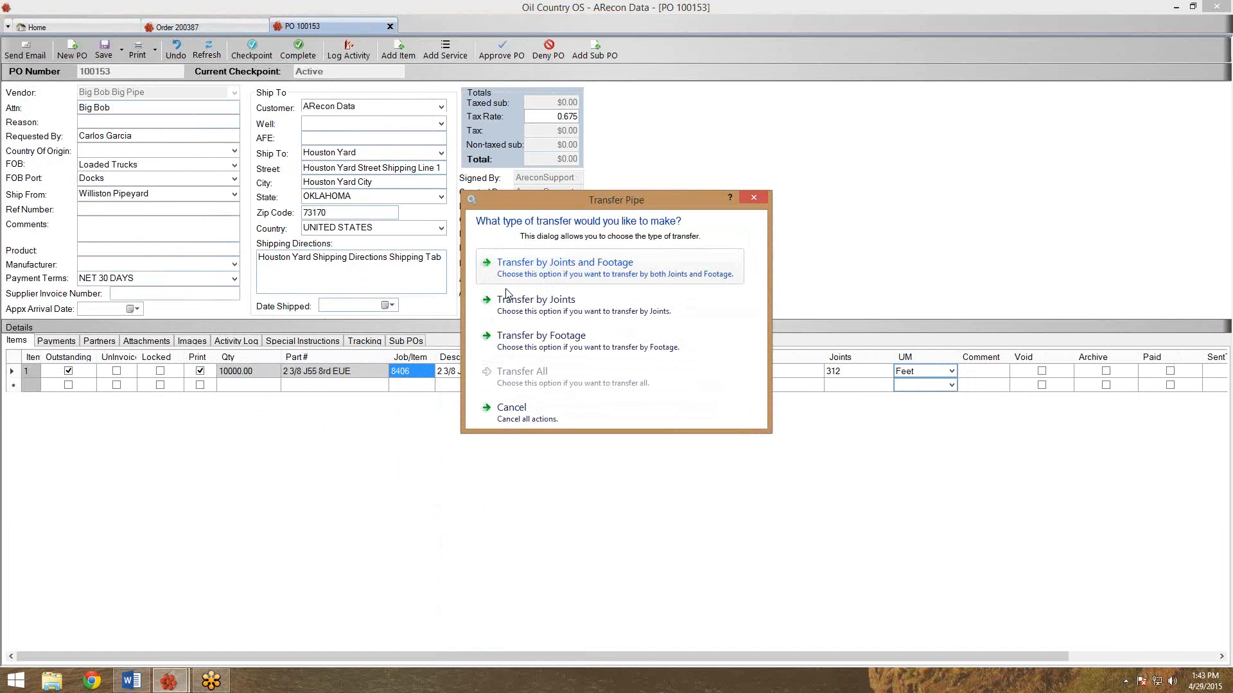
left_click(507, 309)
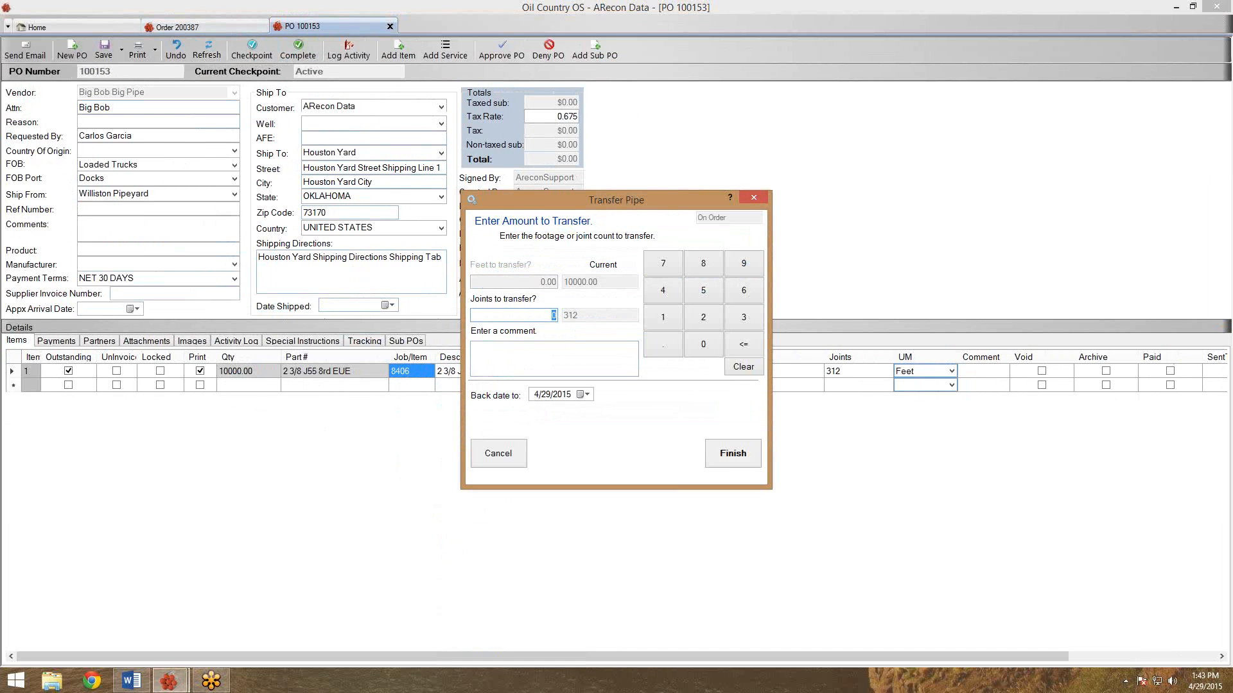
type("100")
left_click(713, 461)
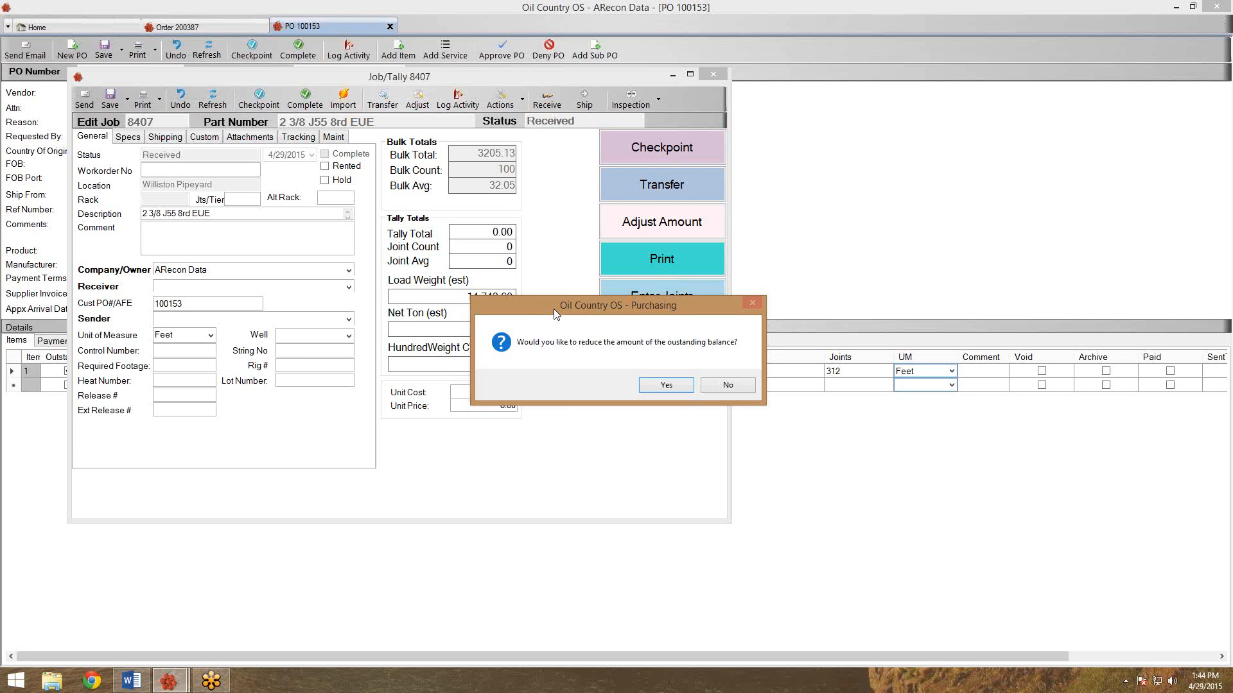
Reduce the outstanding balance by the 100 received joints and show the Inbound Truck's Print Truck options.
left_click(664, 385)
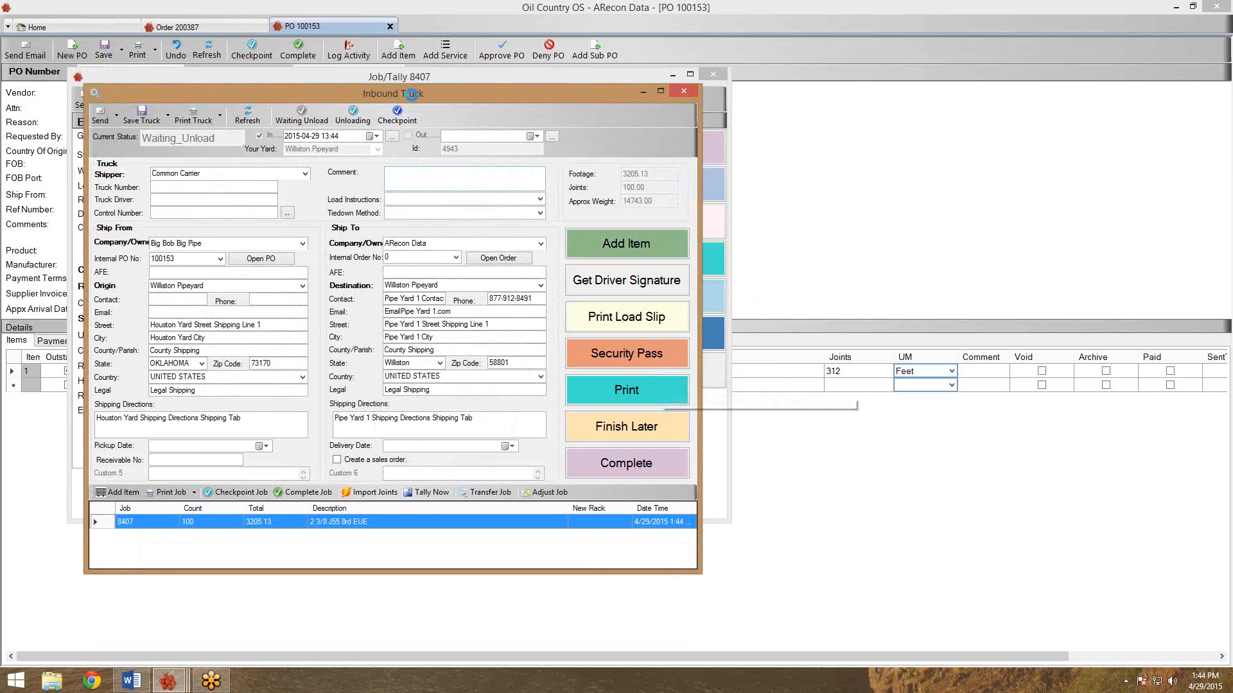
left_click_drag(412, 96, 522, 77)
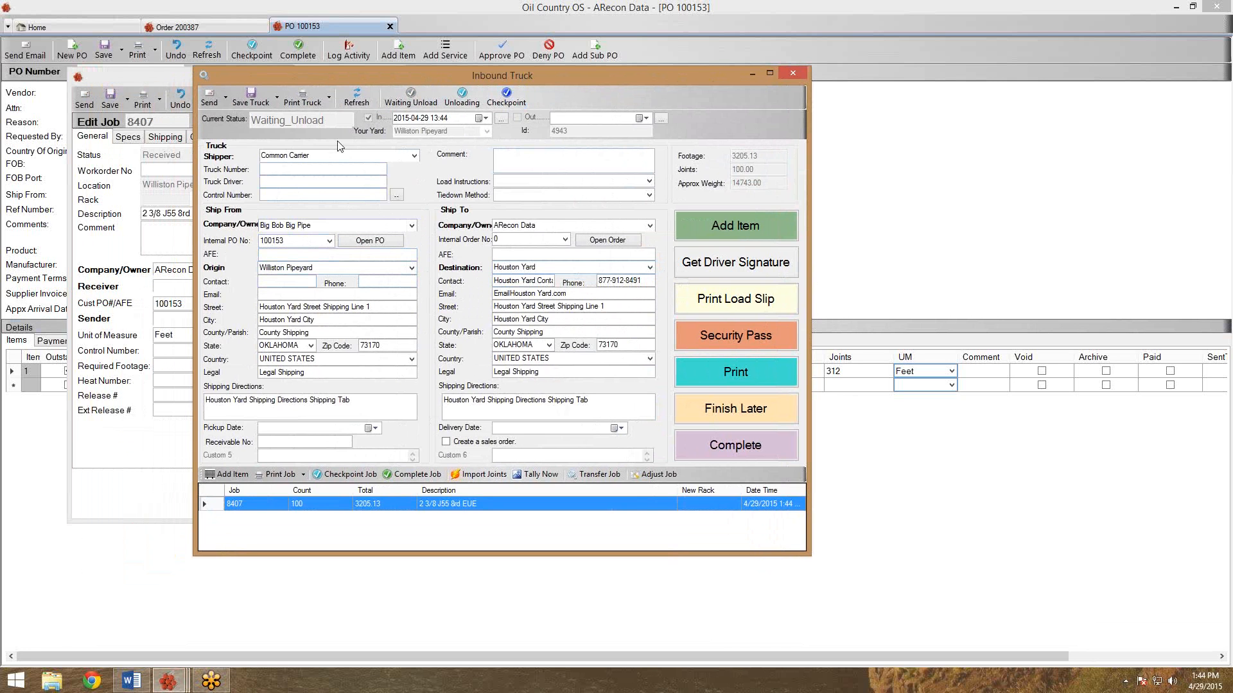
left_click(329, 100)
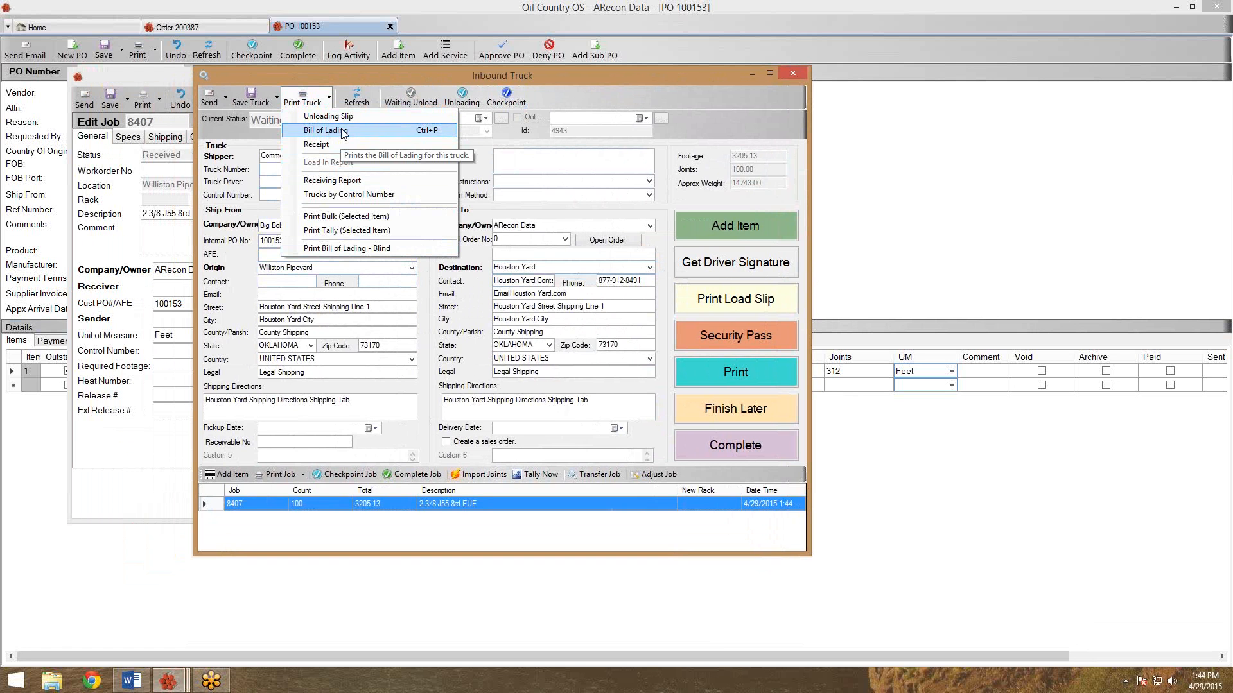
Preview the Bill of Lading for job 8407's 100 joints, 3,205.13 feet, then close it.
left_click(392, 132)
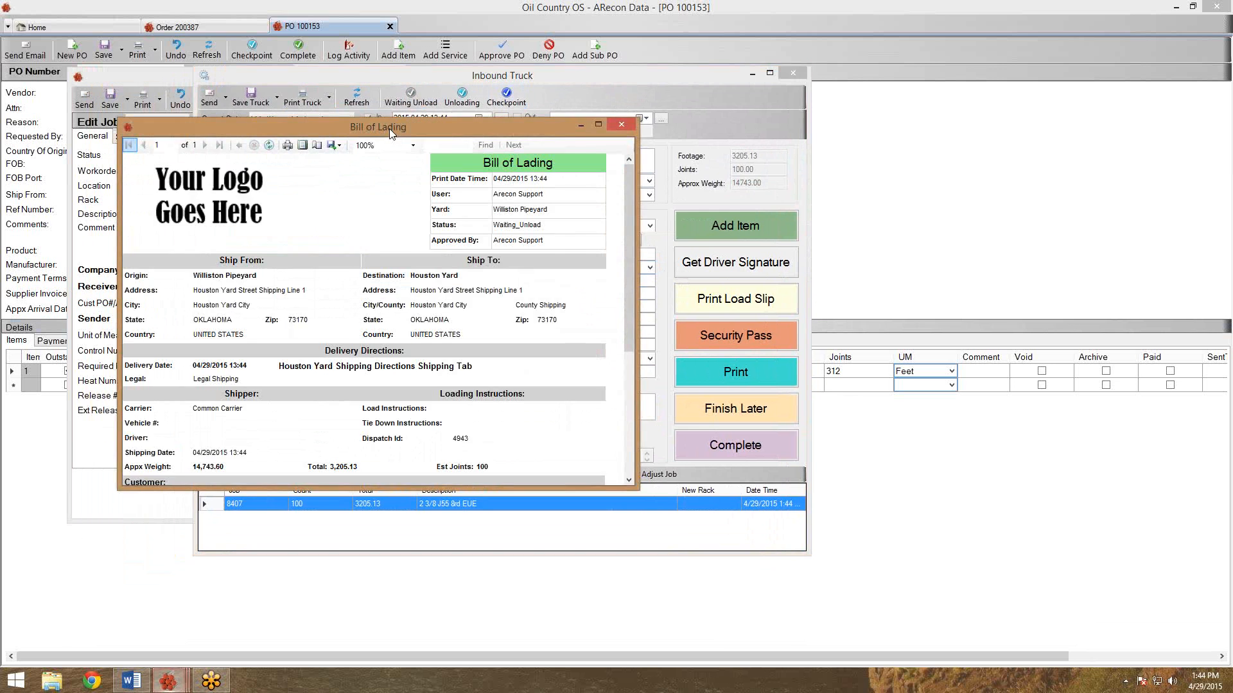
left_click_drag(389, 126, 441, 99)
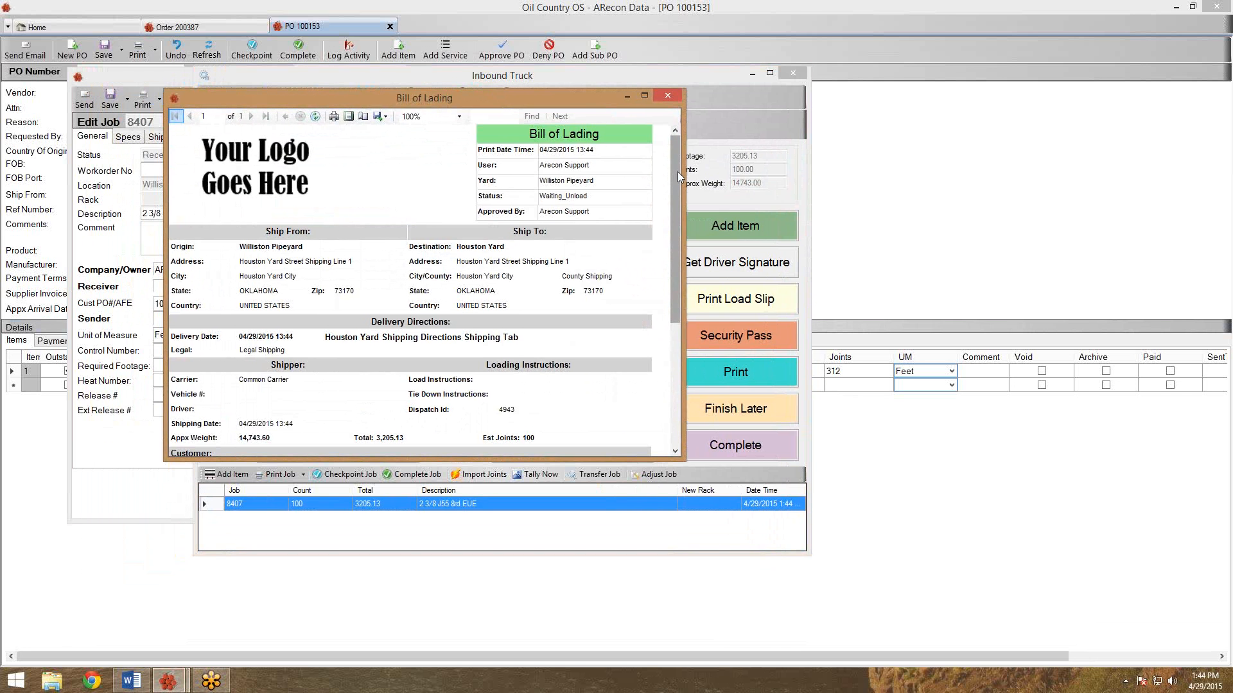
left_click_drag(677, 172, 669, 312)
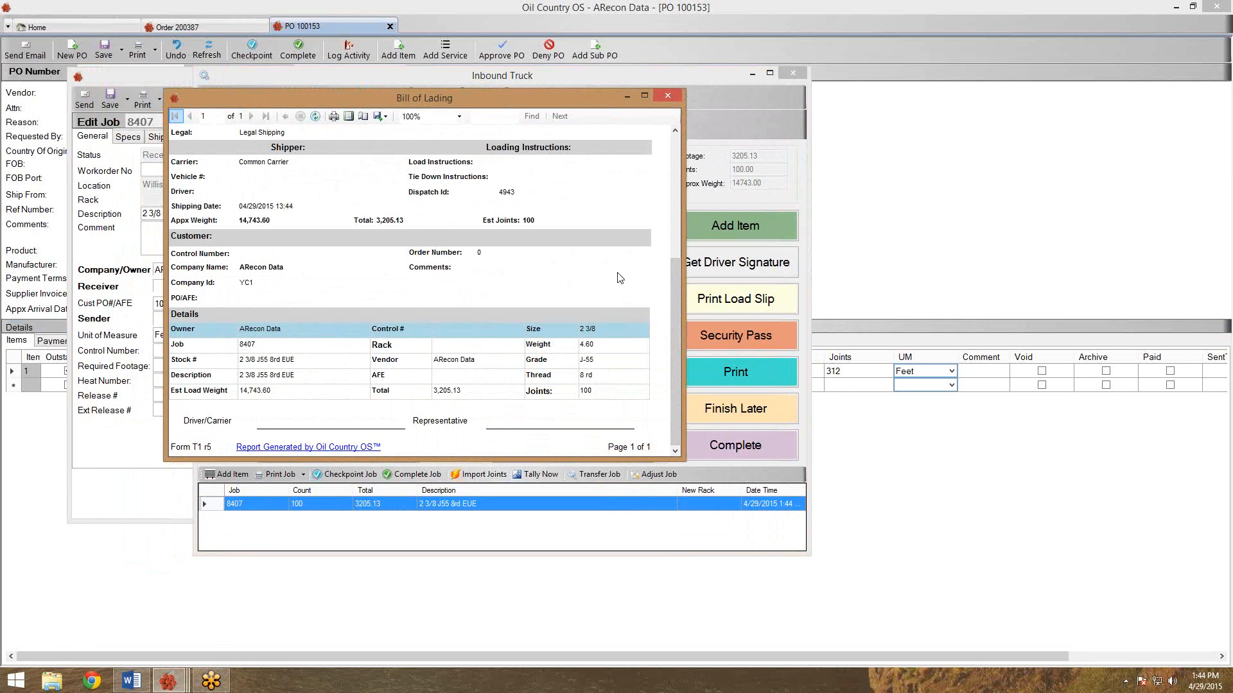
left_click(677, 95)
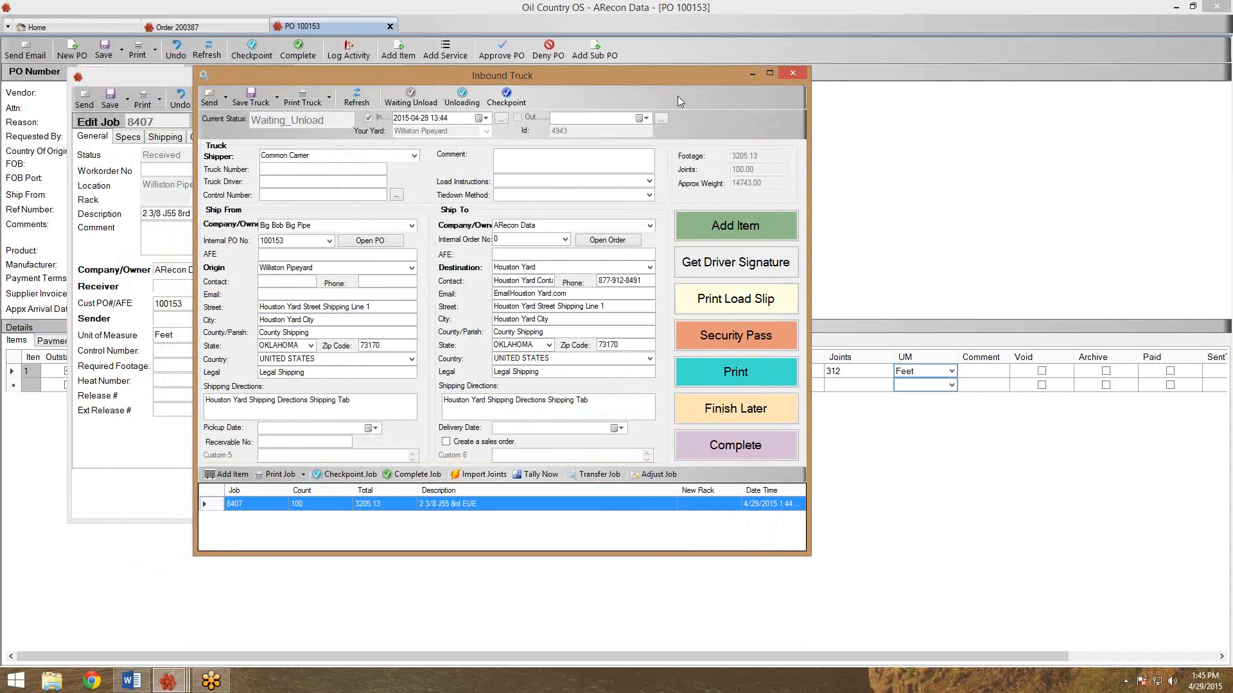
left_click(328, 96)
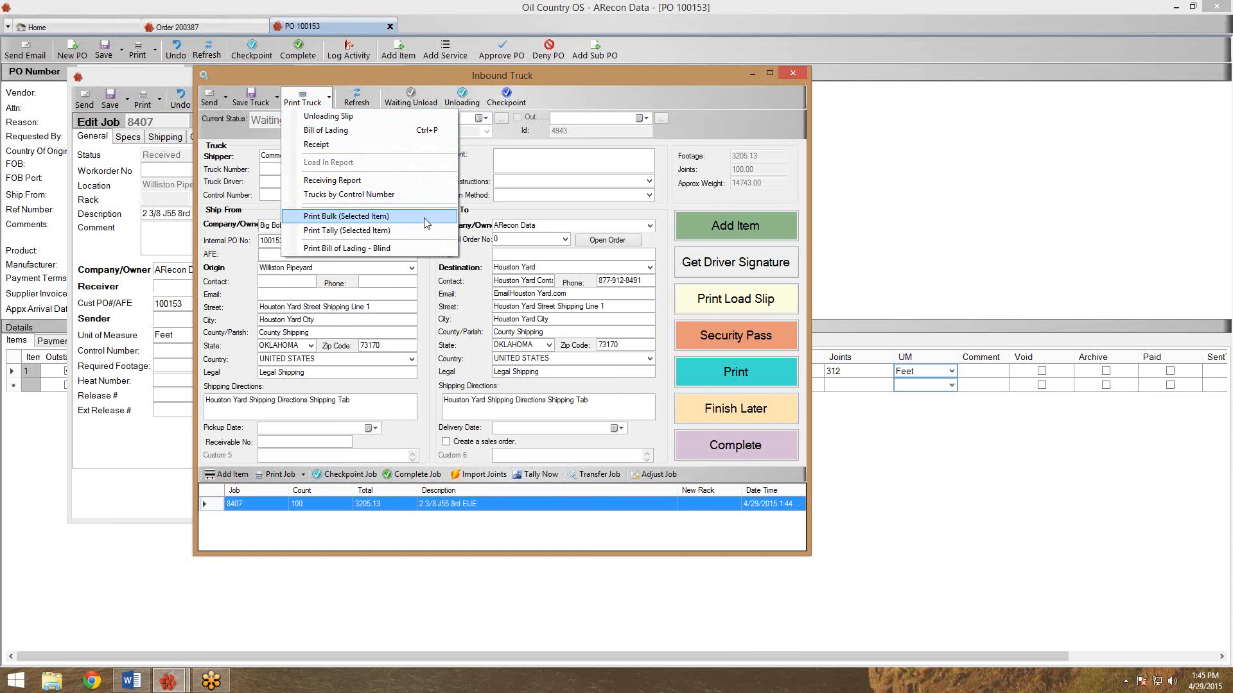
left_click(676, 126)
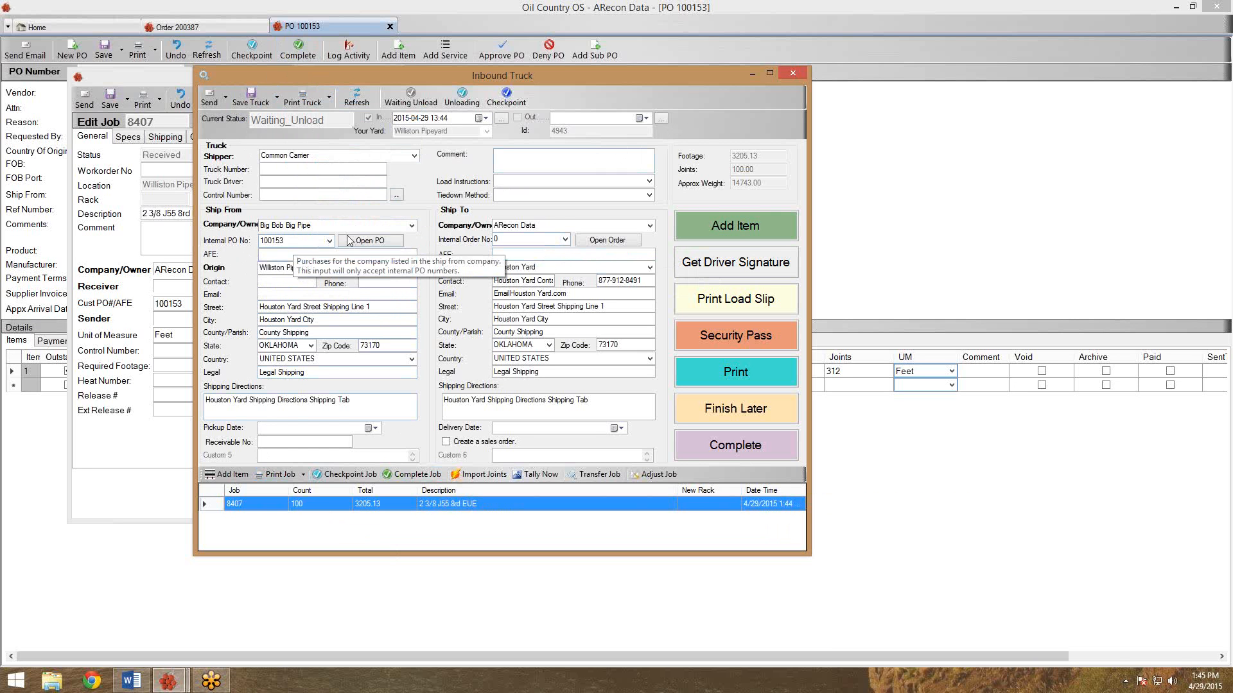
Set the truck's Internal Order No to 200387 and open job 8407's Job/Tally record.
left_click(565, 240)
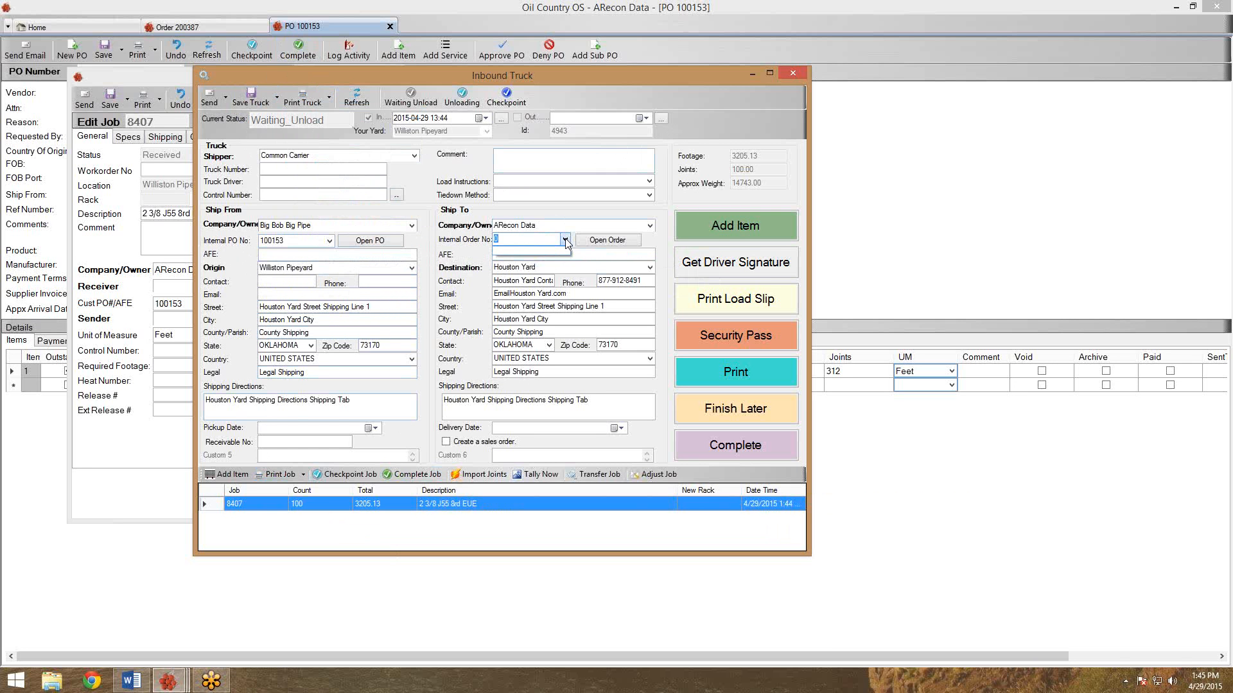
left_click(566, 242)
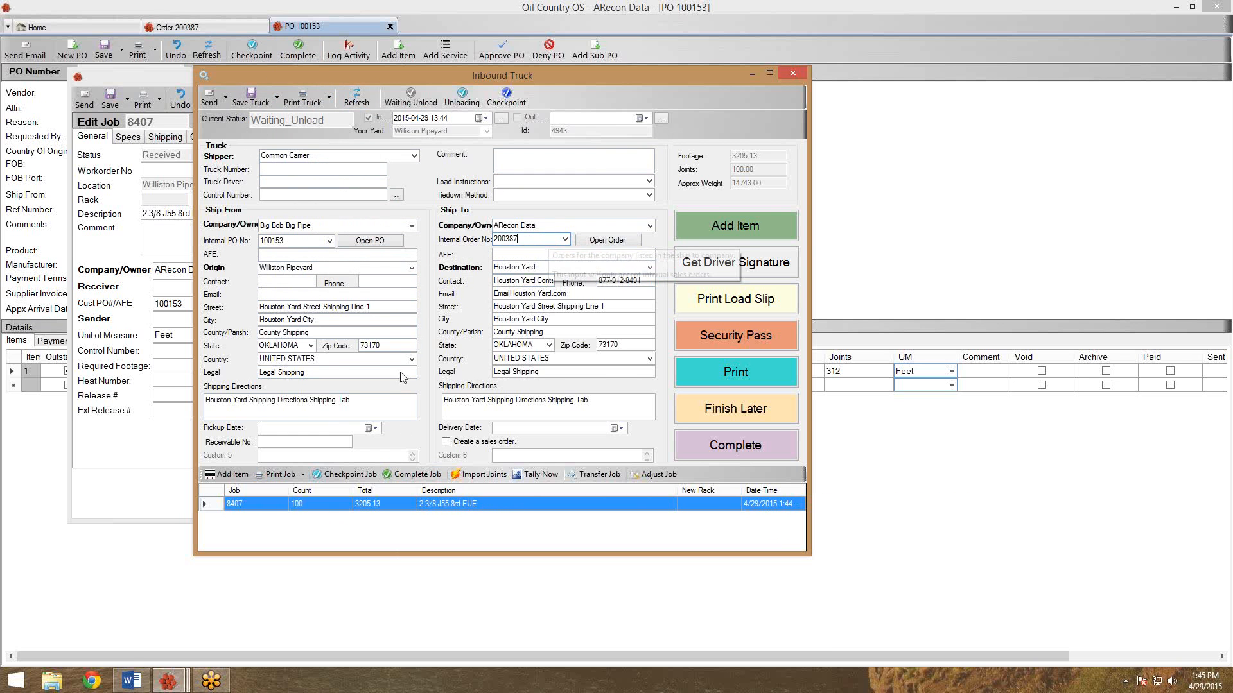
double_click(280, 502)
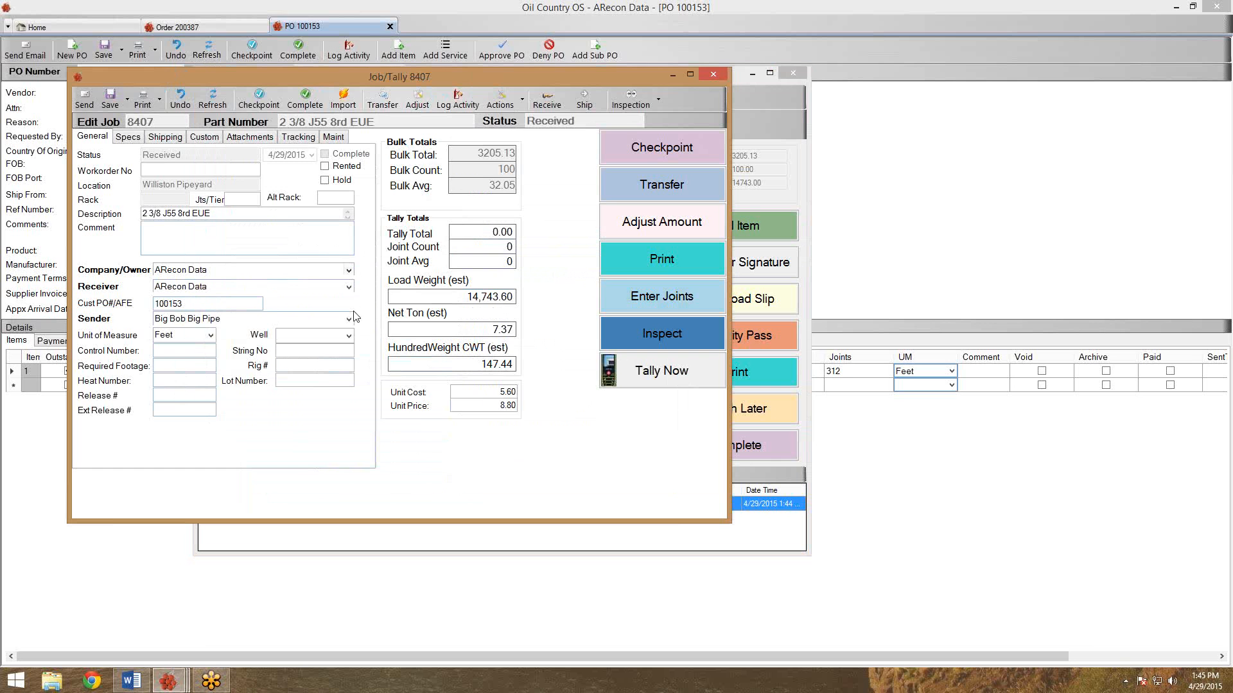
View job 8407's Shipping tab, close it, and open linked order 200387 from the truck.
left_click(160, 139)
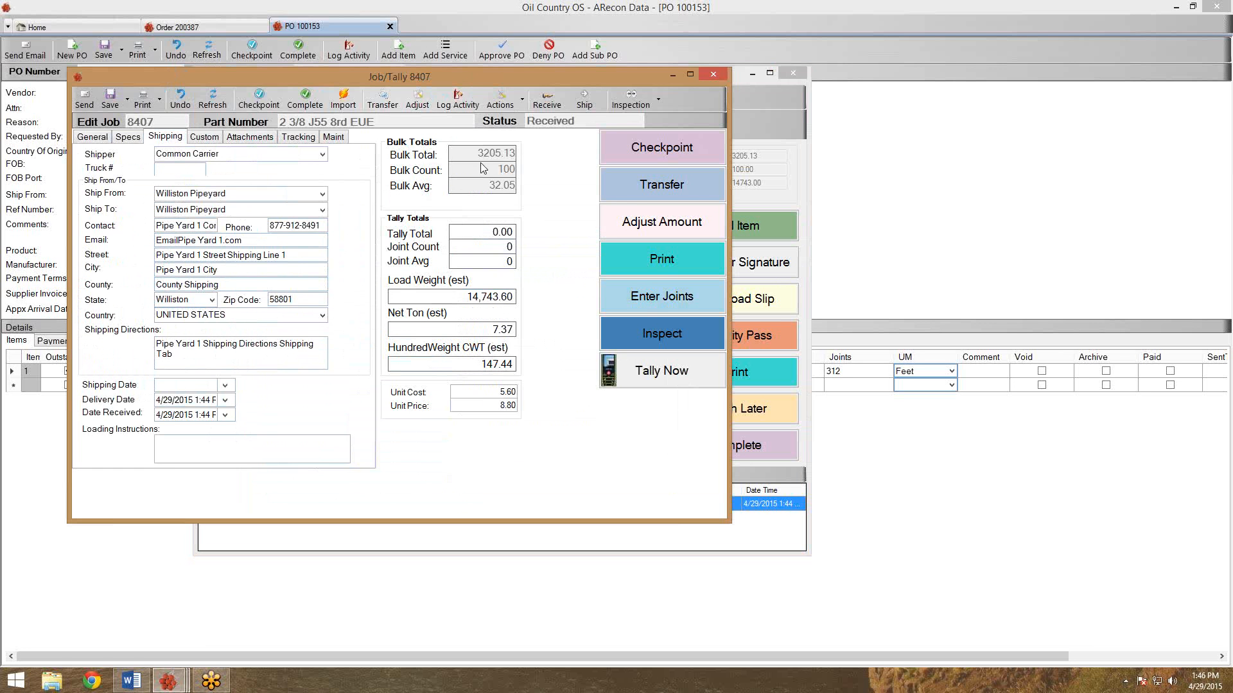
left_click(712, 75)
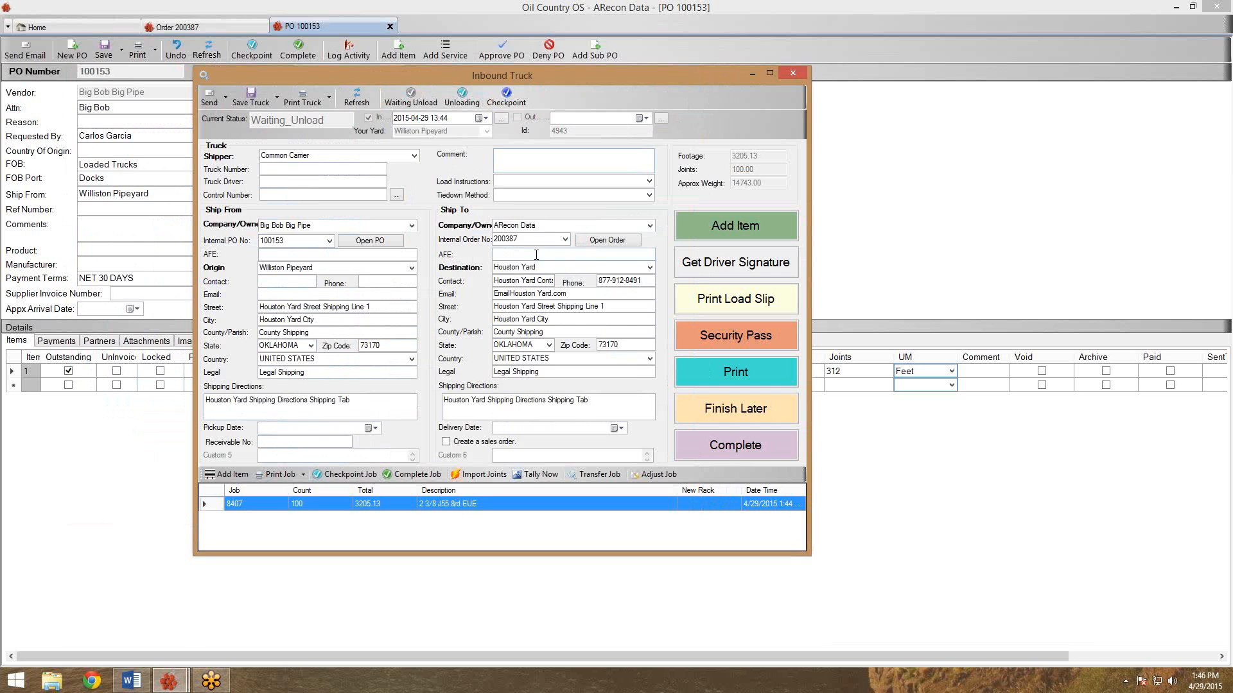
double_click(506, 240)
Save and complete the Inbound Truck carrying job 8407's 100 joints.
left_click(590, 241)
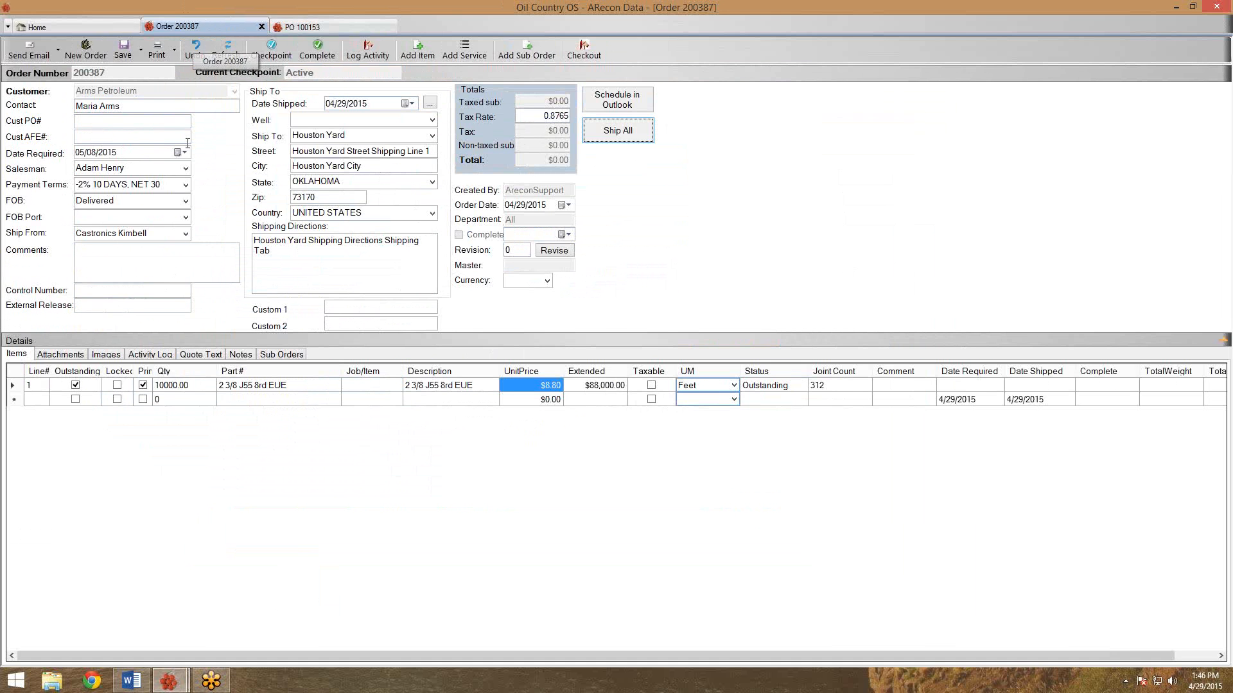
mouse_move(170, 680)
left_click(243, 645)
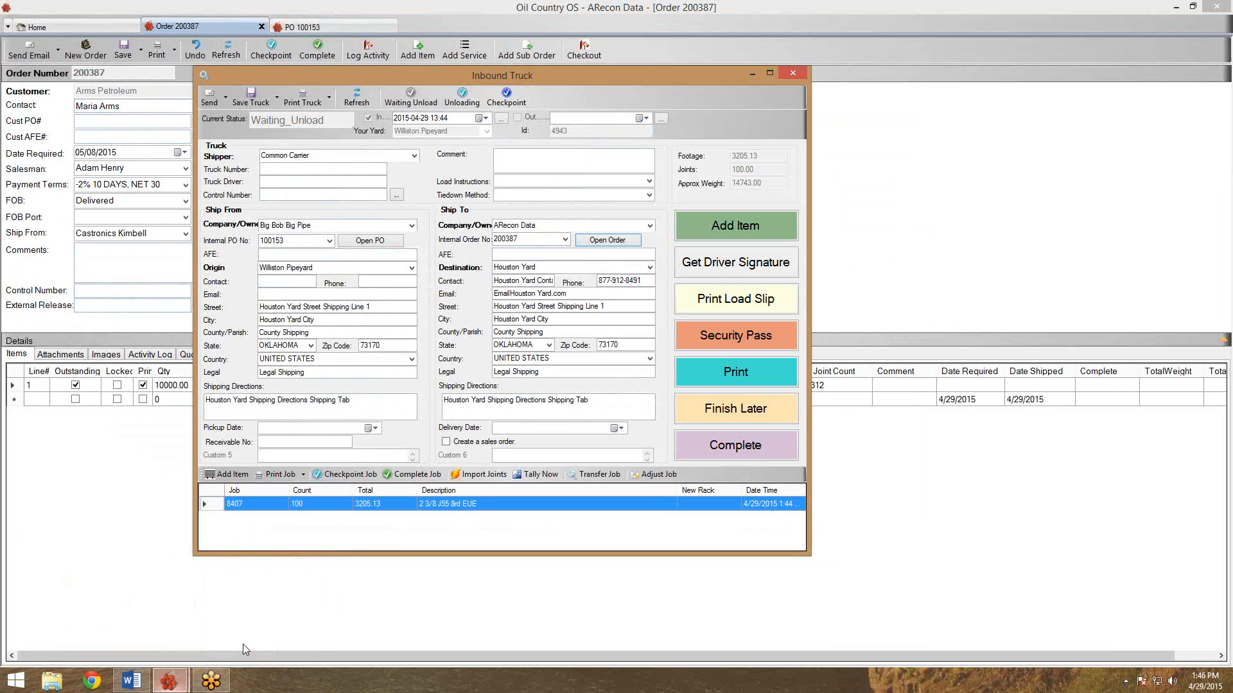
left_click(245, 91)
left_click(739, 452)
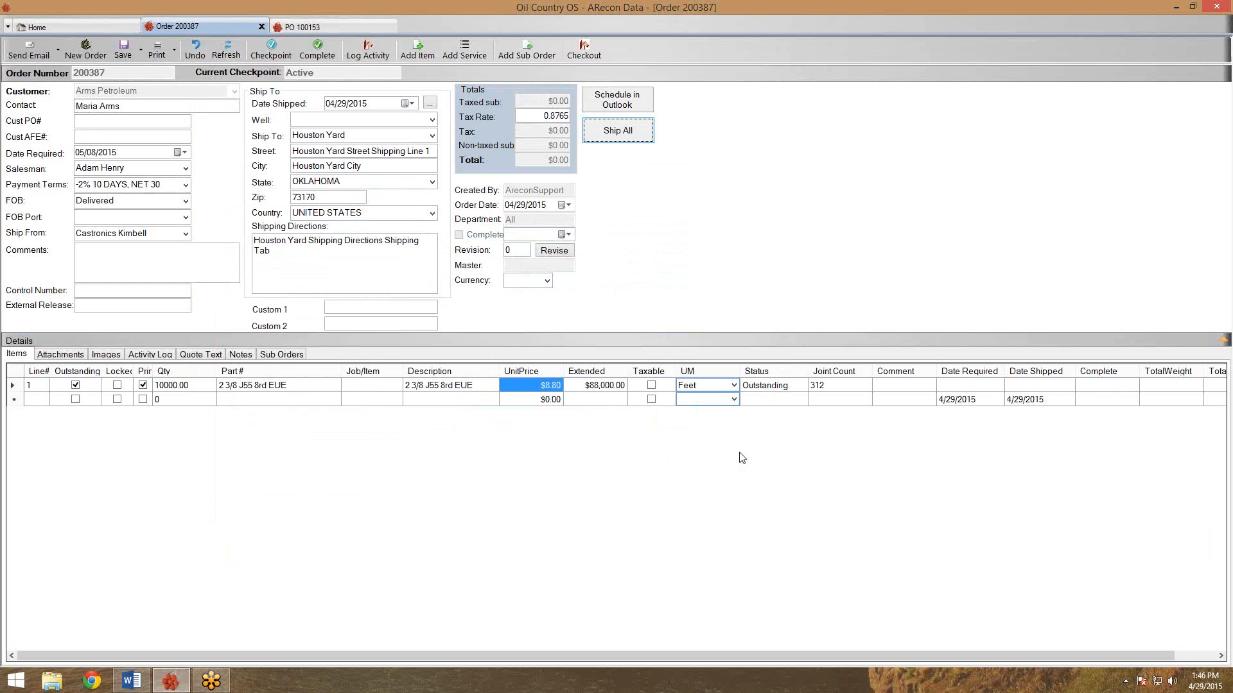
Refresh PO 100153 so the new received job 8407 line appears as row 2.
left_click(340, 29)
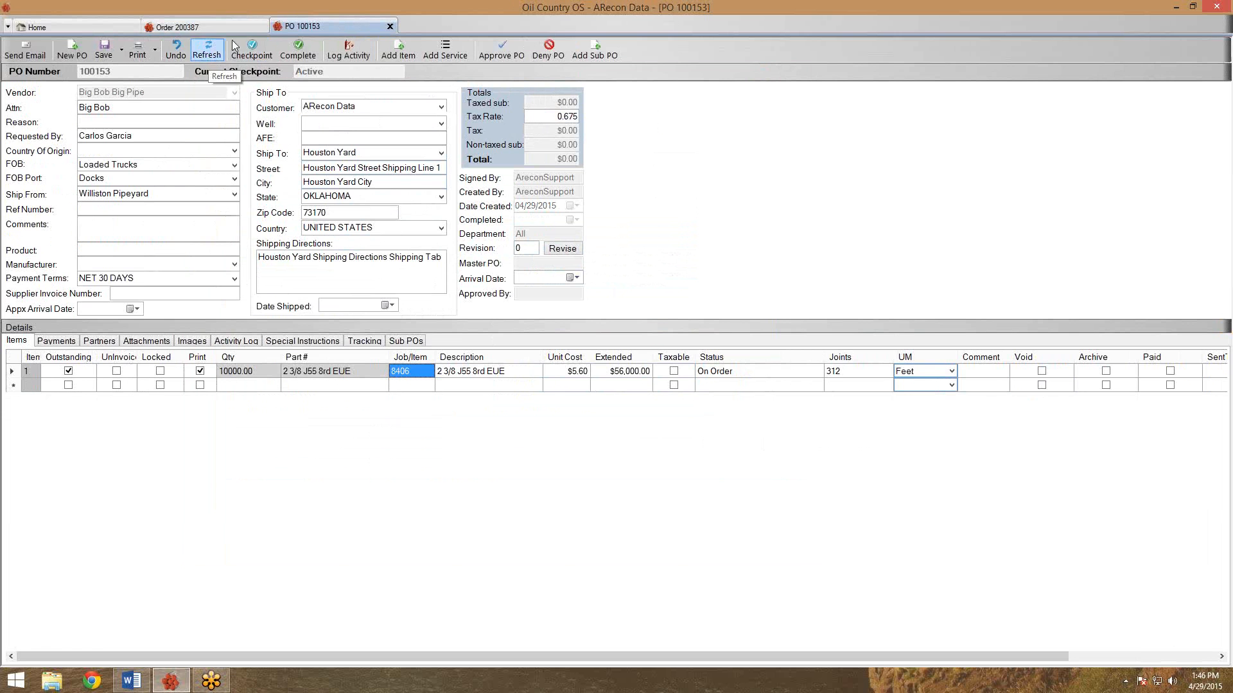
left_click(212, 53)
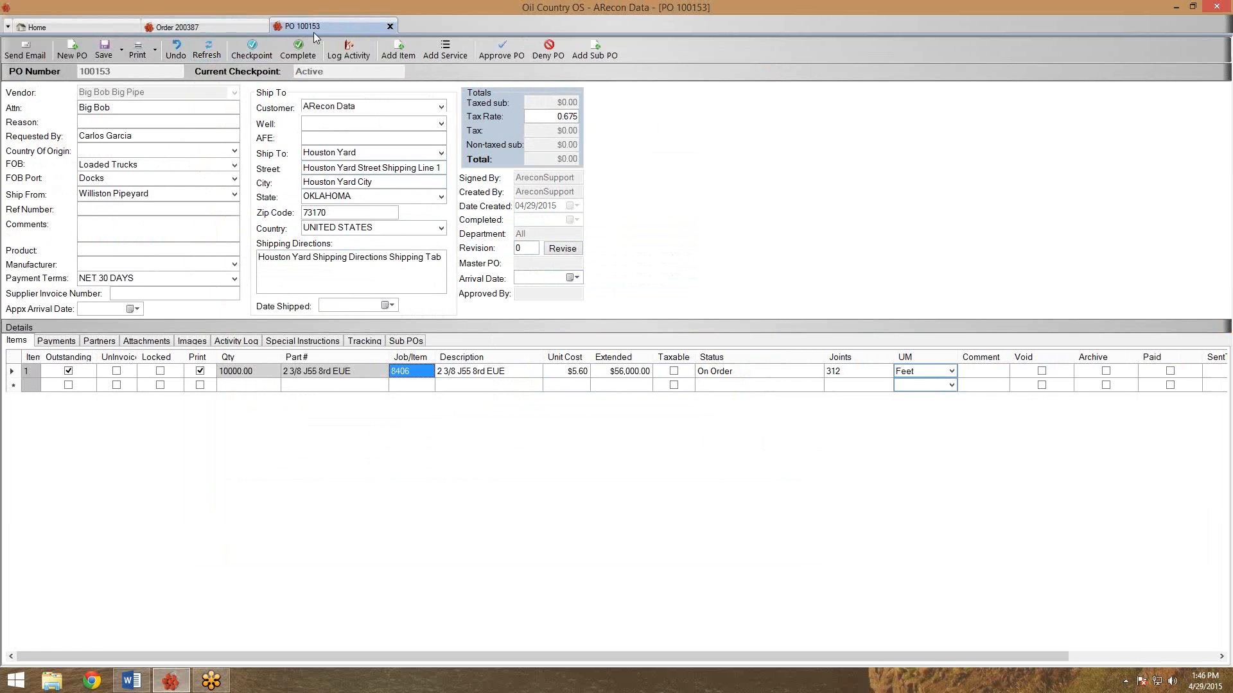
left_click(216, 51)
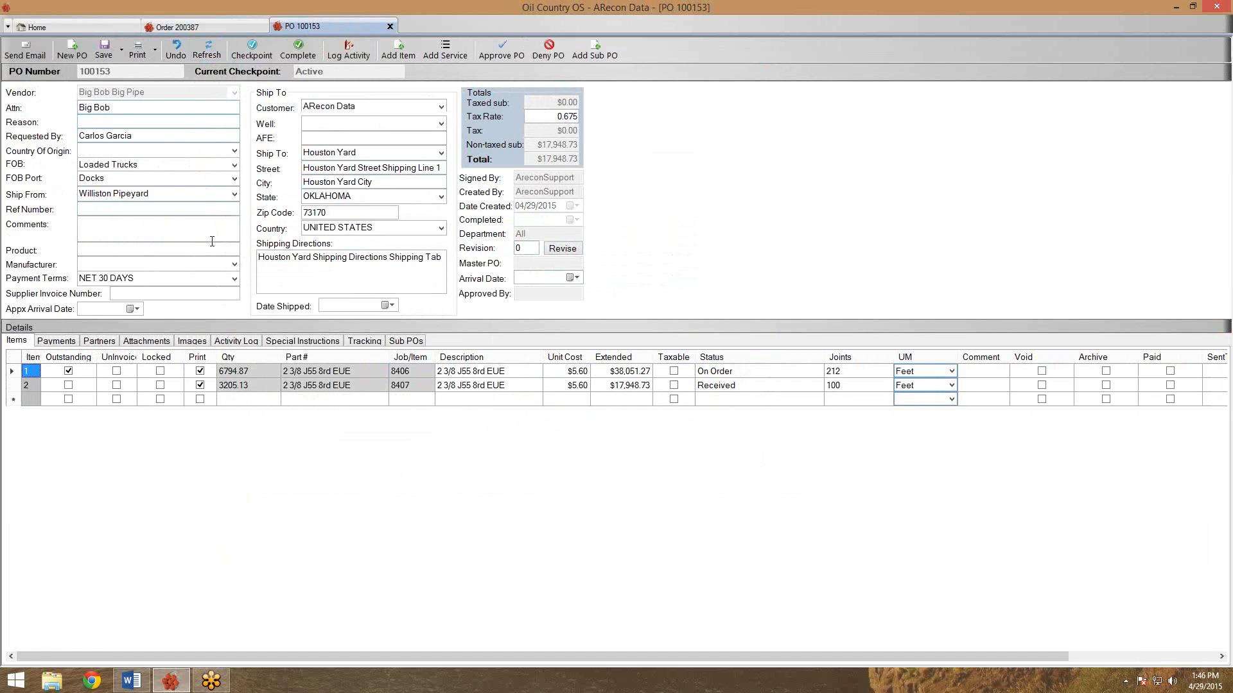
left_click(400, 389)
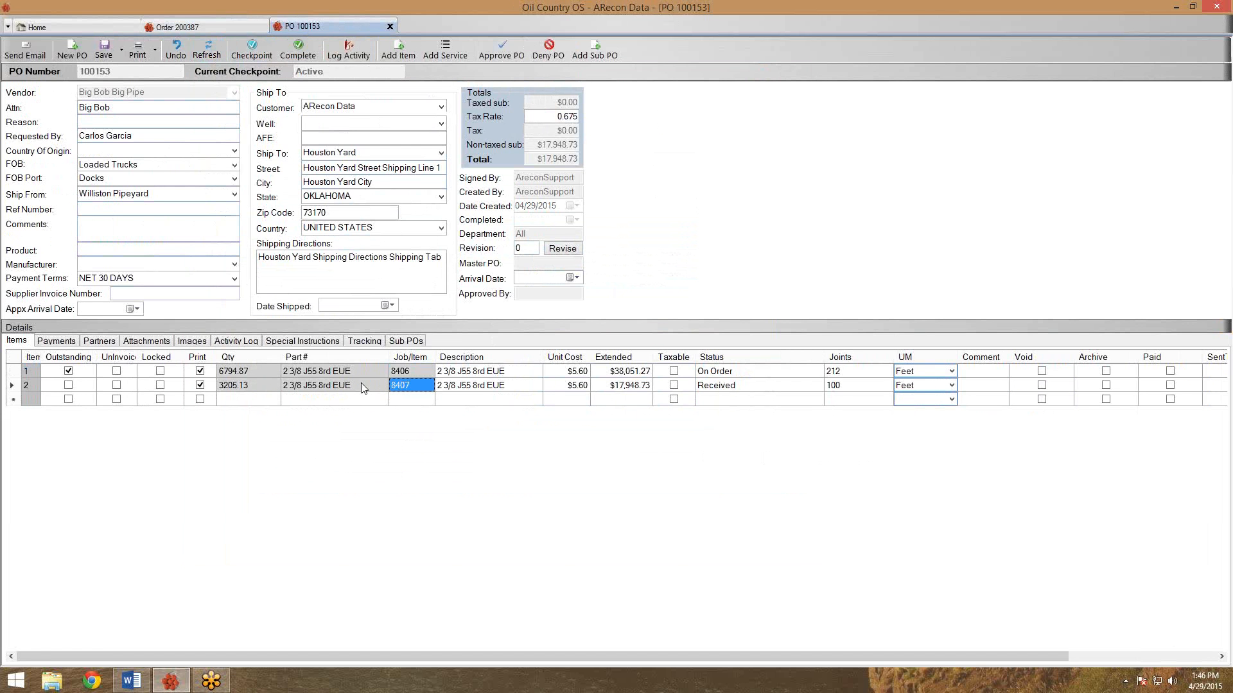
left_click(714, 387)
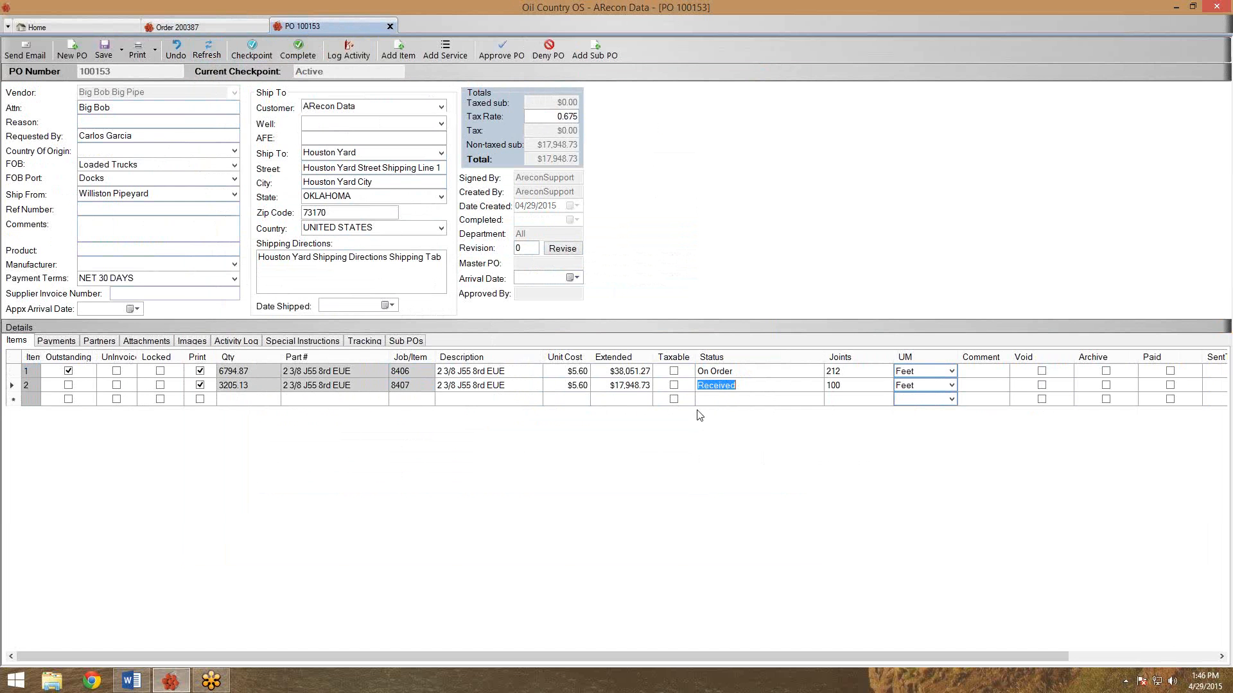
Compare line quantities and make the job 8407 line taxable, bringing the total to $18,069.88.
left_click(272, 375)
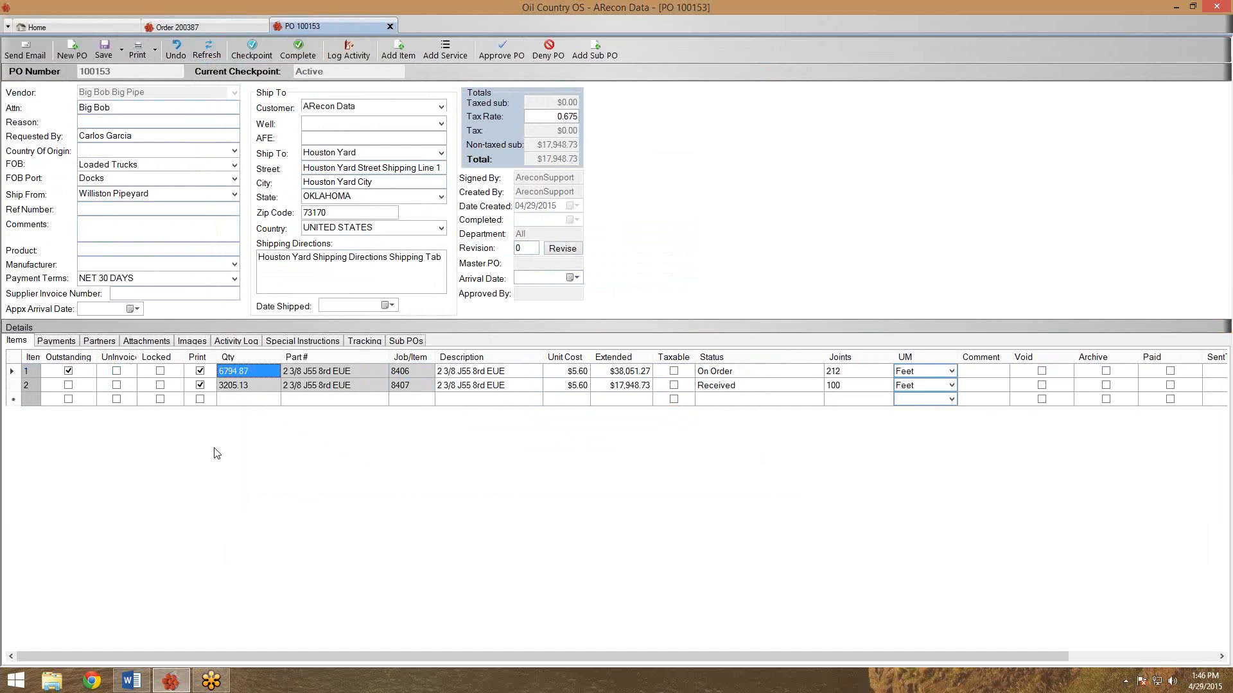
left_click(222, 385)
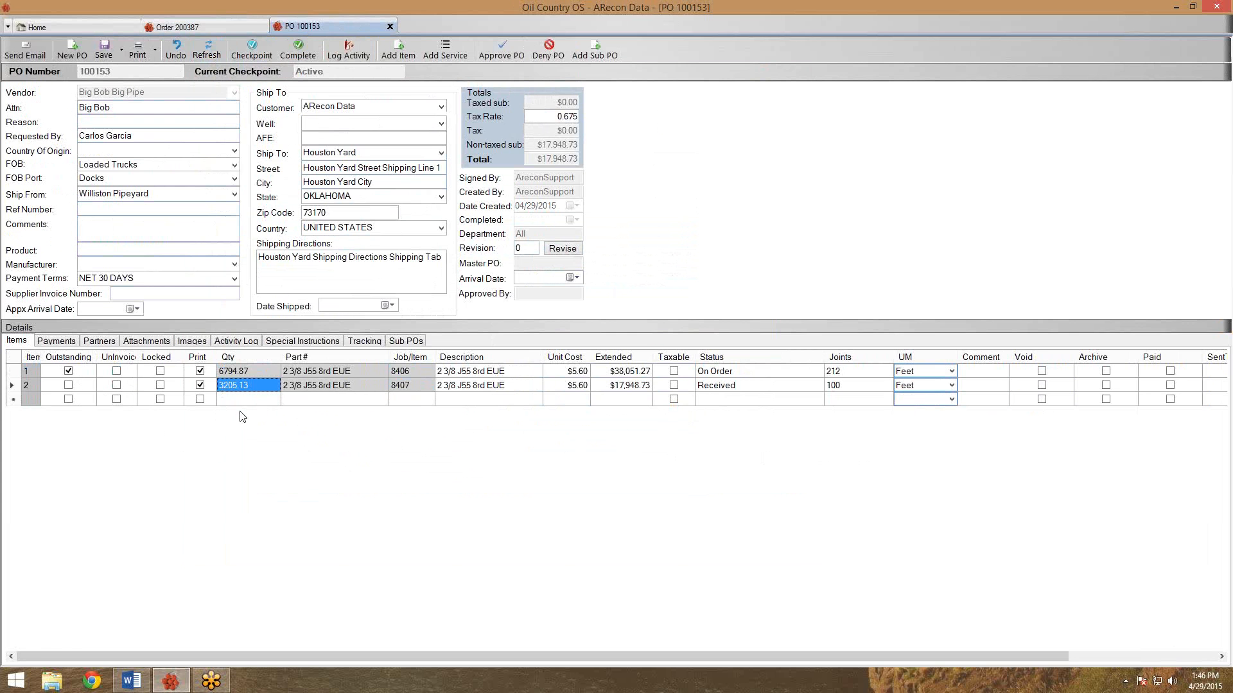
left_click(247, 371)
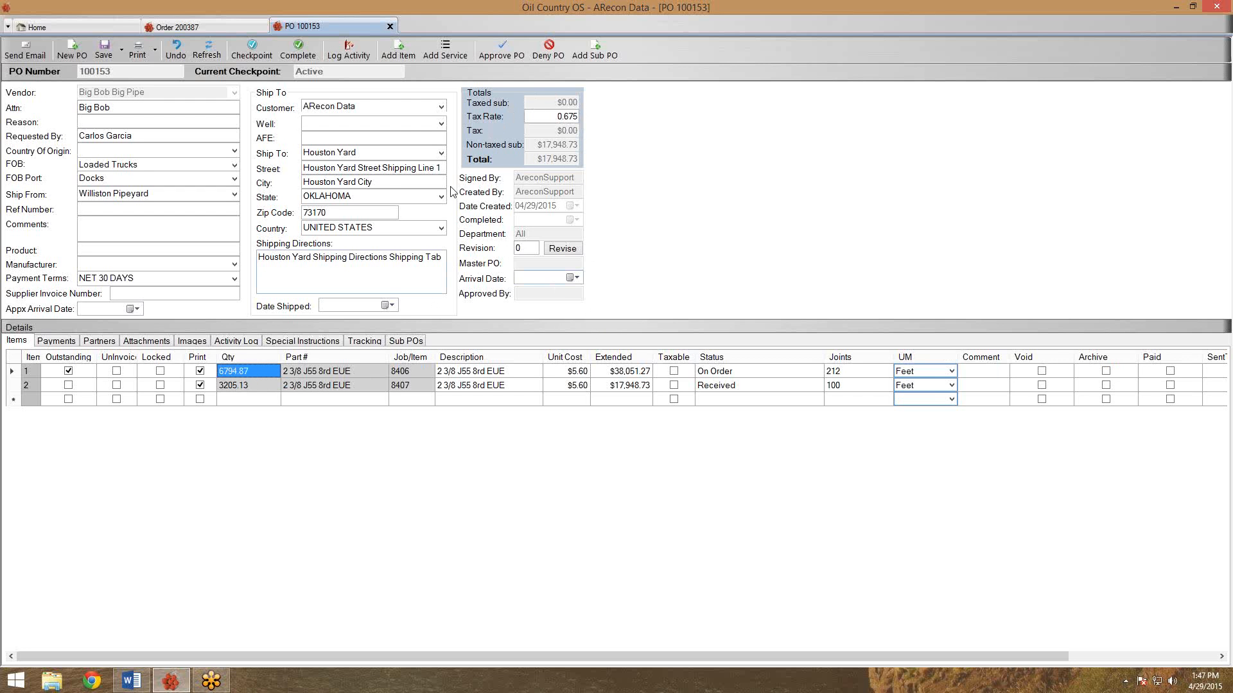
left_click(17, 387)
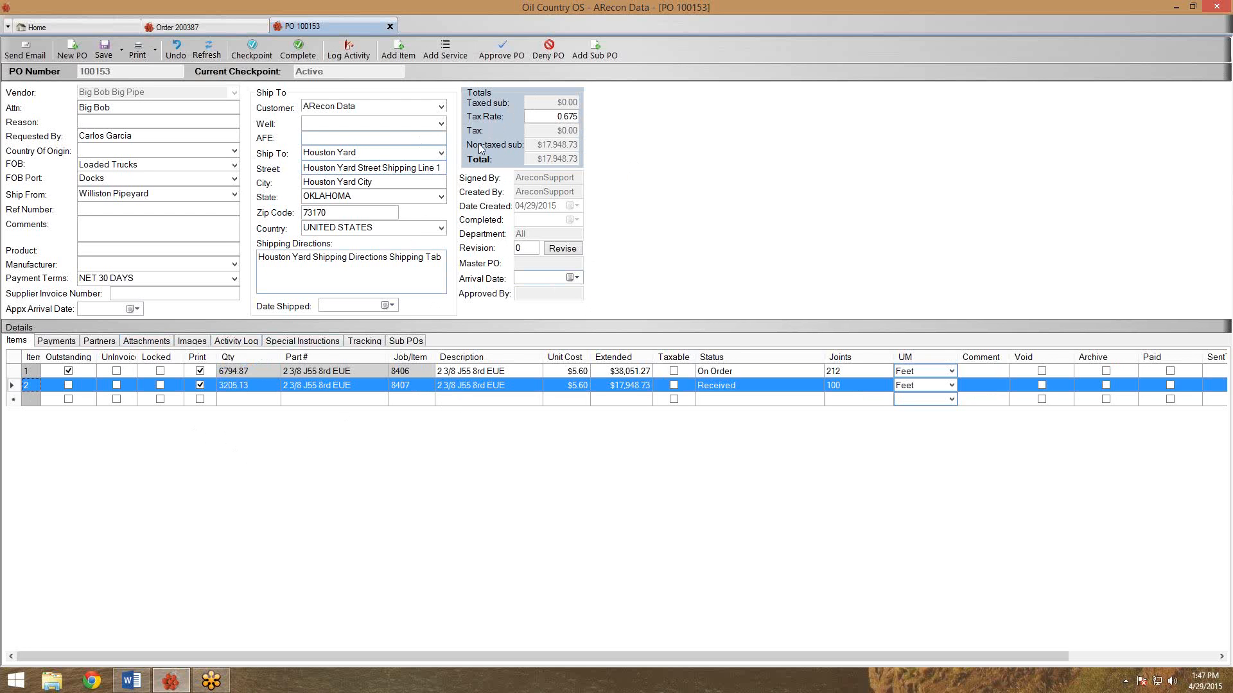
left_click(674, 385)
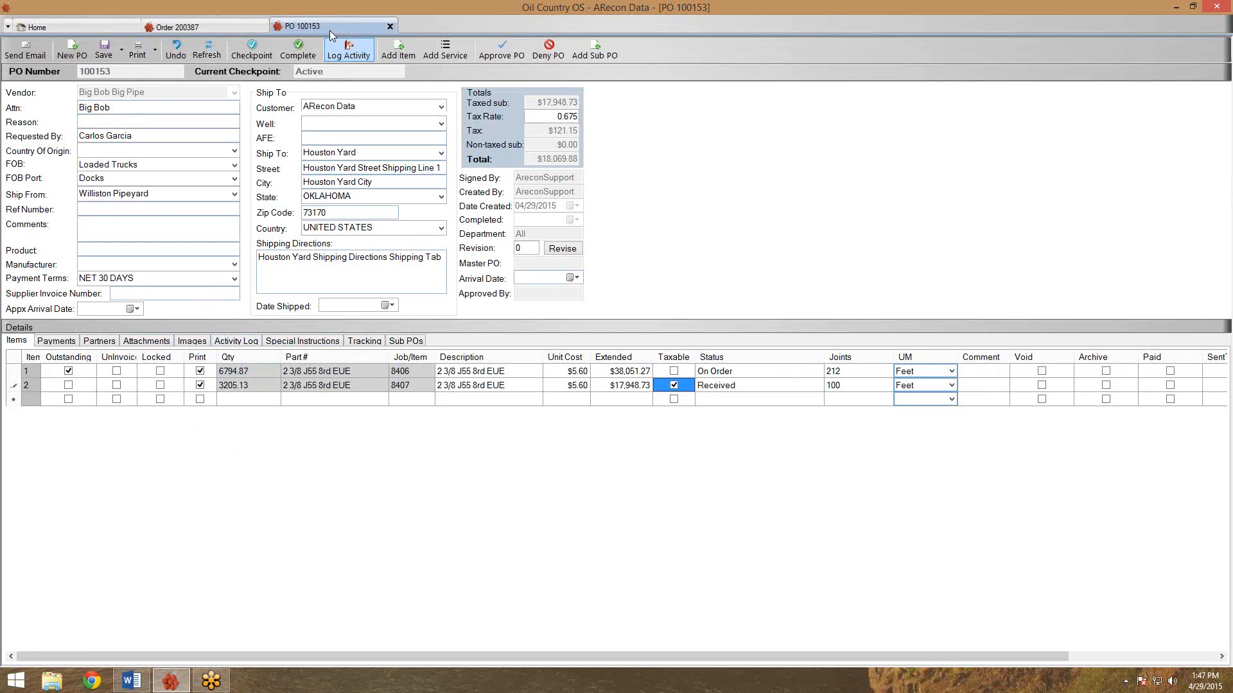
Refresh order 200387 to pull in job 8407's received 3205.13-foot line, cross-checking the PO line.
left_click(226, 25)
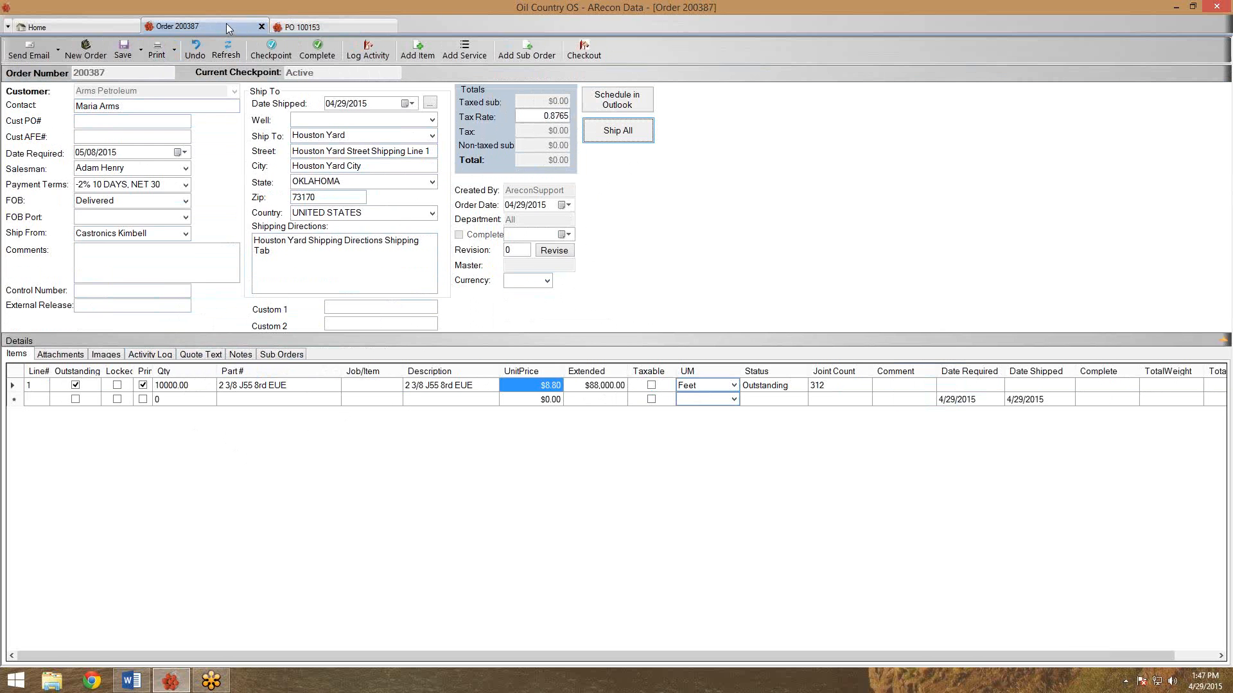
left_click(224, 51)
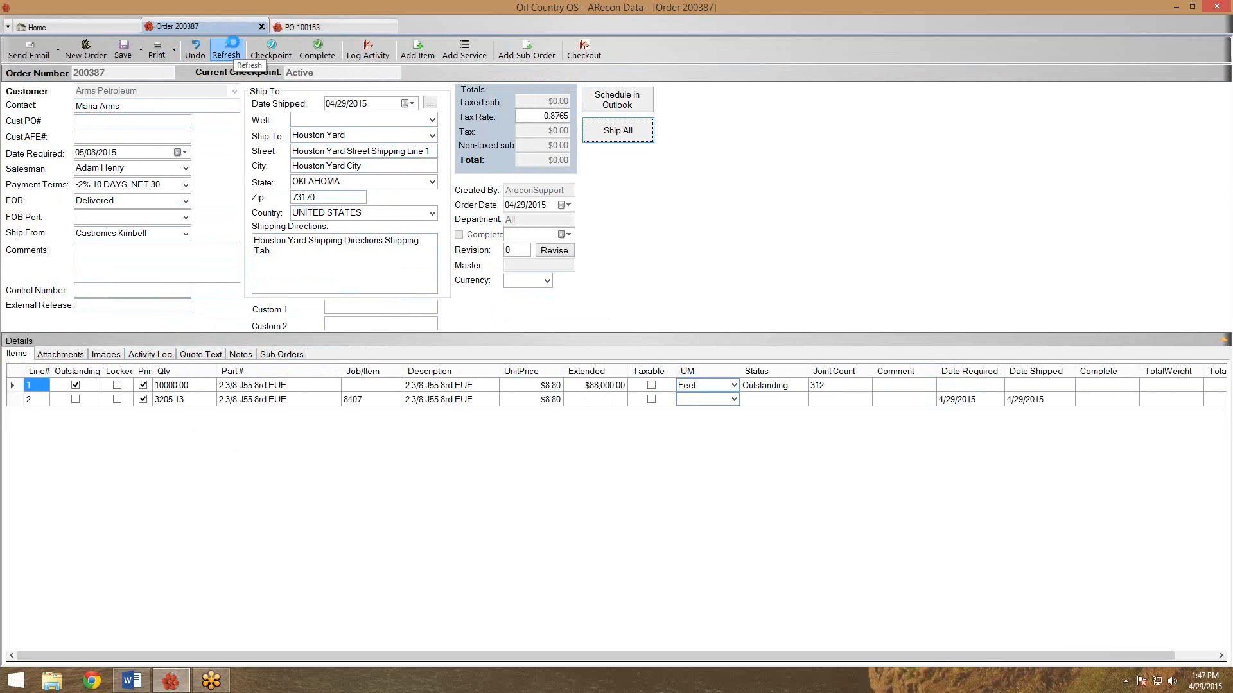
left_click(173, 400)
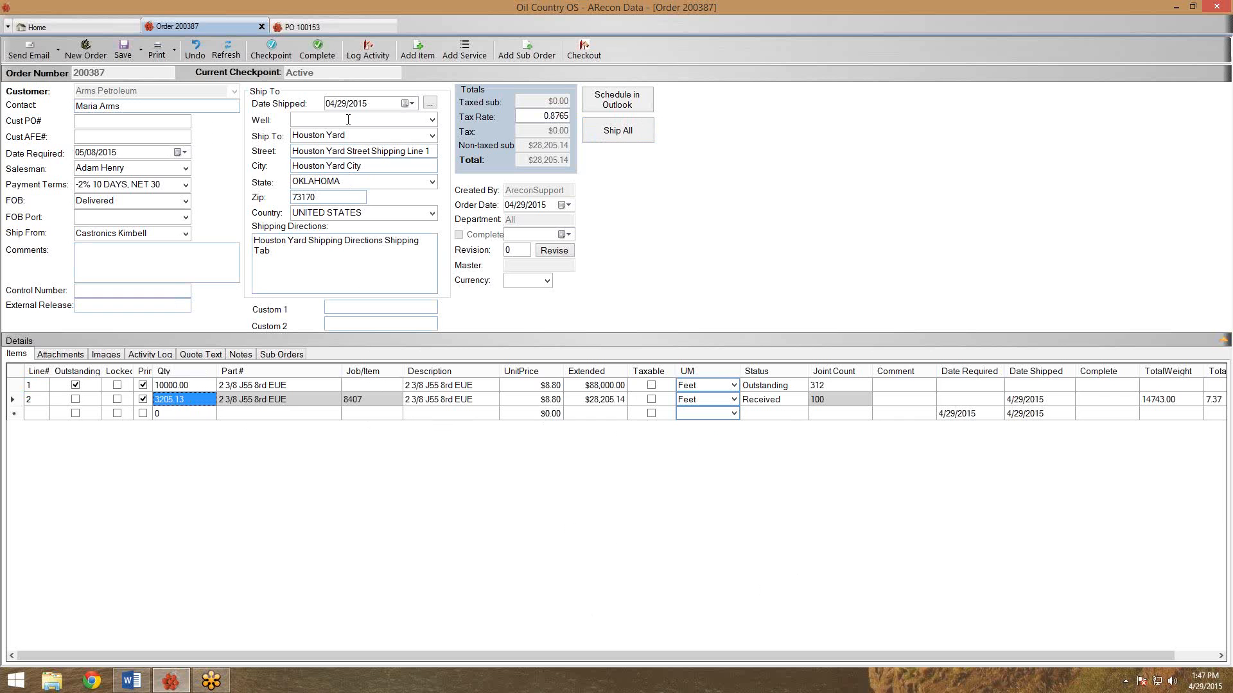
left_click(341, 26)
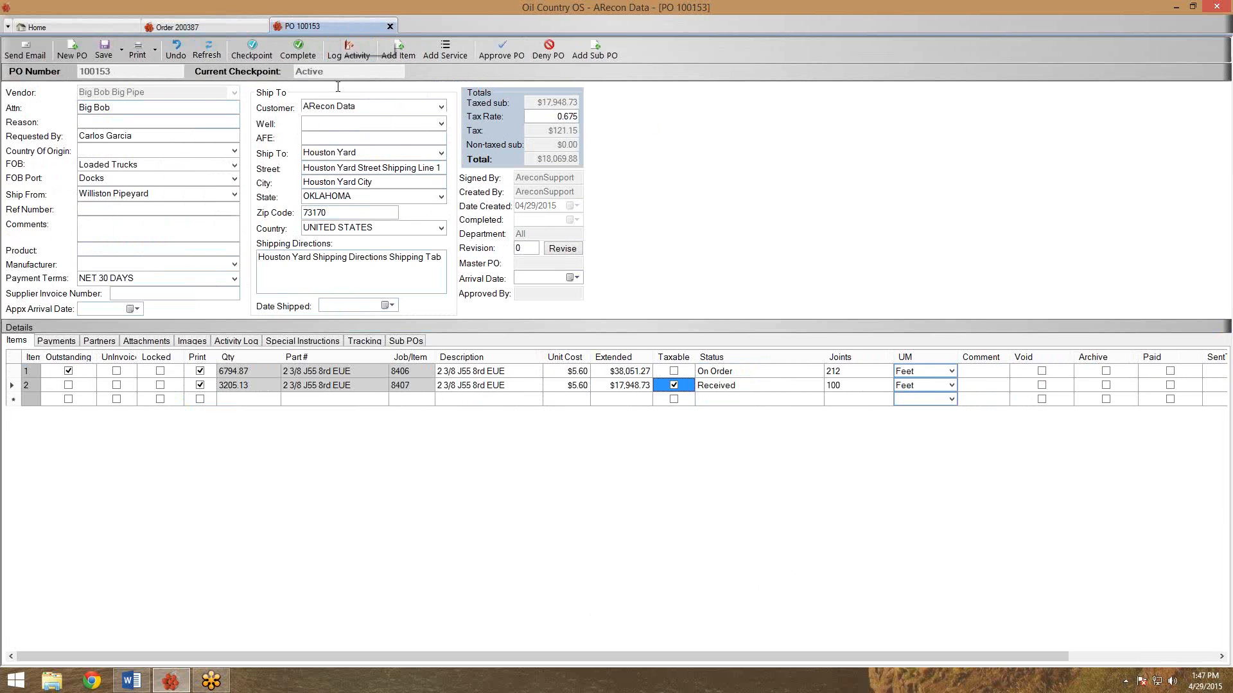
left_click(321, 387)
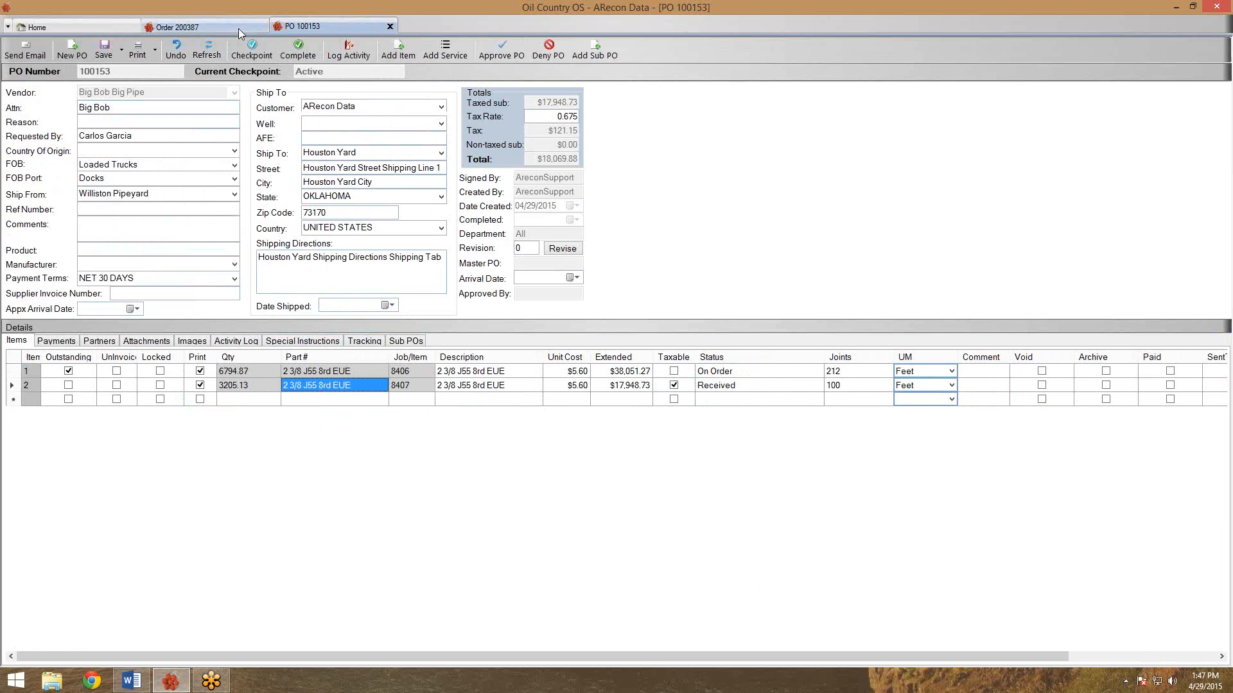
left_click(238, 28)
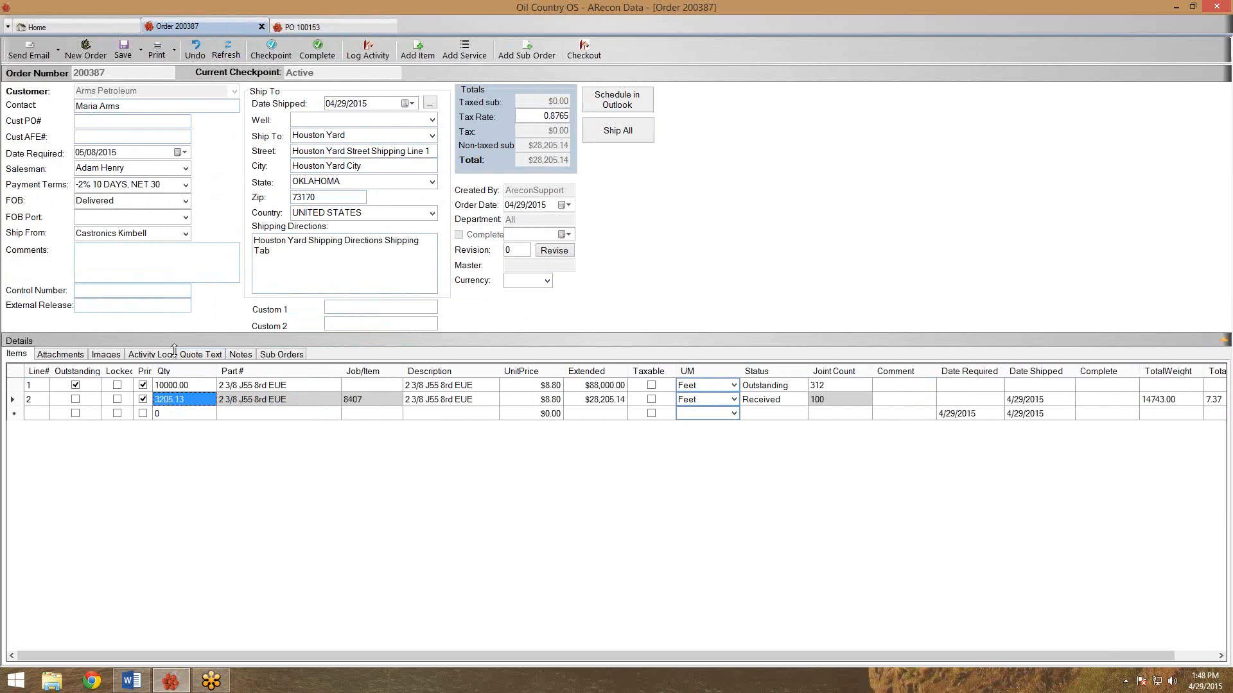
Send order line 2 (job 8407, 3205.13 Feet) to new sub order 200388 and show its checkpoint options.
right_click(176, 403)
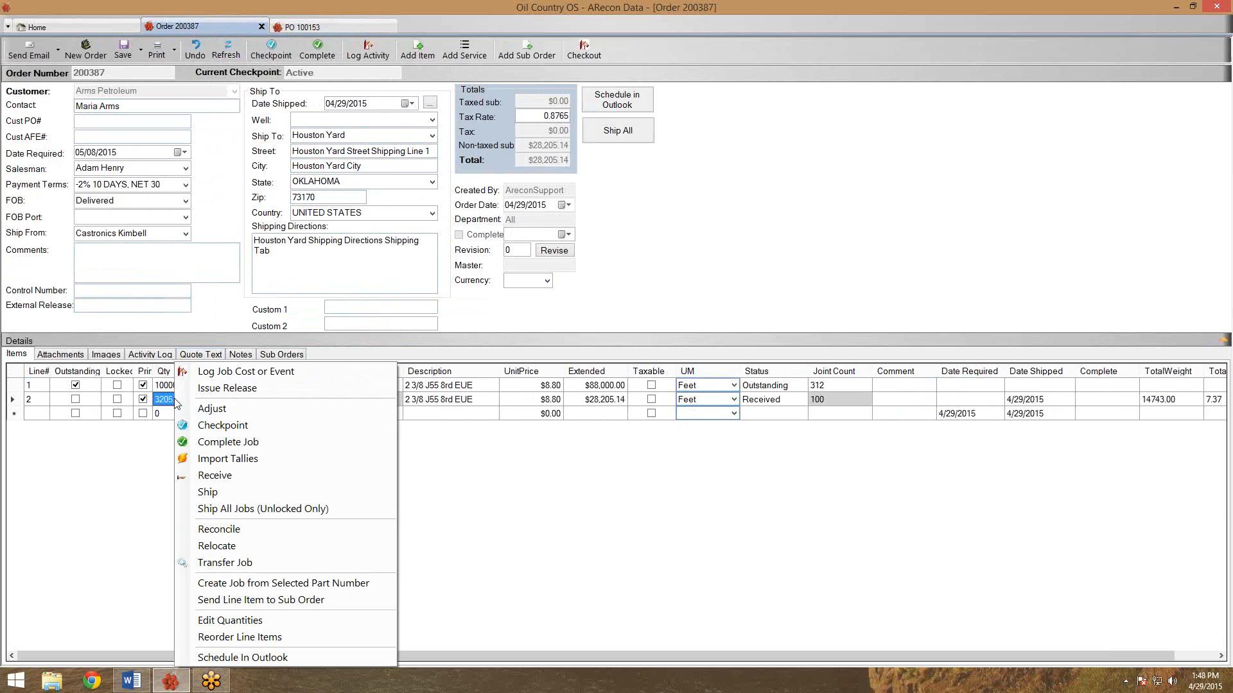
left_click(209, 607)
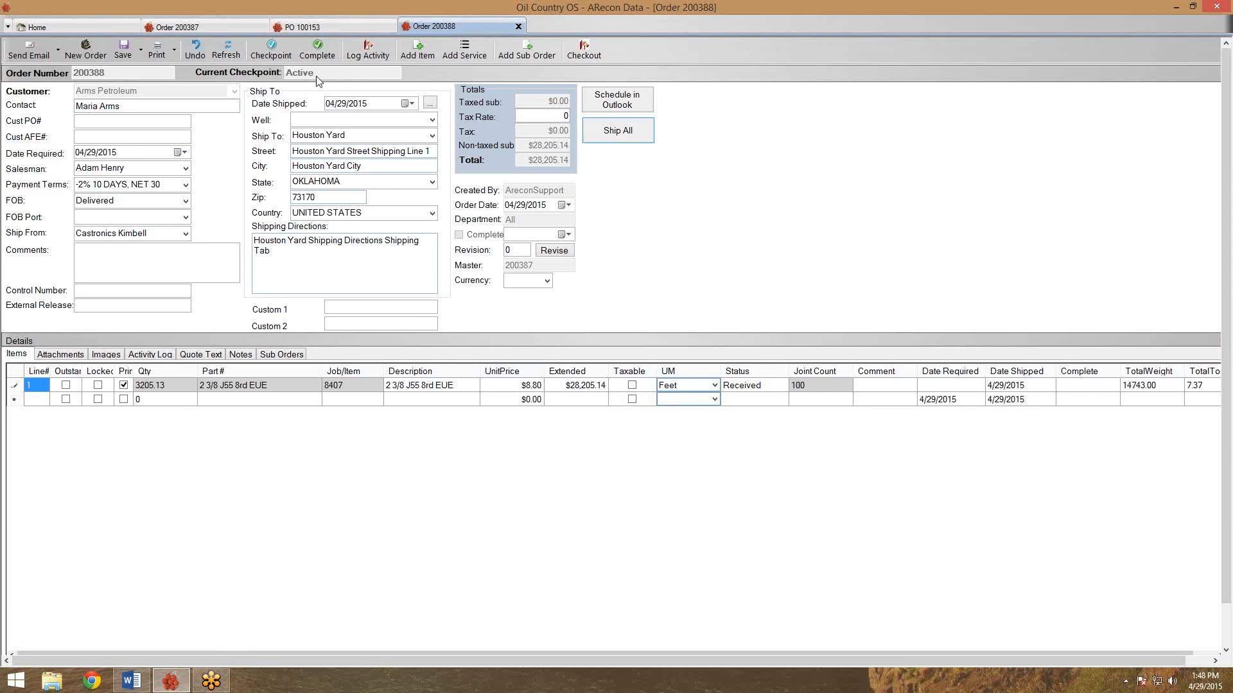
left_click(287, 53)
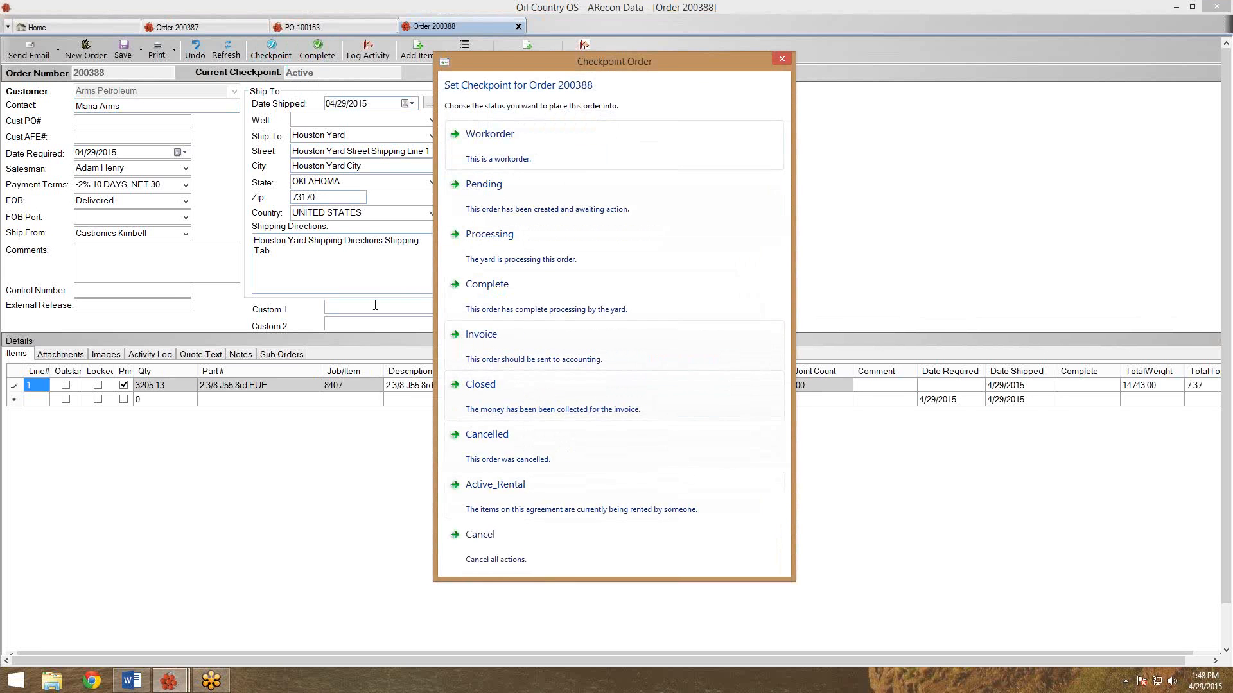
Set sub order 200388's checkpoint to Processing, then Invoice, and save it.
left_click(488, 539)
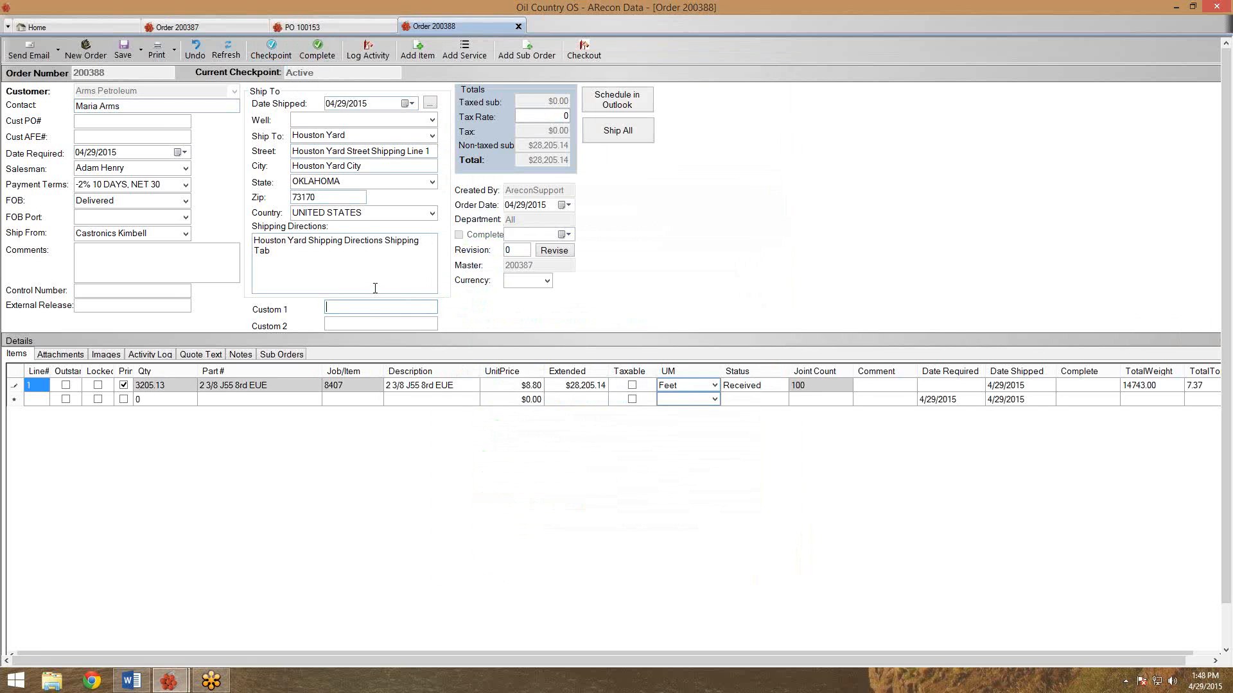
left_click(287, 50)
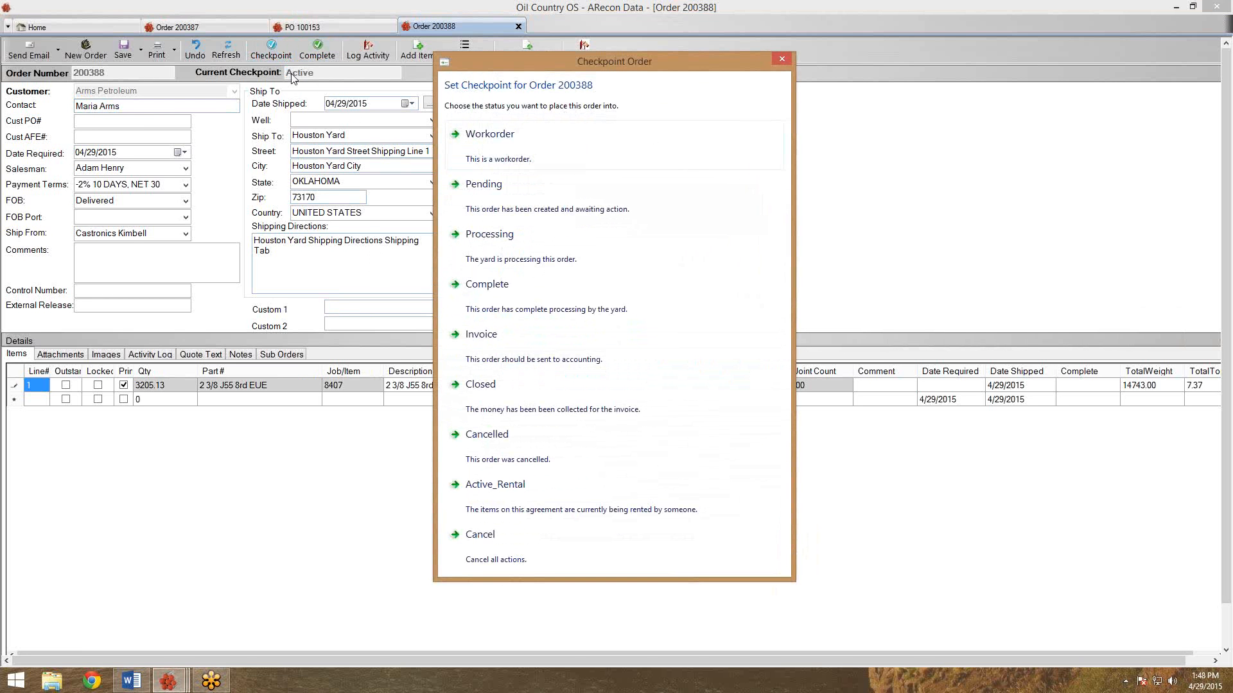
left_click(489, 235)
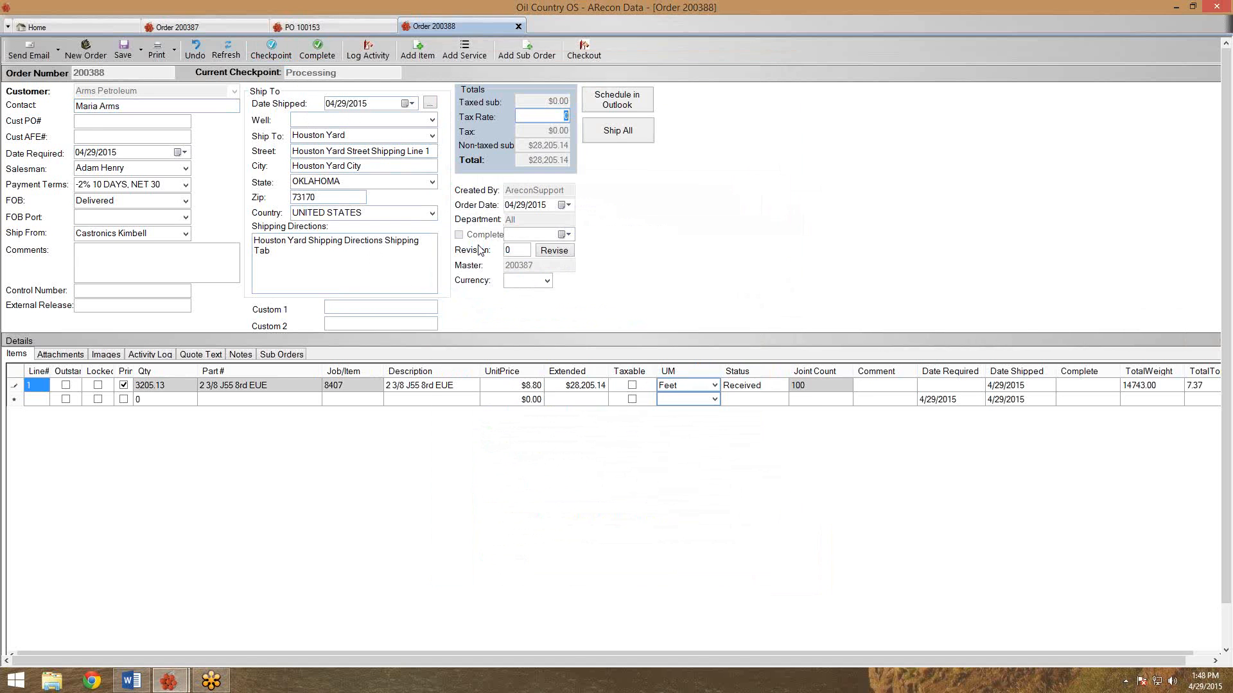
left_click(260, 55)
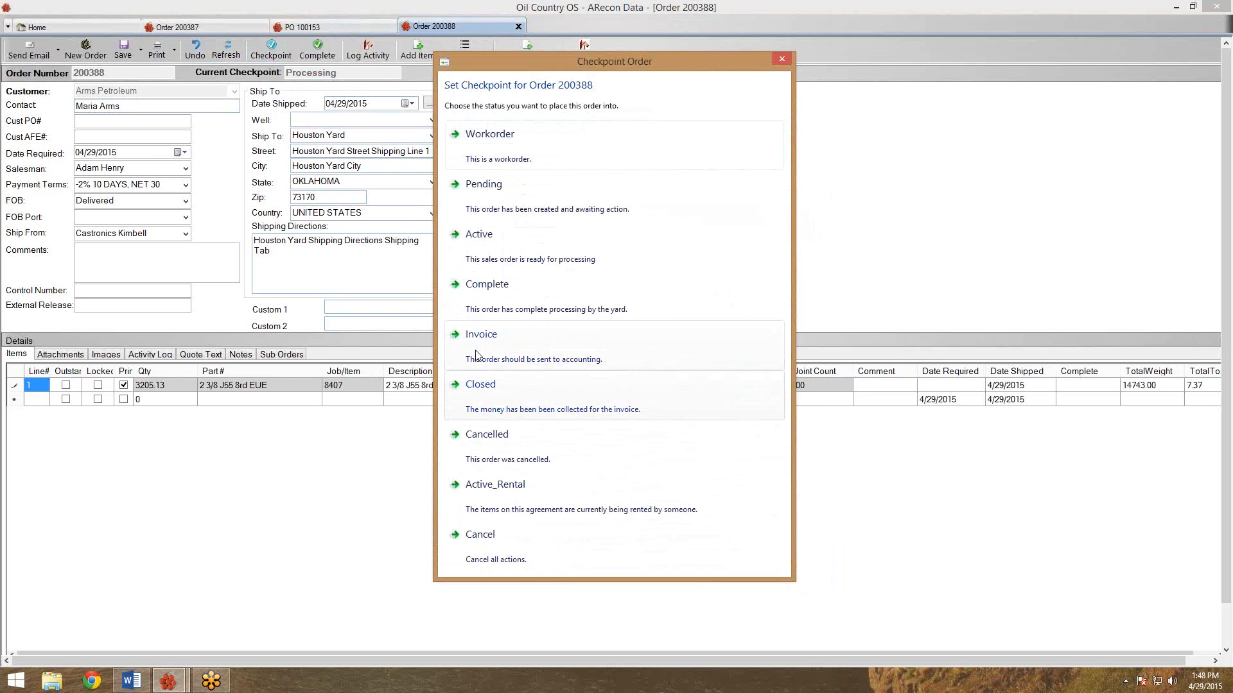
left_click(486, 339)
left_click(127, 54)
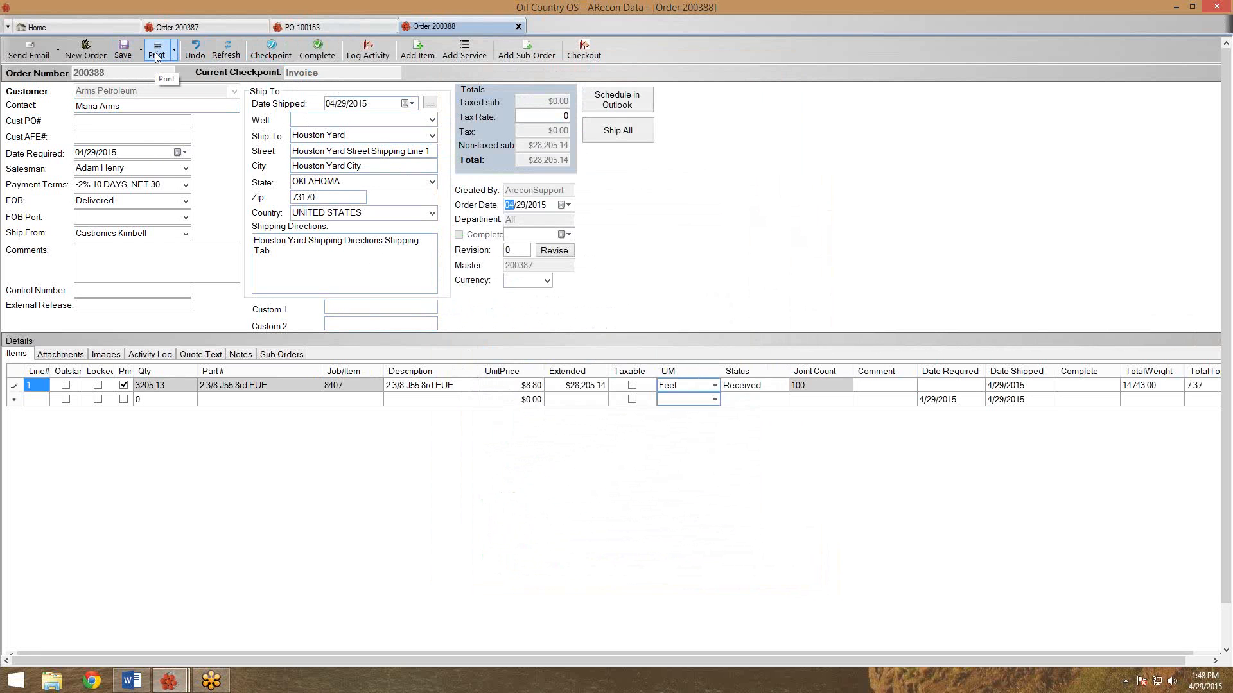
Make sub order line 1 taxable, then preview the $28,205.14 invoice and close it.
left_click(633, 385)
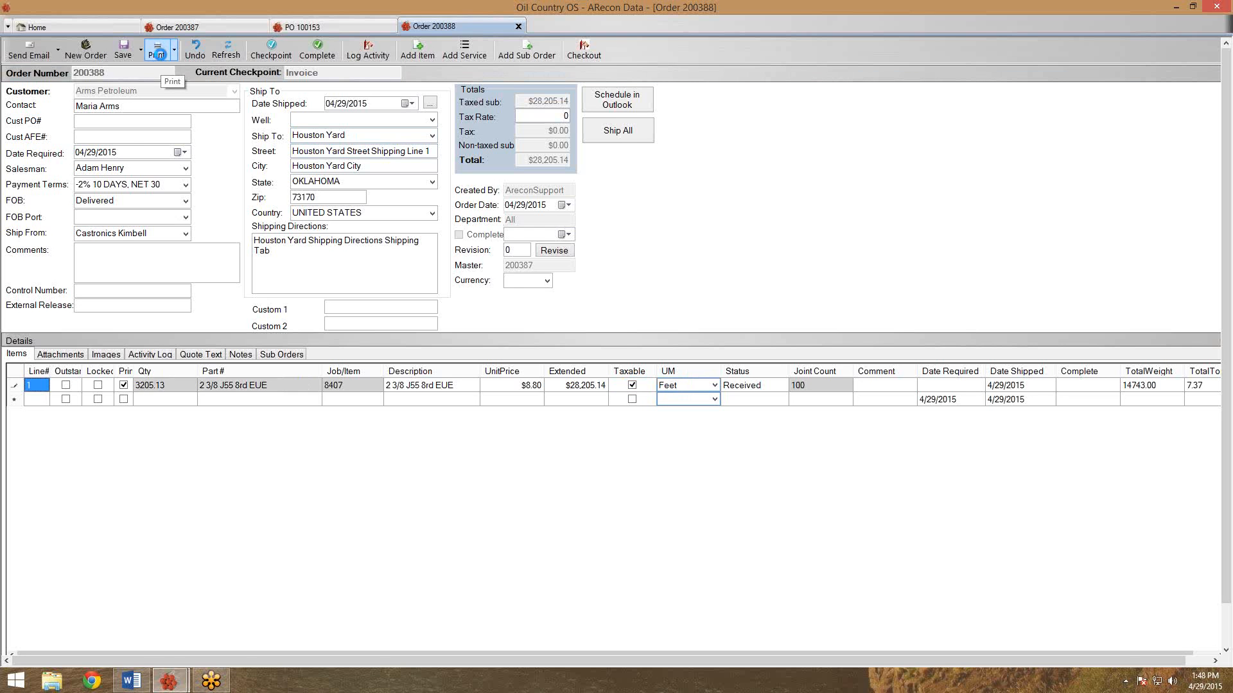
left_click(158, 54)
left_click_drag(337, 149, 319, 5)
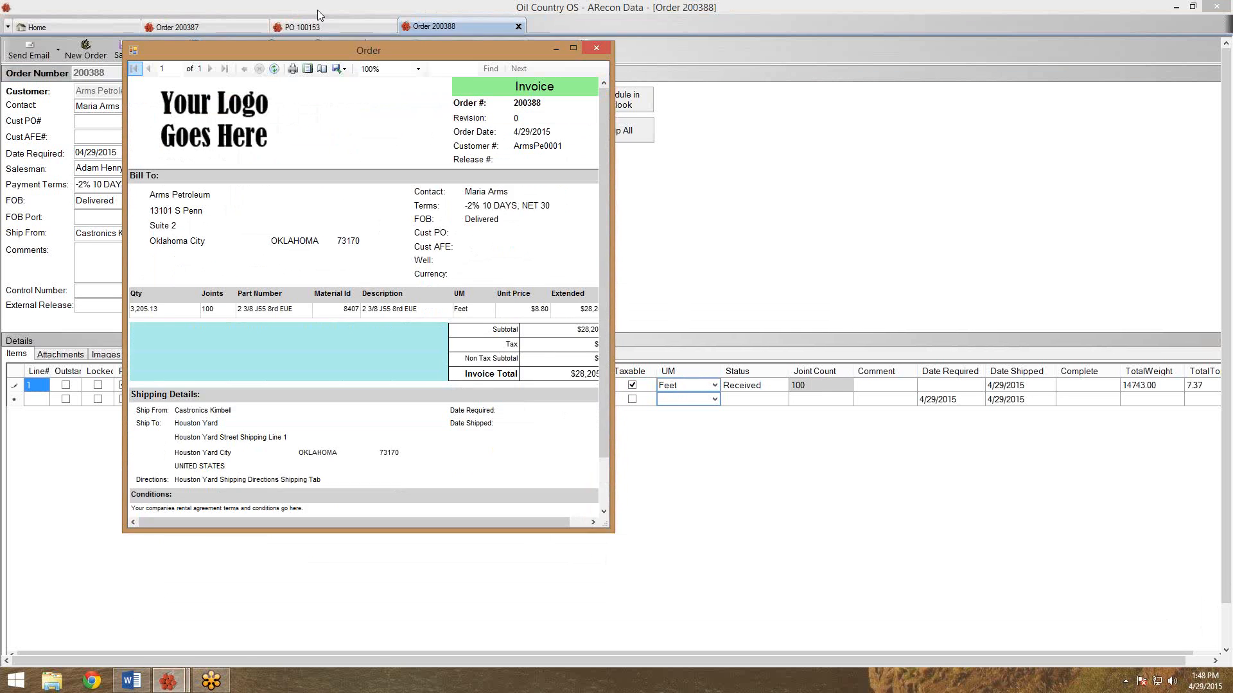
double_click(319, 5)
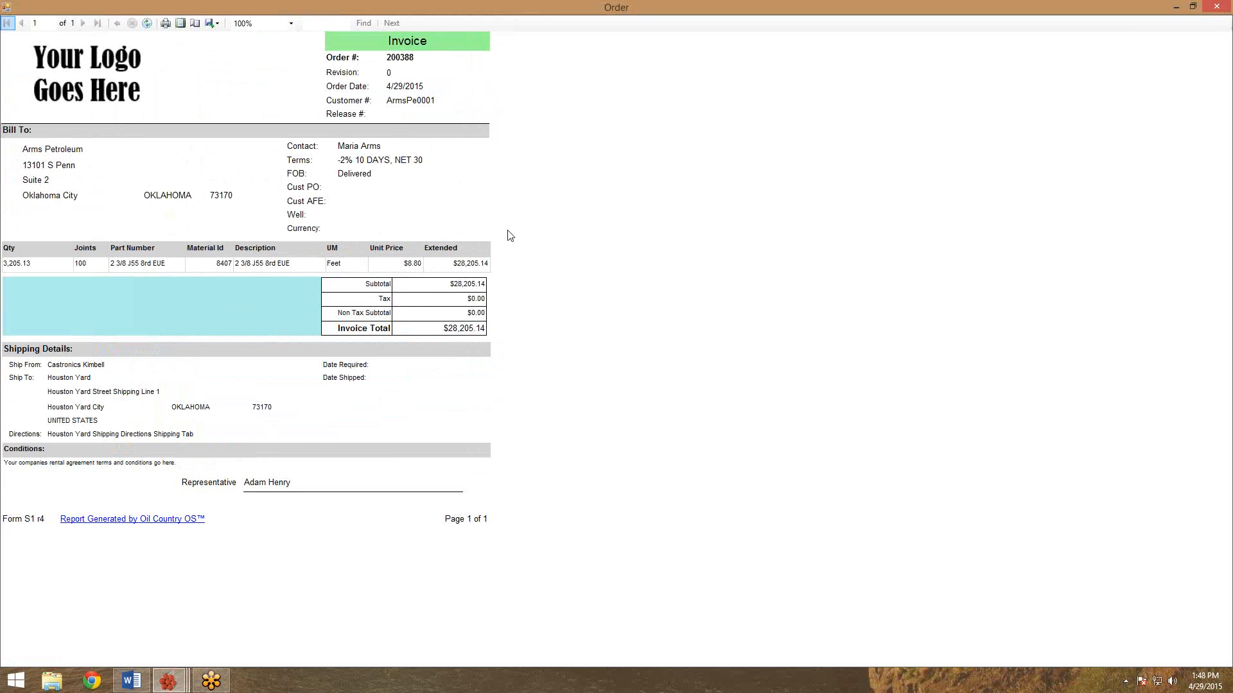
left_click_drag(545, 7, 550, 130)
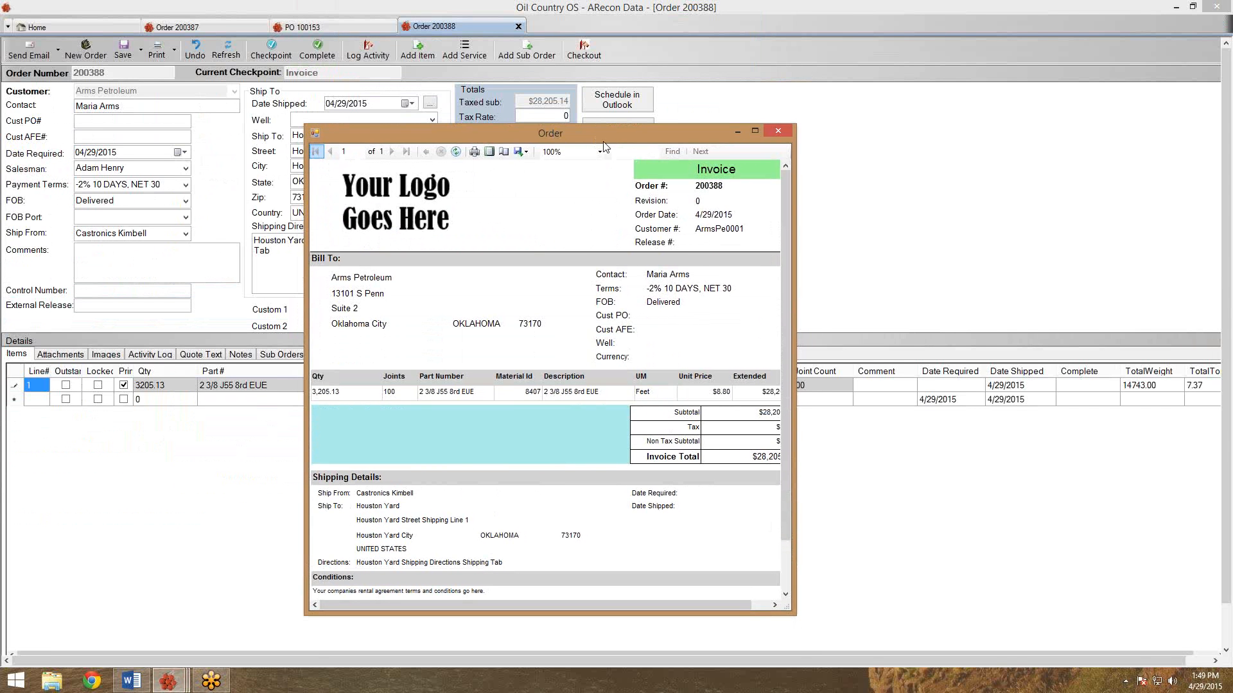
left_click_drag(583, 129, 487, 86)
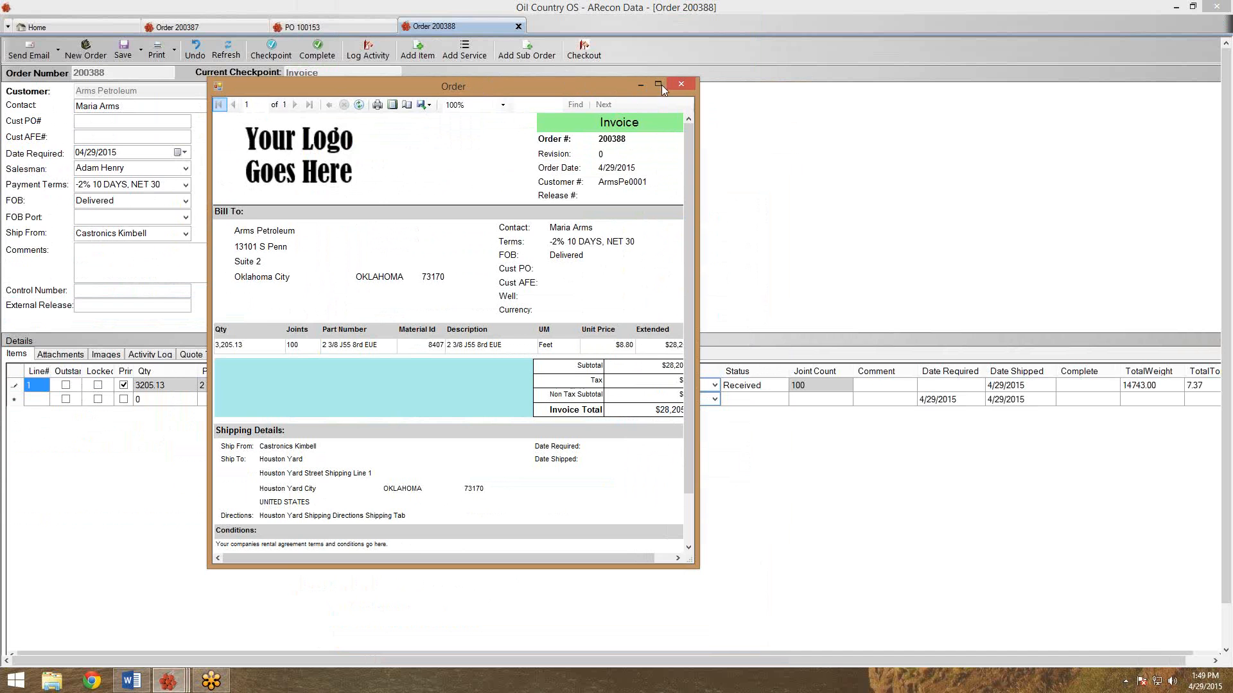
left_click(680, 83)
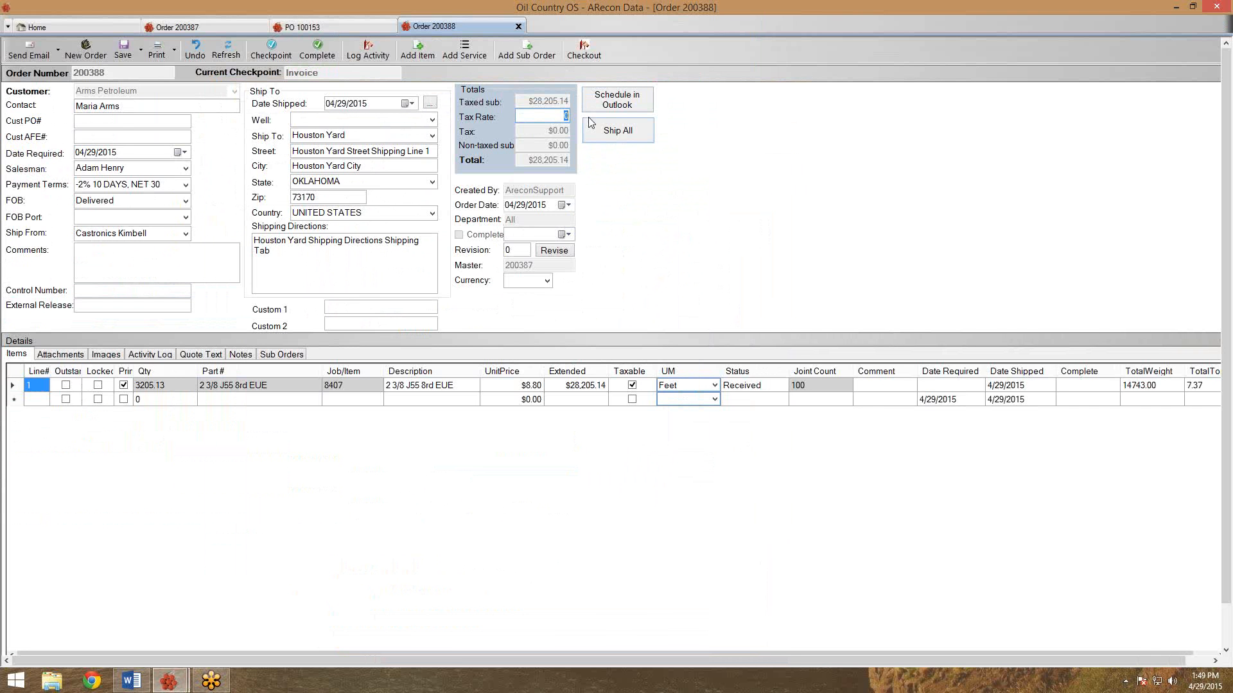
Apply an 8.5 tax rate to order 200388, save, and review the $30,602.58 invoice preview.
type("8.5")
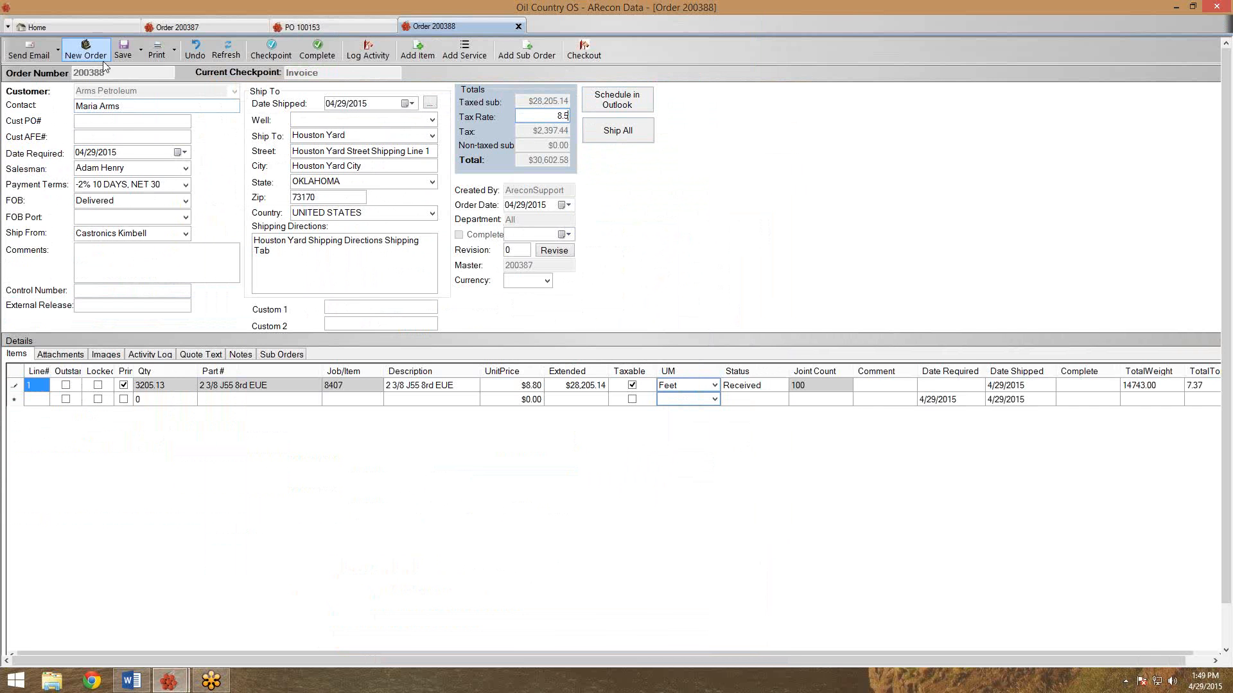
left_click(124, 50)
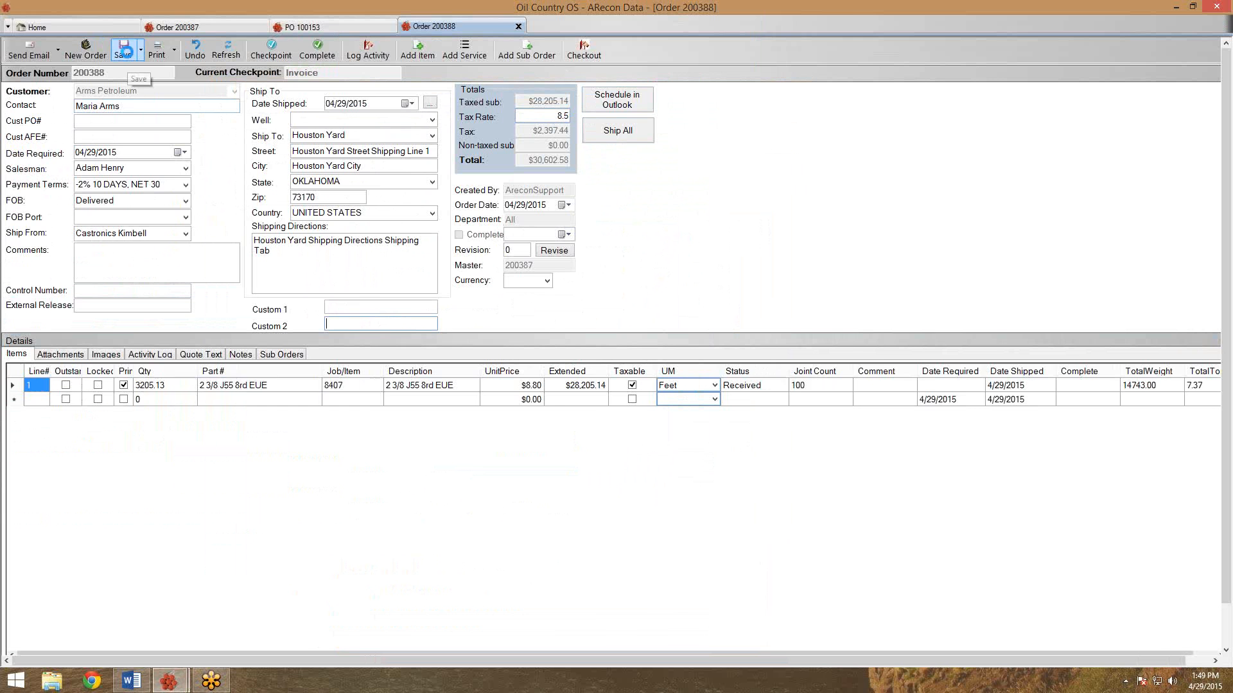
left_click(167, 55)
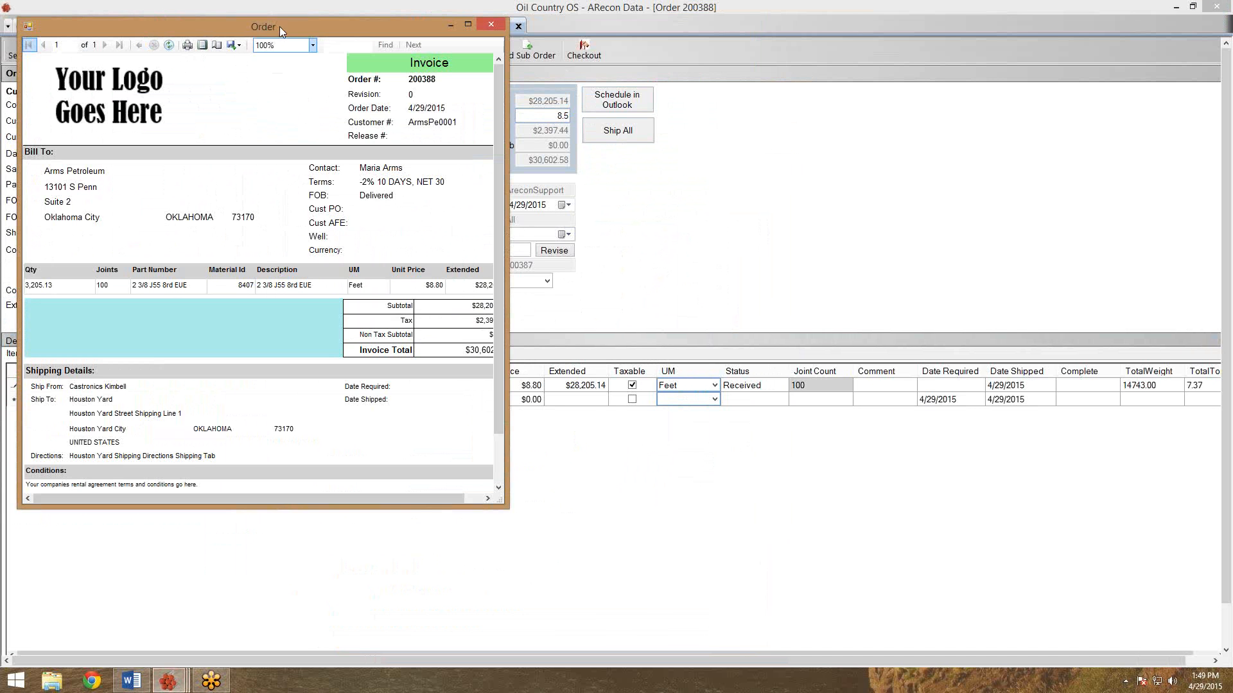
double_click(280, 25)
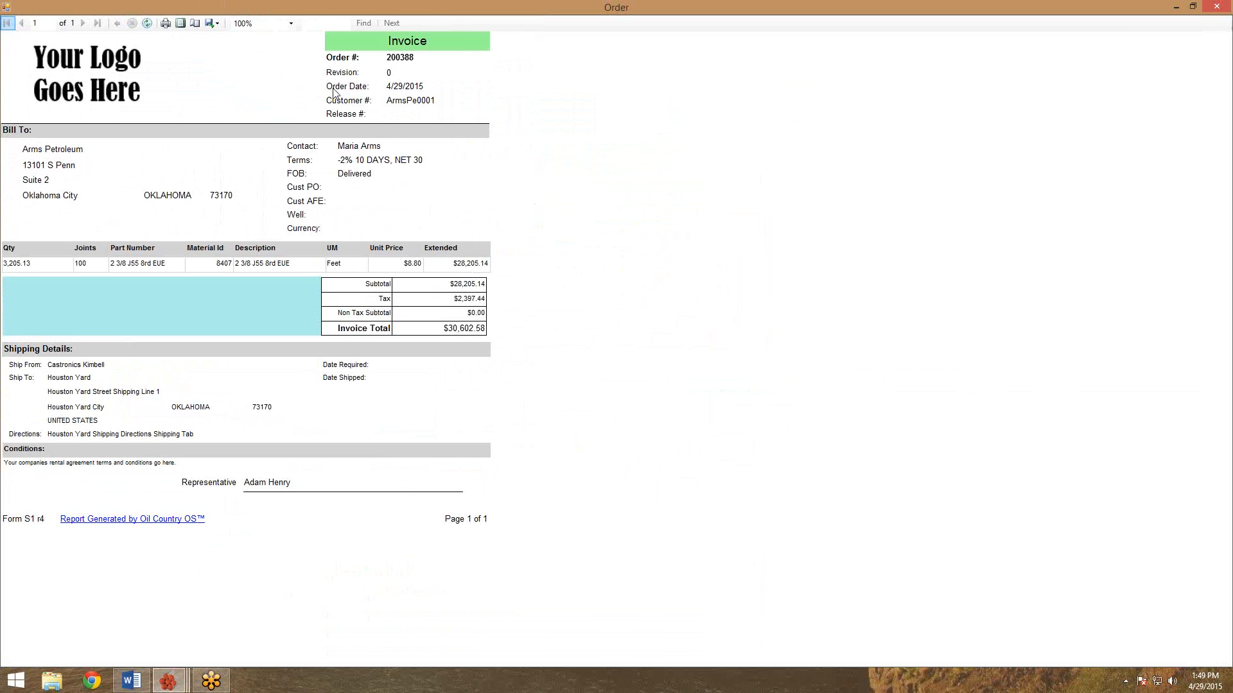
double_click(410, 5)
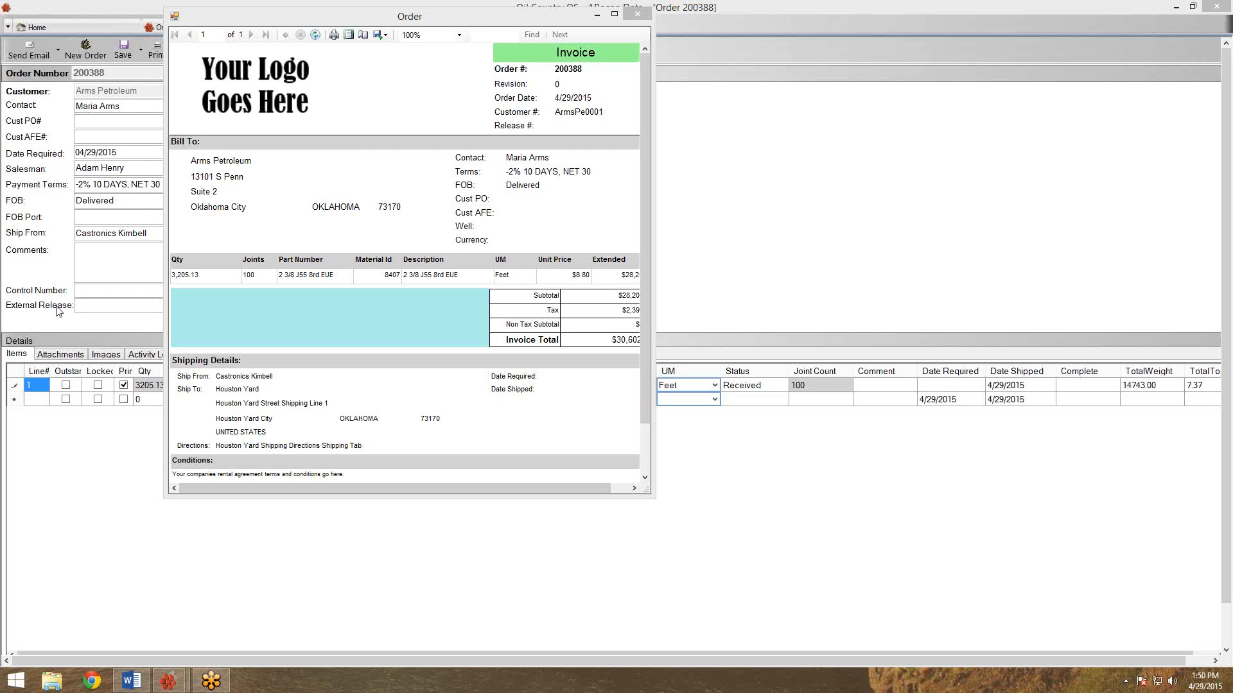
left_click(646, 16)
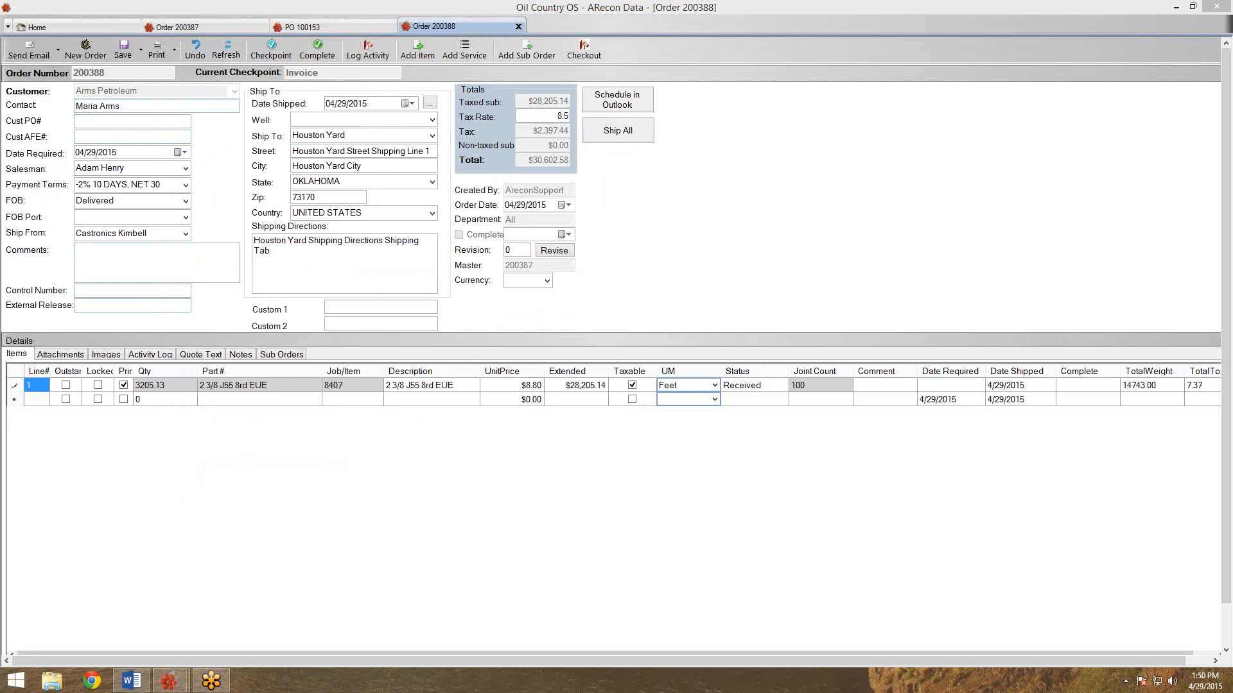
left_click(208, 25)
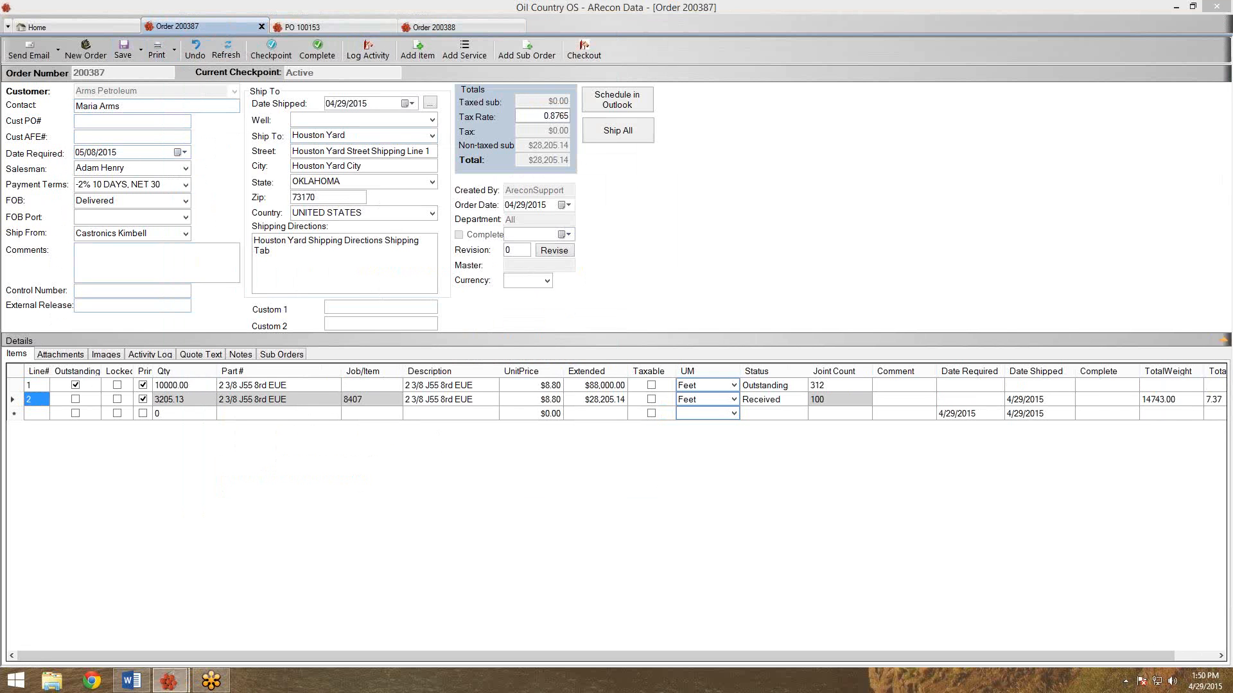
left_click(11, 385)
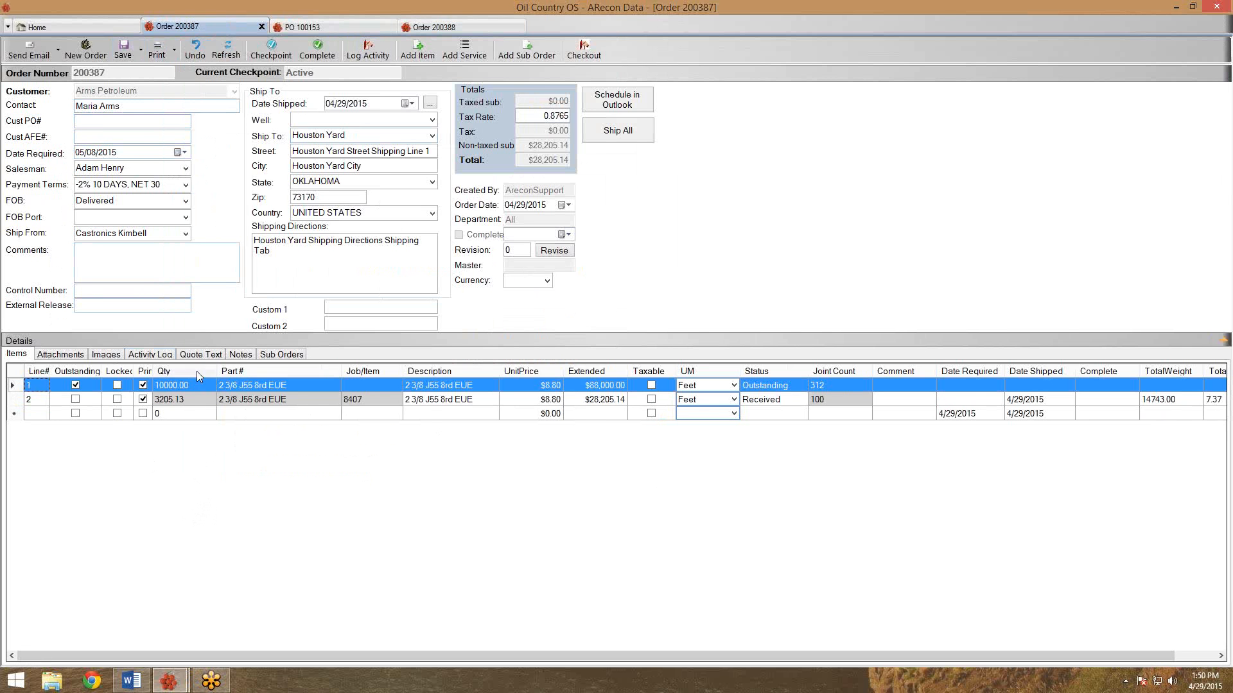
left_click(299, 26)
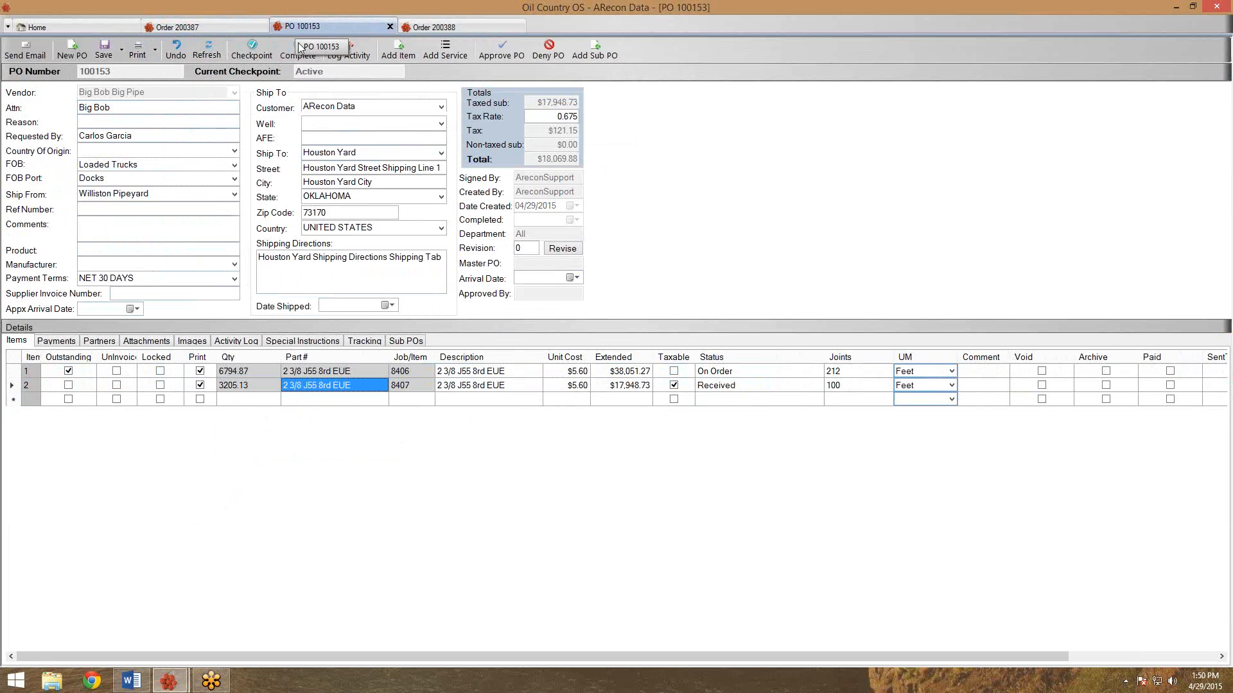
left_click(237, 387)
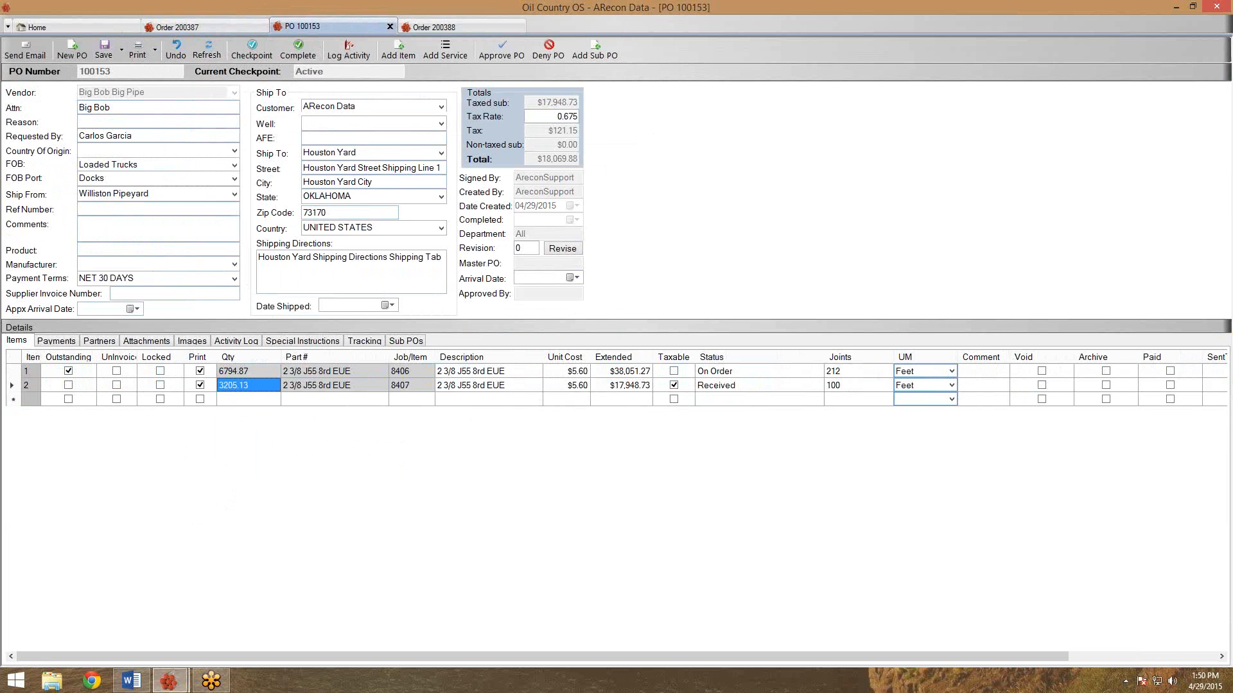
left_click(185, 28)
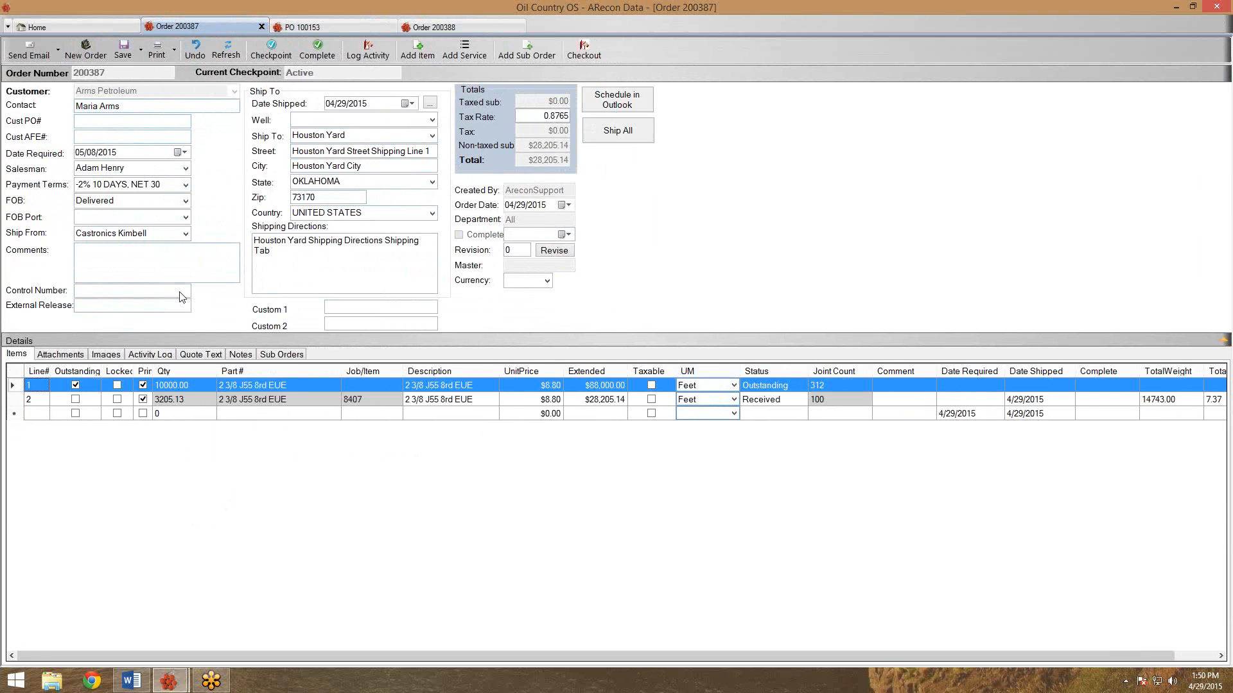
left_click(257, 404)
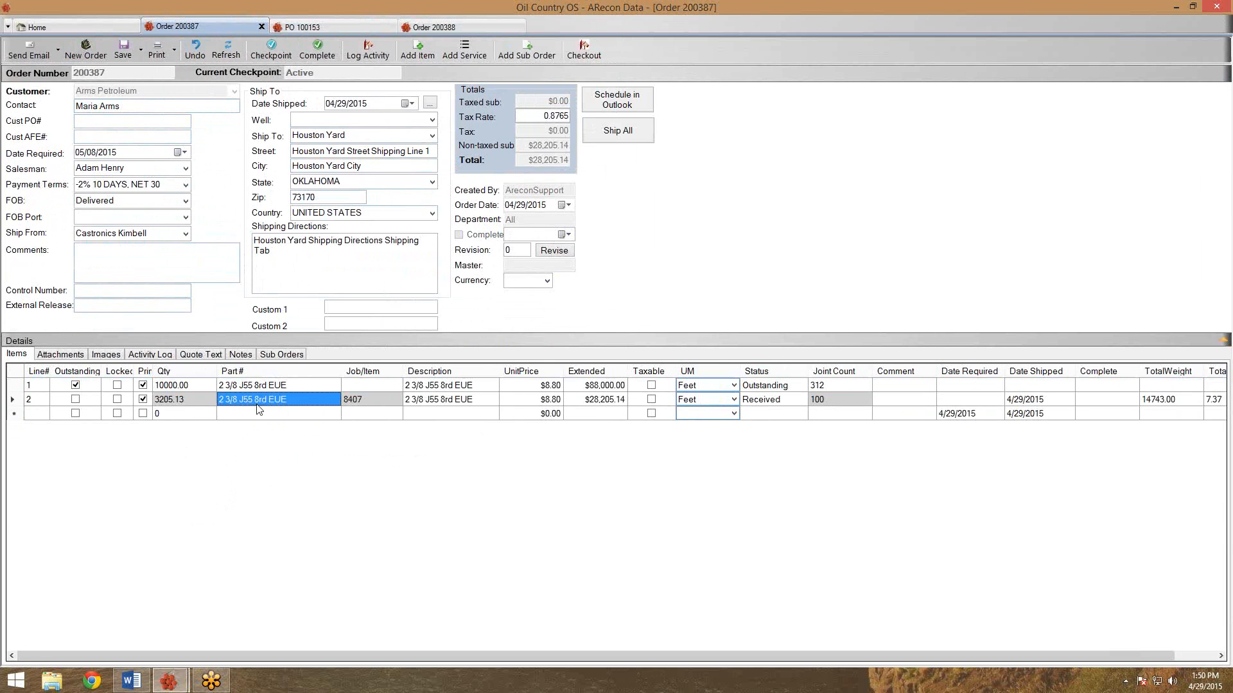
left_click(197, 402)
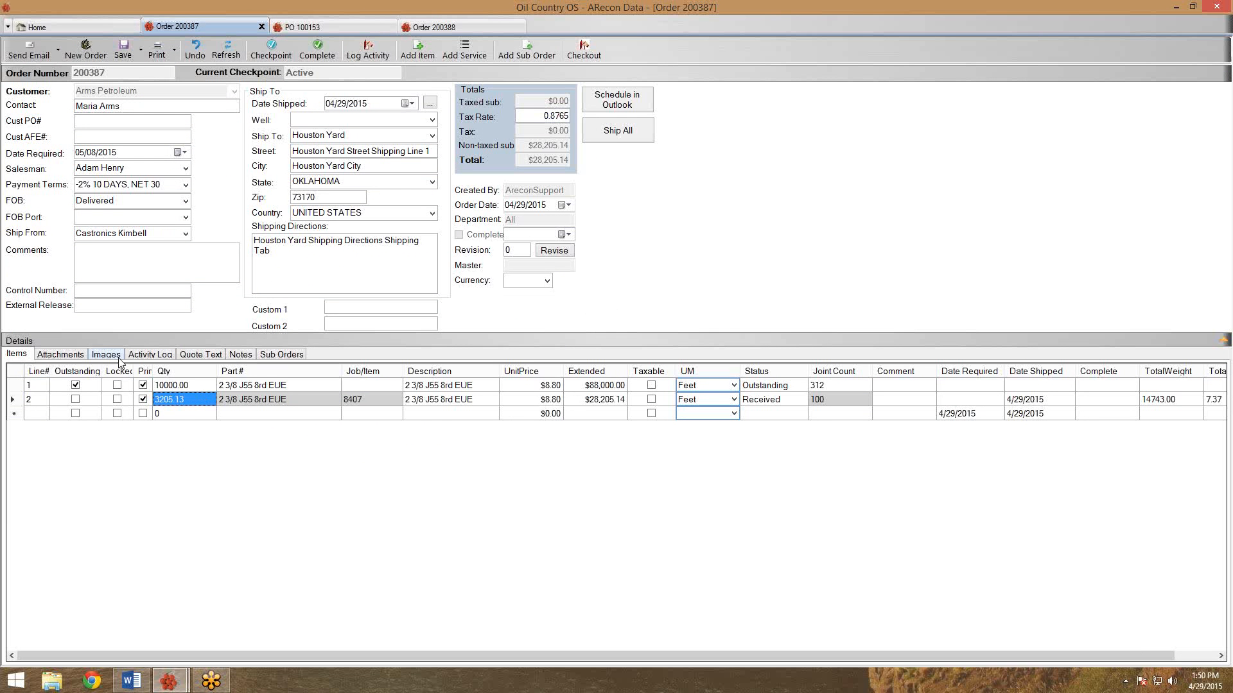
left_click(199, 384)
left_click(288, 27)
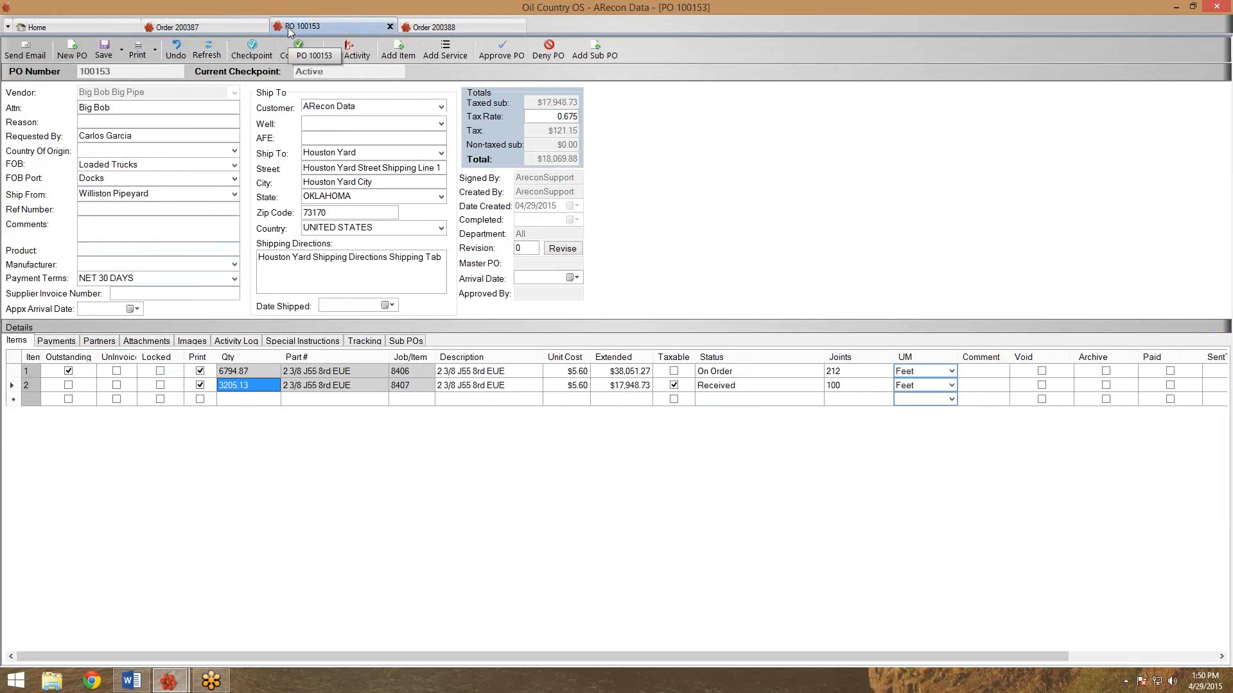
left_click(370, 341)
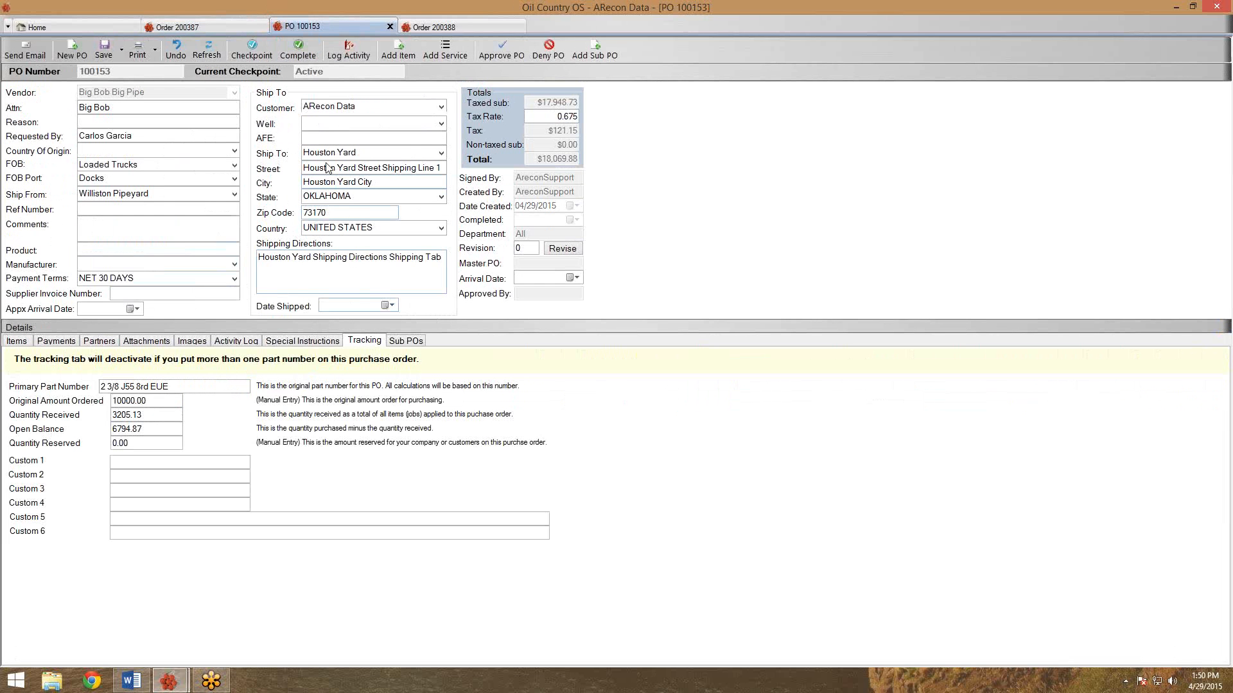
left_click(233, 28)
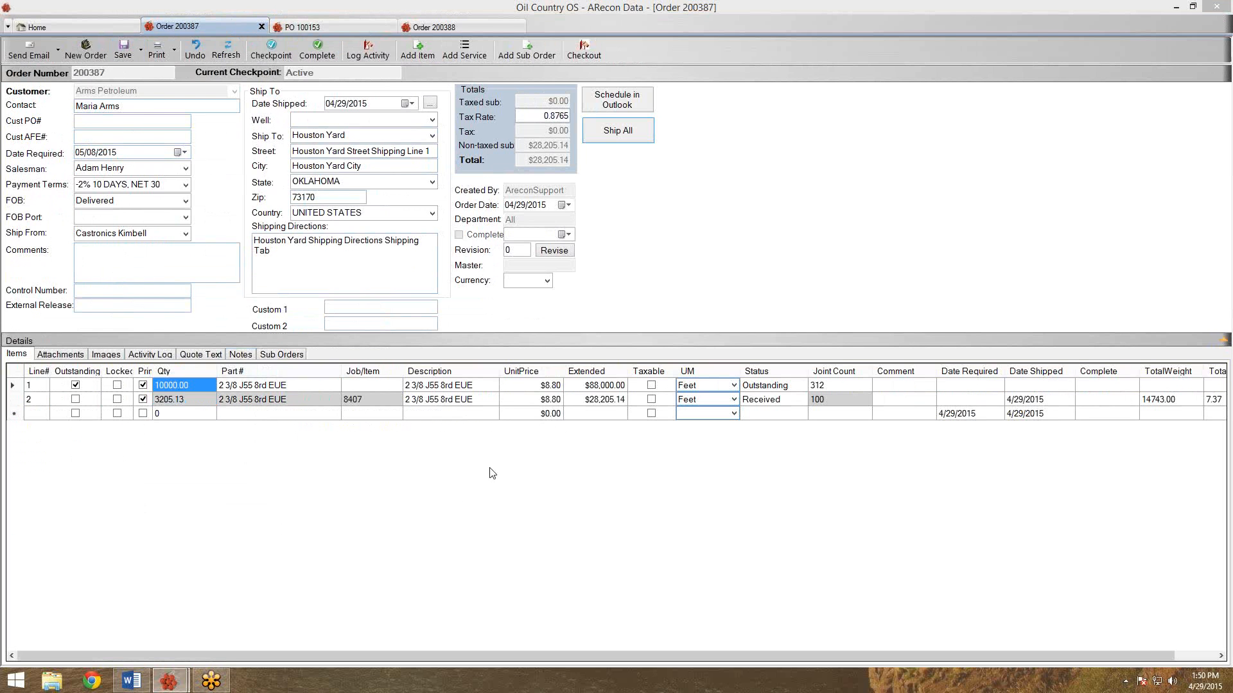
left_click(319, 383)
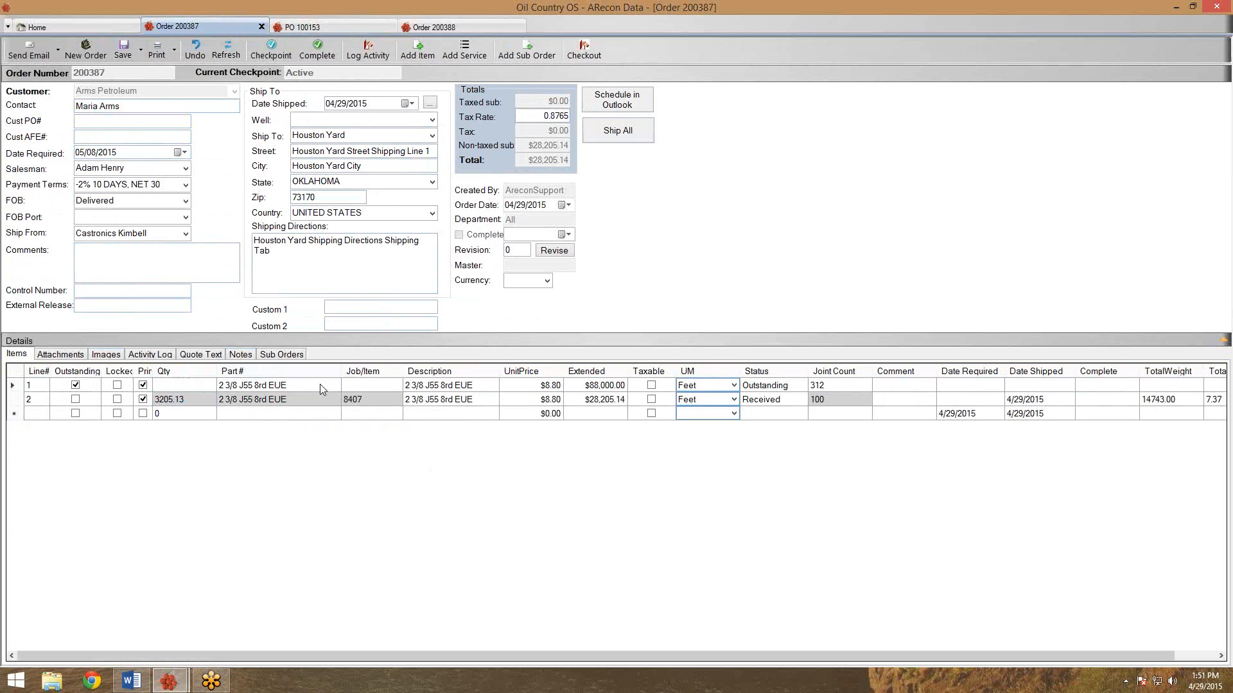
left_click(161, 387)
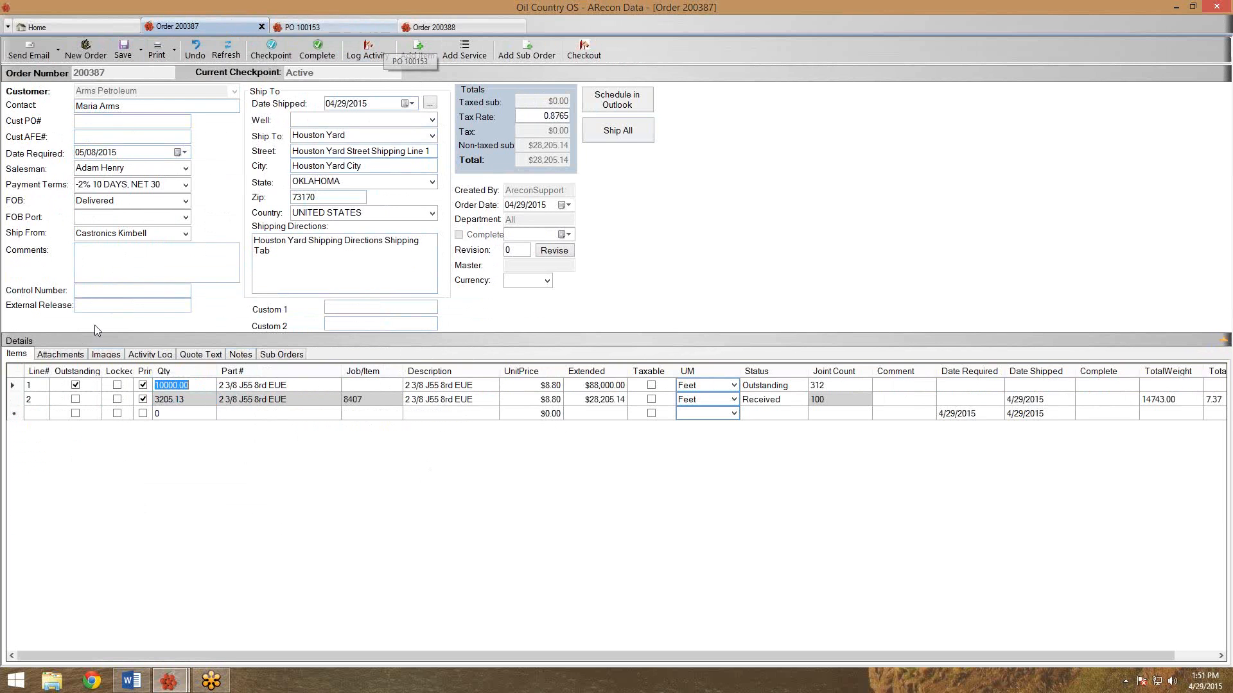
left_click(172, 399)
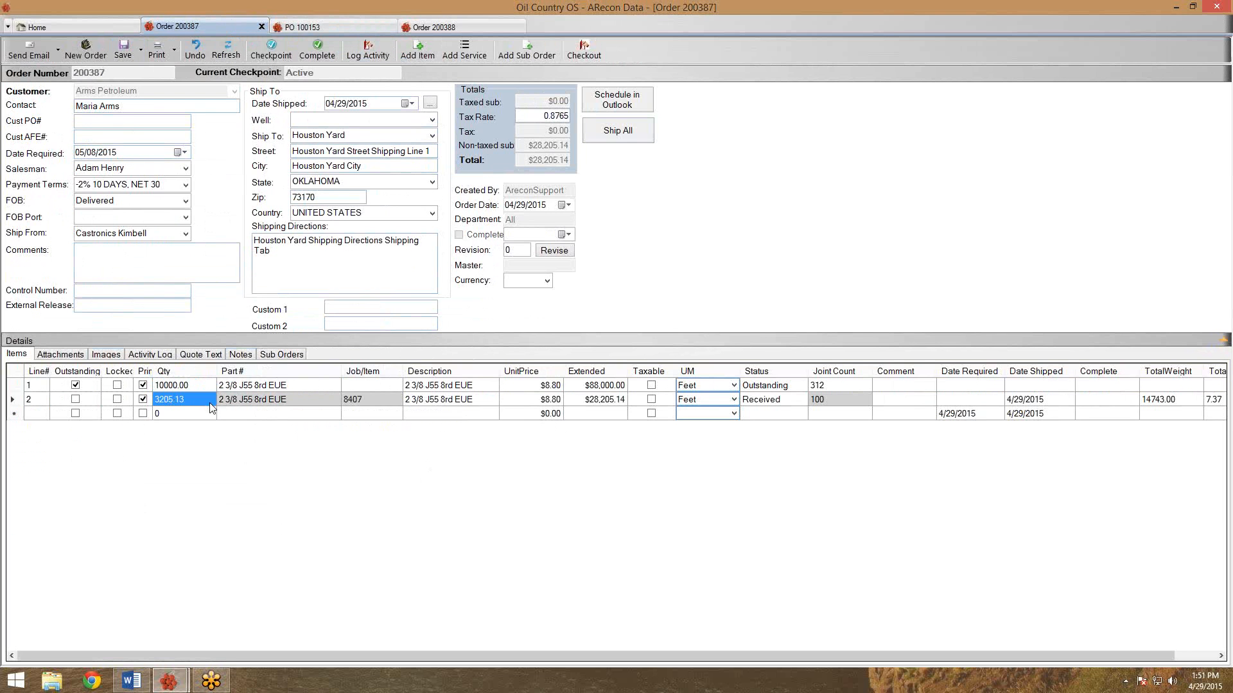
left_click(281, 361)
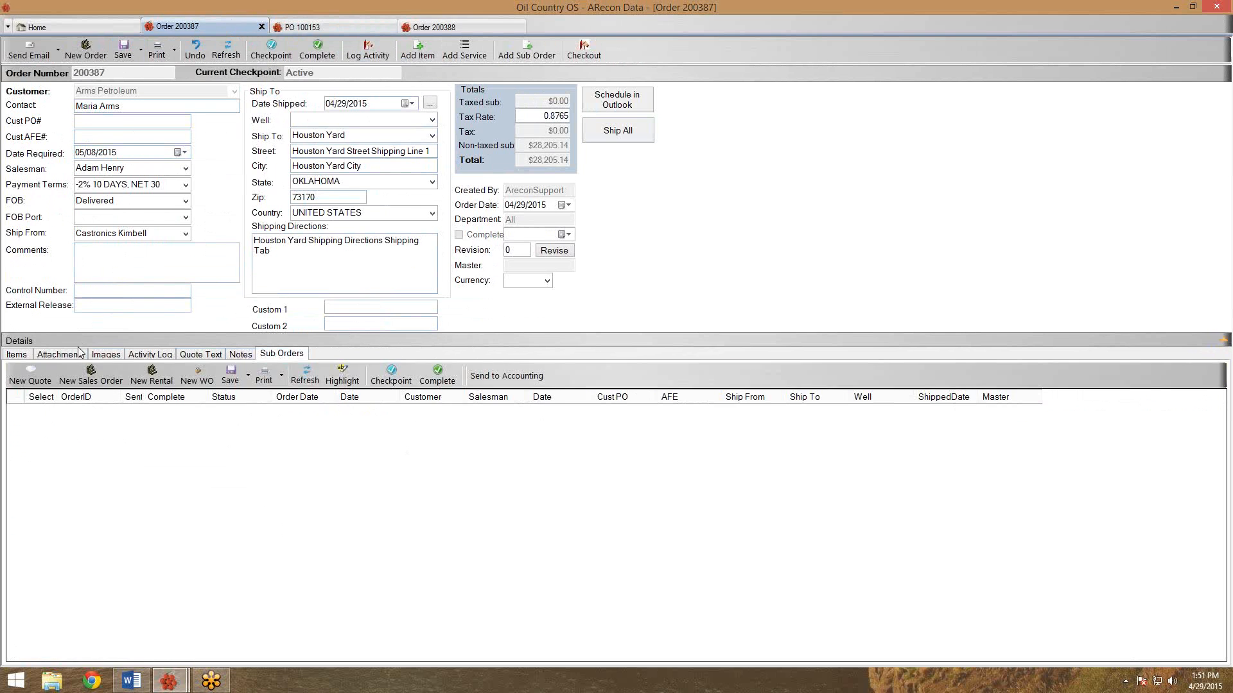
left_click(26, 357)
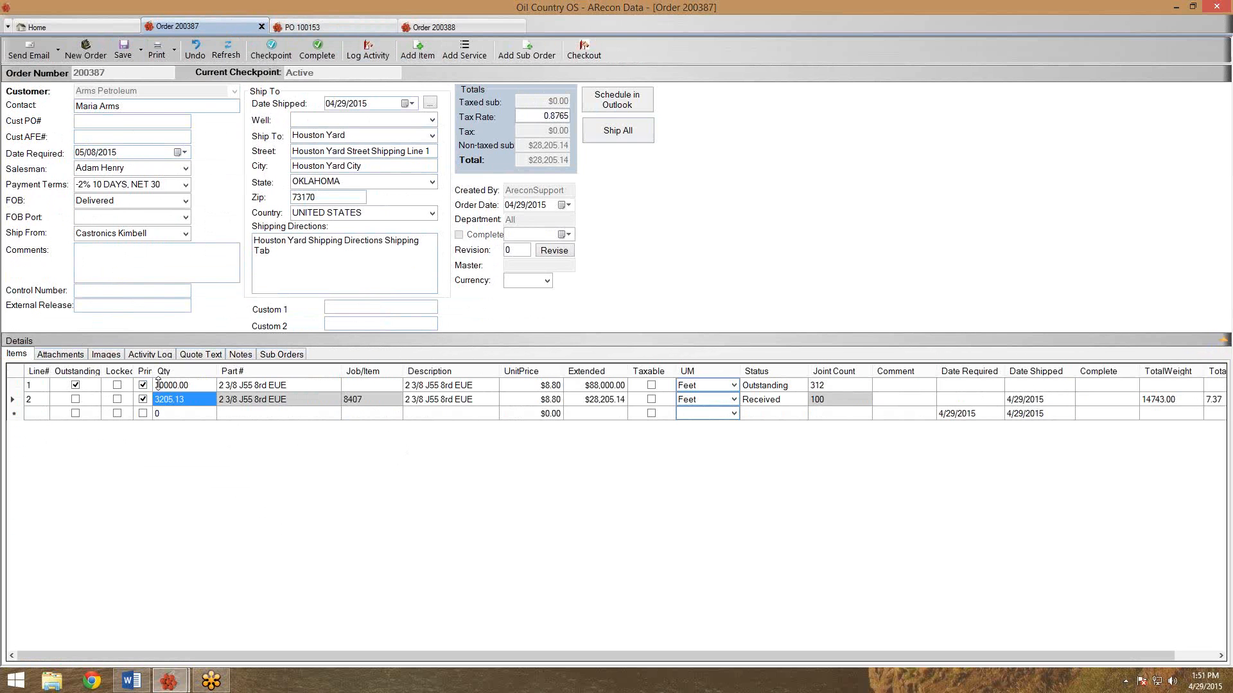
left_click(227, 54)
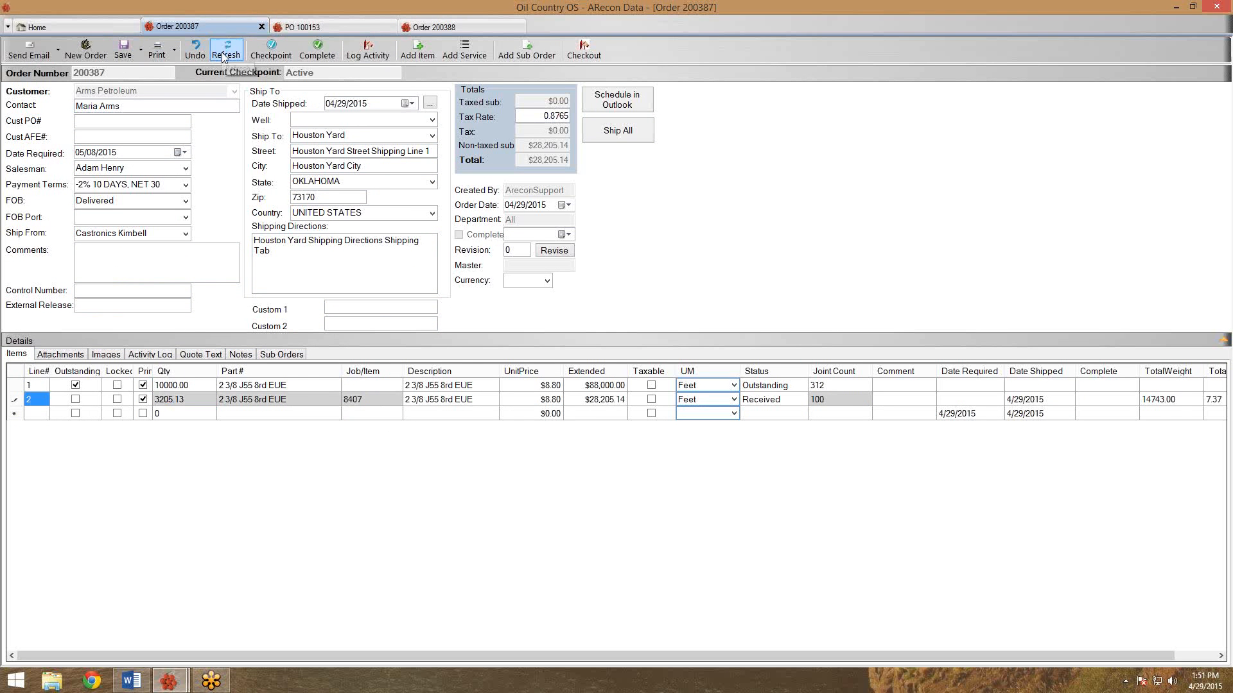
left_click(197, 384)
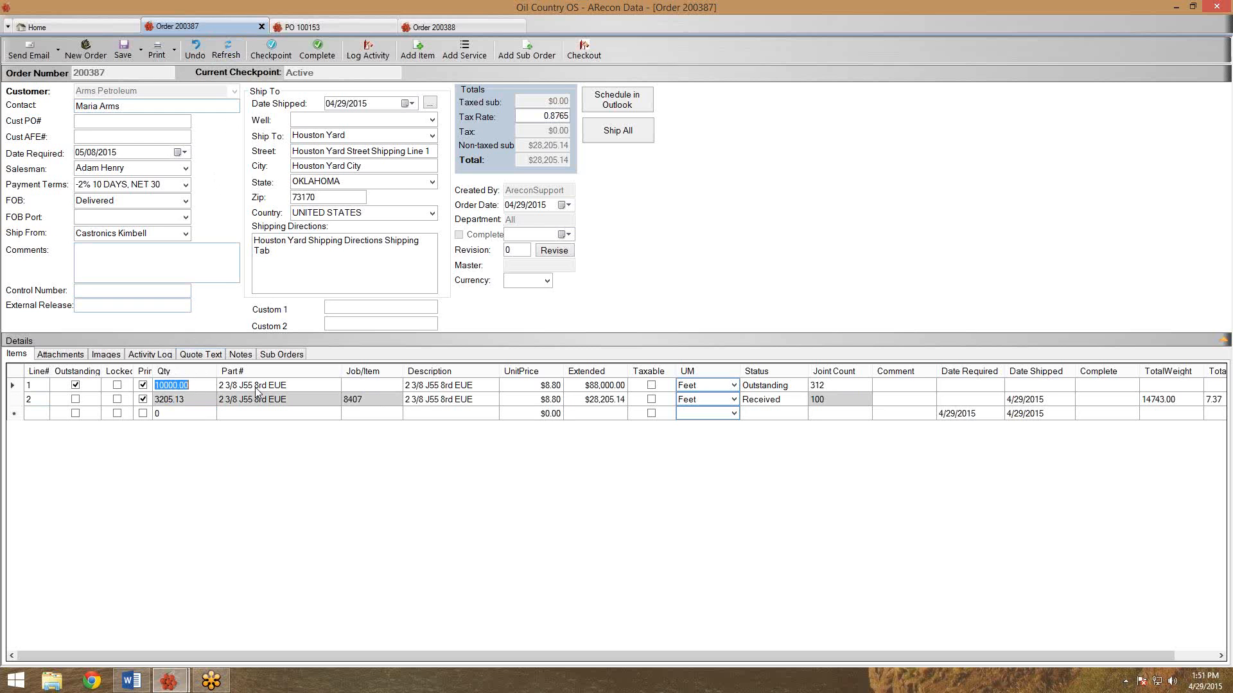
left_click(198, 402)
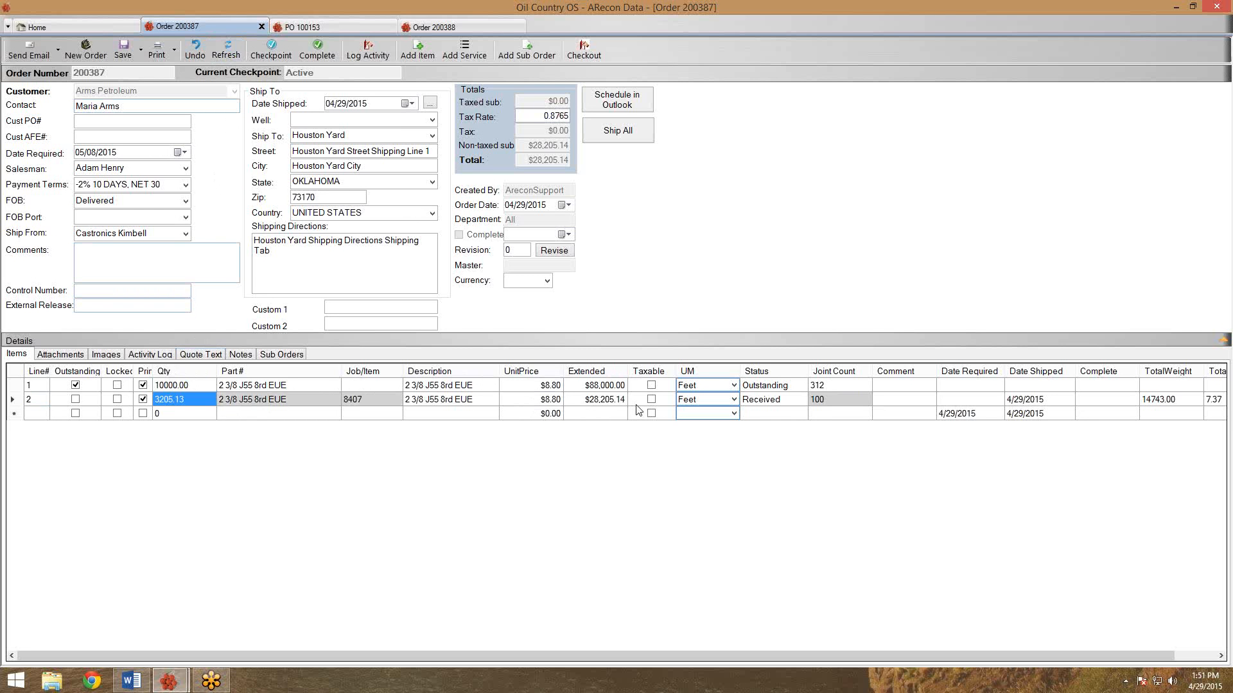
left_click(339, 29)
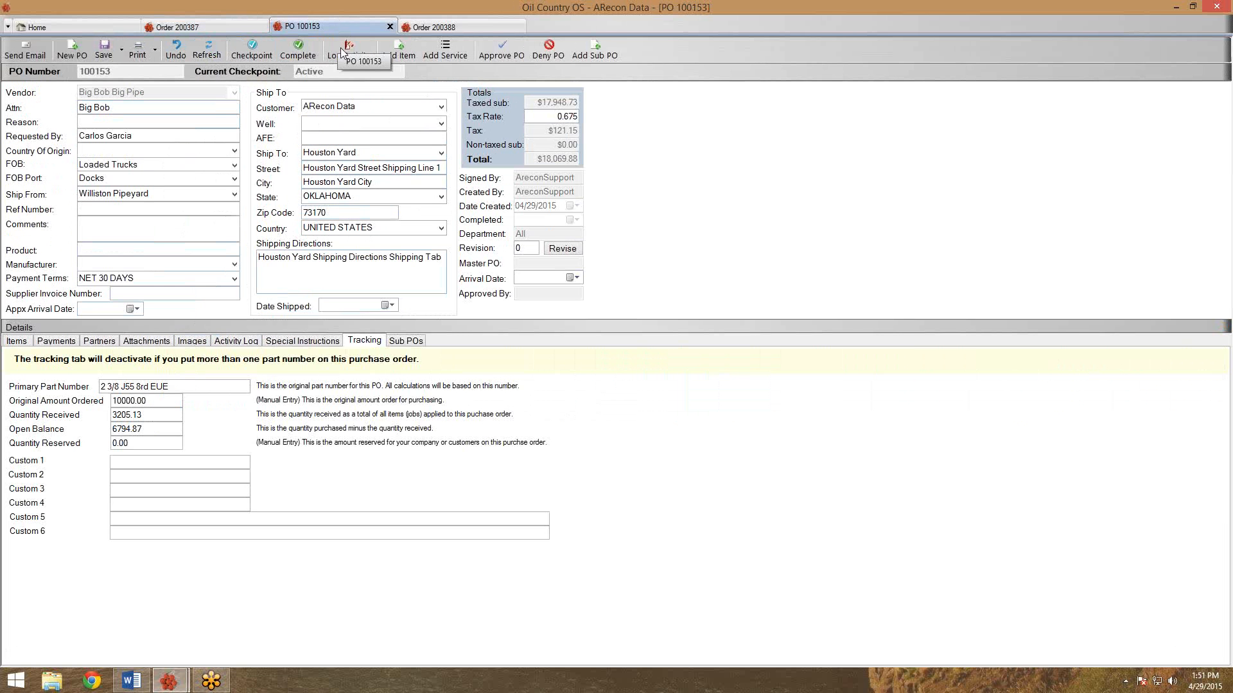
left_click(25, 344)
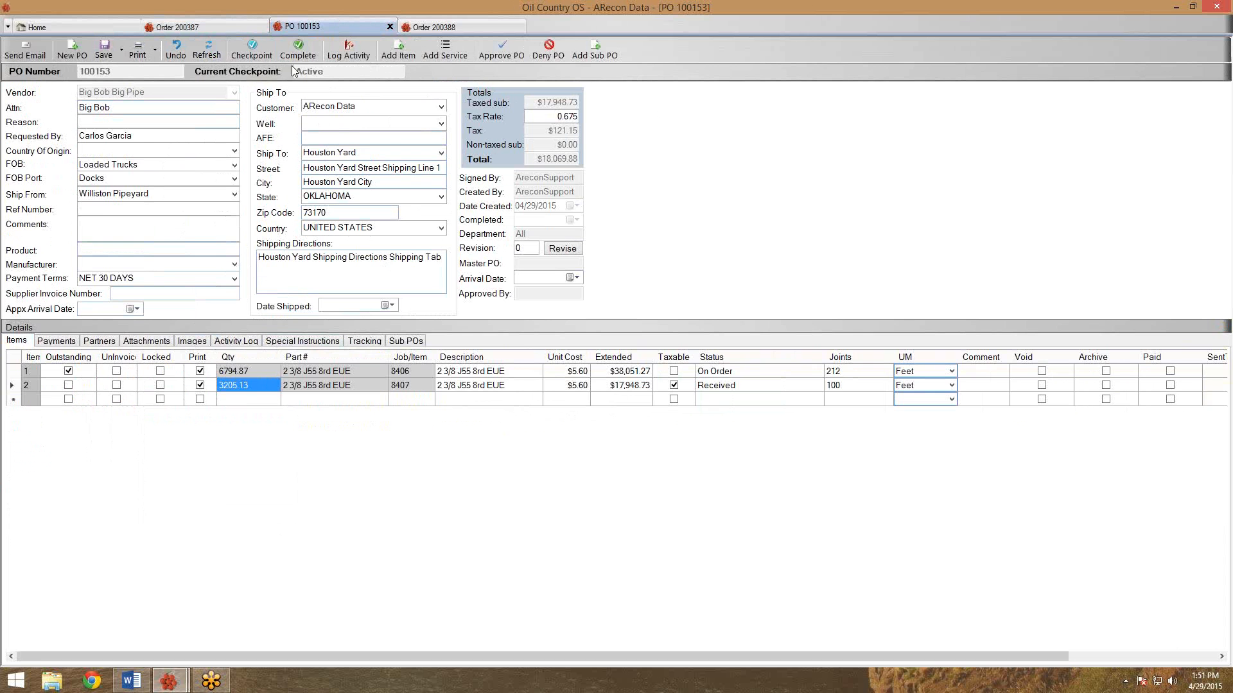
left_click(419, 30)
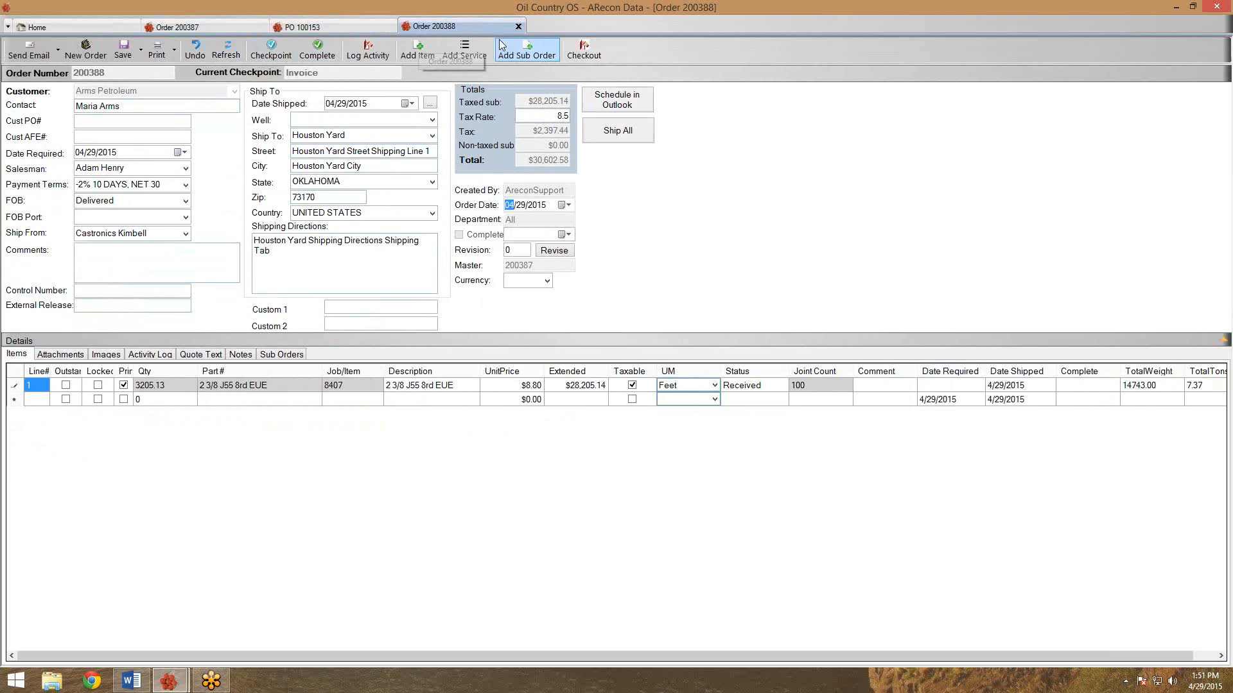
Check order 200387's sub orders, then save order 200387.
left_click(222, 26)
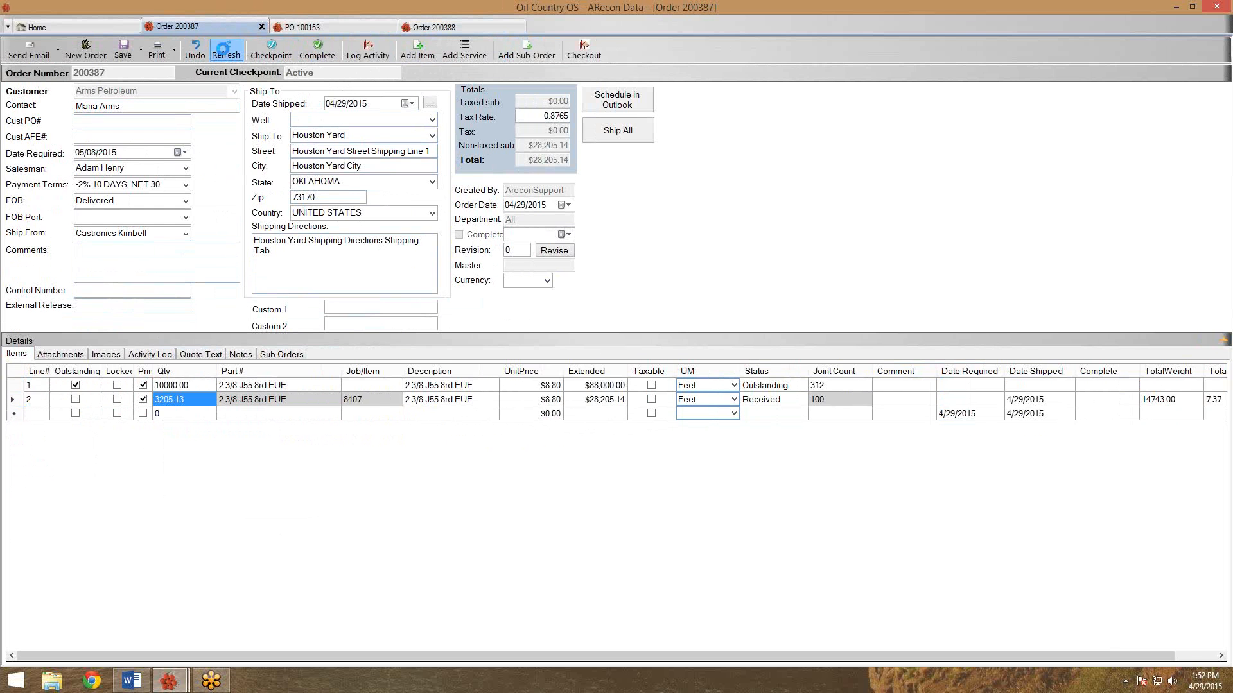
left_click(277, 355)
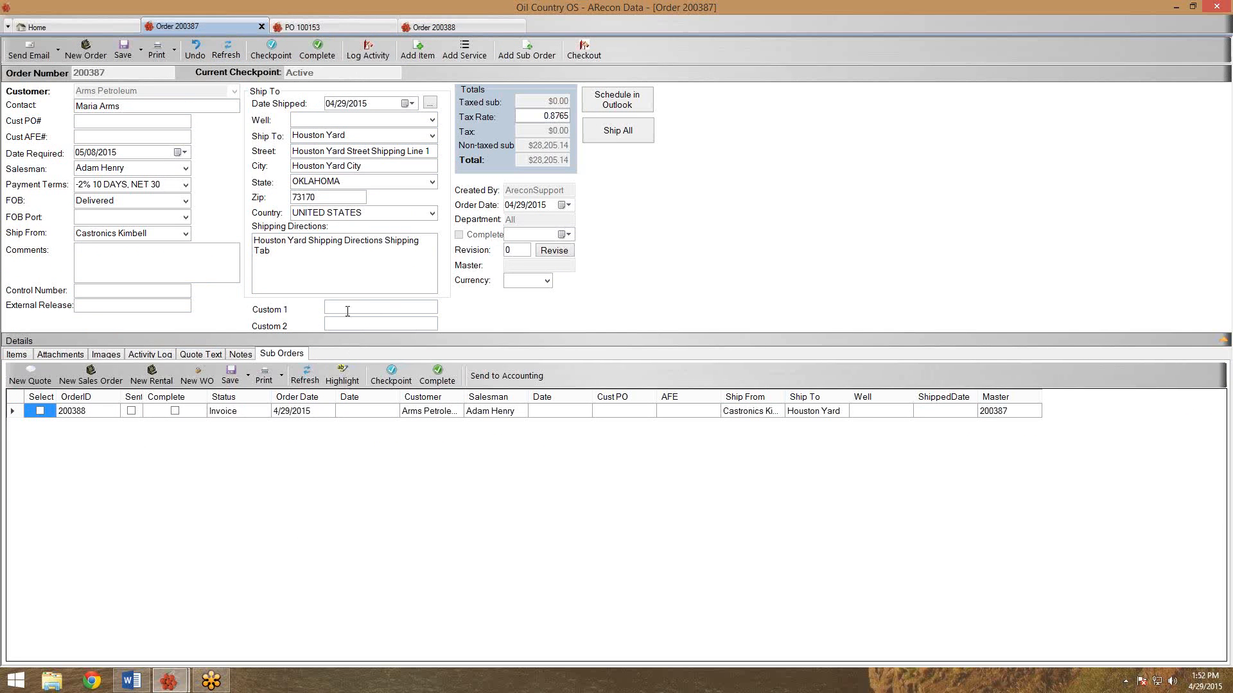
left_click(17, 358)
left_click(115, 52)
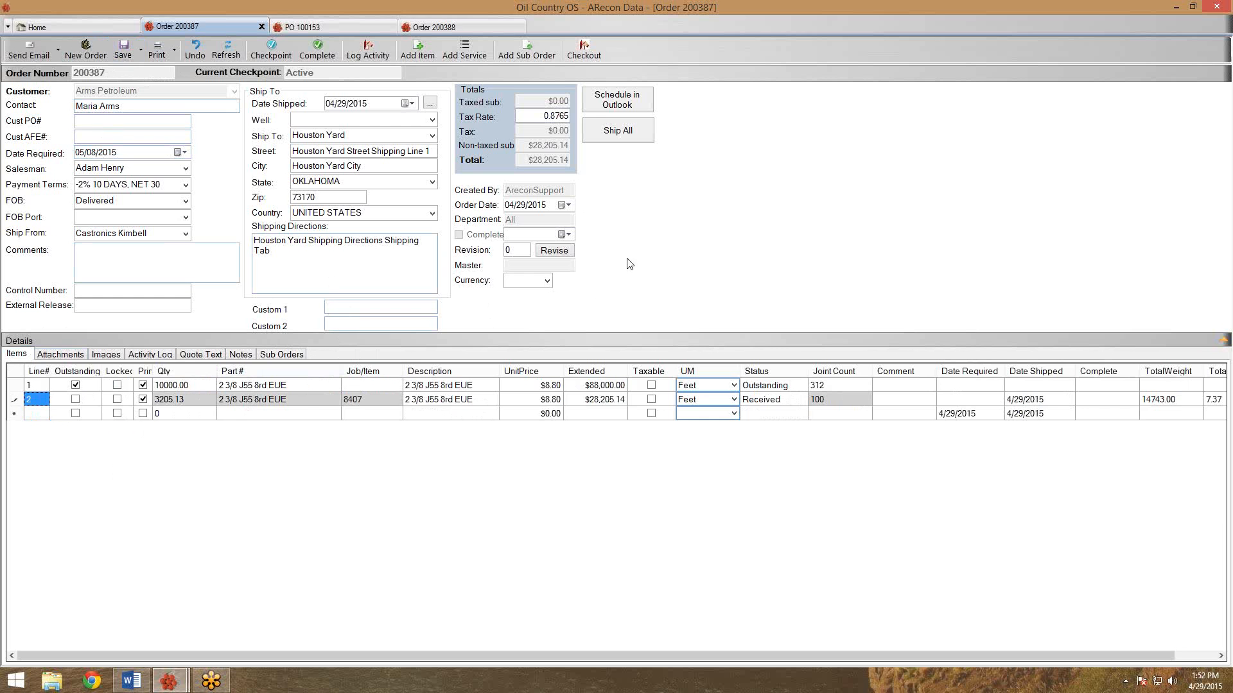
Close the order 200388 tab, returning to PO 100153.
left_click(461, 26)
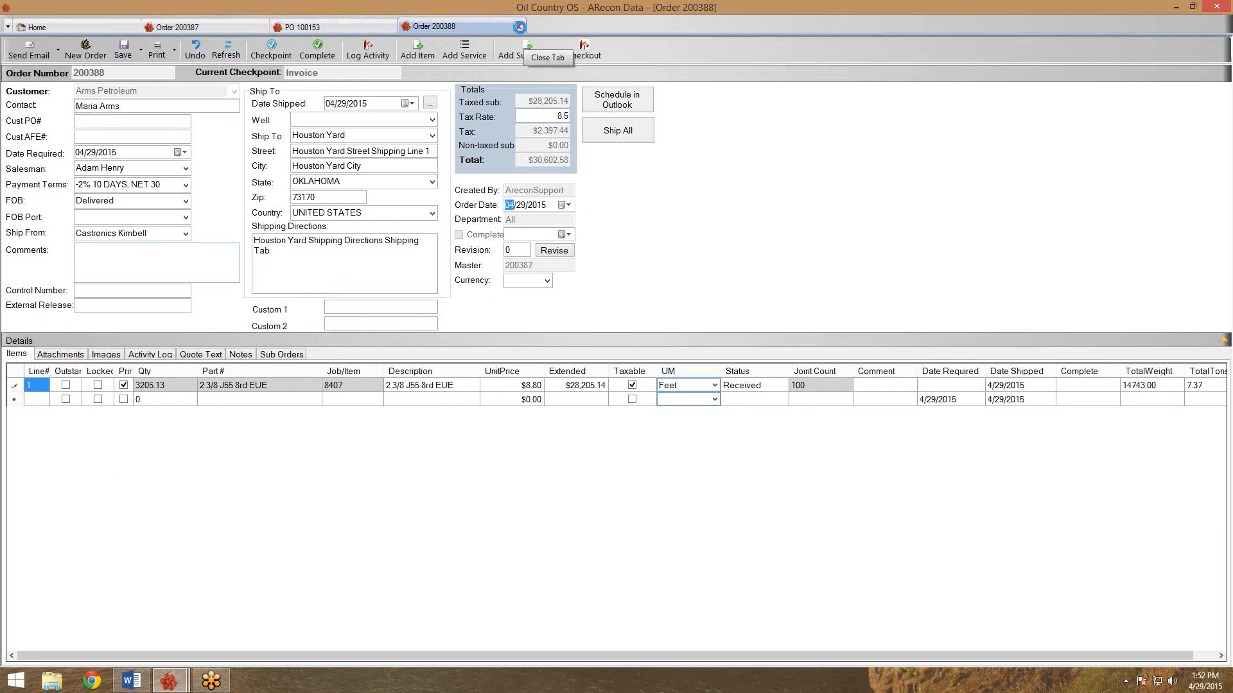
key("Tab")
left_click(519, 27)
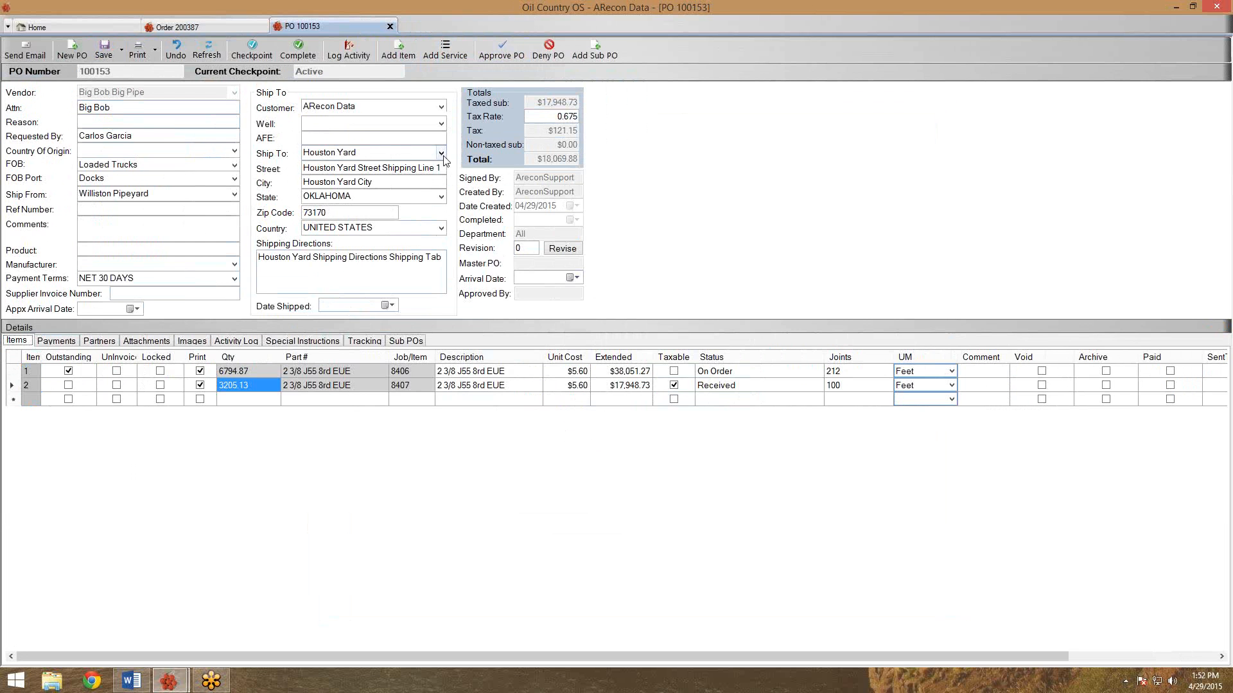
Receive job 8406 by transferring all 212 joints by joint count into new job 8408.
left_click(407, 56)
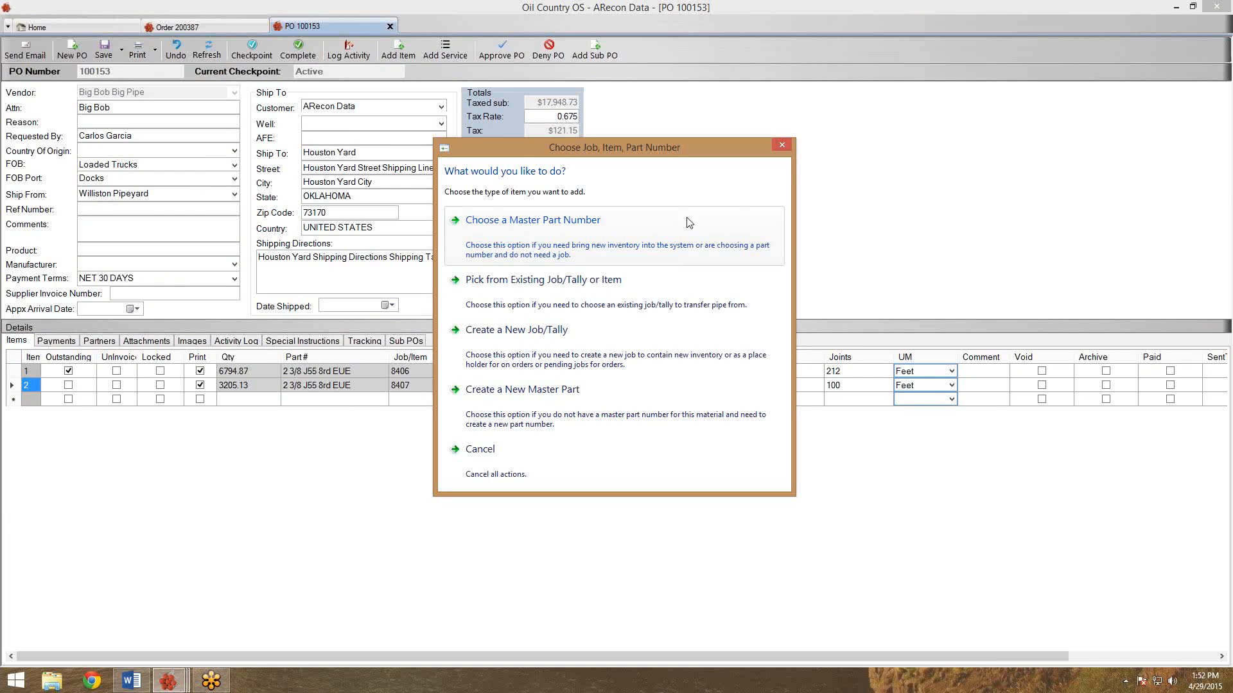
left_click(783, 146)
left_click(410, 372)
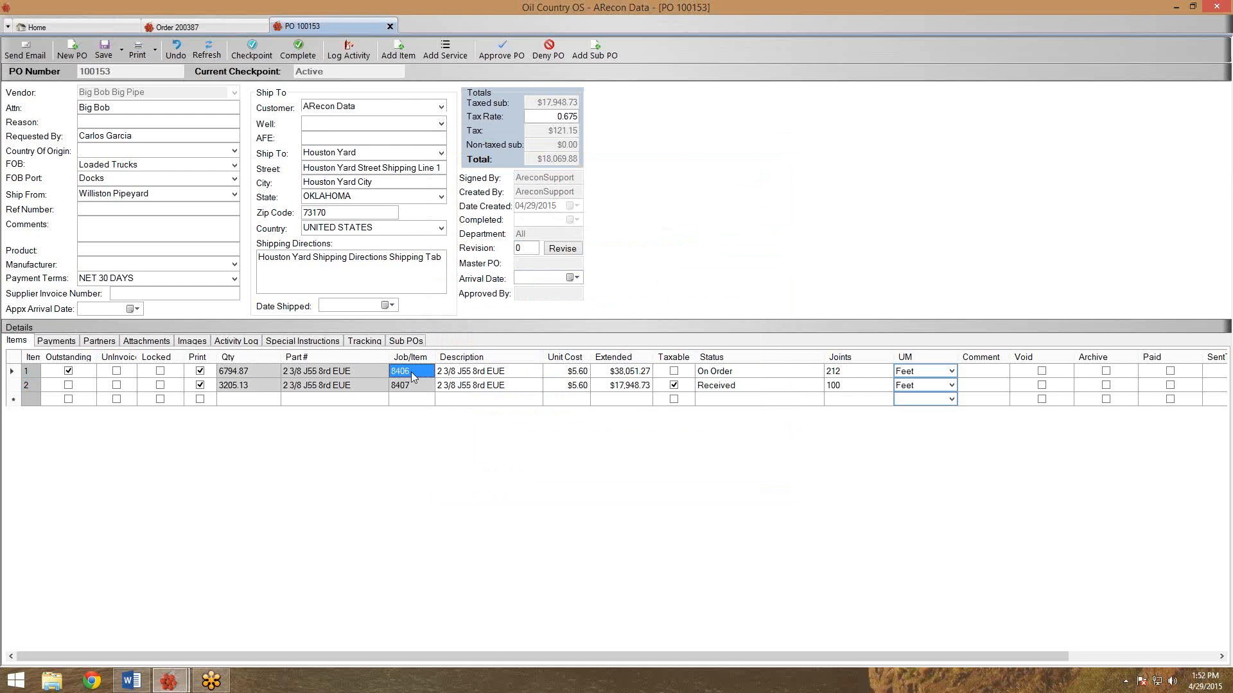
right_click(411, 372)
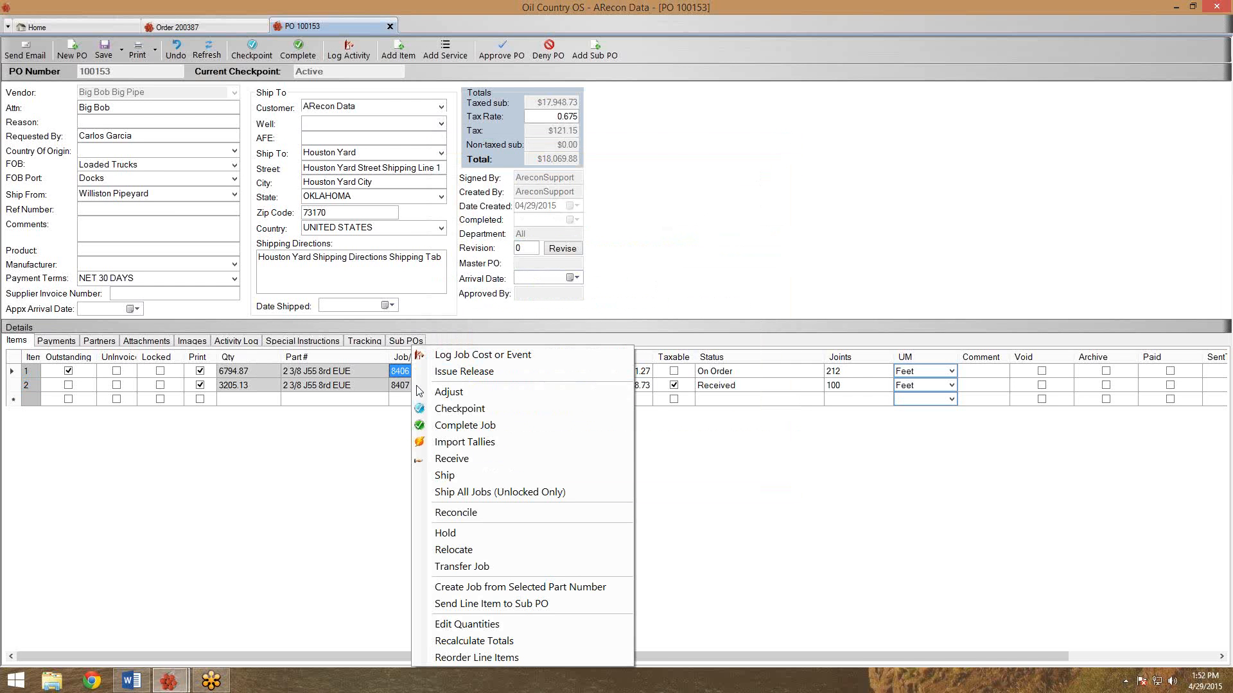
left_click(441, 459)
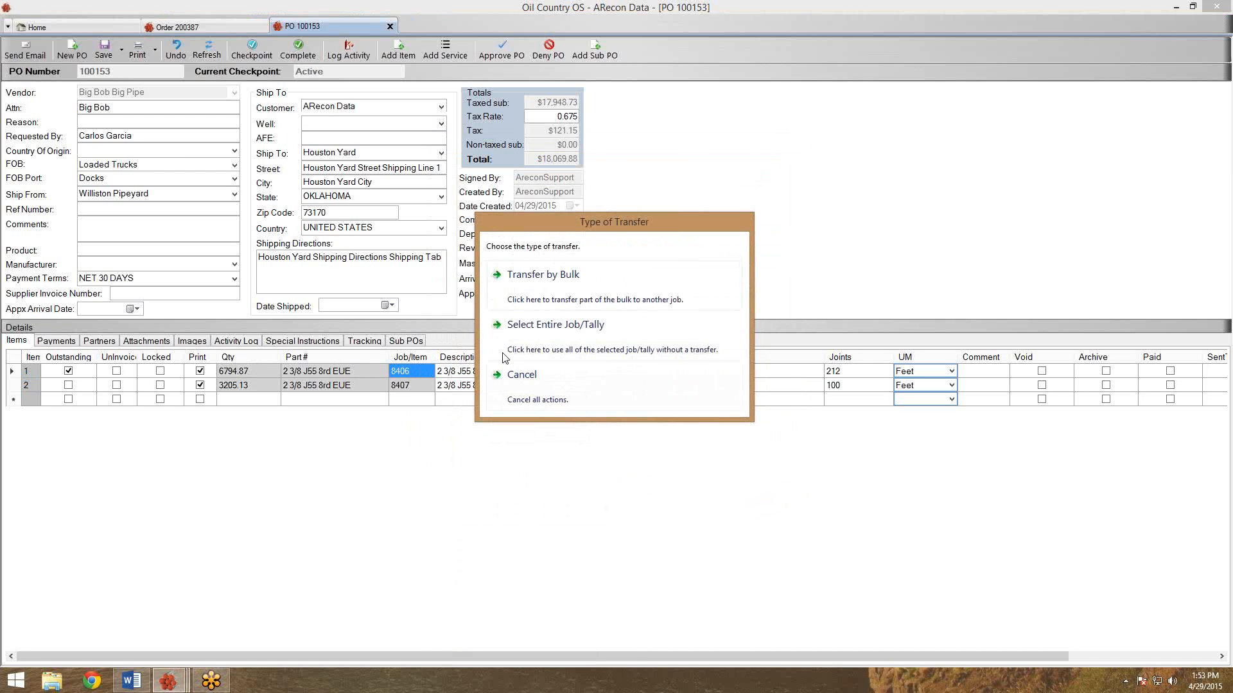
left_click(563, 304)
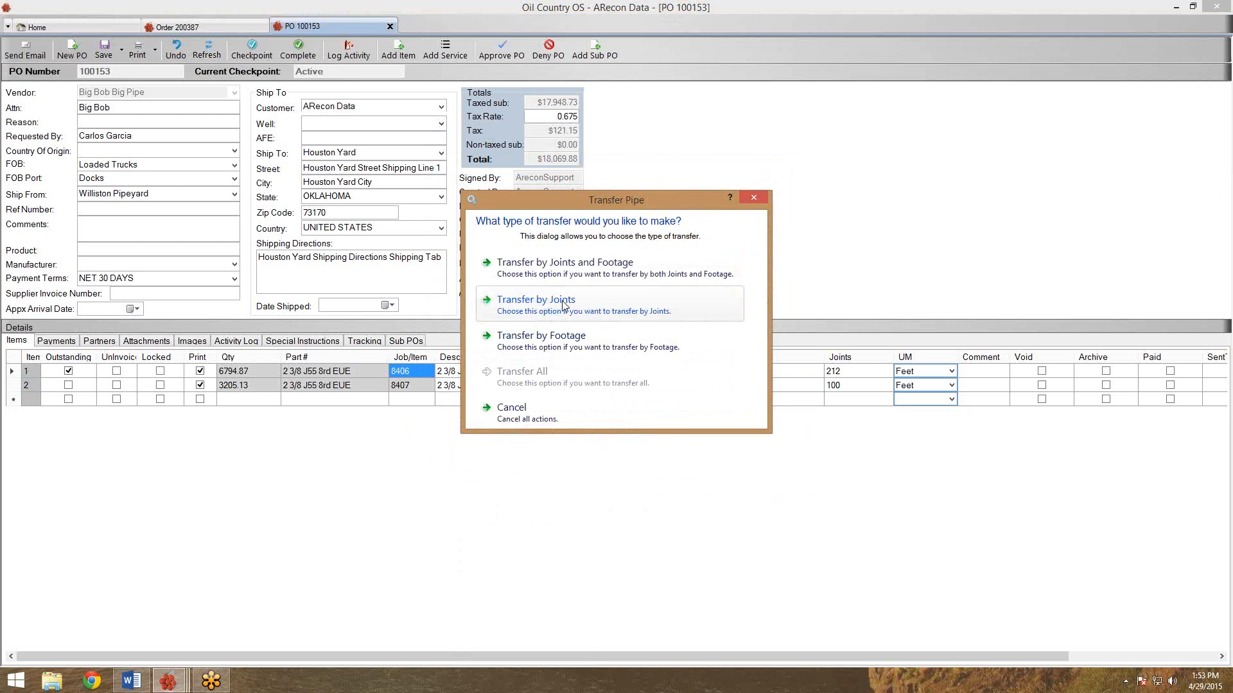
left_click(562, 304)
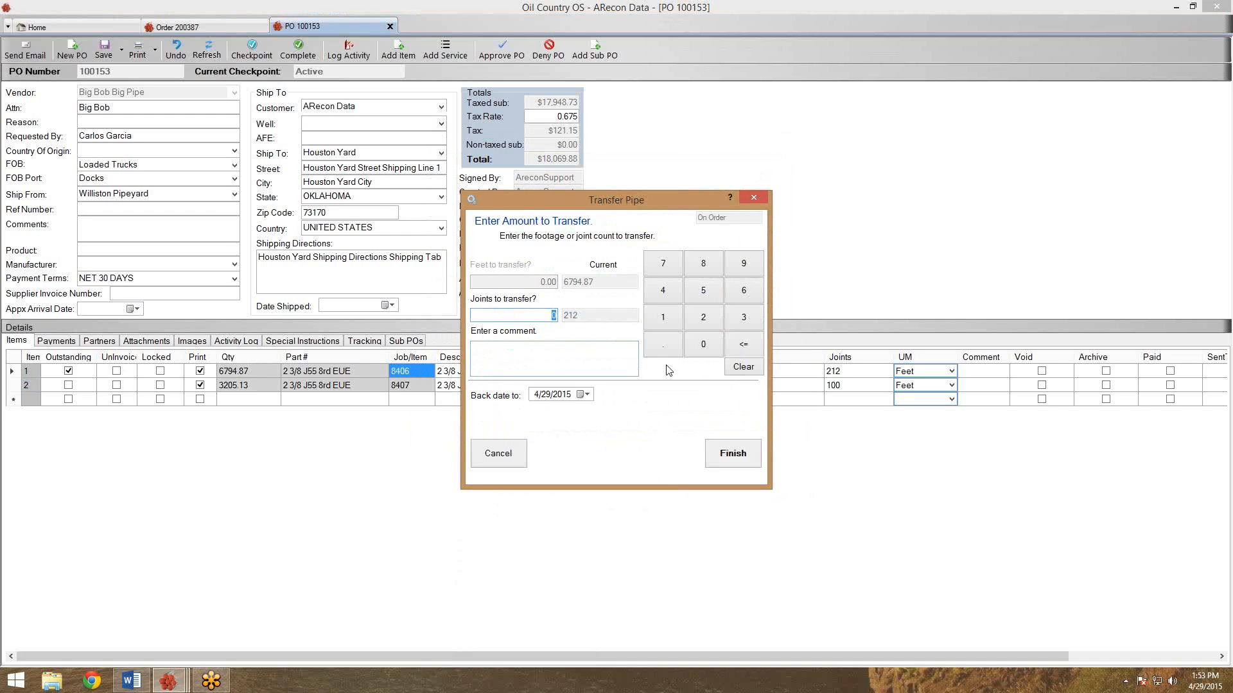
type("212")
left_click(732, 453)
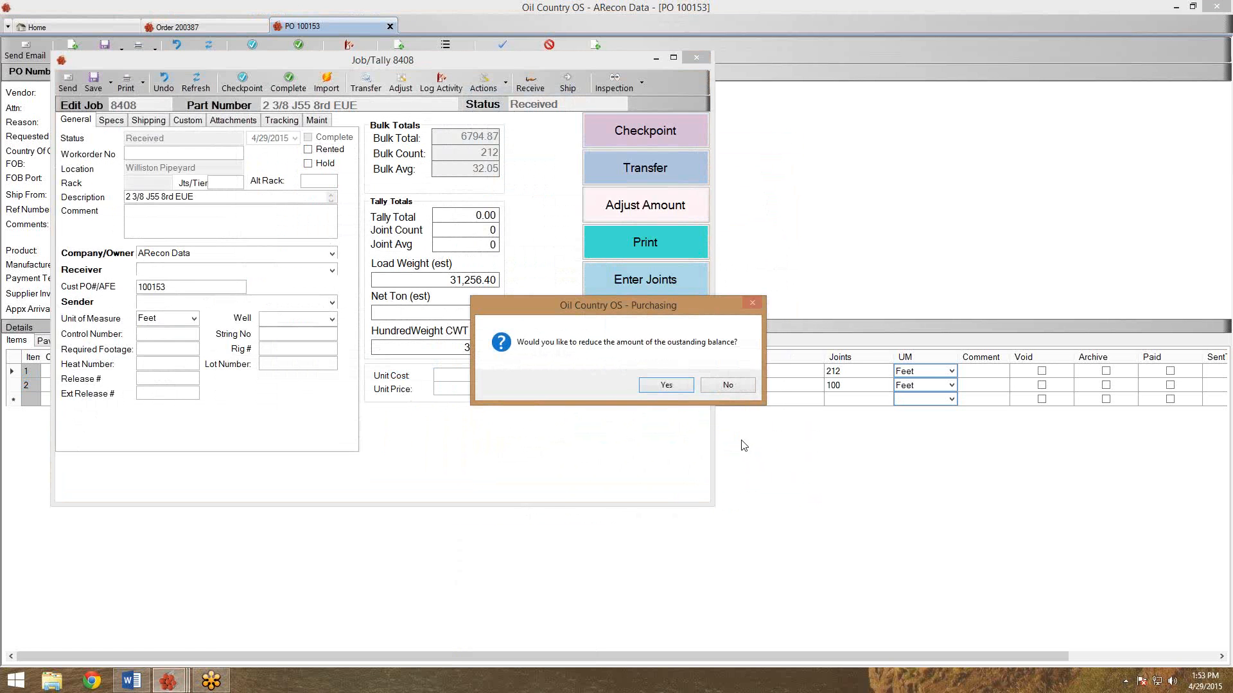
Reduce the PO's outstanding balance and set the truck's internal order number to 200387.
left_click(666, 385)
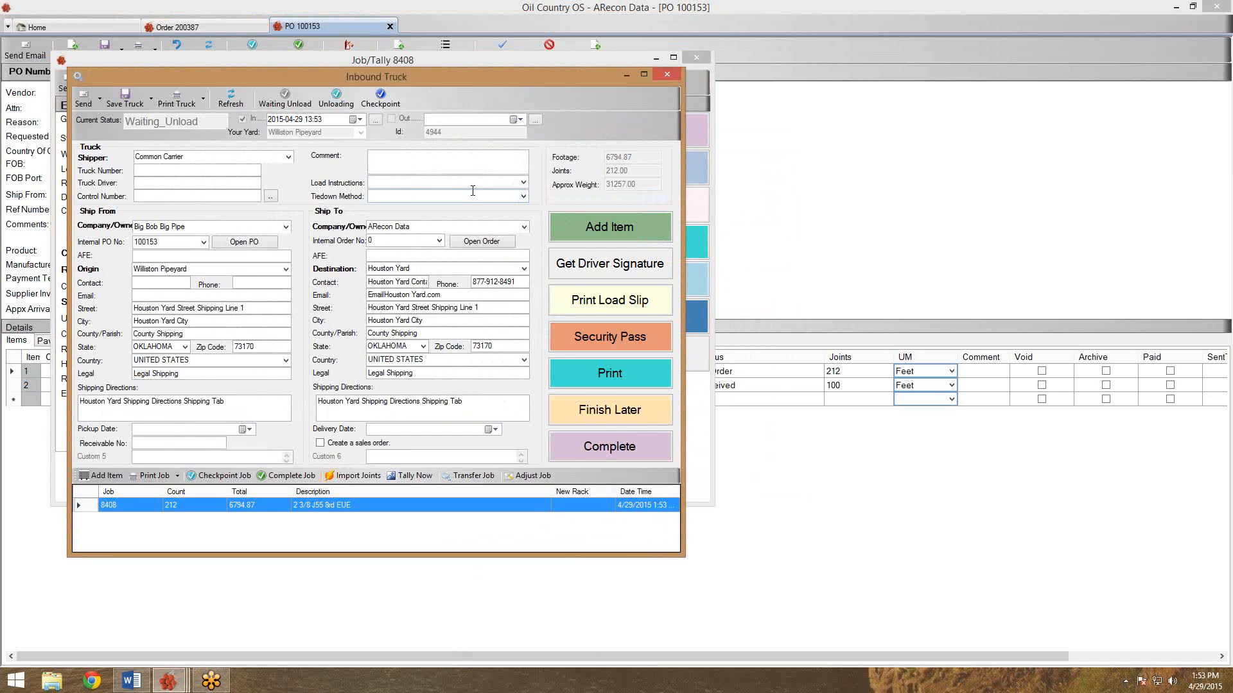
double_click(378, 241)
type("200387")
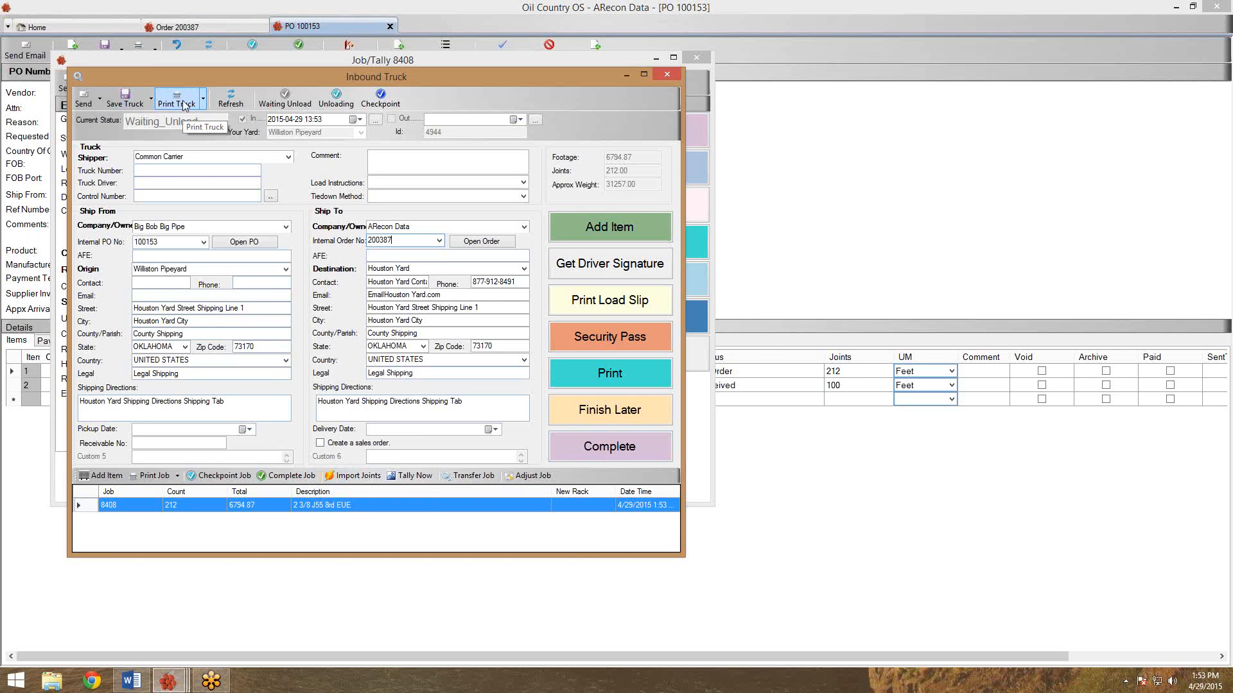
Preview job 8408's bill of lading (212 joints, 6,794.87 feet) and complete the inbound truck.
left_click(203, 105)
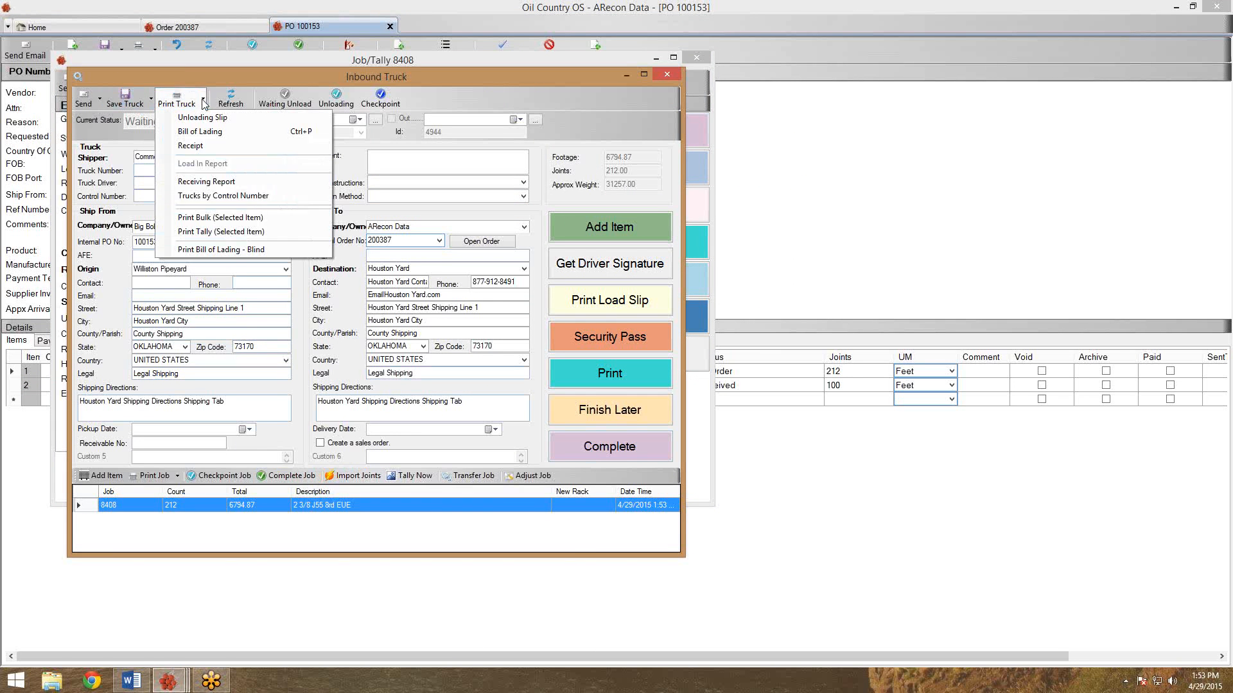
left_click(200, 131)
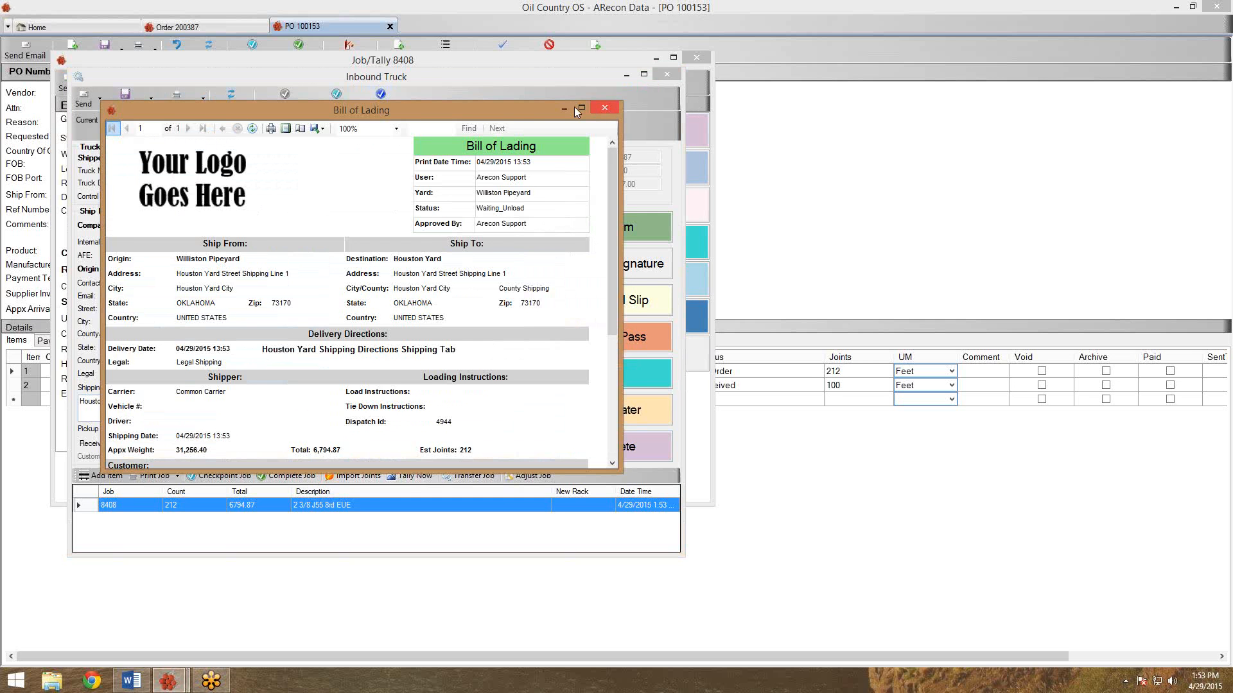
left_click_drag(512, 110, 508, 68)
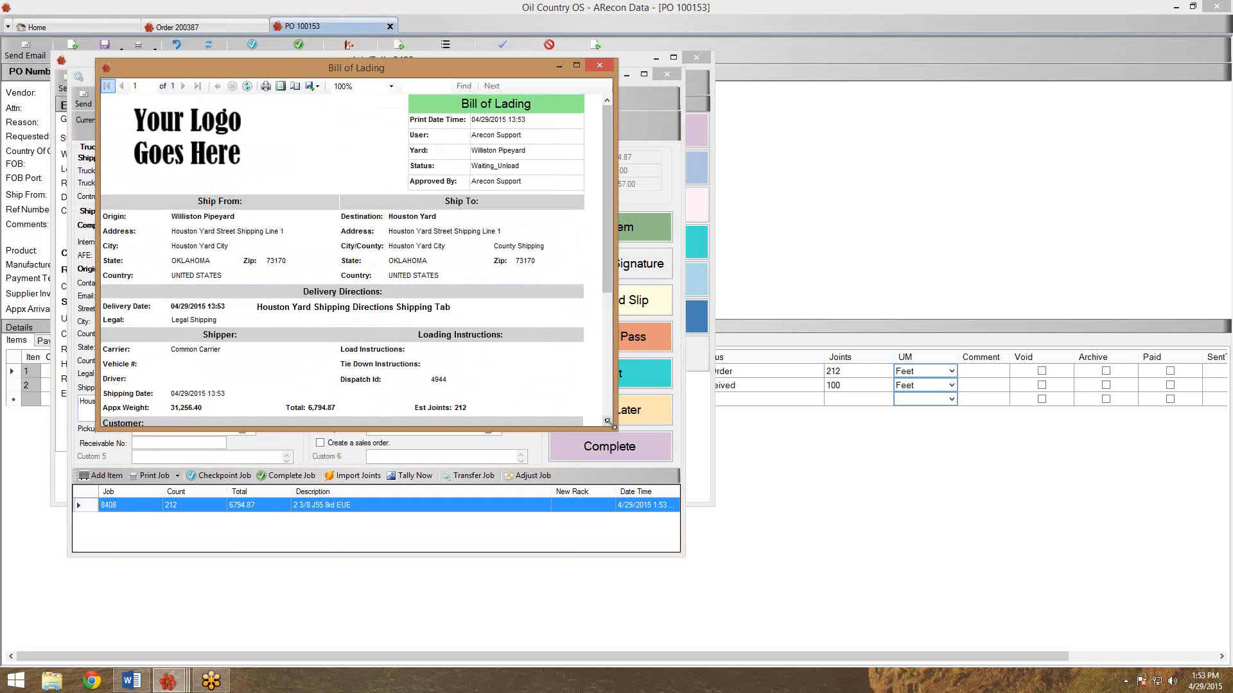
left_click_drag(611, 422, 689, 688)
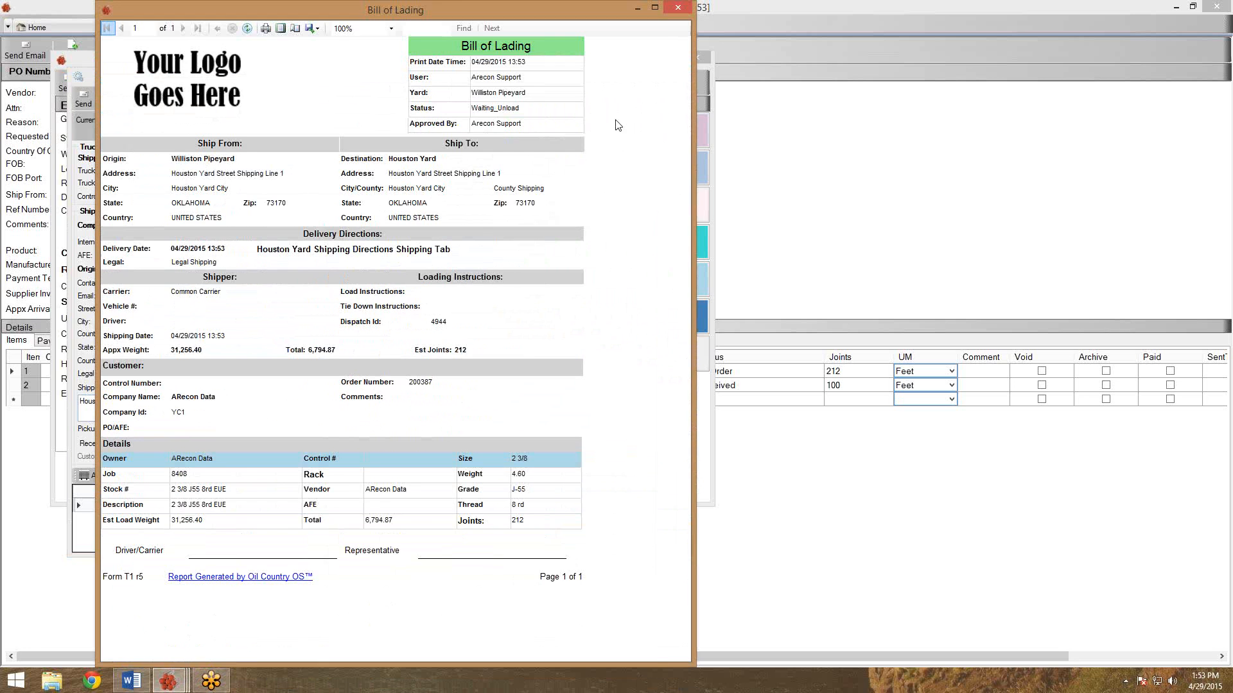
left_click(678, 8)
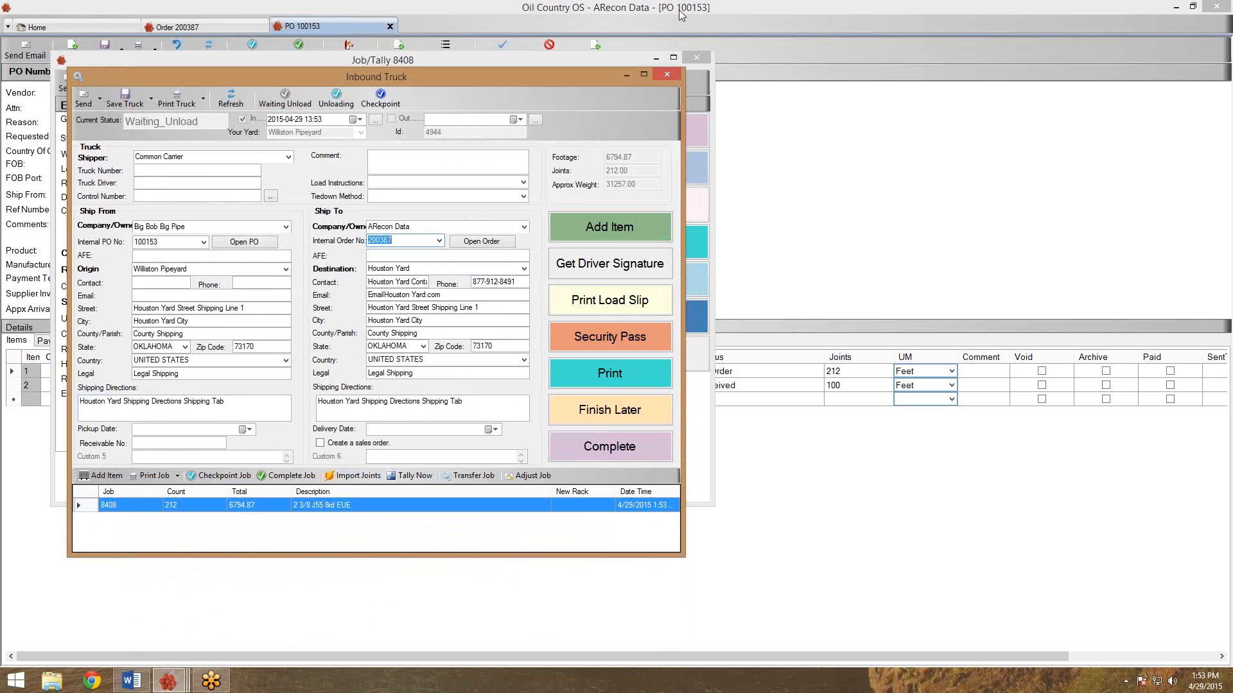
left_click(604, 451)
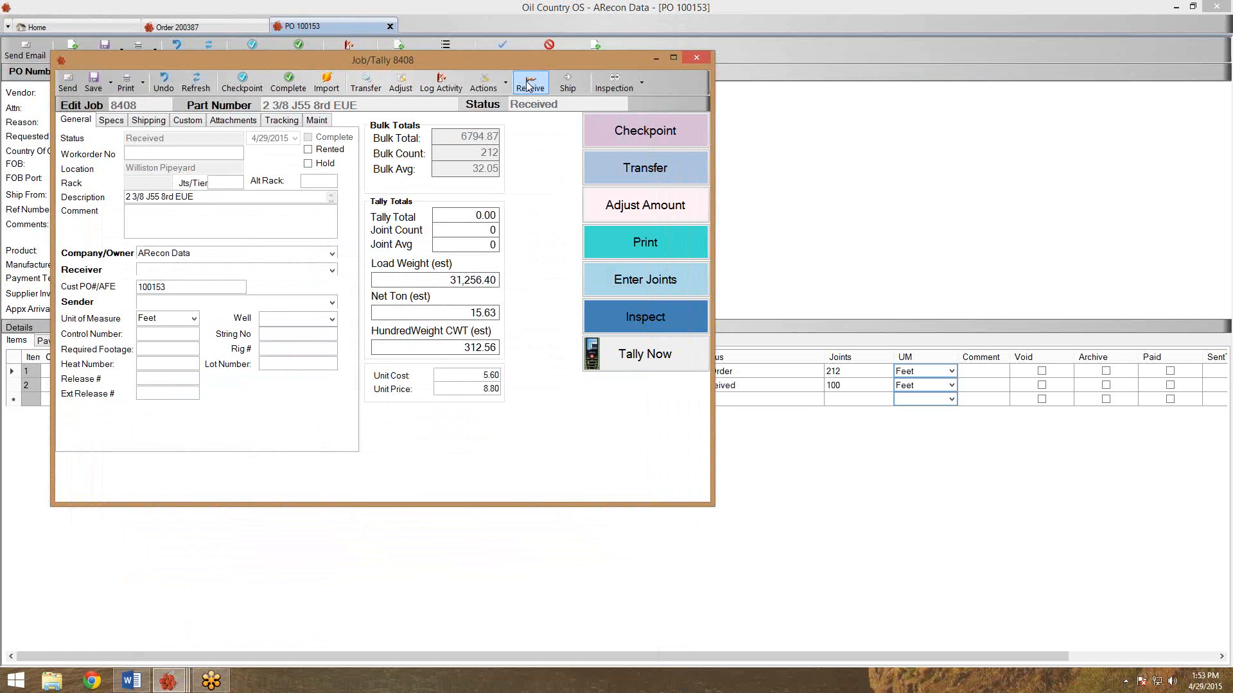
left_click(697, 58)
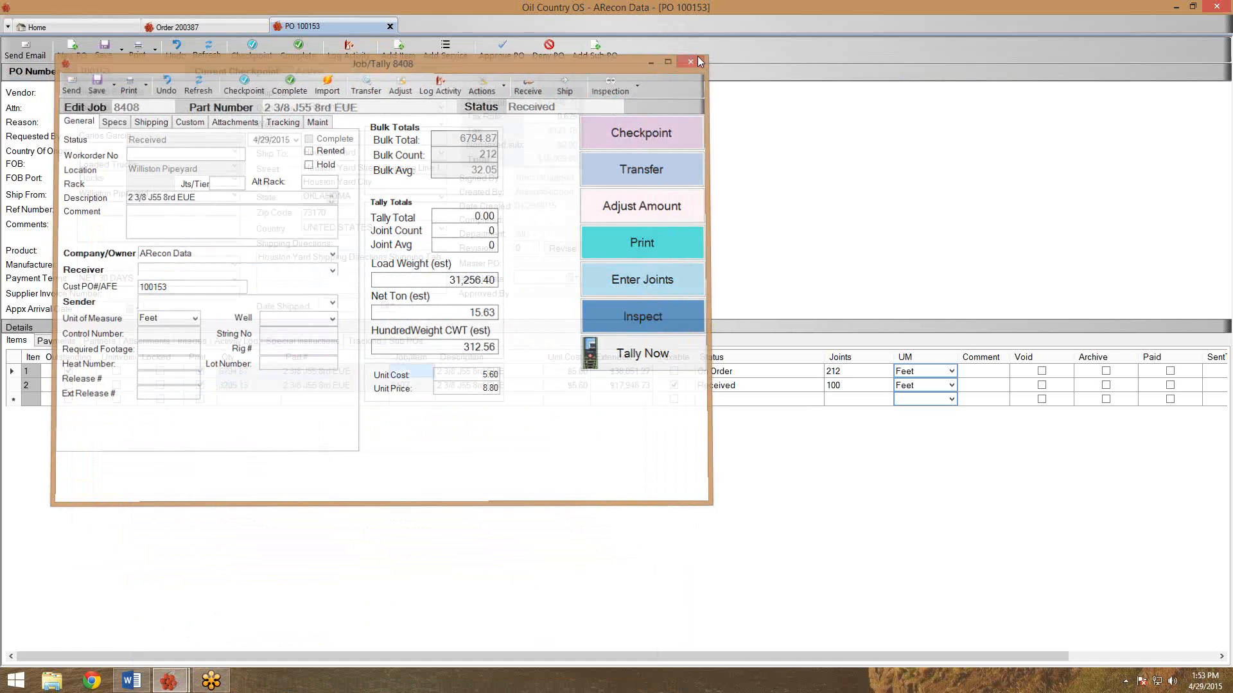
Refresh PO 100153, make the job 8408 line taxable, and save the PO.
left_click(203, 50)
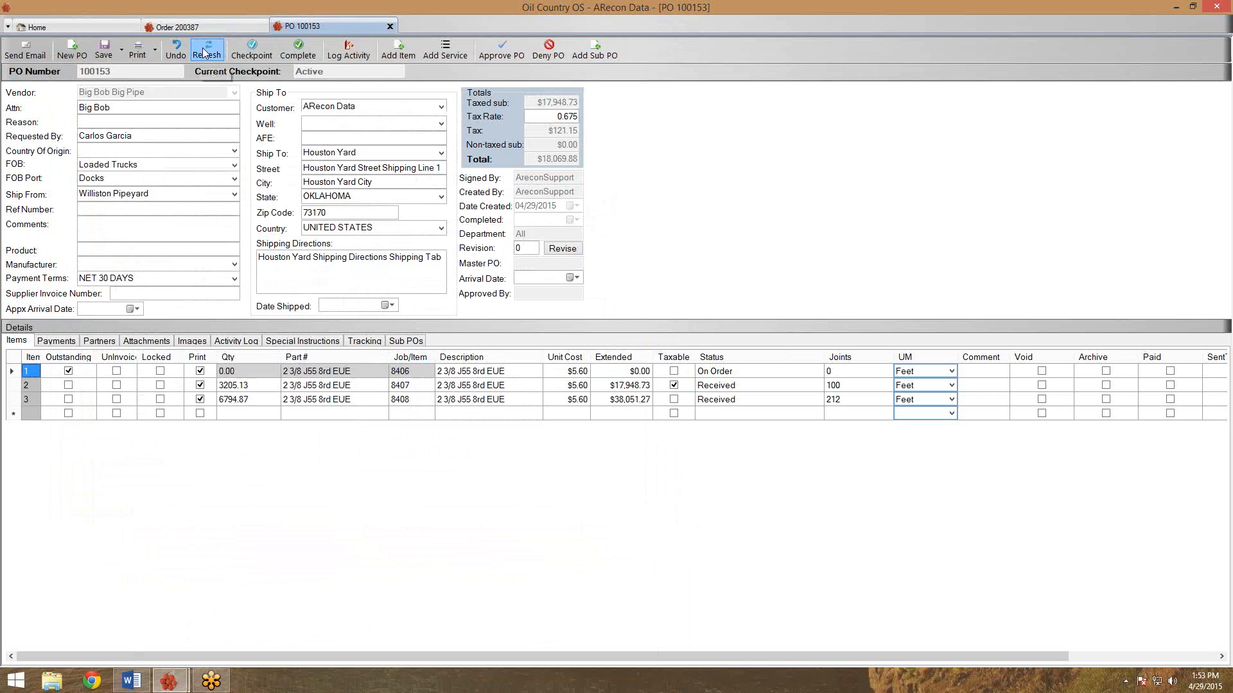
left_click(224, 372)
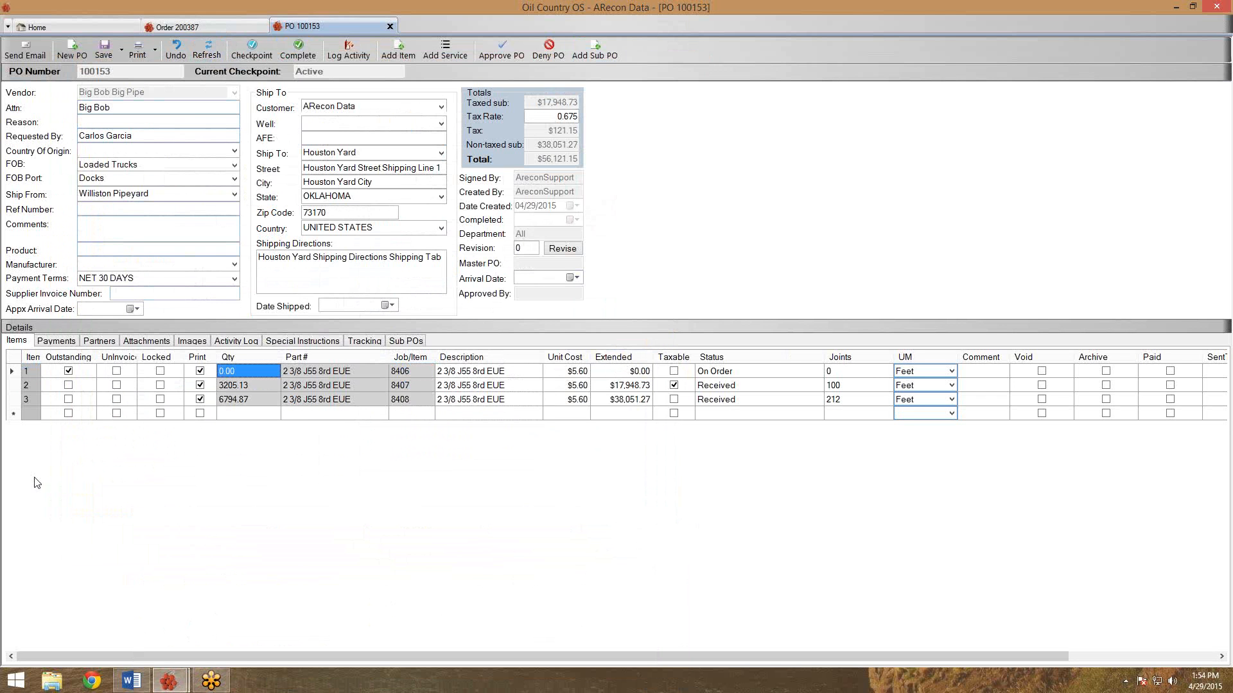
left_click(13, 371)
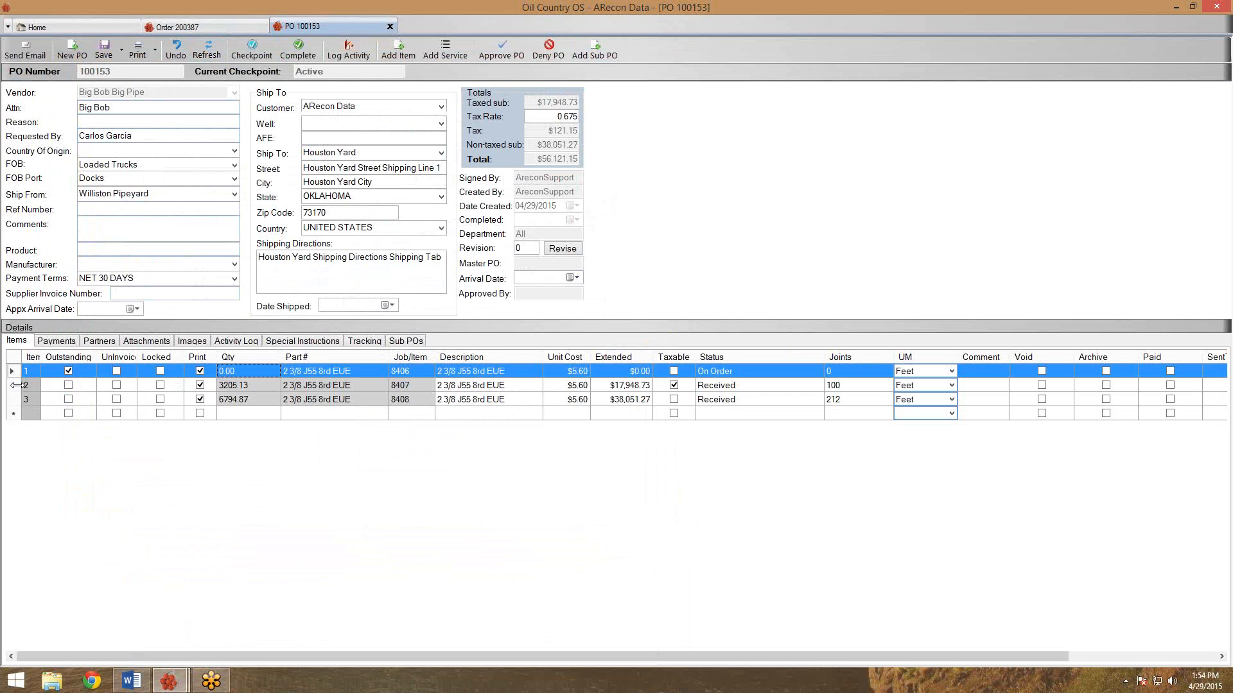
left_click(672, 400)
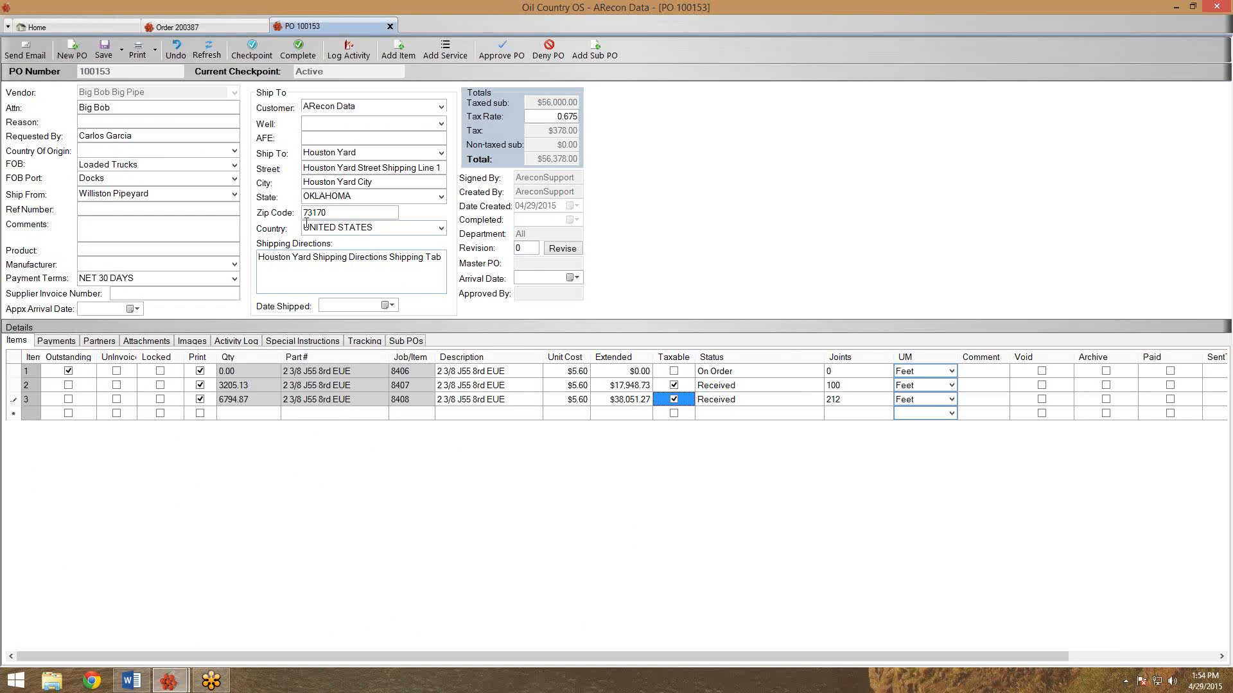
left_click(109, 55)
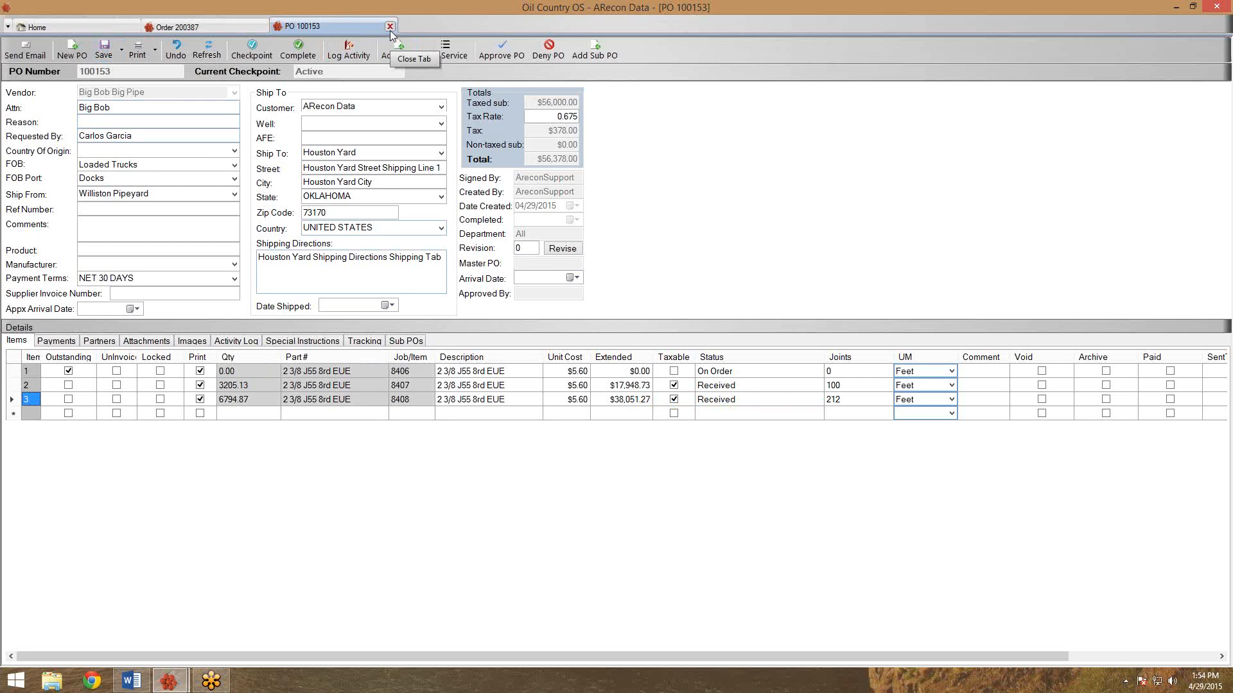
Refresh order 200387 and mark lines 2 and 3 taxable, totalling $88,771.32.
left_click(226, 23)
left_click(226, 49)
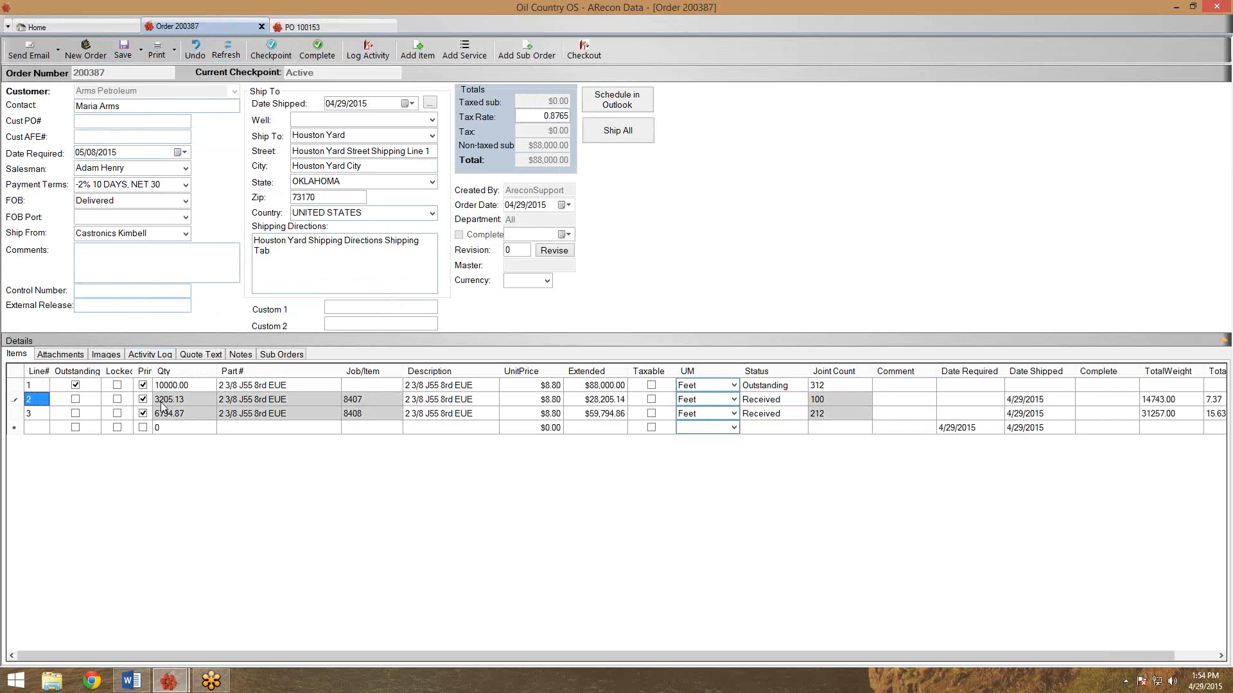
left_click(197, 400)
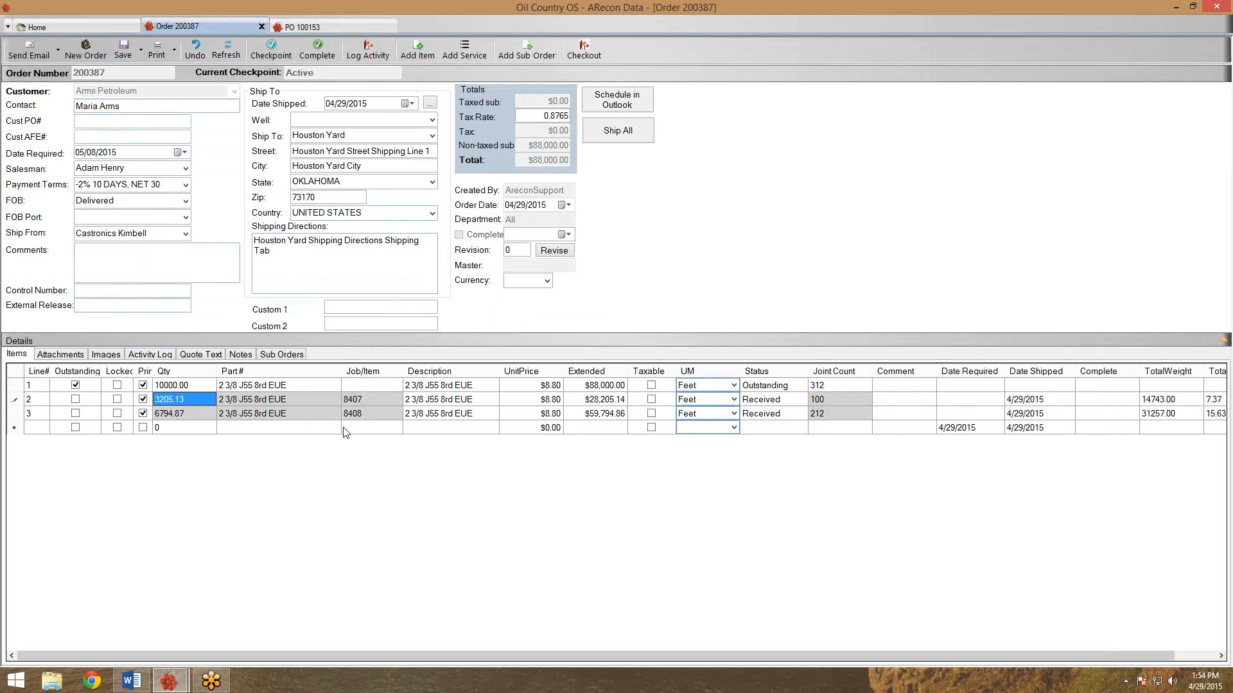
left_click(411, 399)
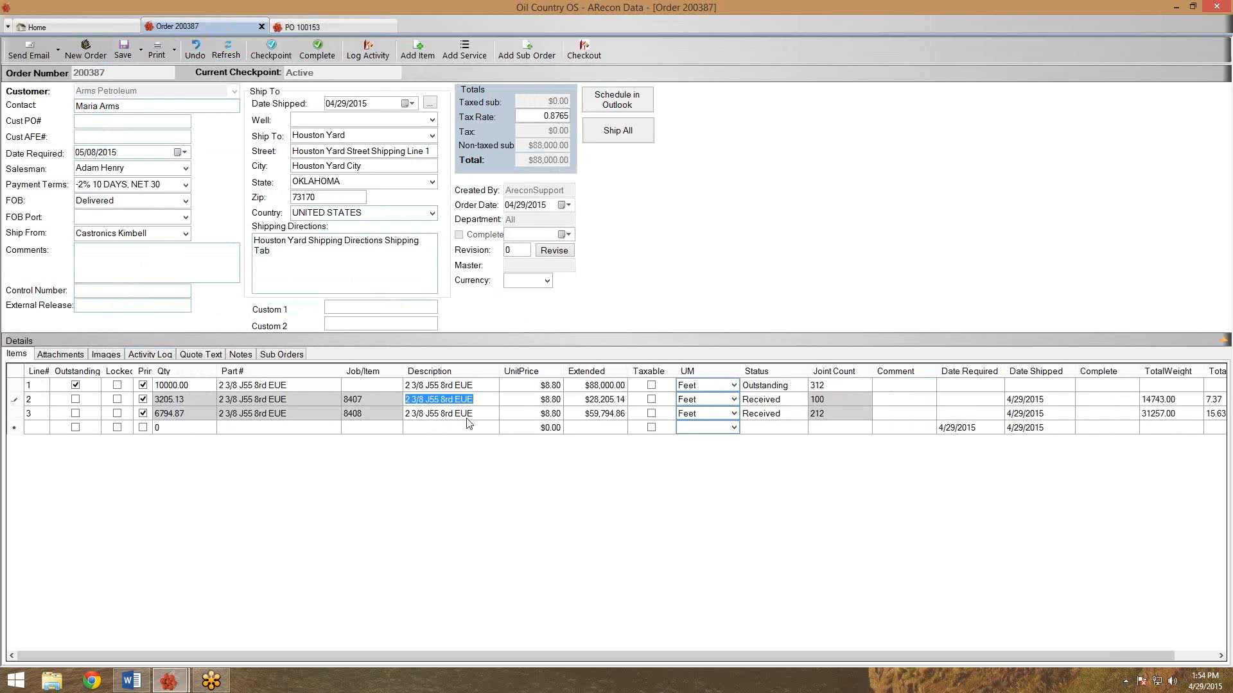
left_click(652, 399)
left_click(651, 414)
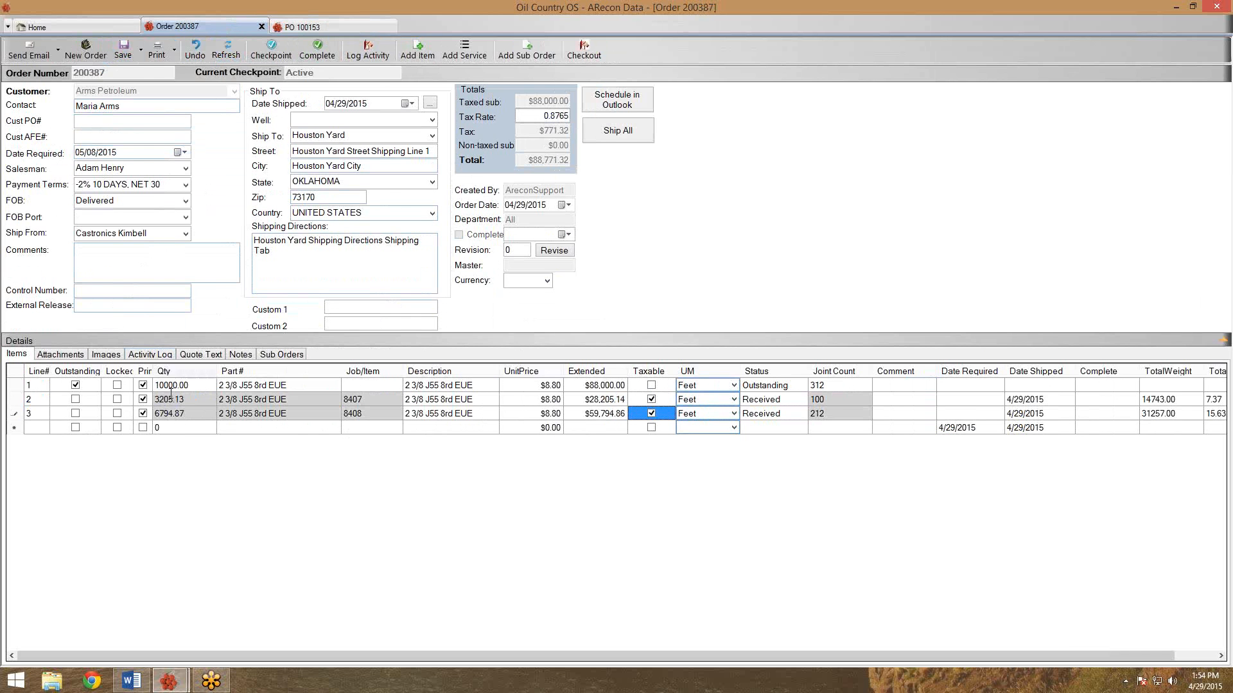
Save the order and send the job 8408 line into new sub order 200389.
left_click(123, 48)
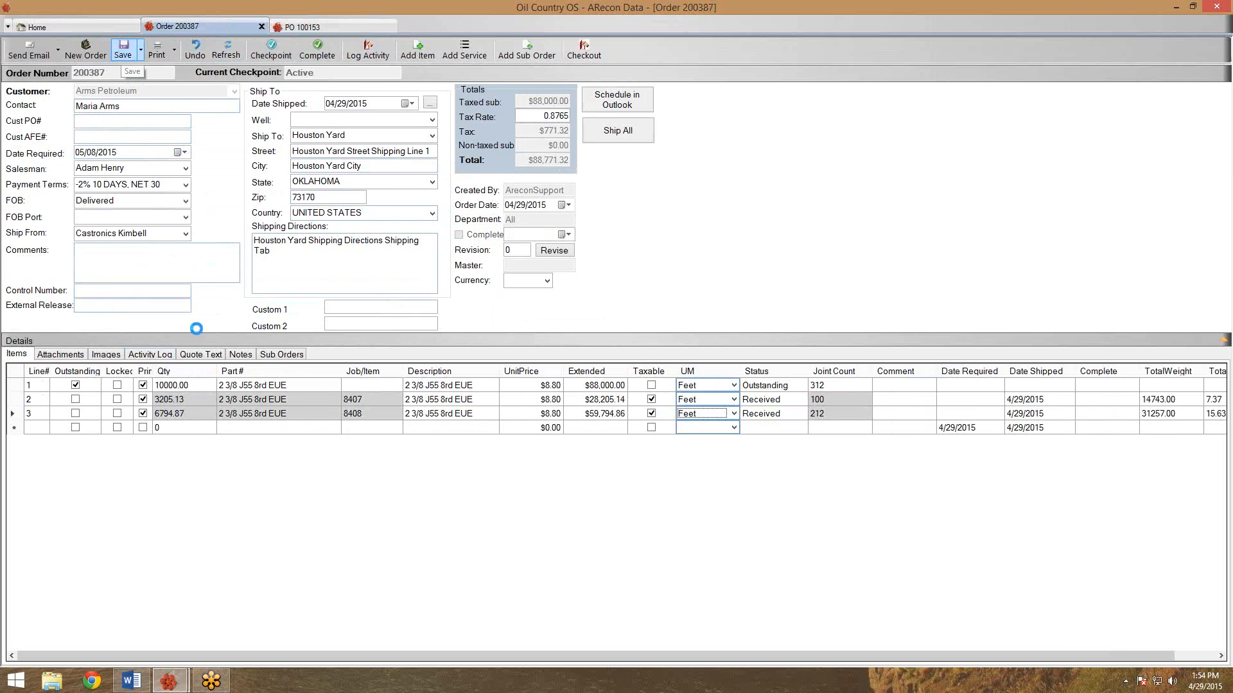
left_click(190, 411)
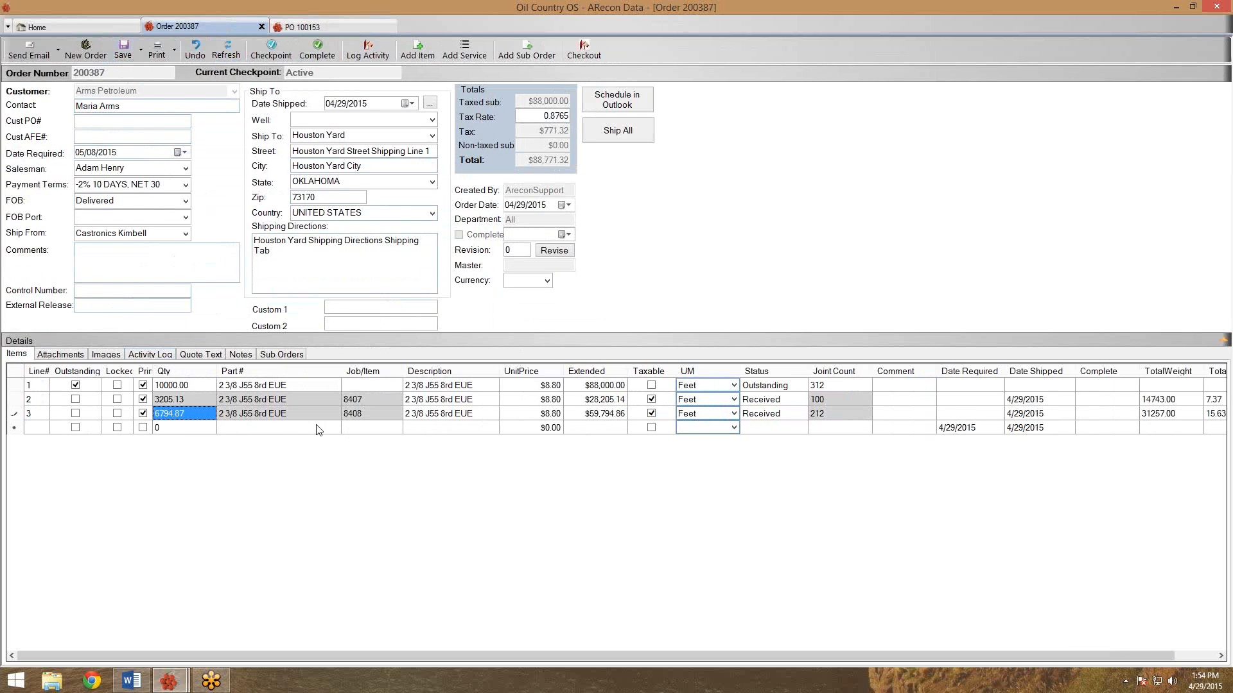
left_click(370, 418)
right_click(370, 422)
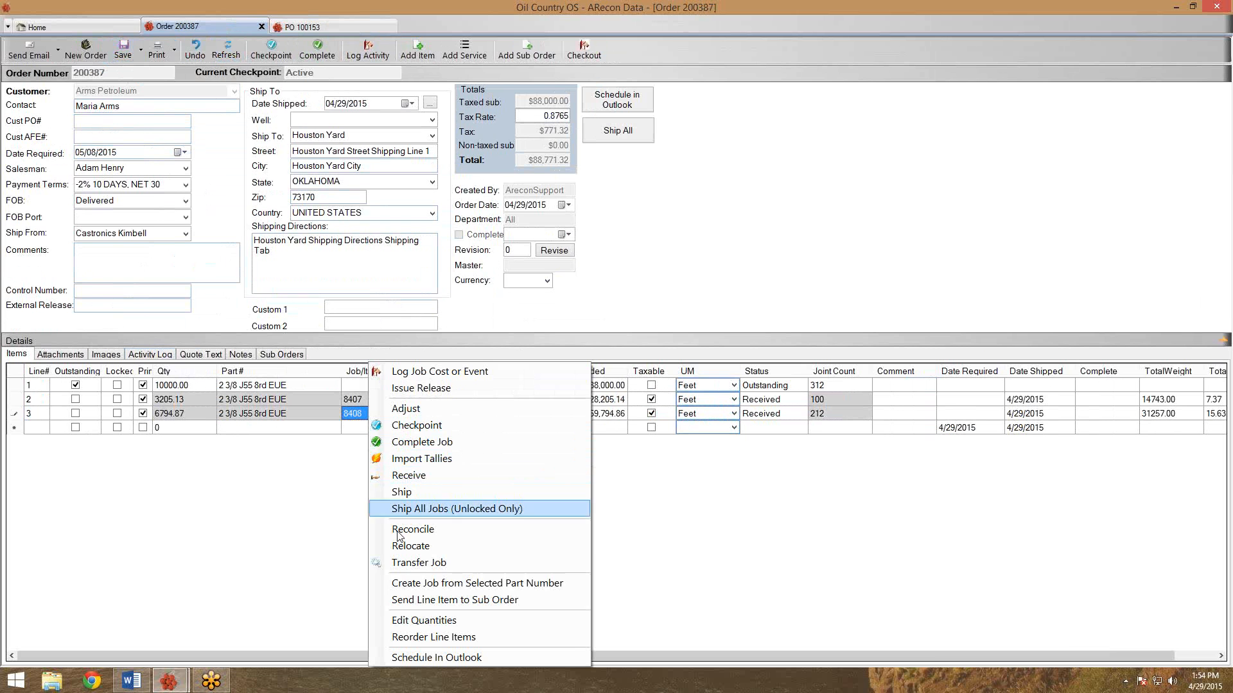
left_click(409, 599)
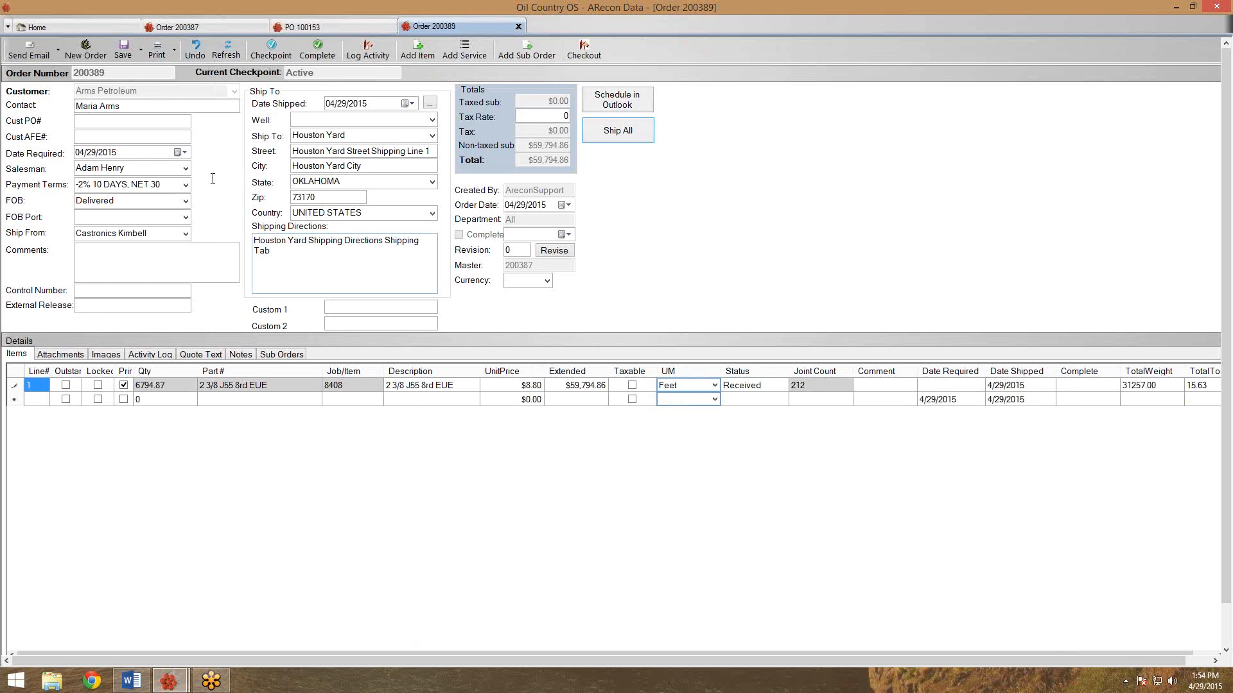
Set sub order 200389 to the Invoice checkpoint and make its line taxable.
left_click(266, 57)
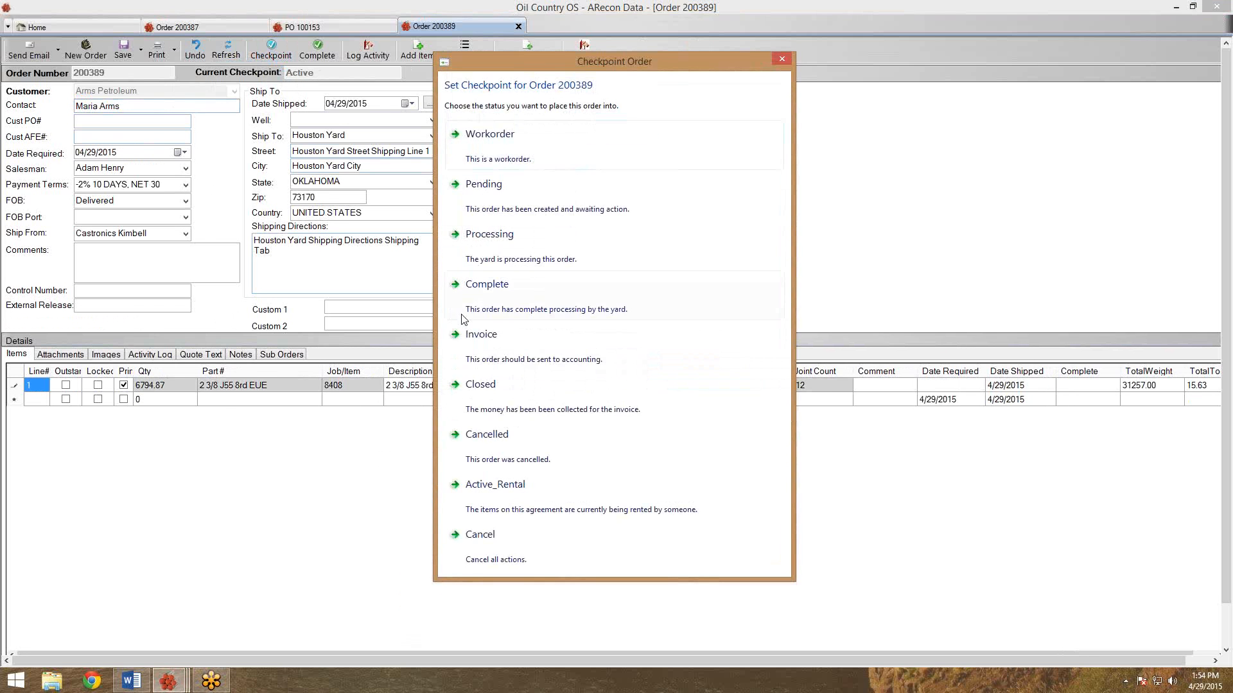
left_click(471, 336)
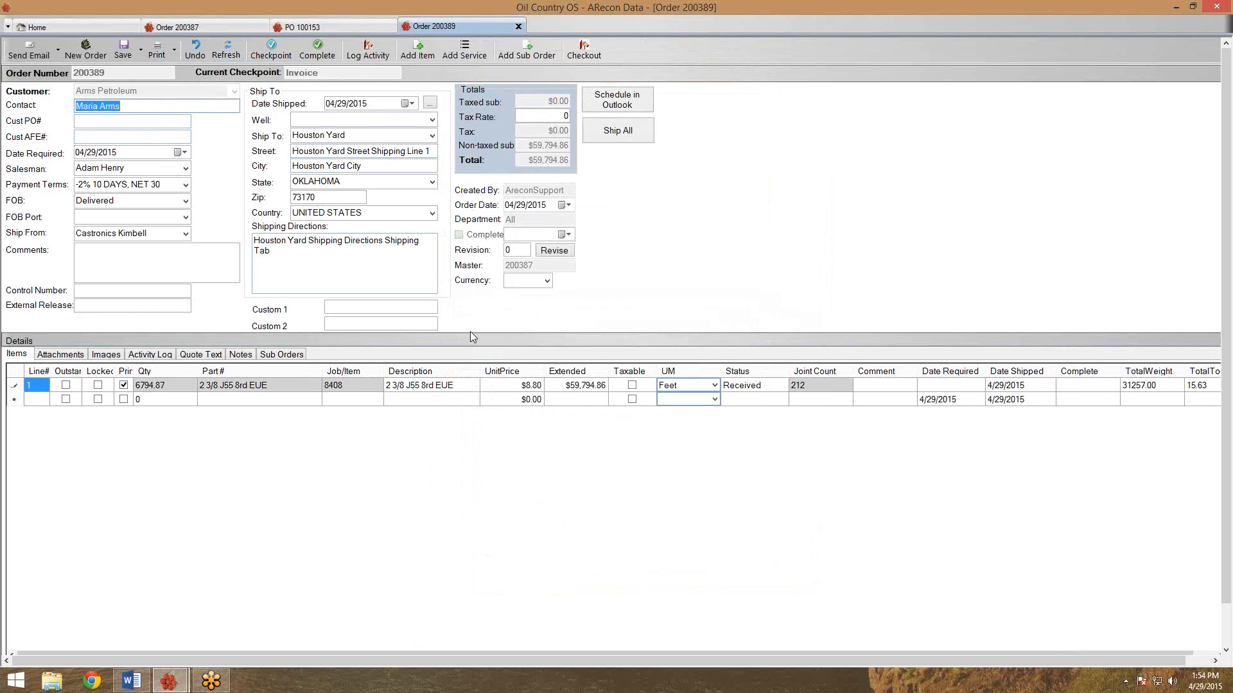
left_click(631, 386)
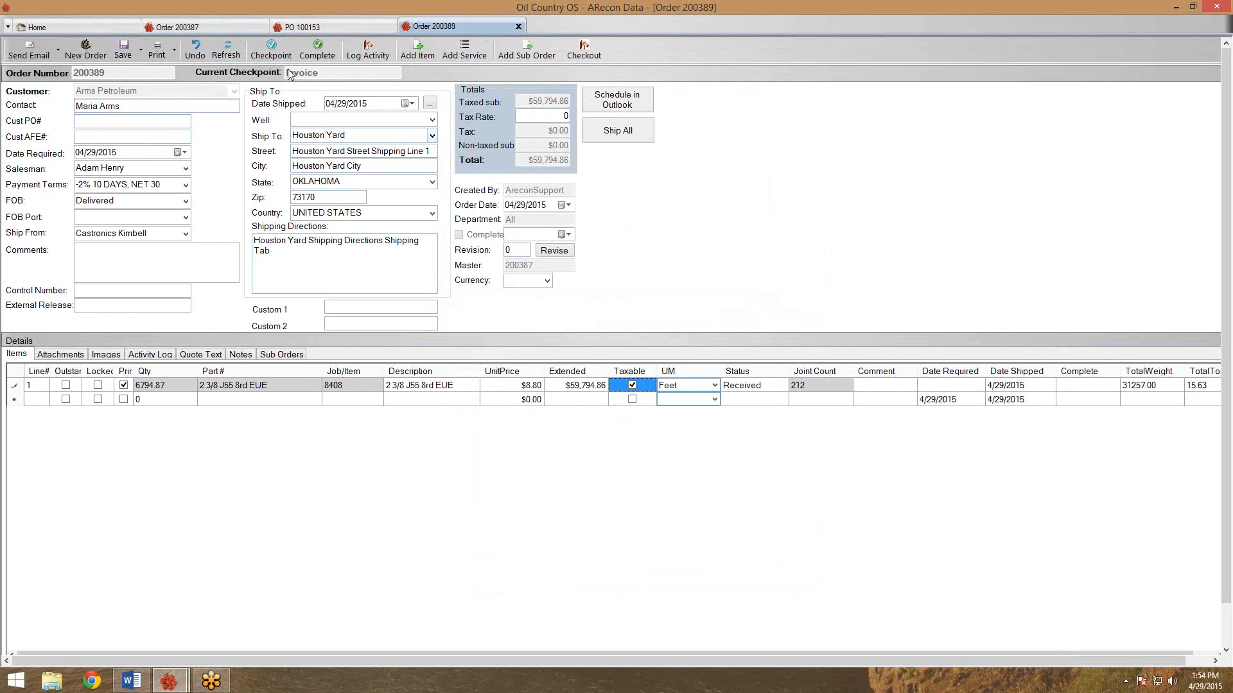
left_click(158, 55)
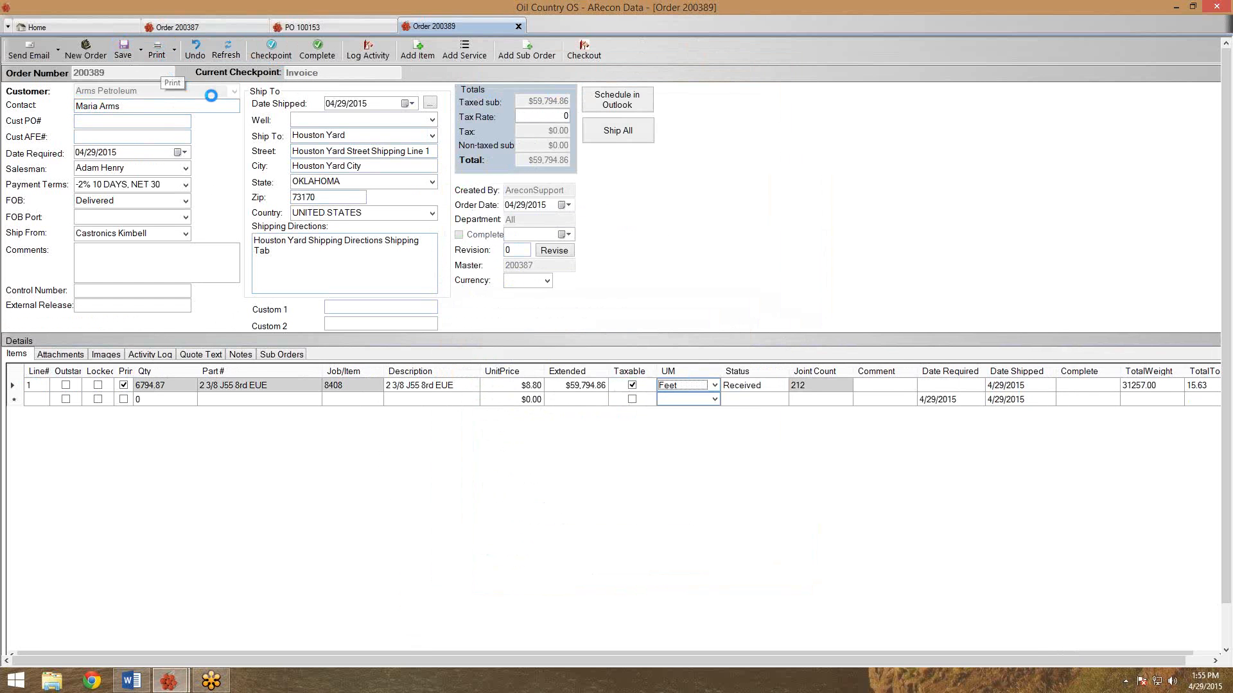
left_click_drag(377, 124, 376, 87)
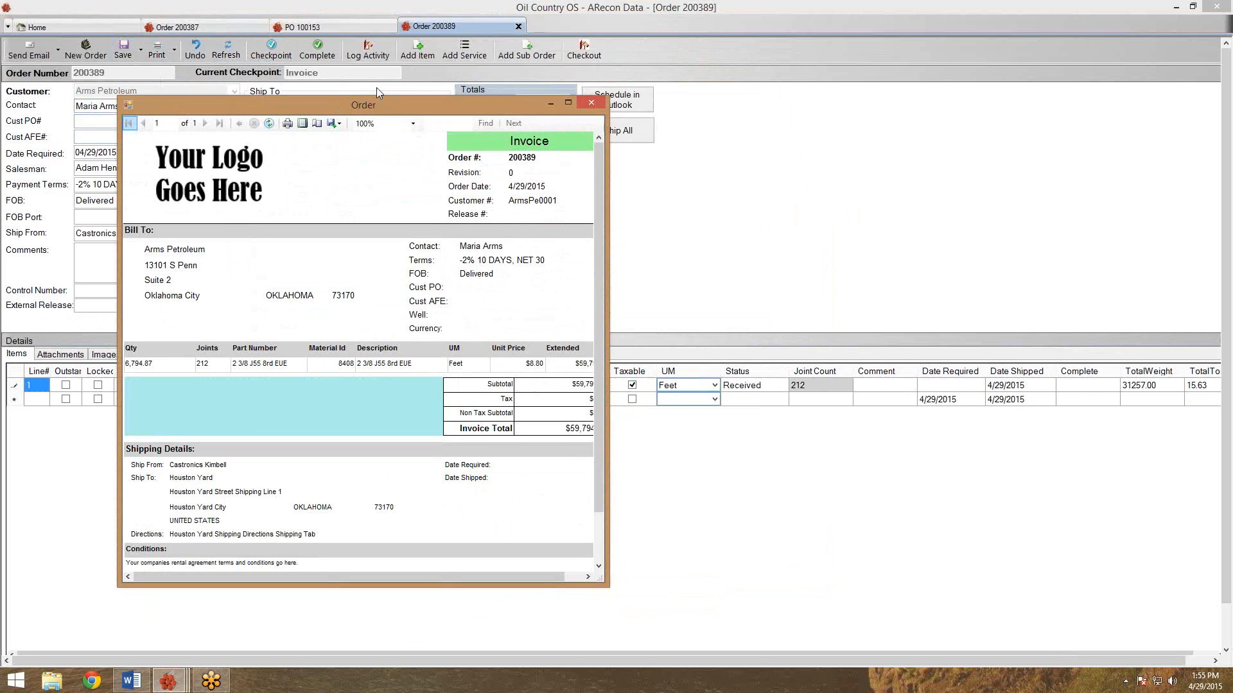
left_click_drag(592, 564, 719, 628)
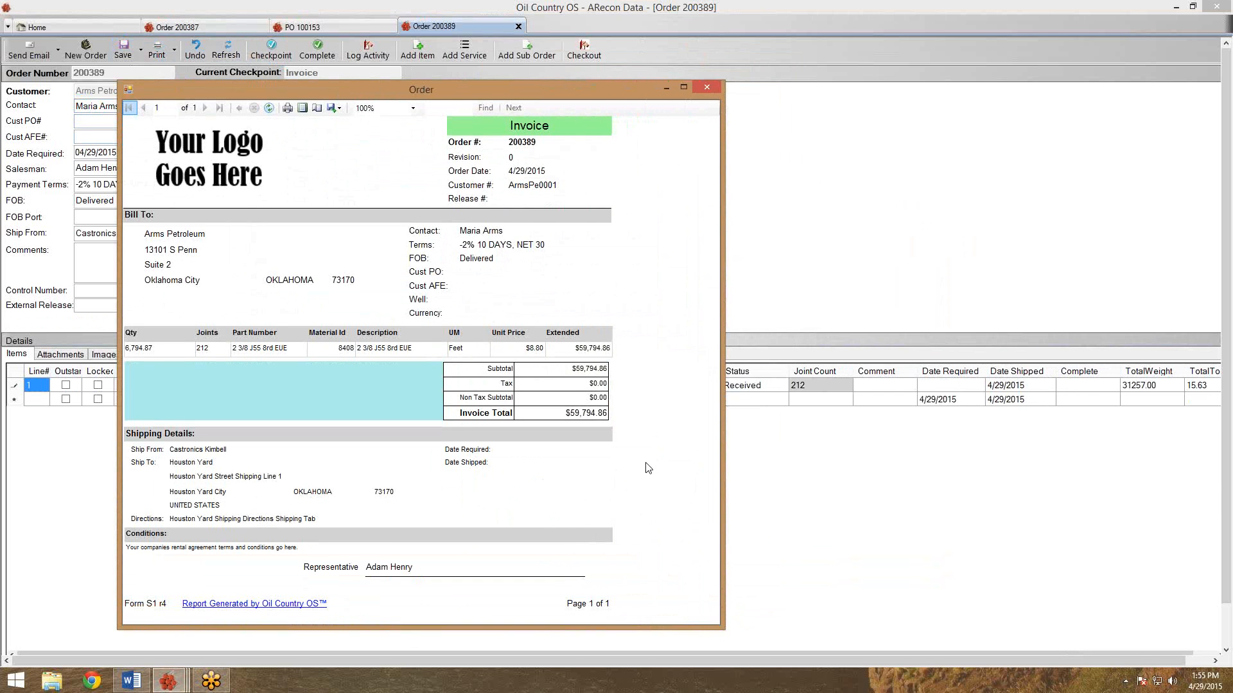
left_click(707, 87)
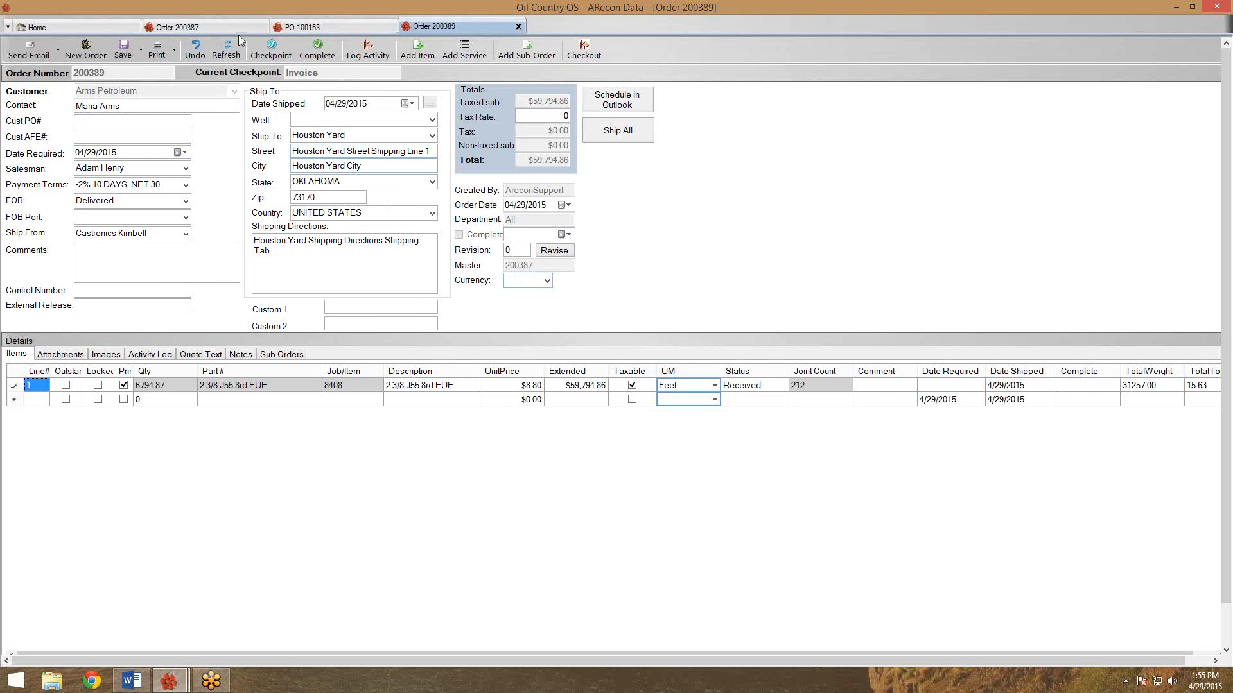
left_click(218, 24)
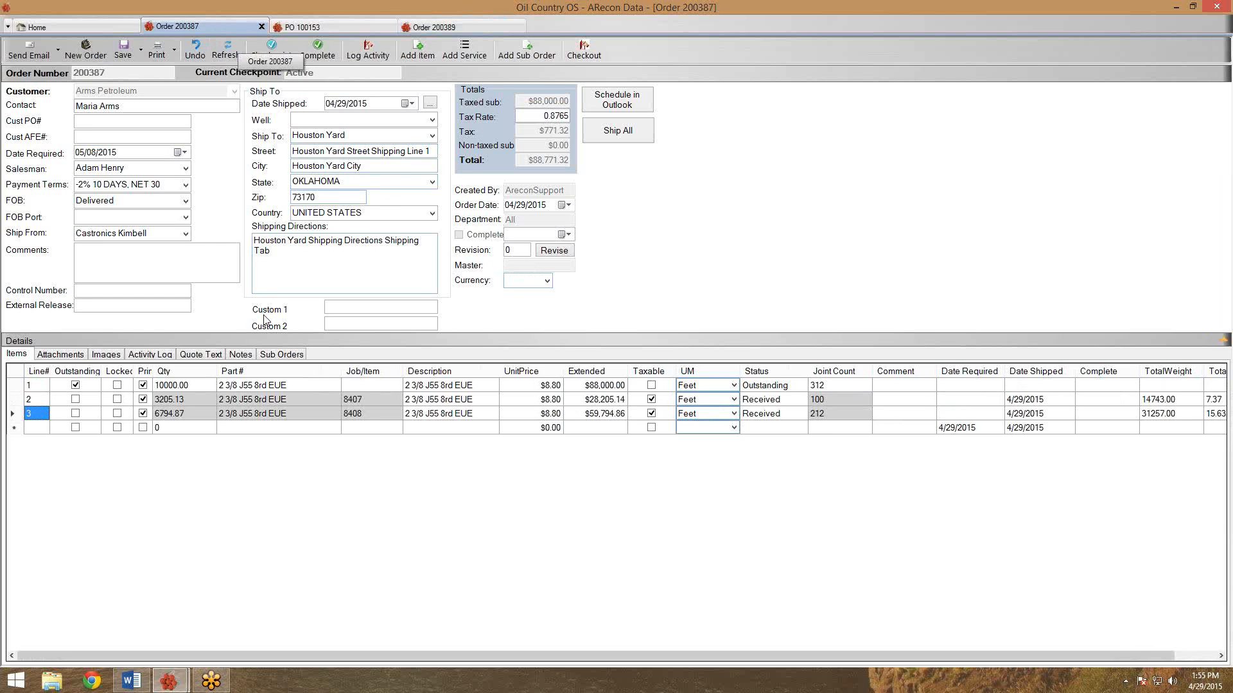
left_click(290, 357)
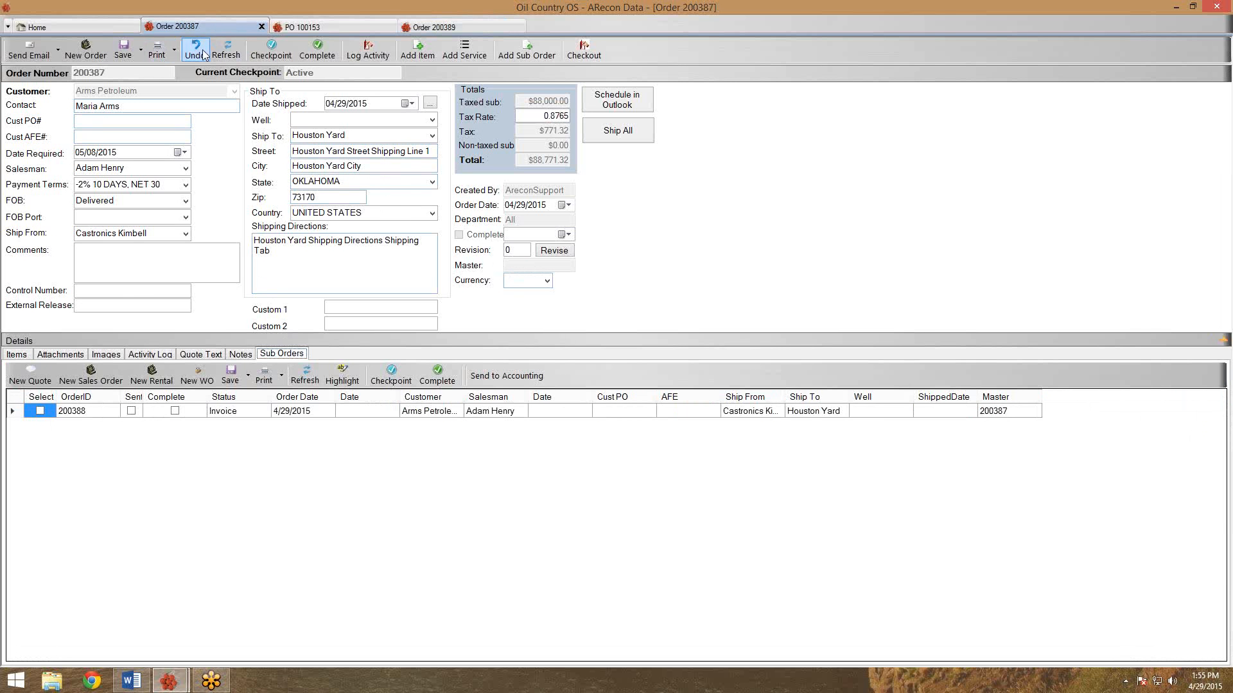
left_click(305, 378)
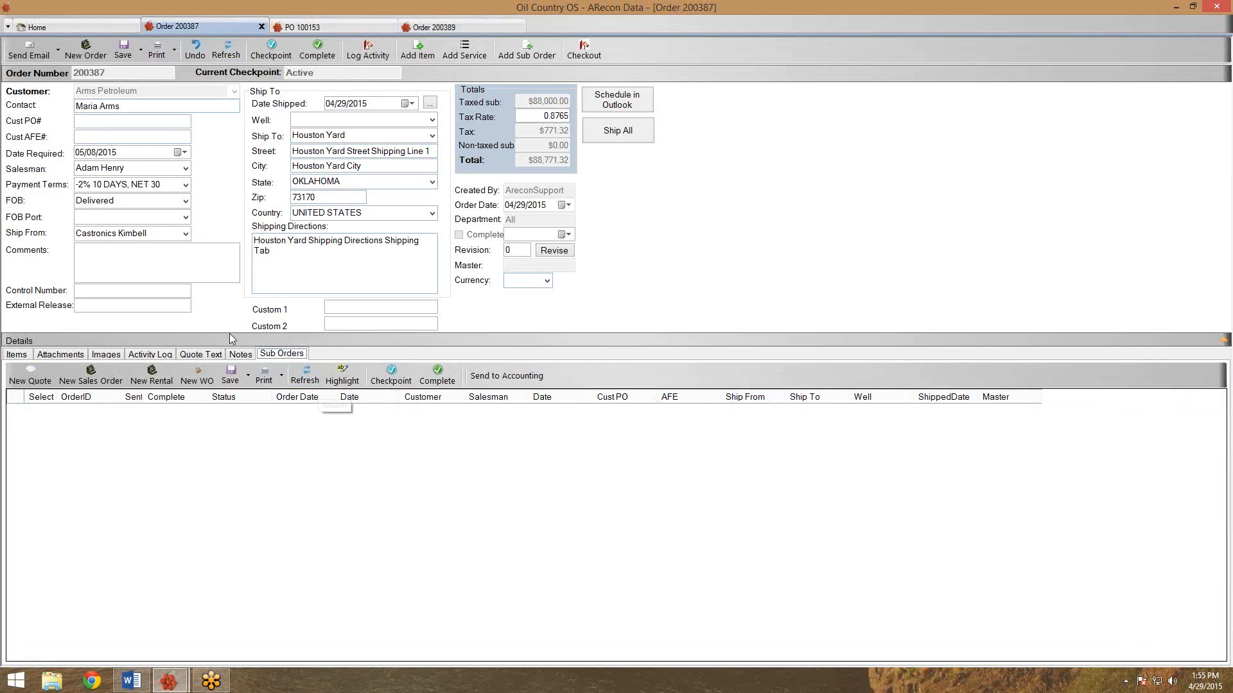
left_click(215, 58)
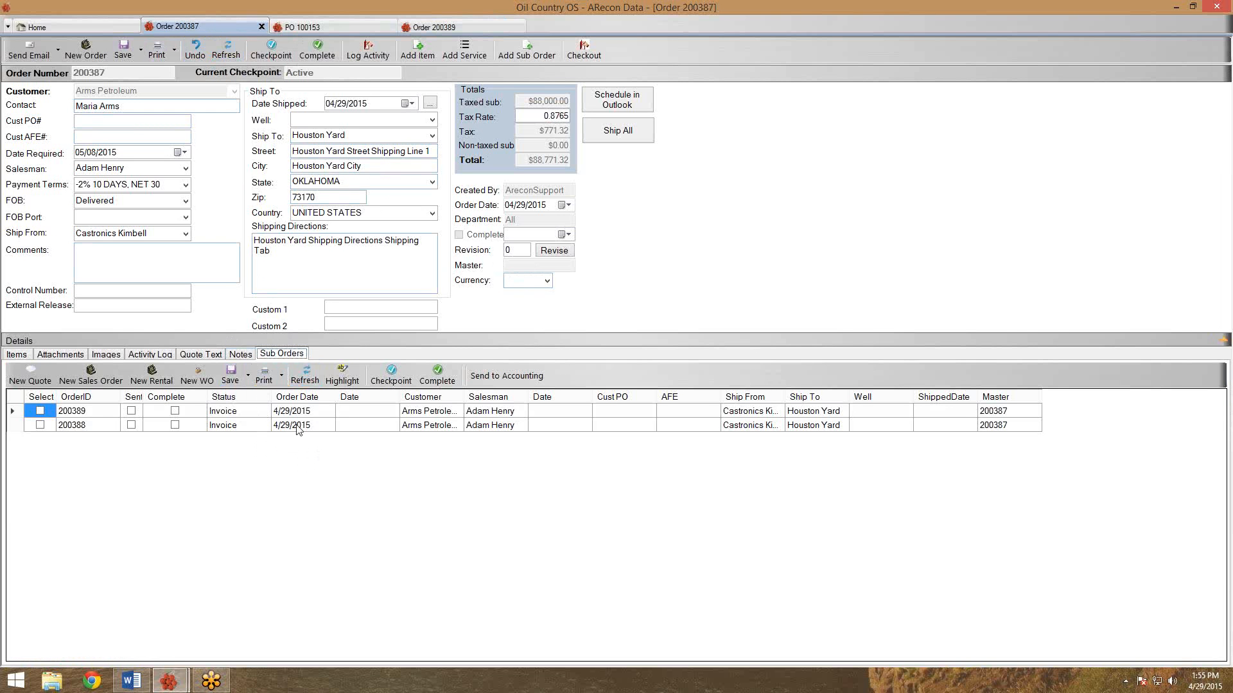
left_click_drag(121, 398, 134, 402)
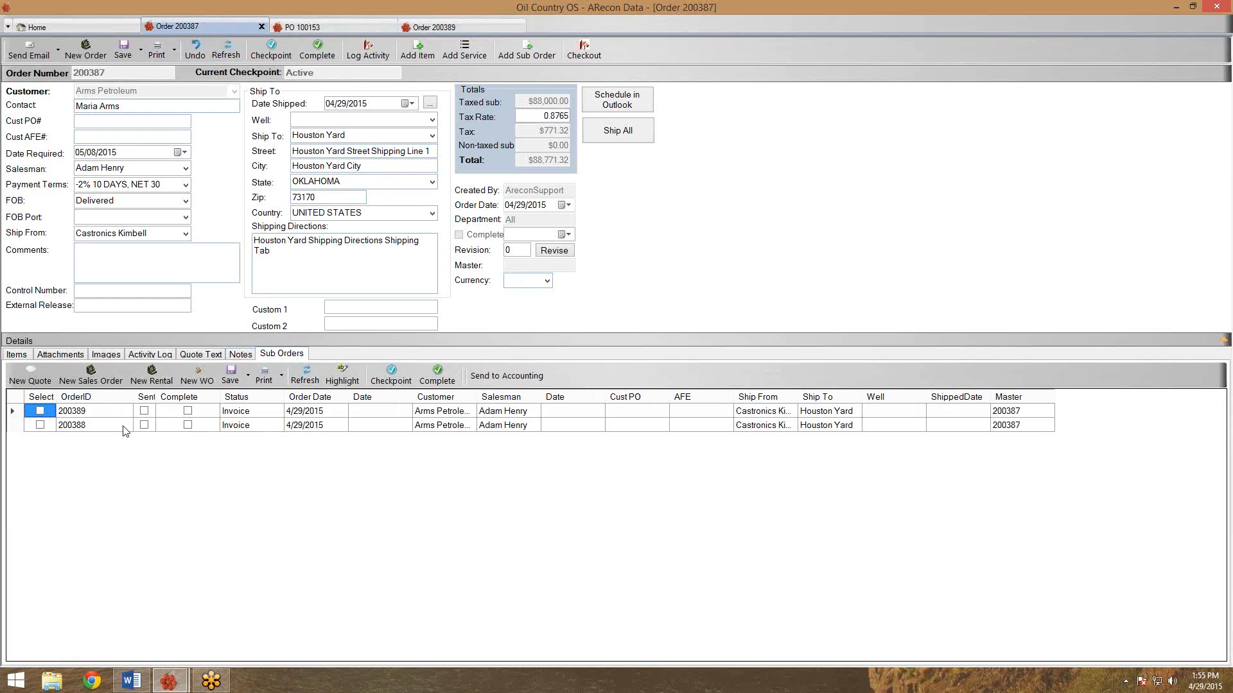
left_click(500, 24)
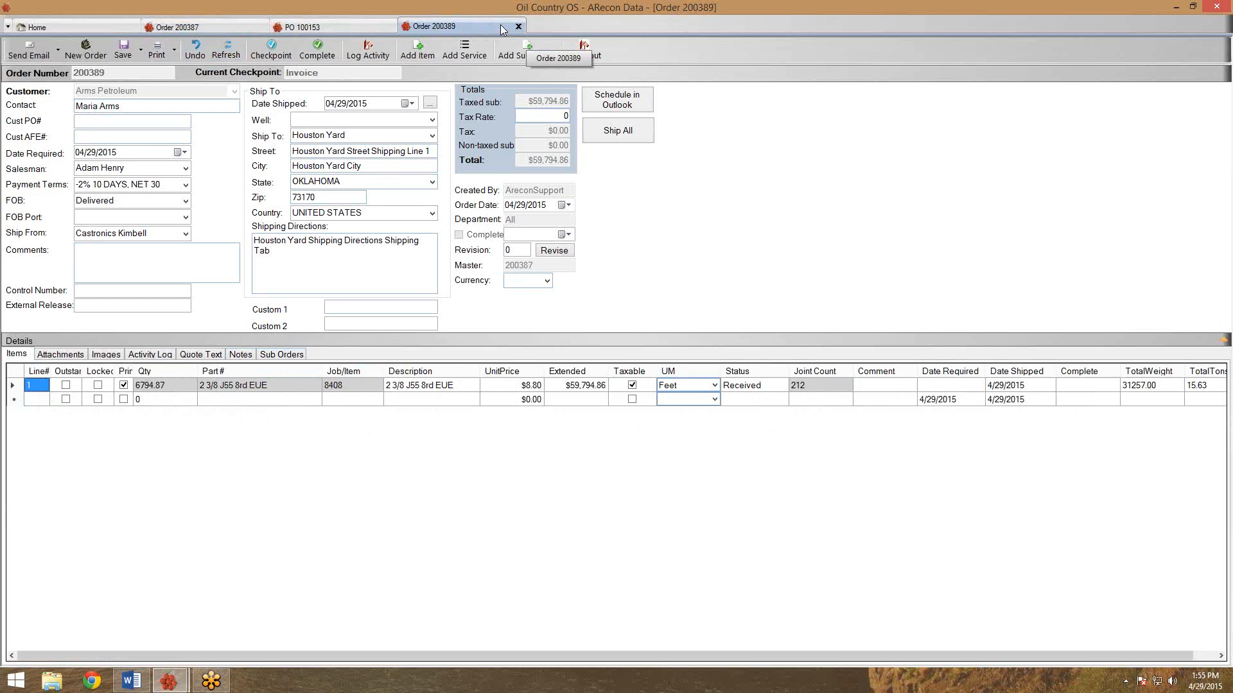
Complete sub order 200389 along with its jobs, then close it.
left_click(317, 51)
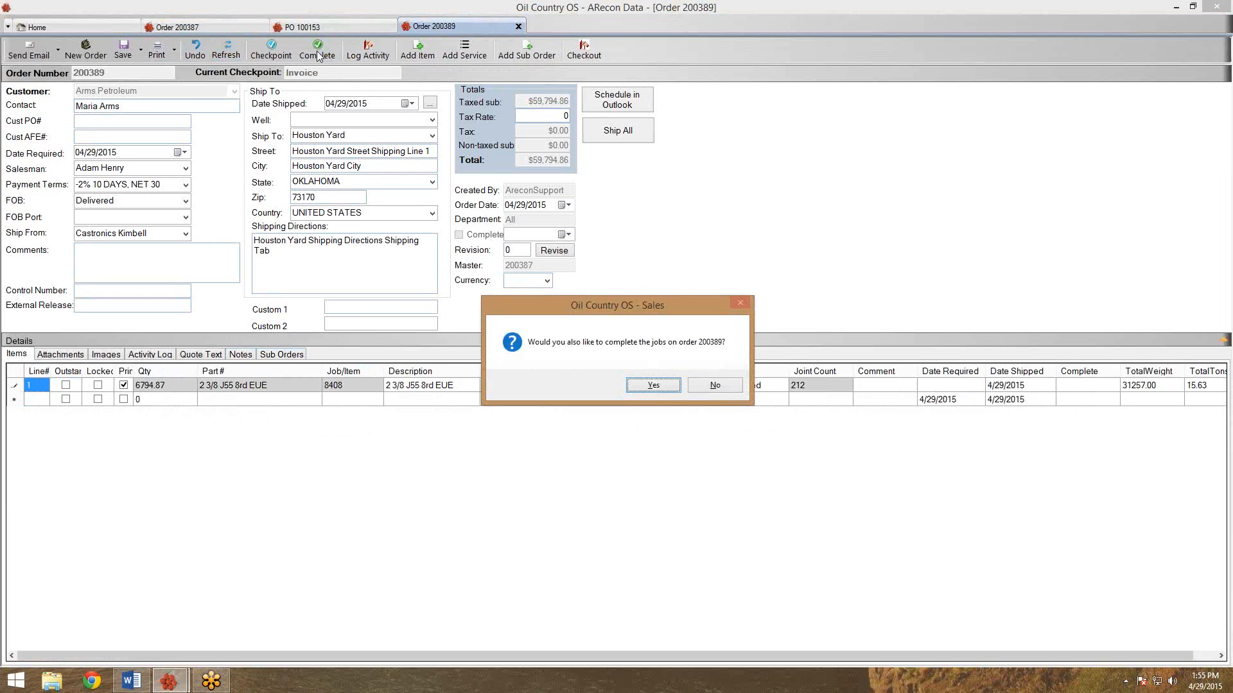
left_click(654, 385)
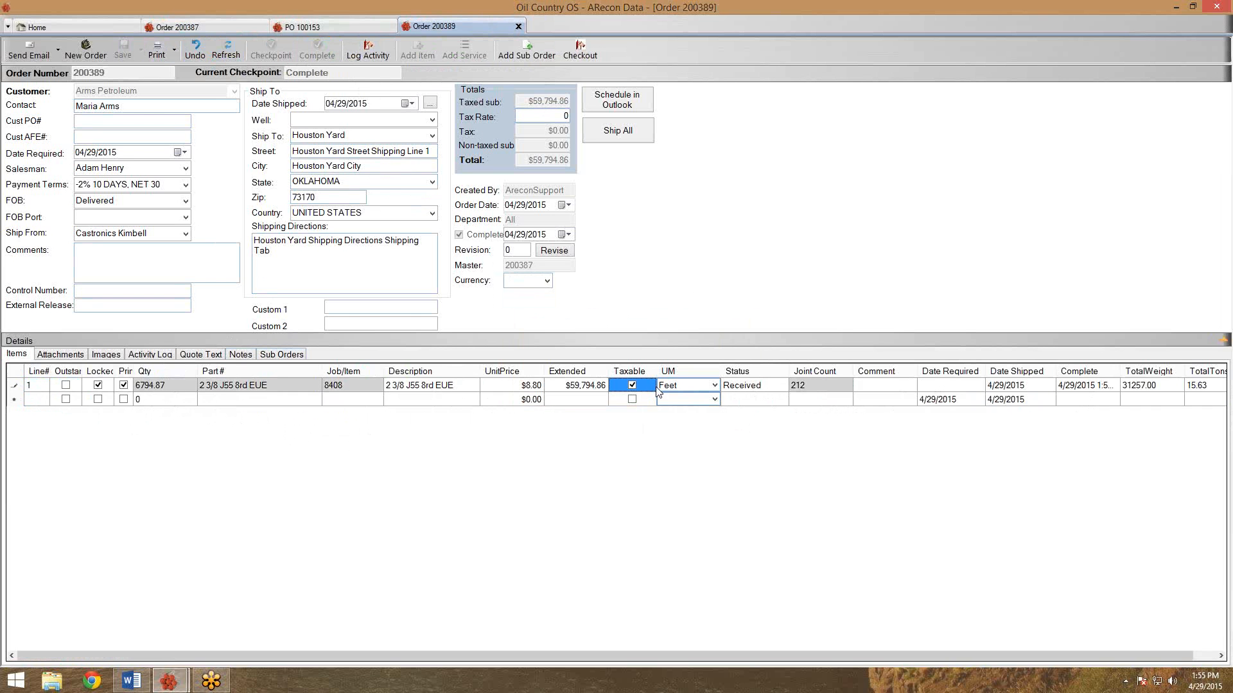
left_click(518, 27)
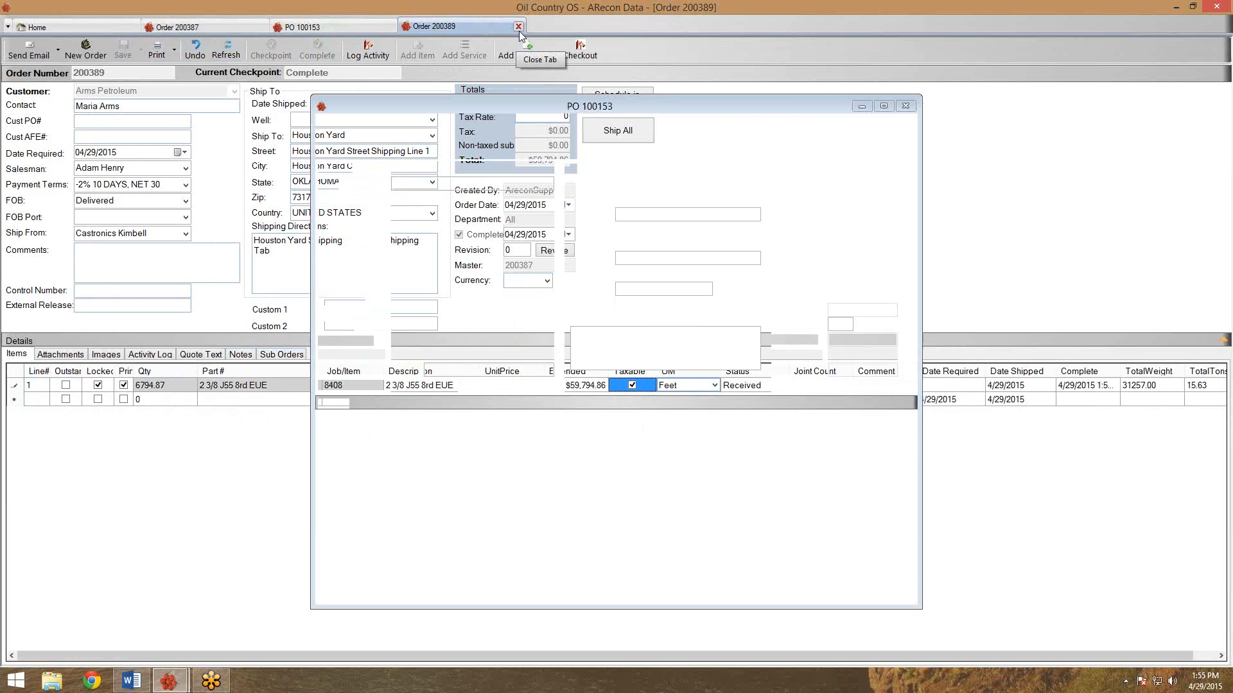
Refresh order 200387, check its line items and Locked column, then select sub order 200388.
left_click(260, 28)
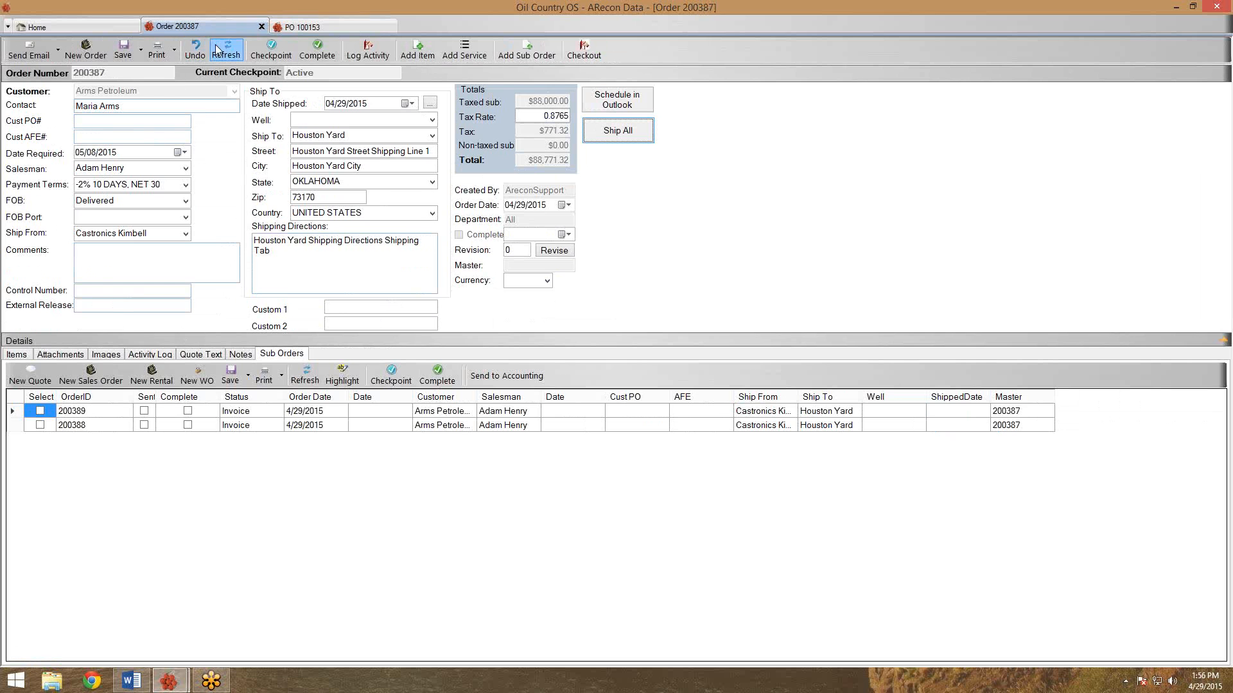
left_click(226, 50)
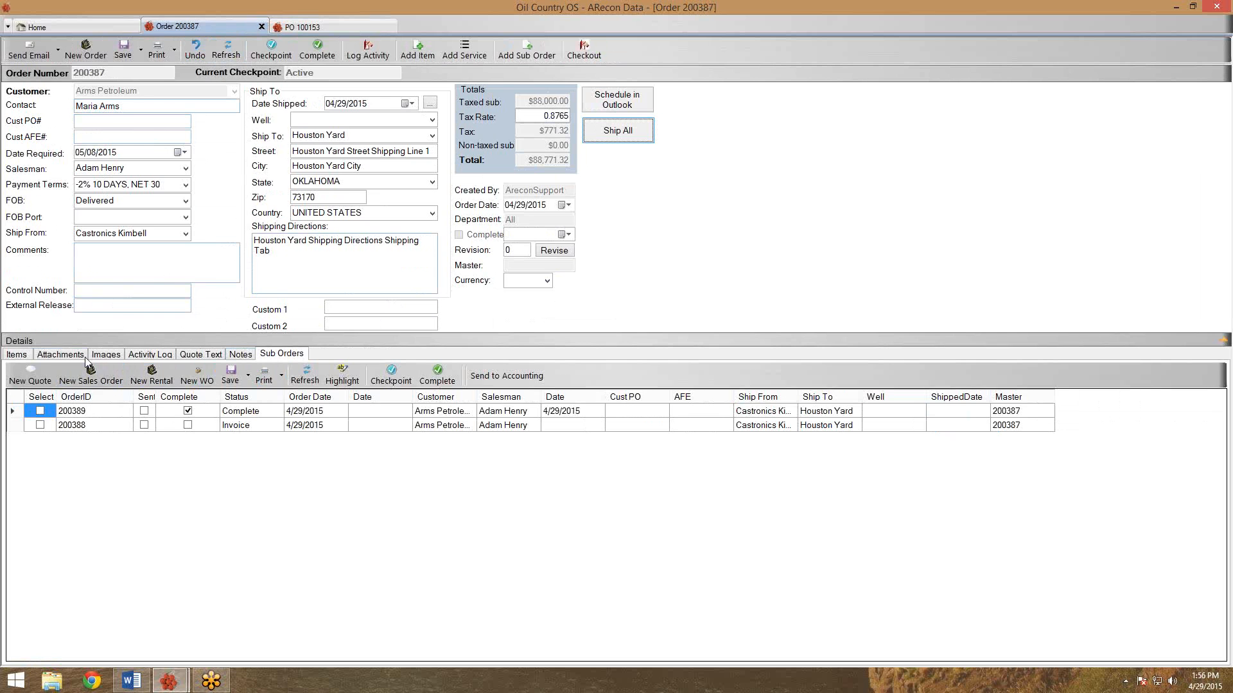
left_click(25, 357)
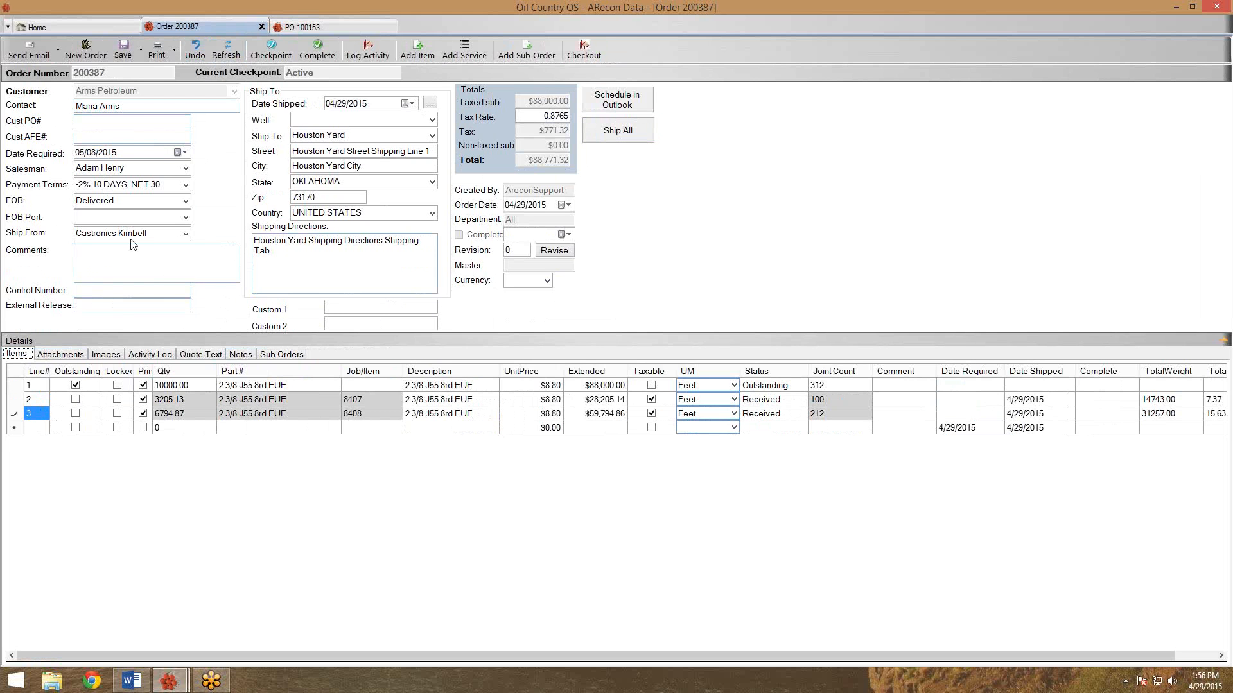
left_click(225, 50)
left_click_drag(134, 366, 151, 368)
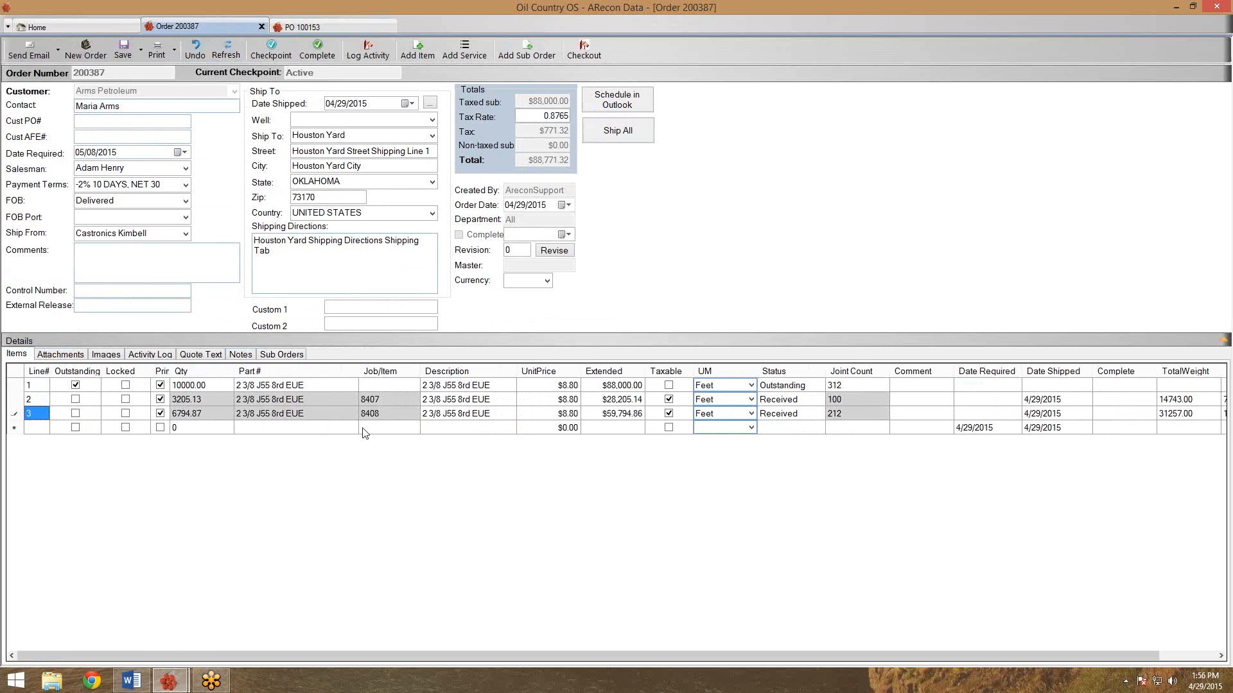
left_click(379, 399)
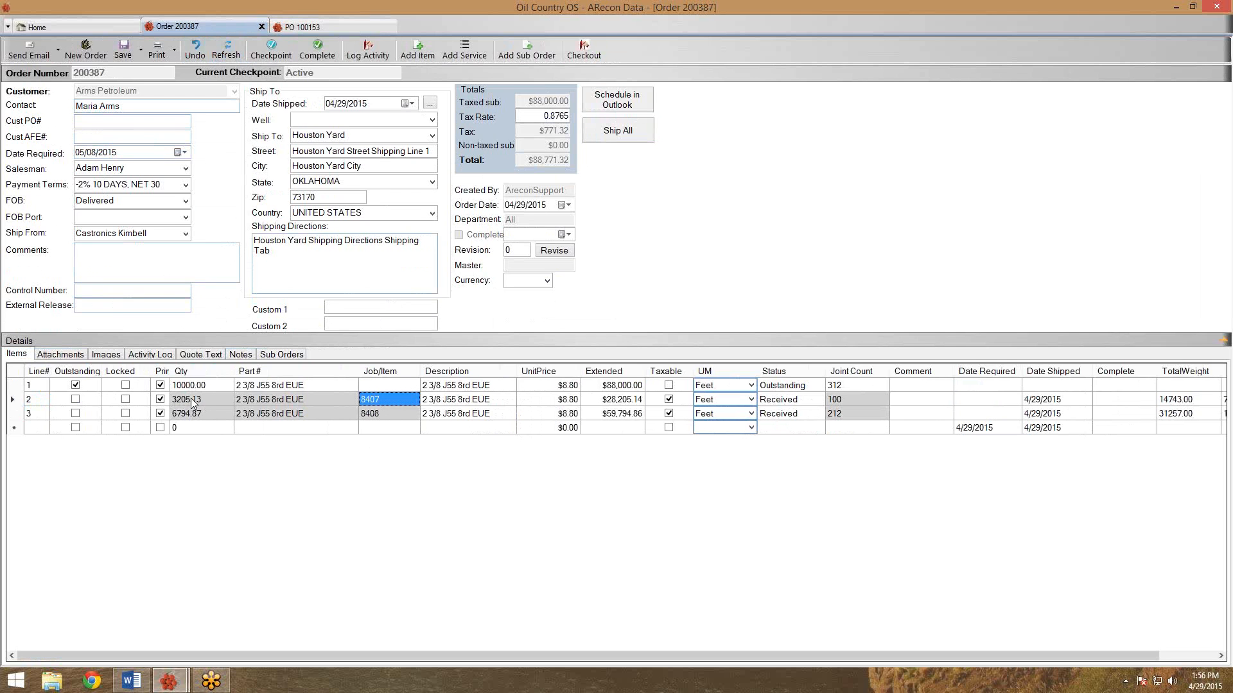
left_click(296, 355)
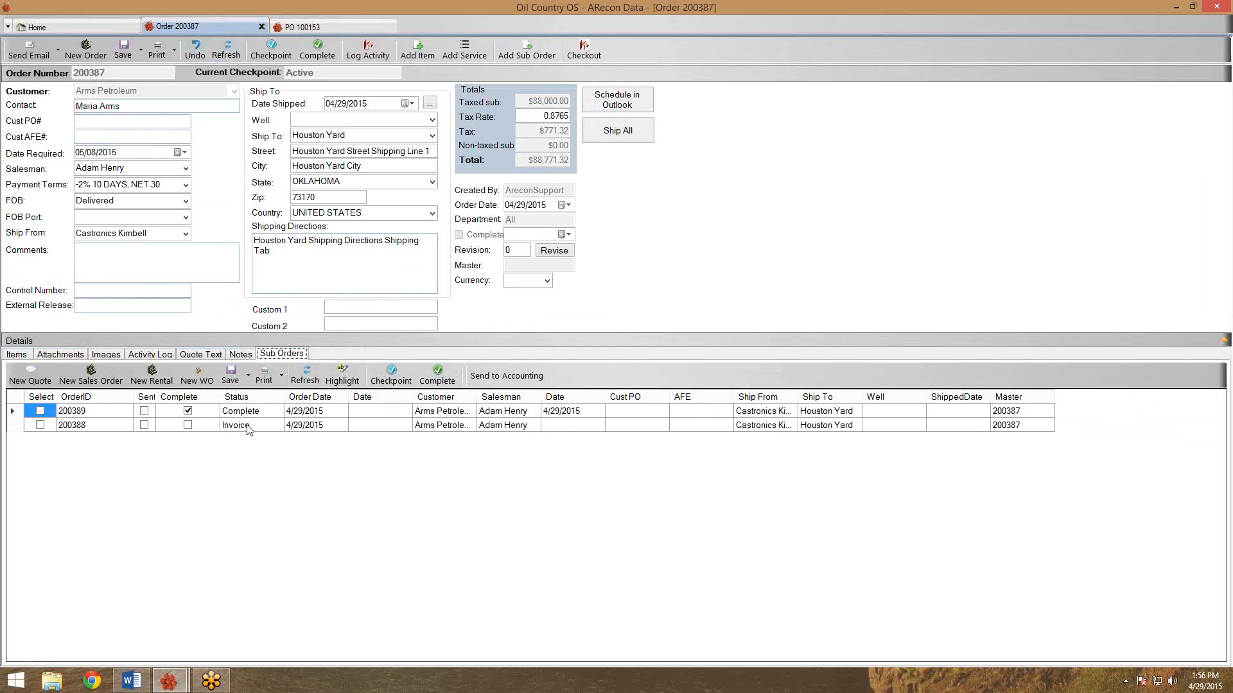
left_click(86, 426)
Open sub order 200388, complete it together with its job, and close it.
double_click(81, 425)
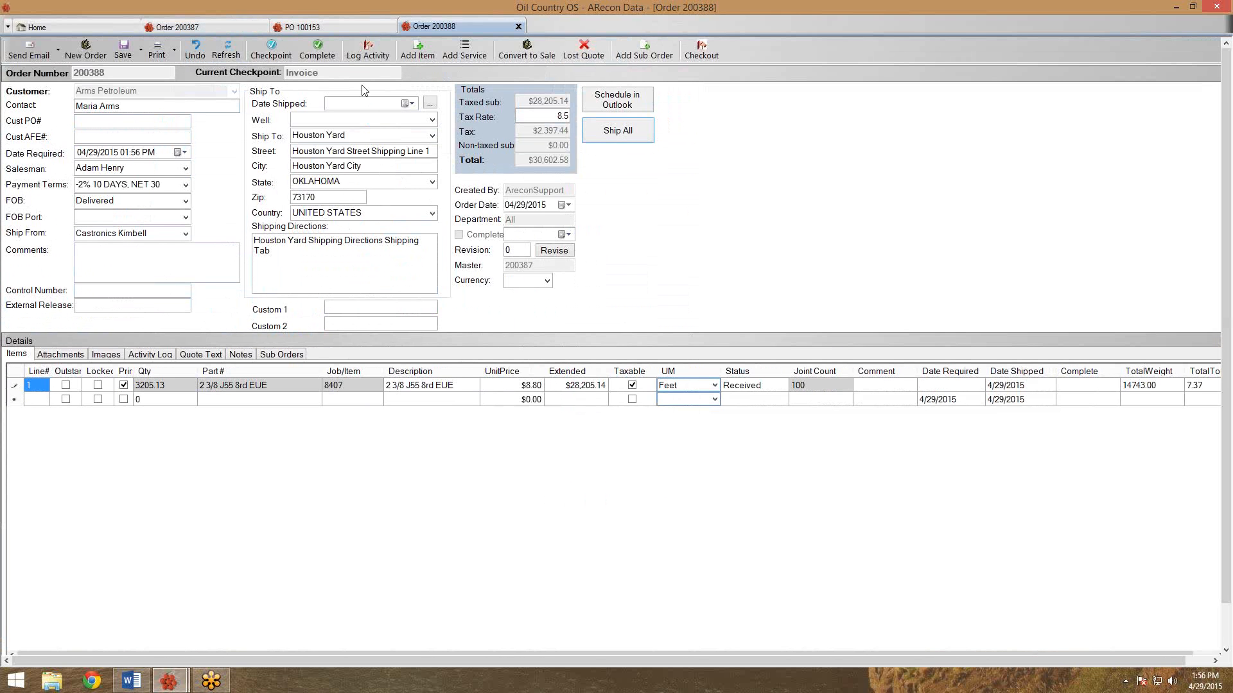
left_click(328, 56)
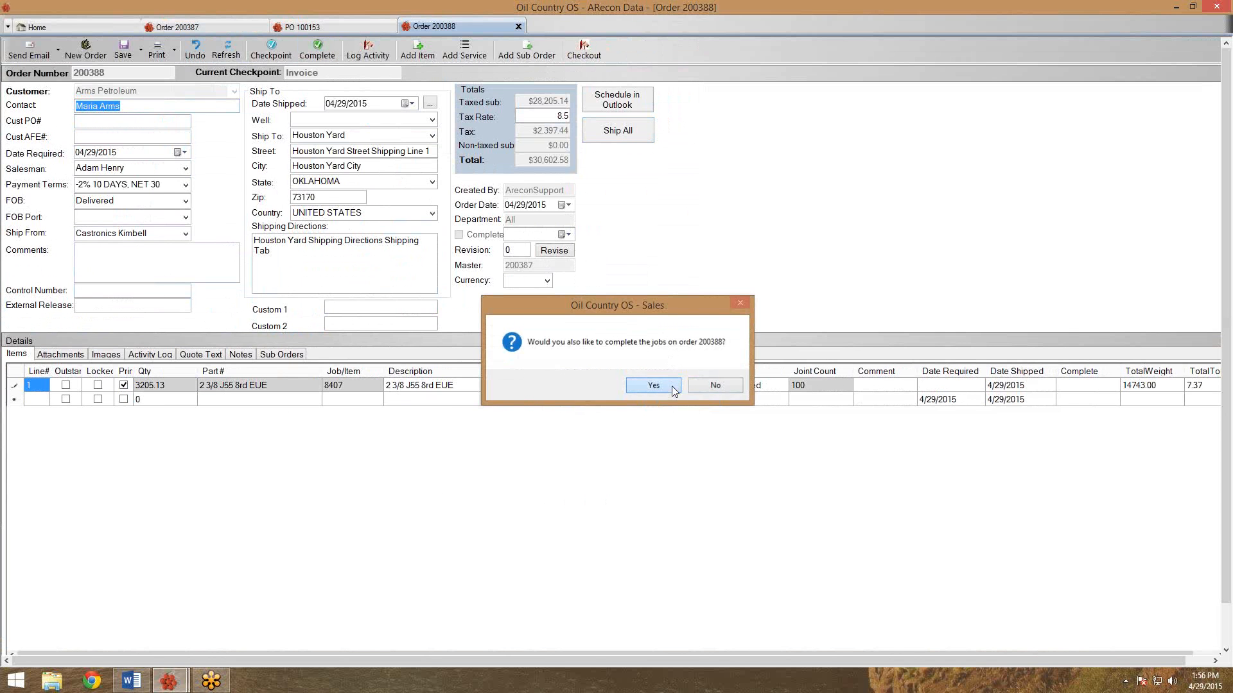
left_click(672, 386)
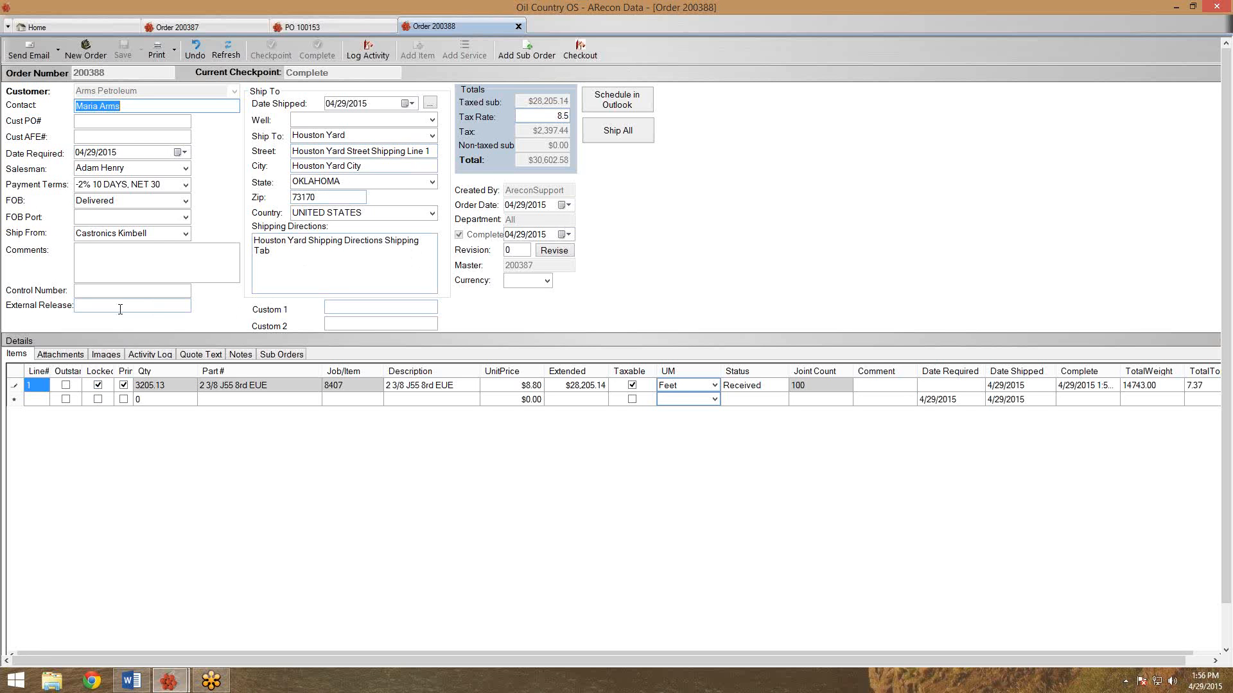
left_click(518, 27)
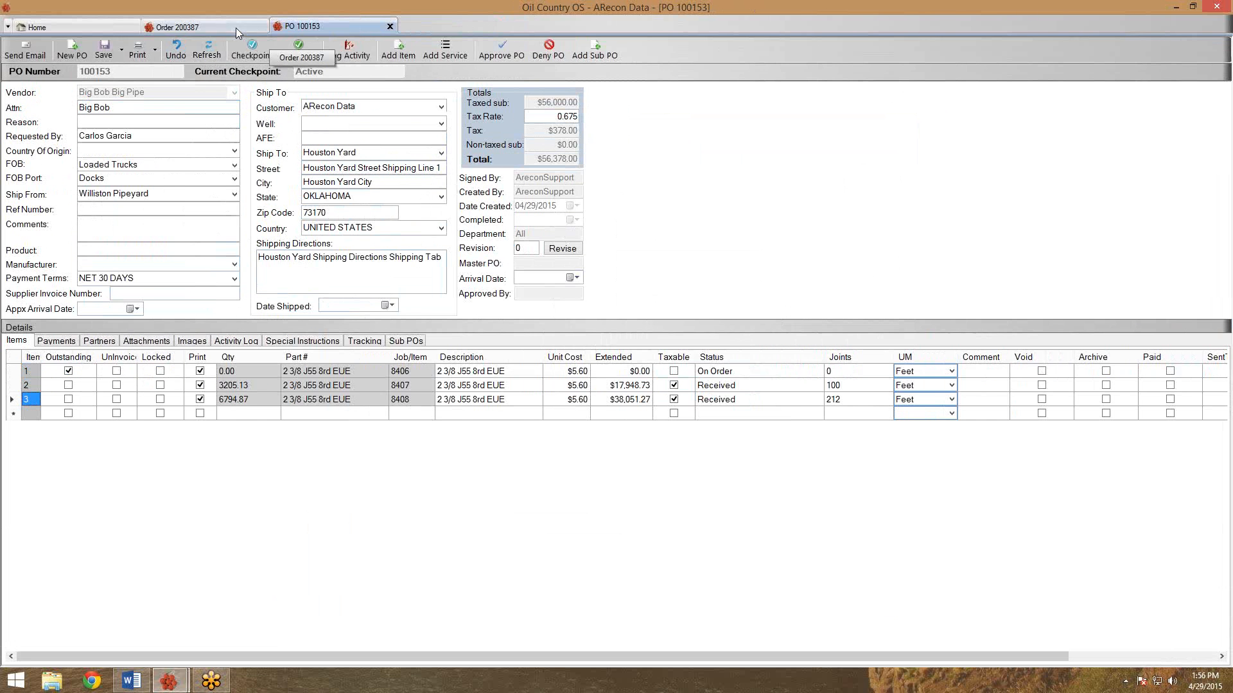
Refresh order 200387, lock received lines 2 and 3 (jobs 8407 and 8408), and save.
left_click(234, 26)
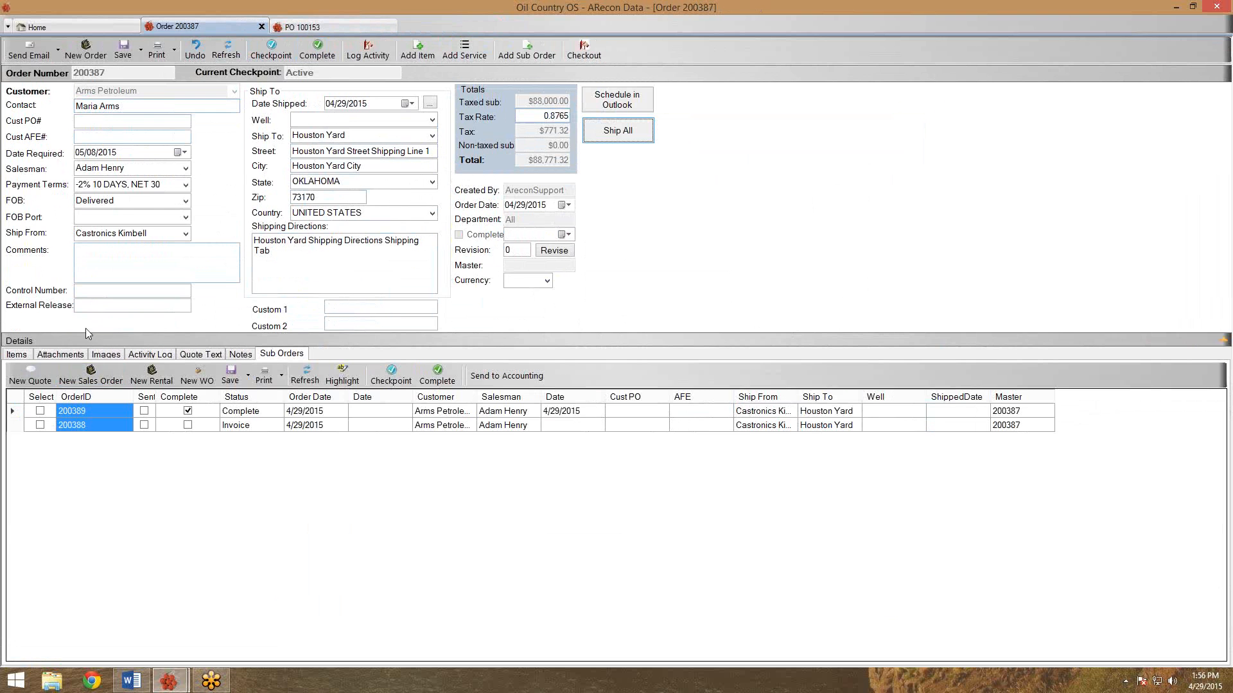
left_click(226, 50)
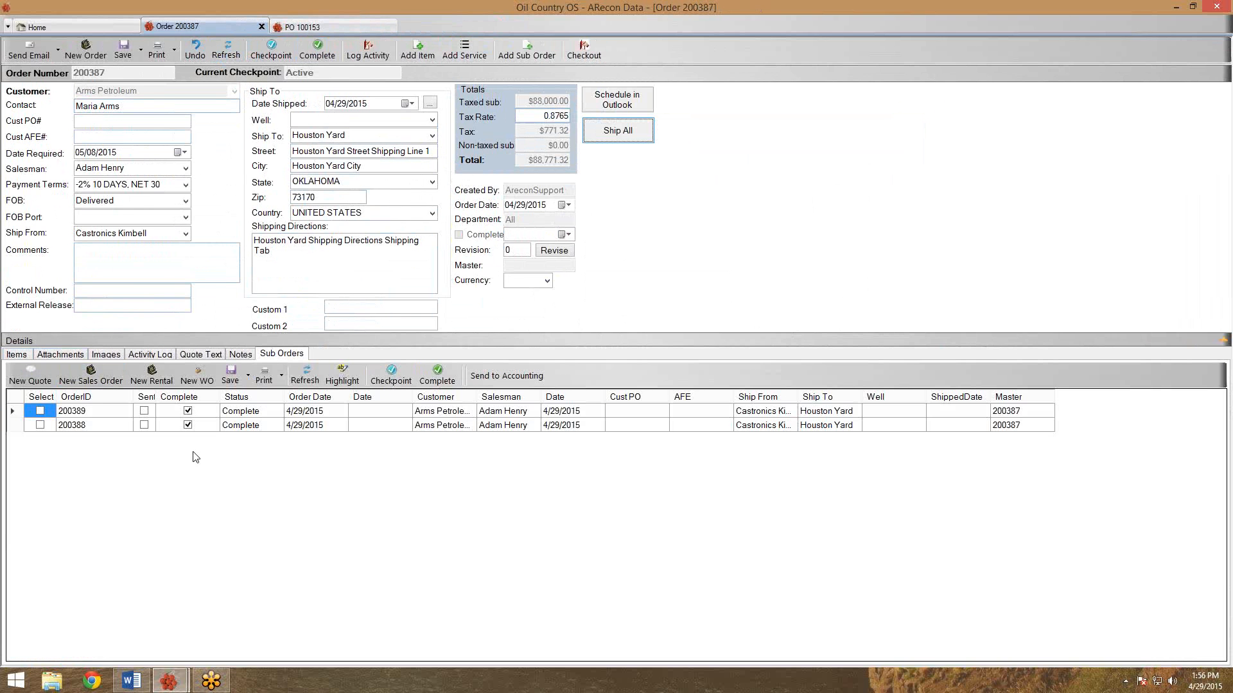
left_click(17, 354)
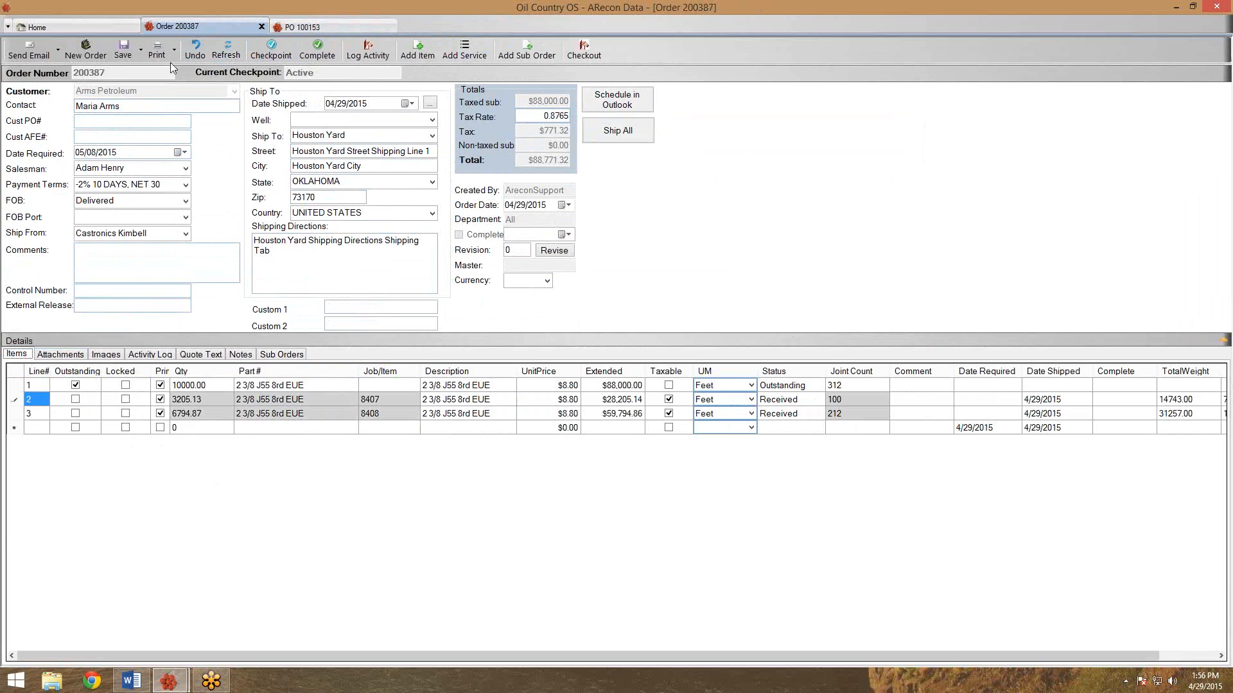
left_click(226, 50)
left_click(126, 400)
left_click(126, 414)
left_click(122, 49)
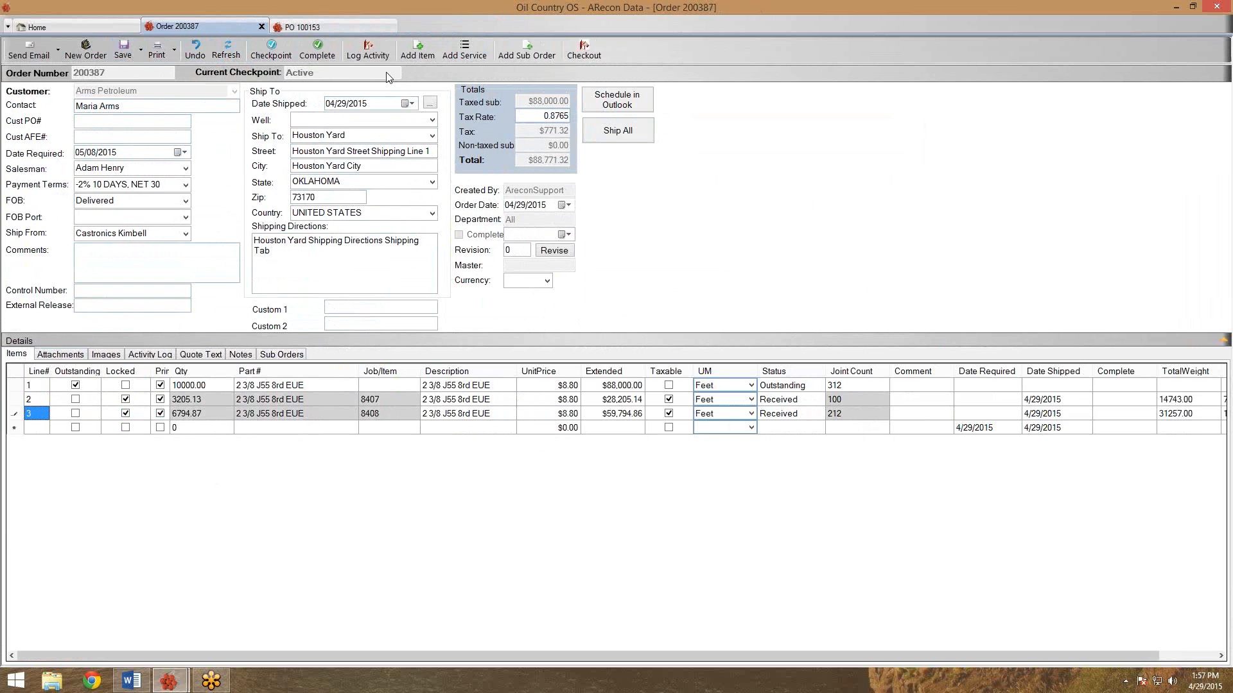
Set order 200387 to the Invoice checkpoint, exclude line 1 from printing, and save.
left_click(265, 52)
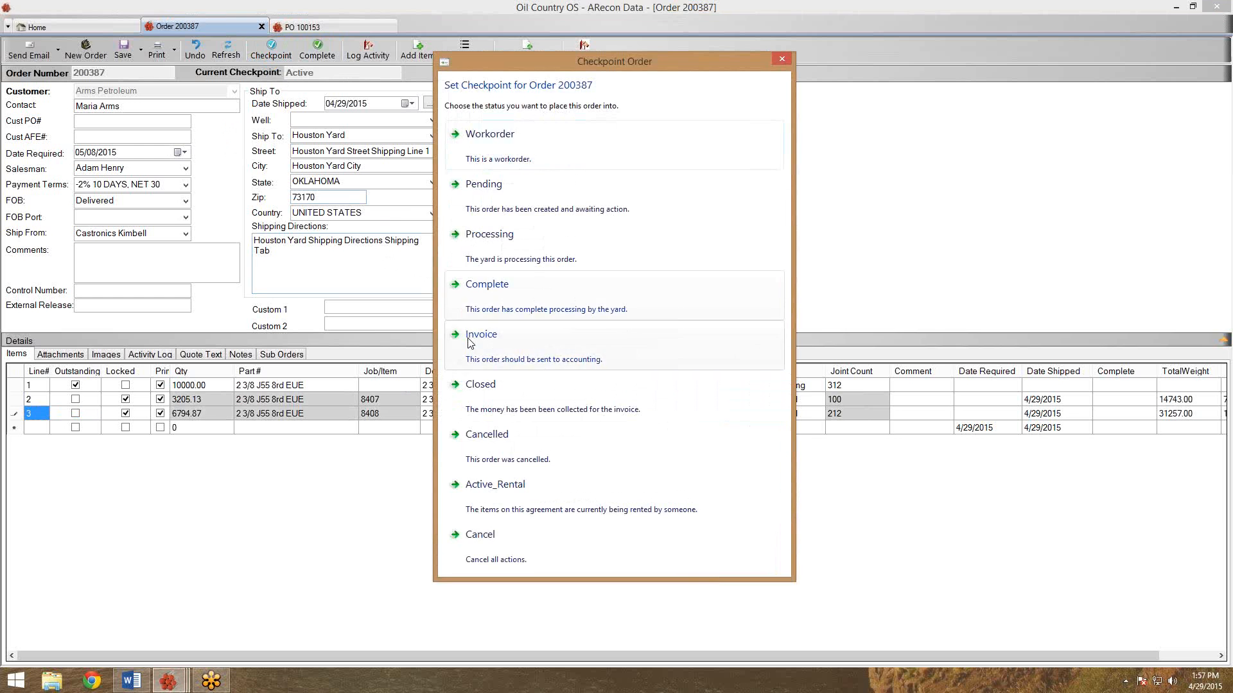
left_click(469, 341)
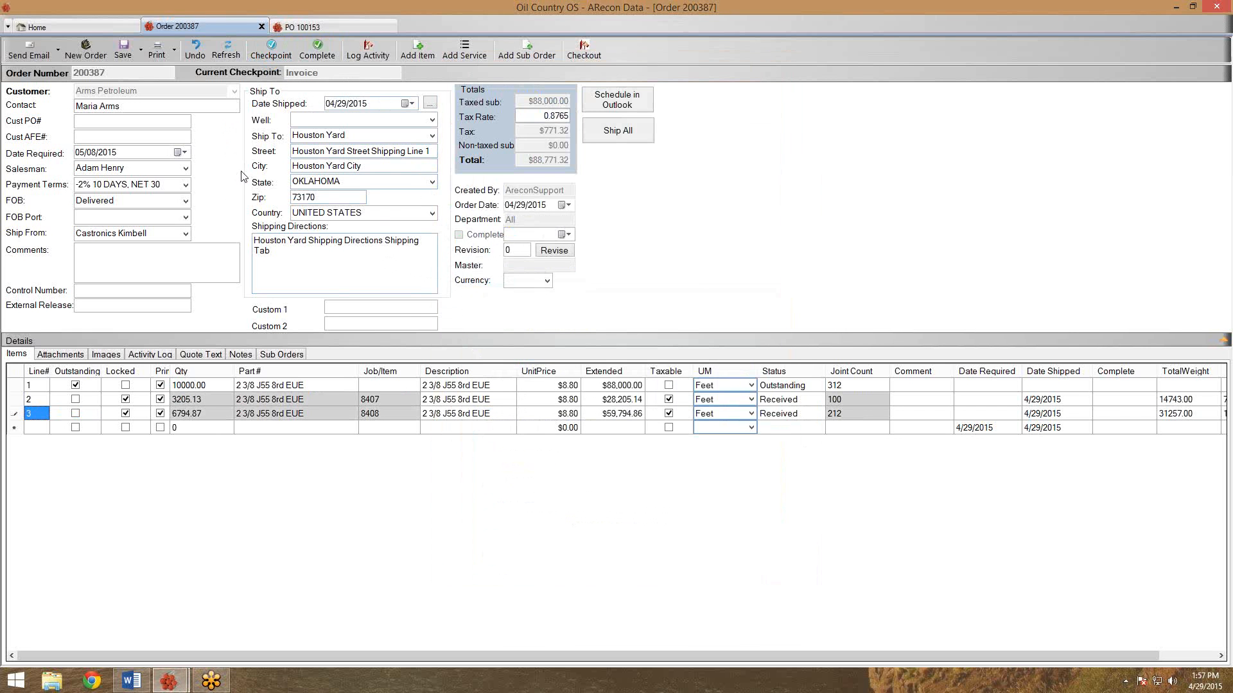
left_click(160, 385)
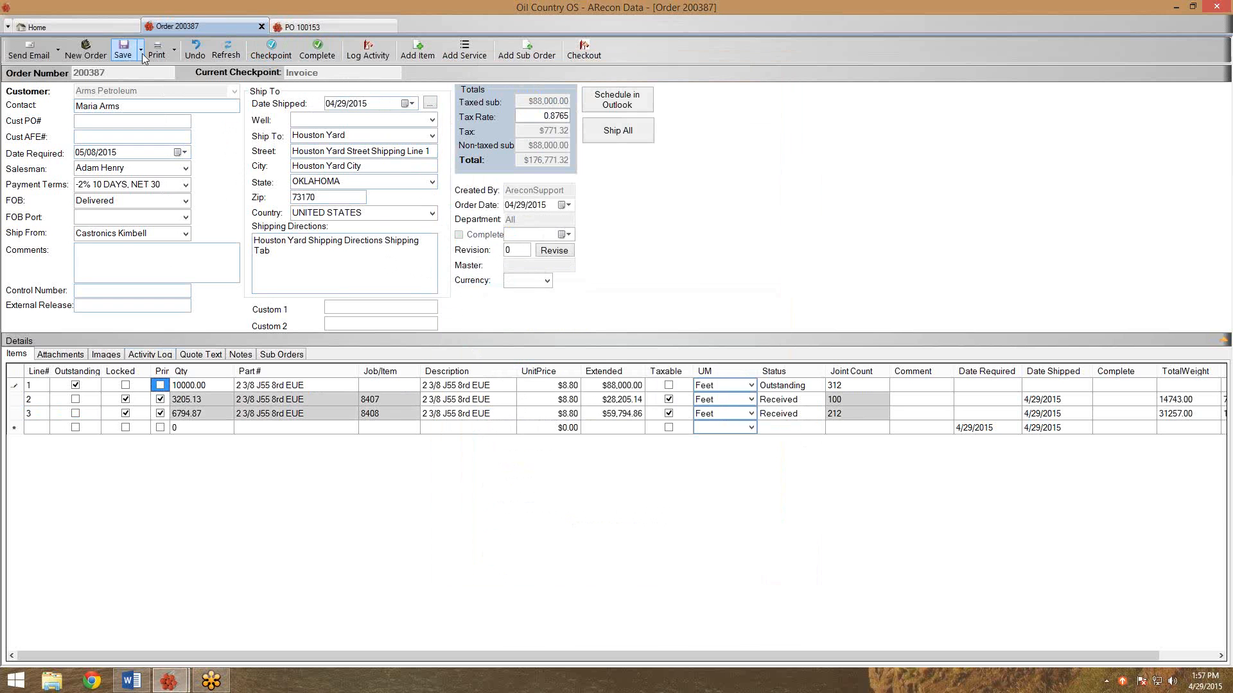
left_click(122, 54)
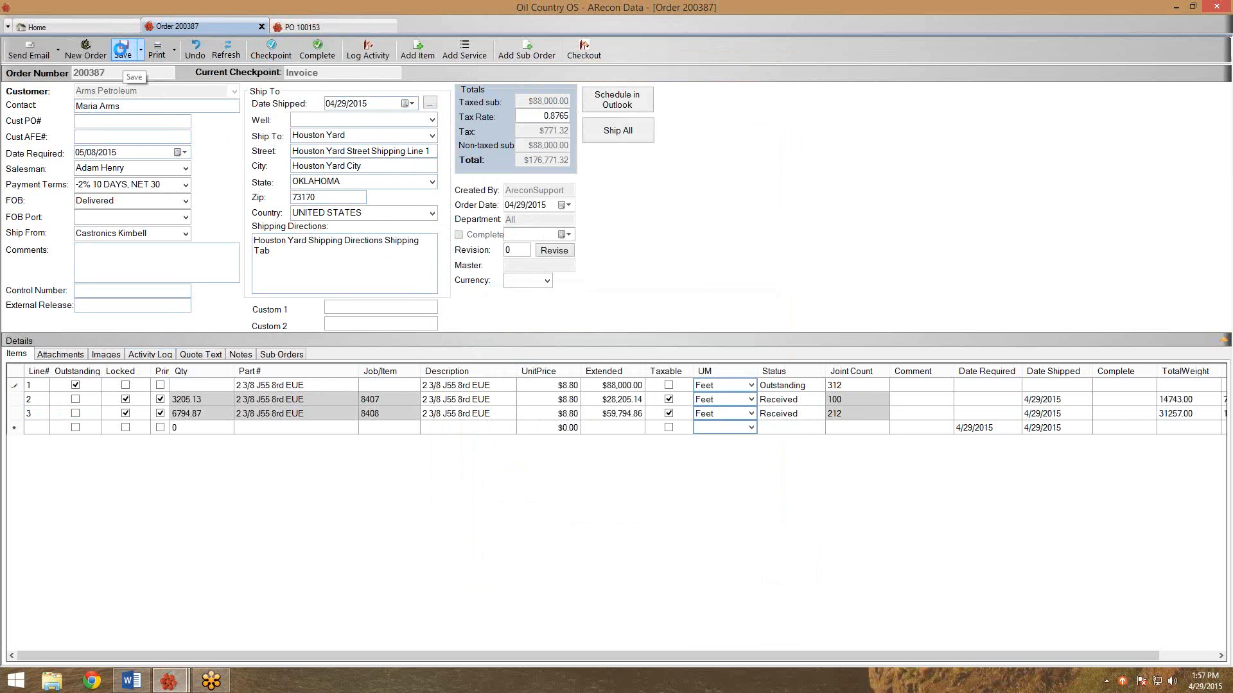
Preview the $88,771.32 printed invoice across all columns, then close the preview.
left_click(152, 51)
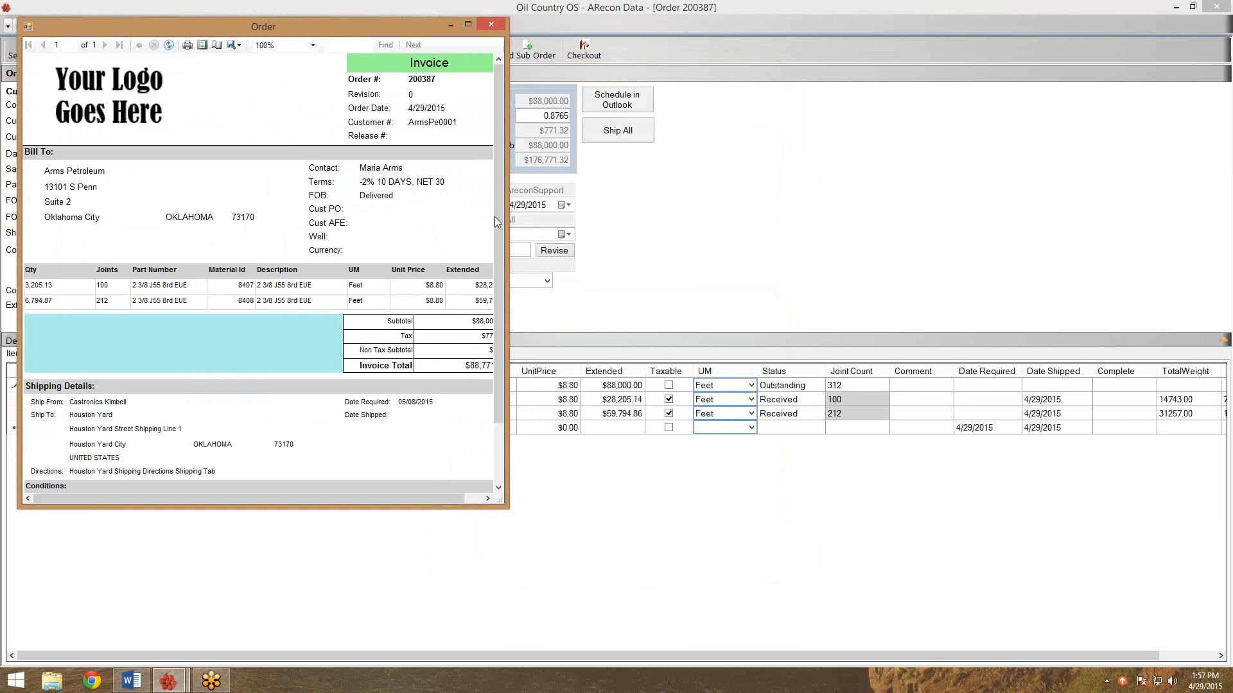
left_click_drag(508, 235, 592, 251)
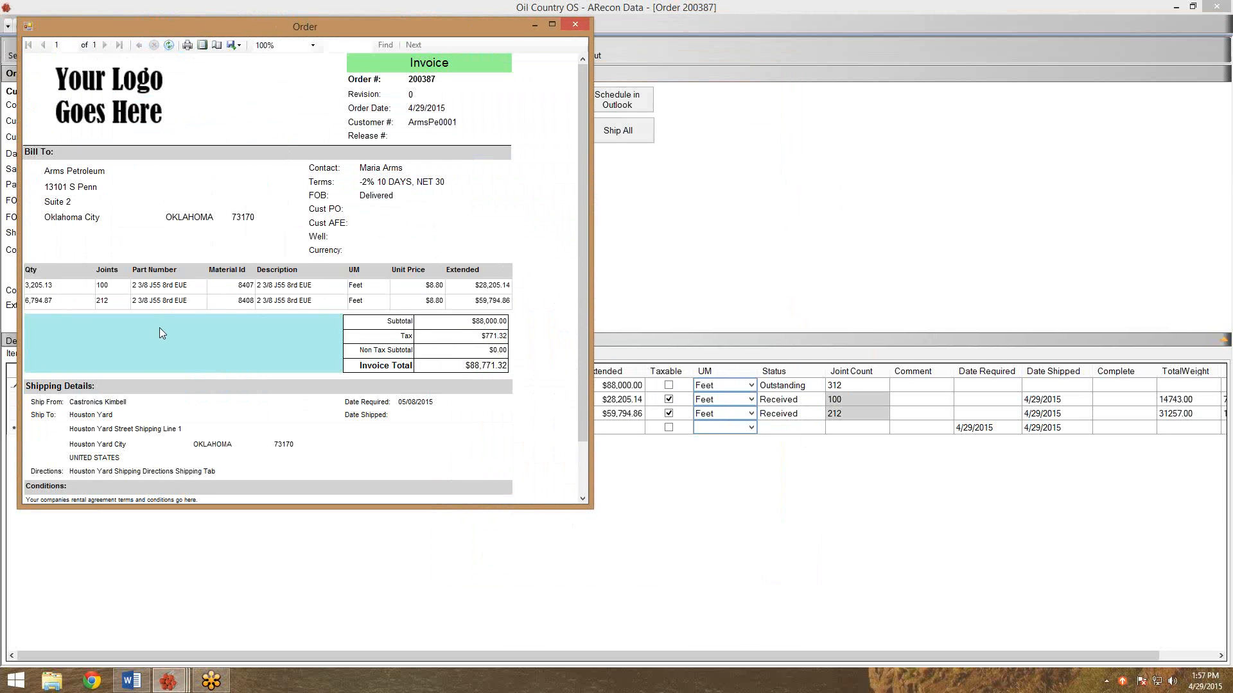
scroll(159, 328, "down", 2)
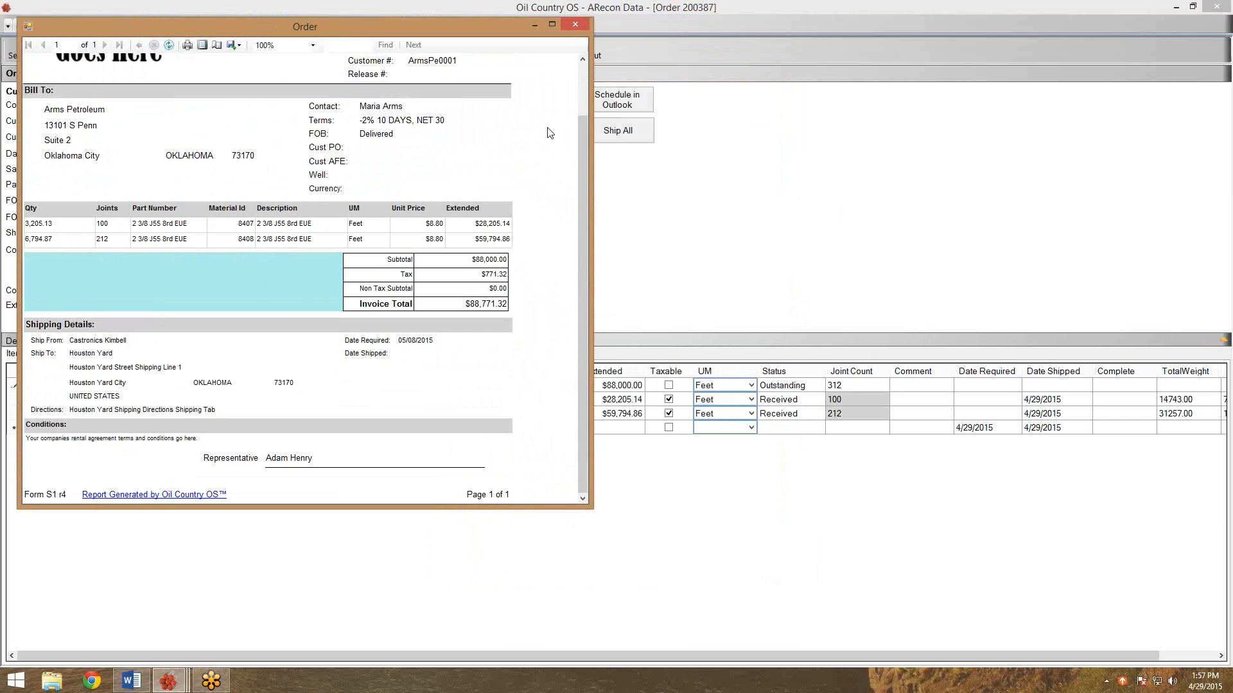
left_click(576, 26)
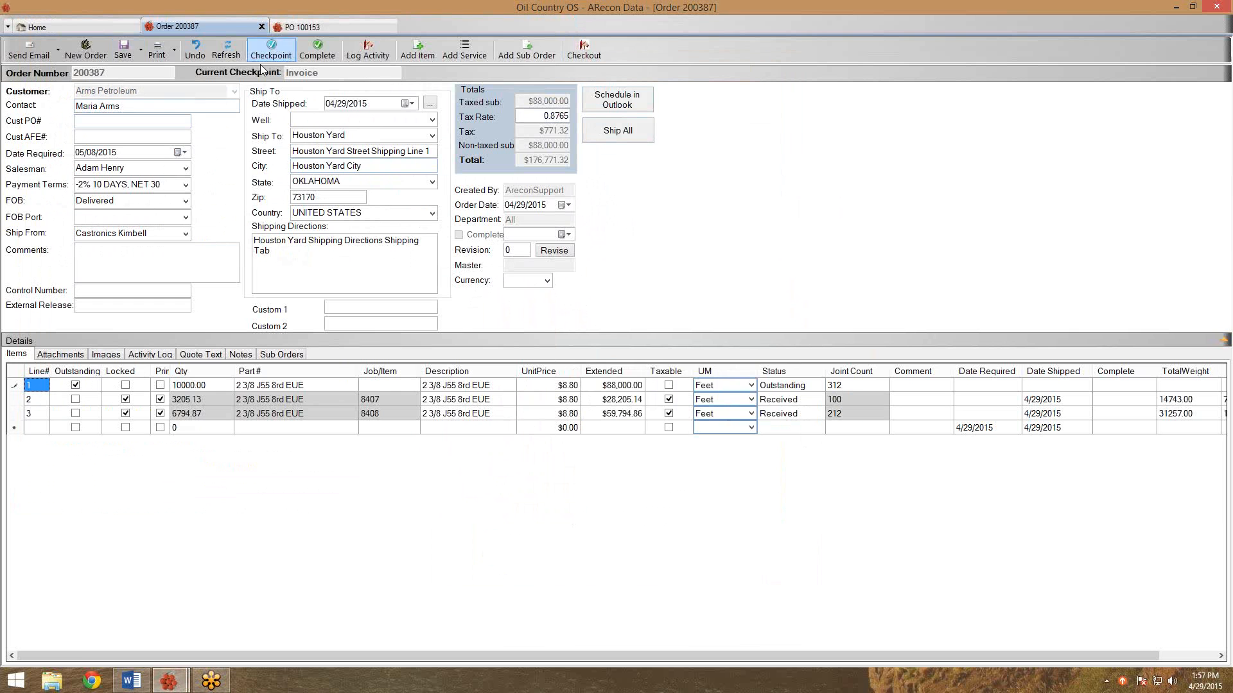
Mark PO 100153 Complete from its line 1 and refresh to confirm the checkpoint.
left_click(321, 29)
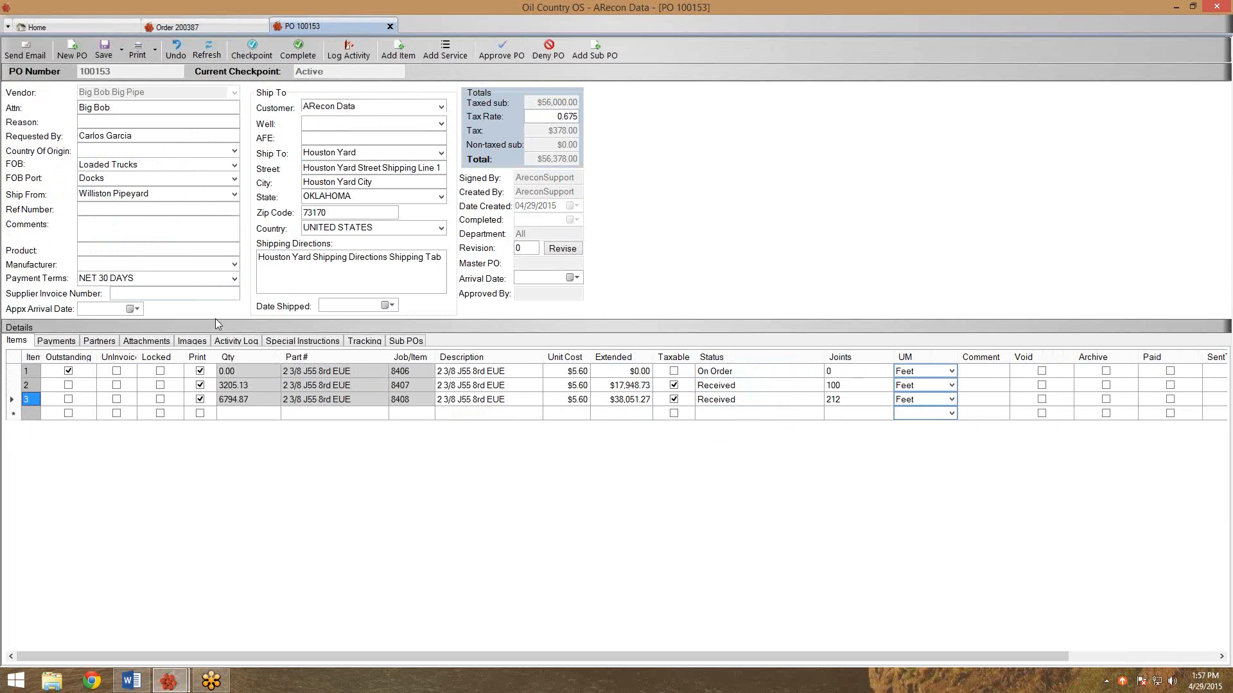
left_click(234, 372)
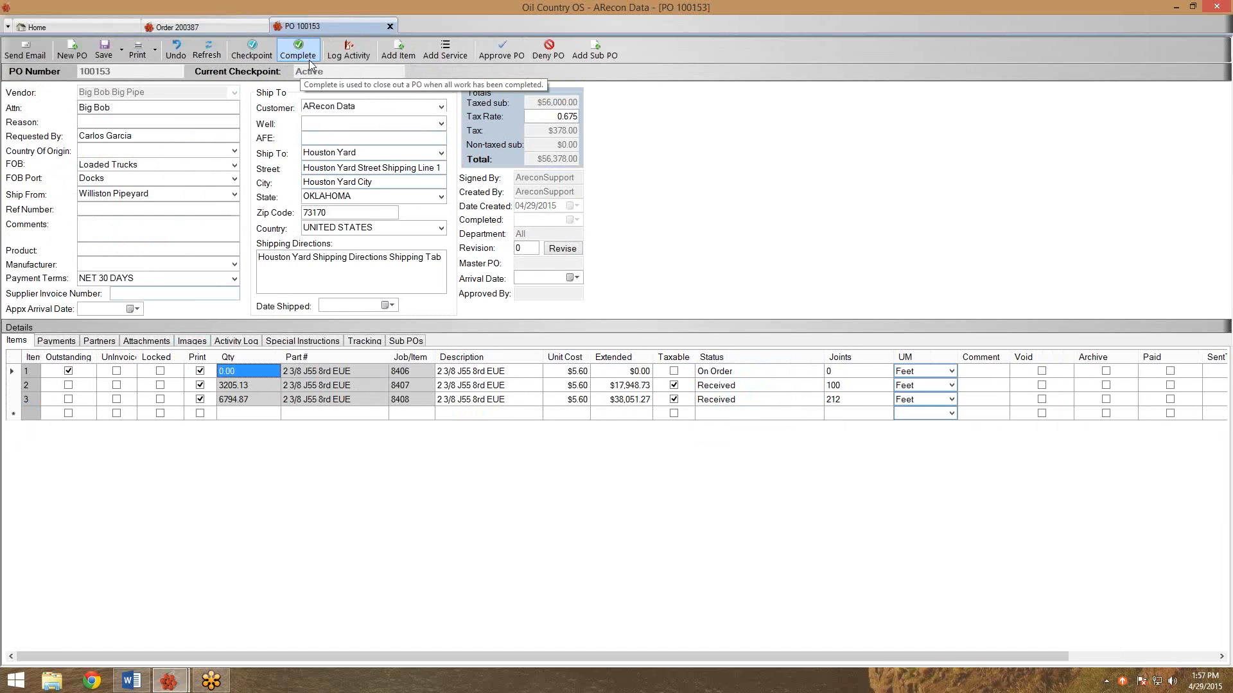
key("Tab")
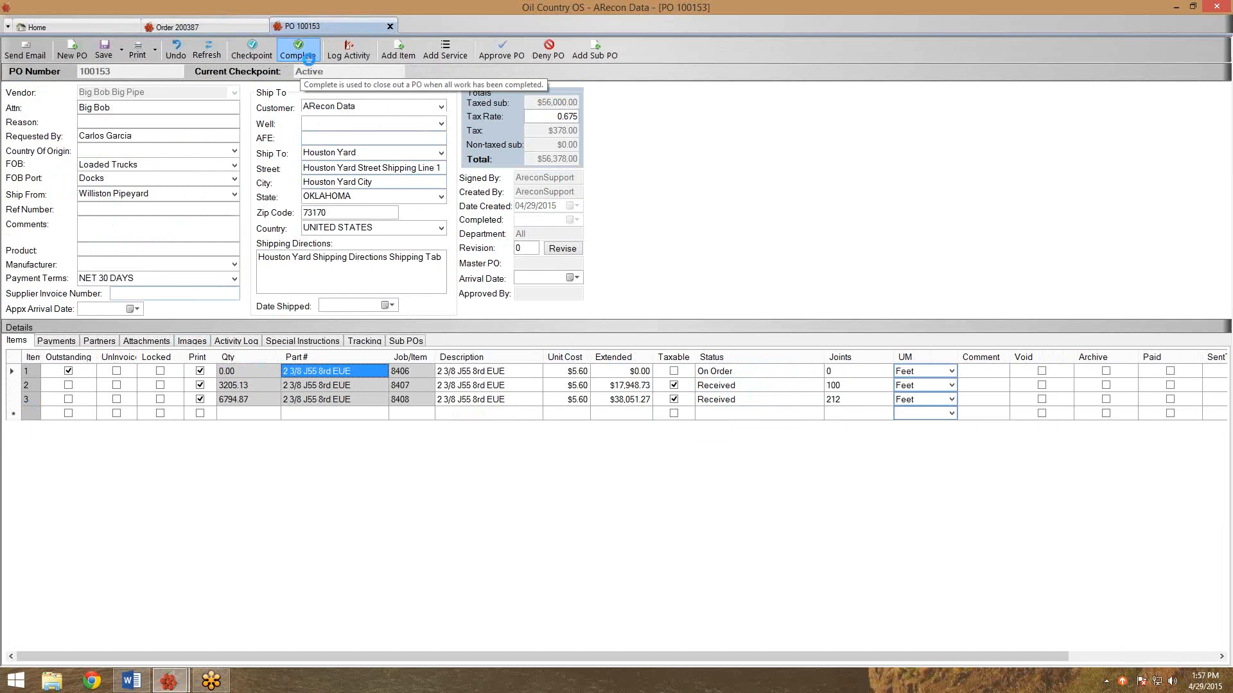
left_click(309, 58)
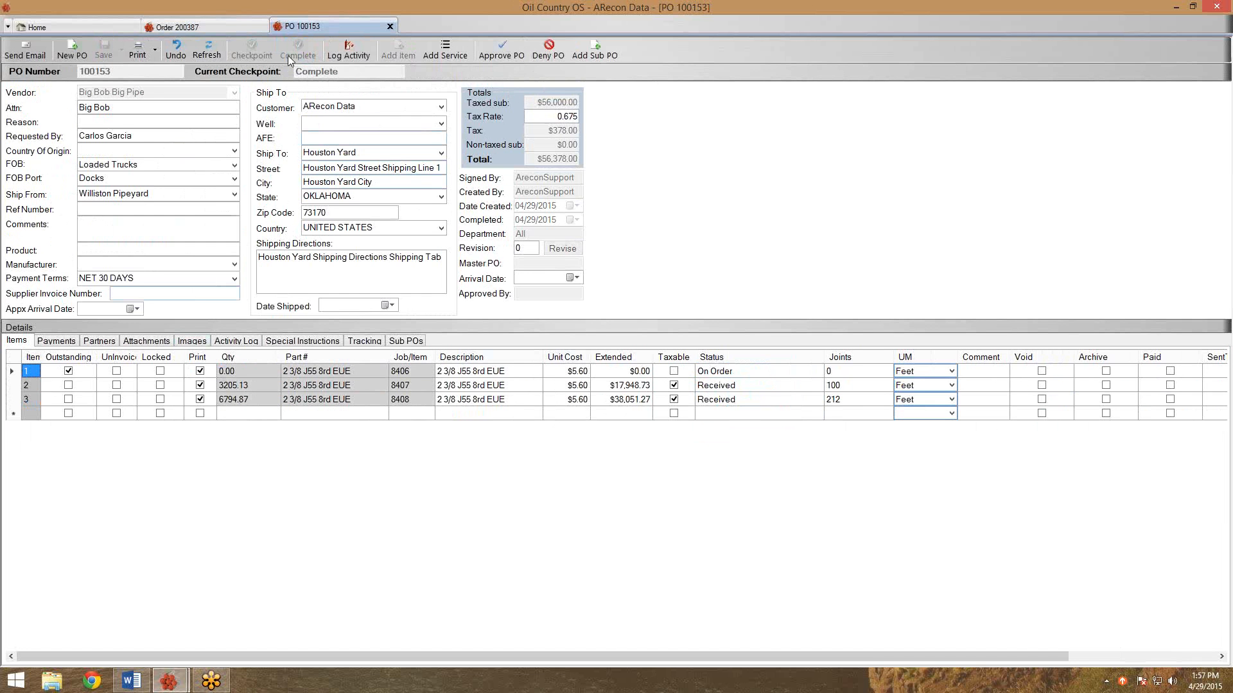
left_click(207, 50)
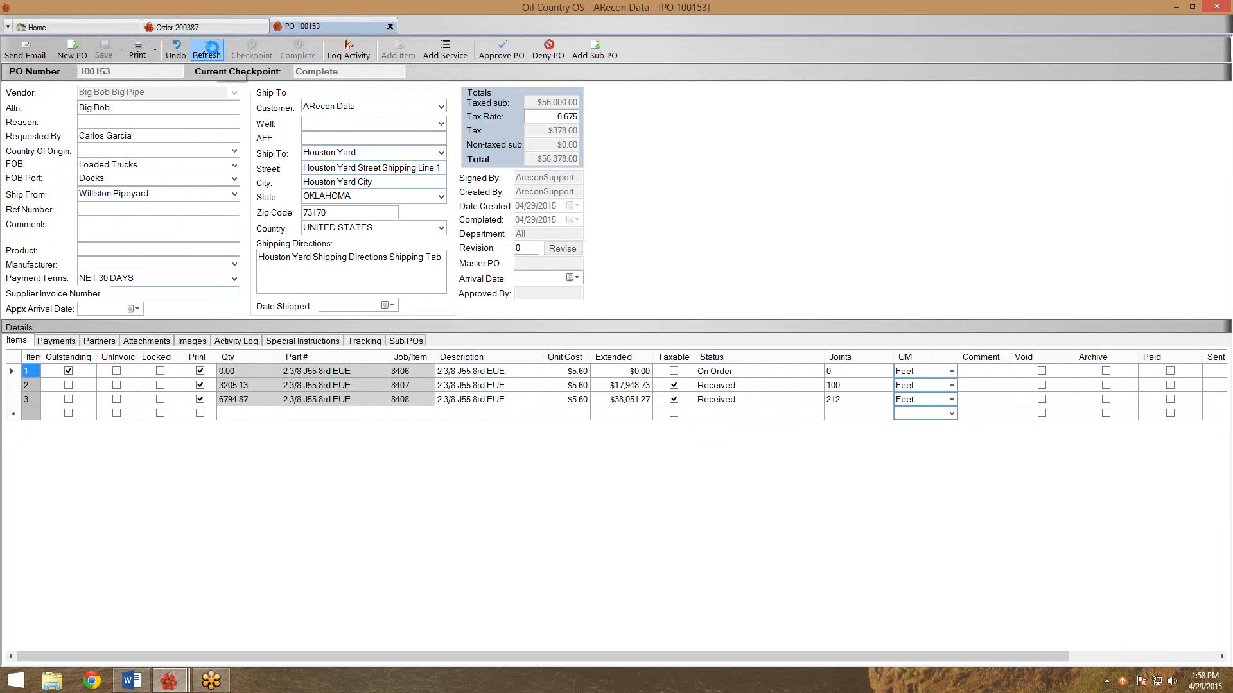
Close PO 100153, complete order 200387 with its jobs, and close the order.
left_click(391, 26)
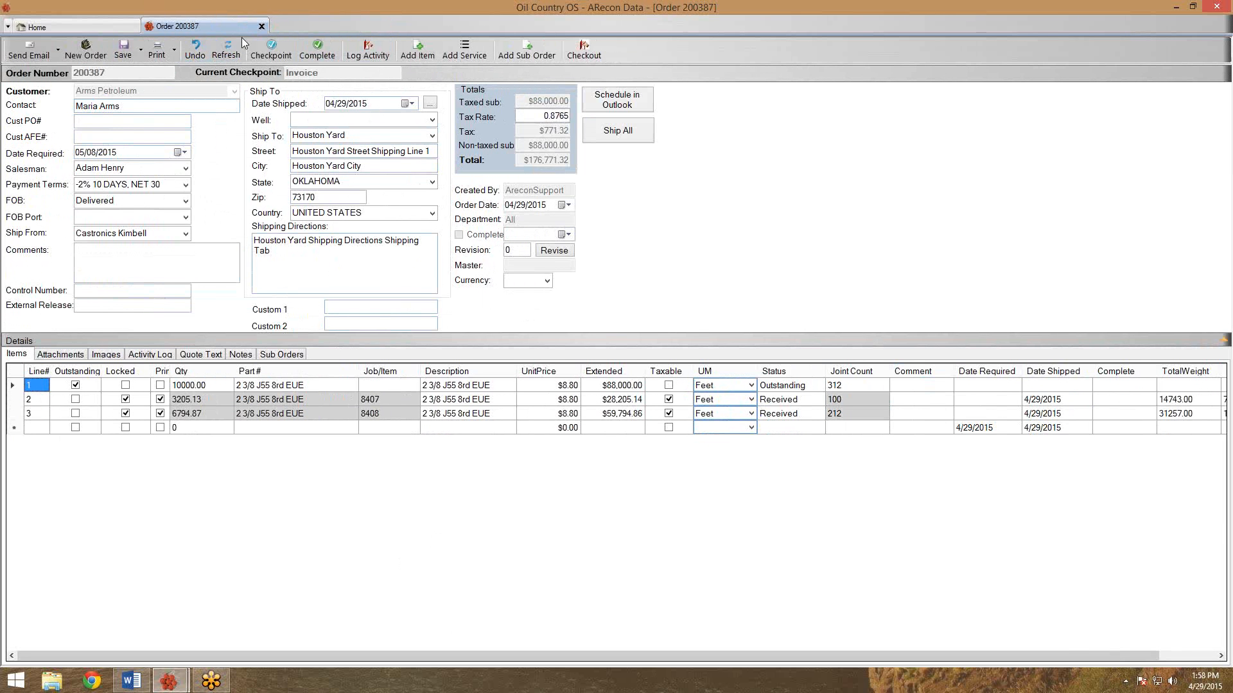
left_click(321, 59)
left_click(319, 54)
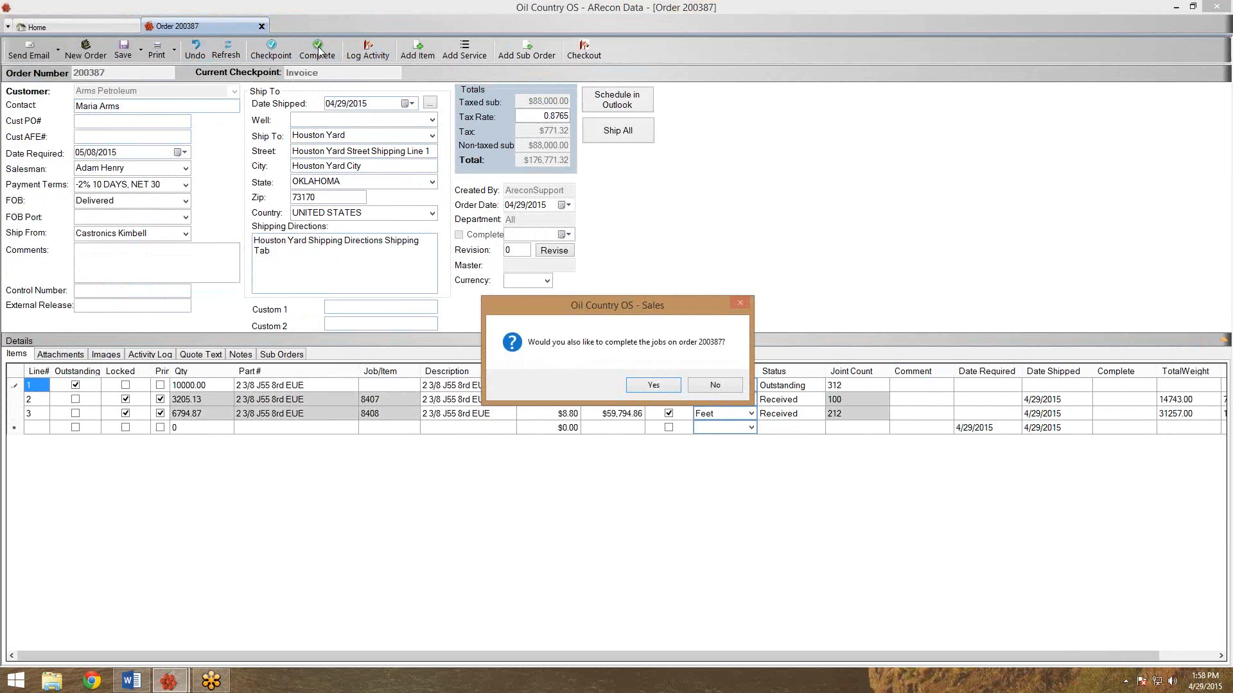
left_click(651, 388)
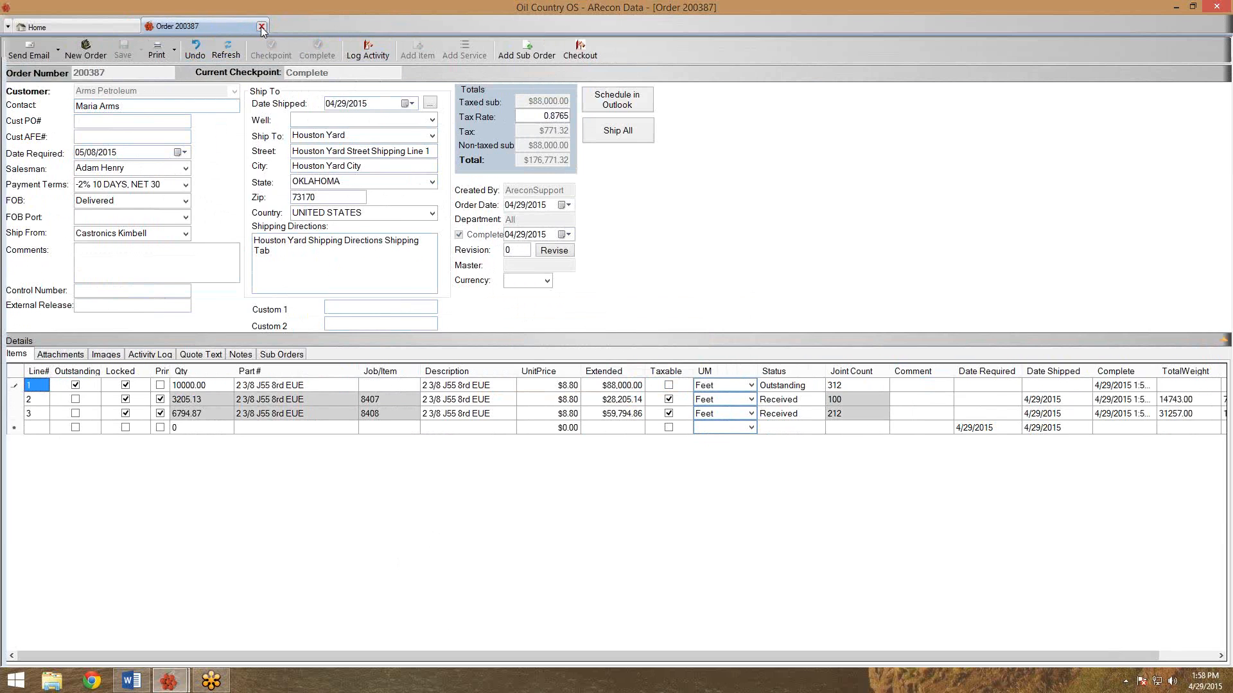
left_click(261, 26)
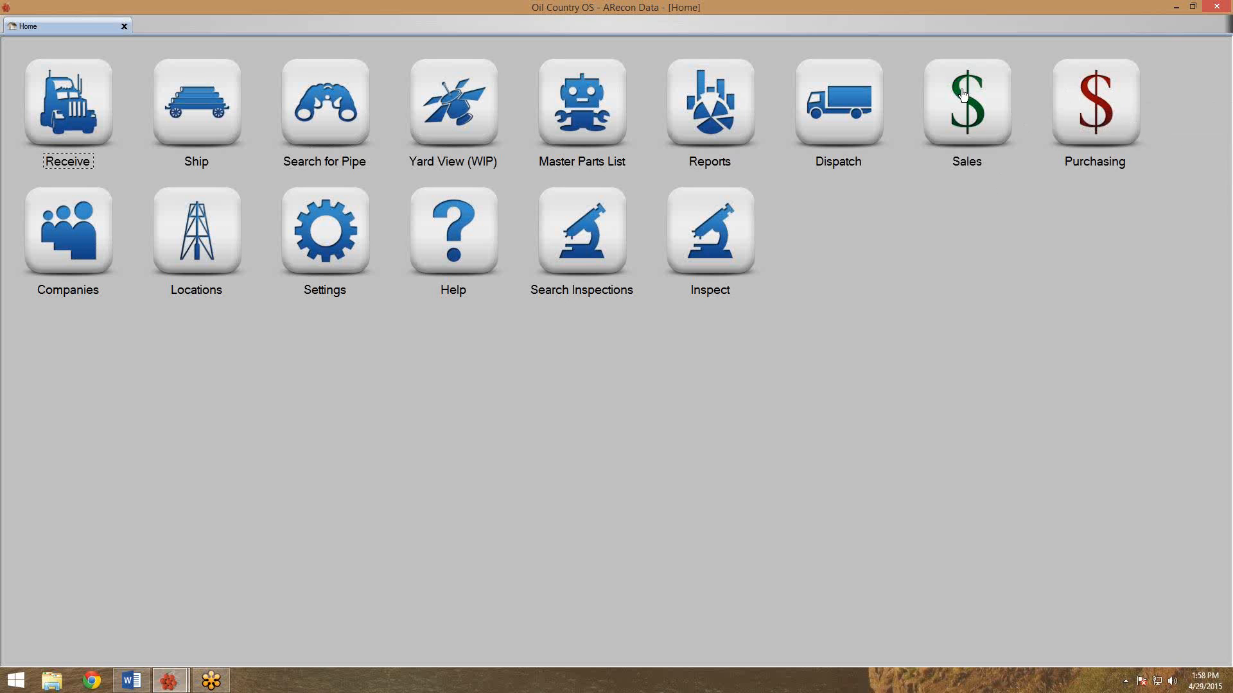
Search PO Explorer for Complete purchase orders from Big Bob Big Pipe and open PO 100153.
right_click(1077, 100)
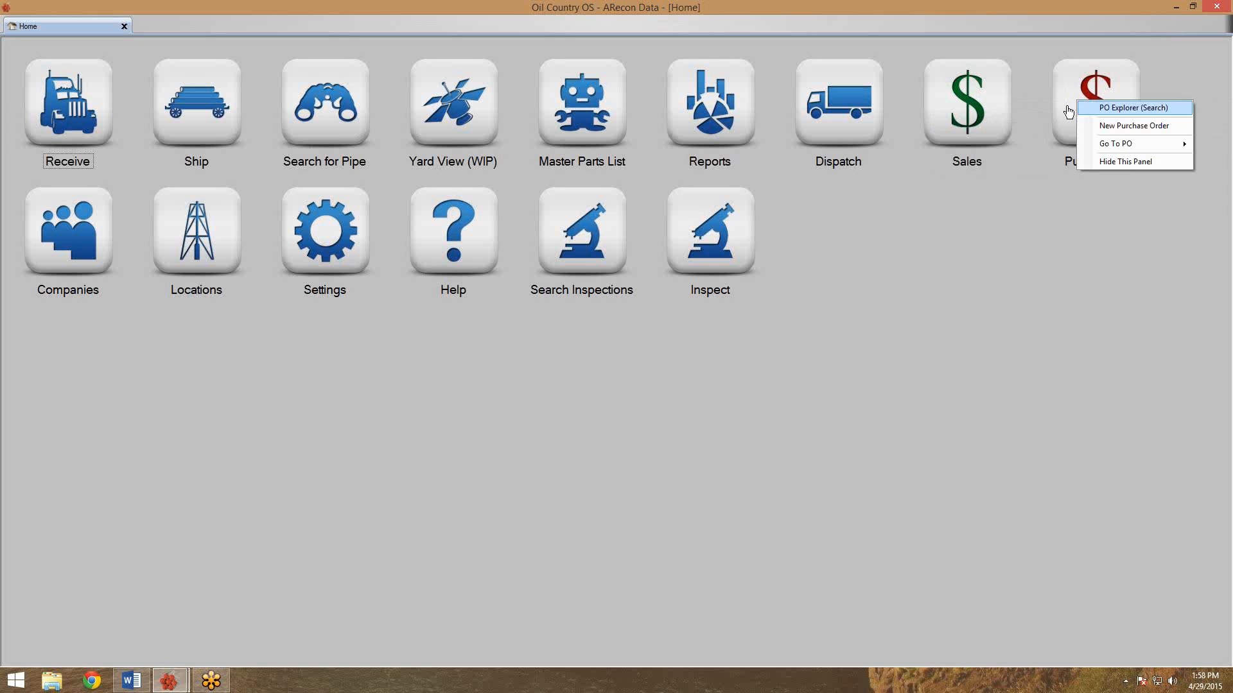
left_click(1081, 80)
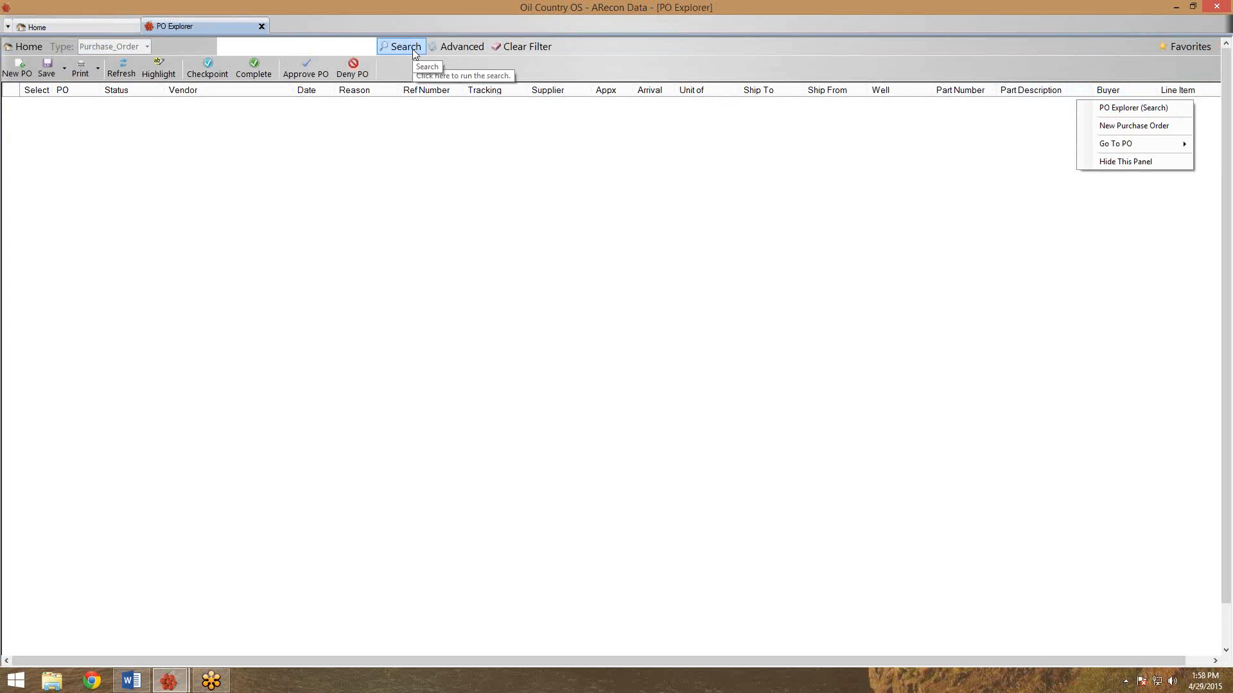
left_click(453, 50)
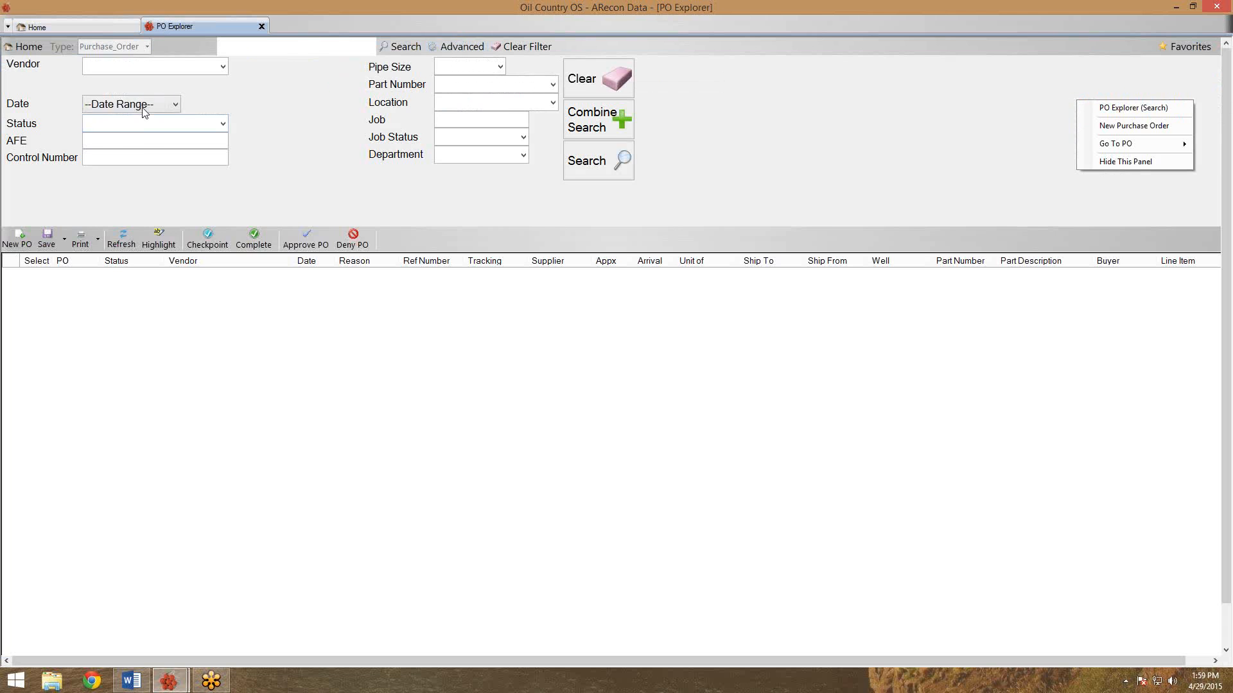
left_click(222, 67)
left_click(207, 122)
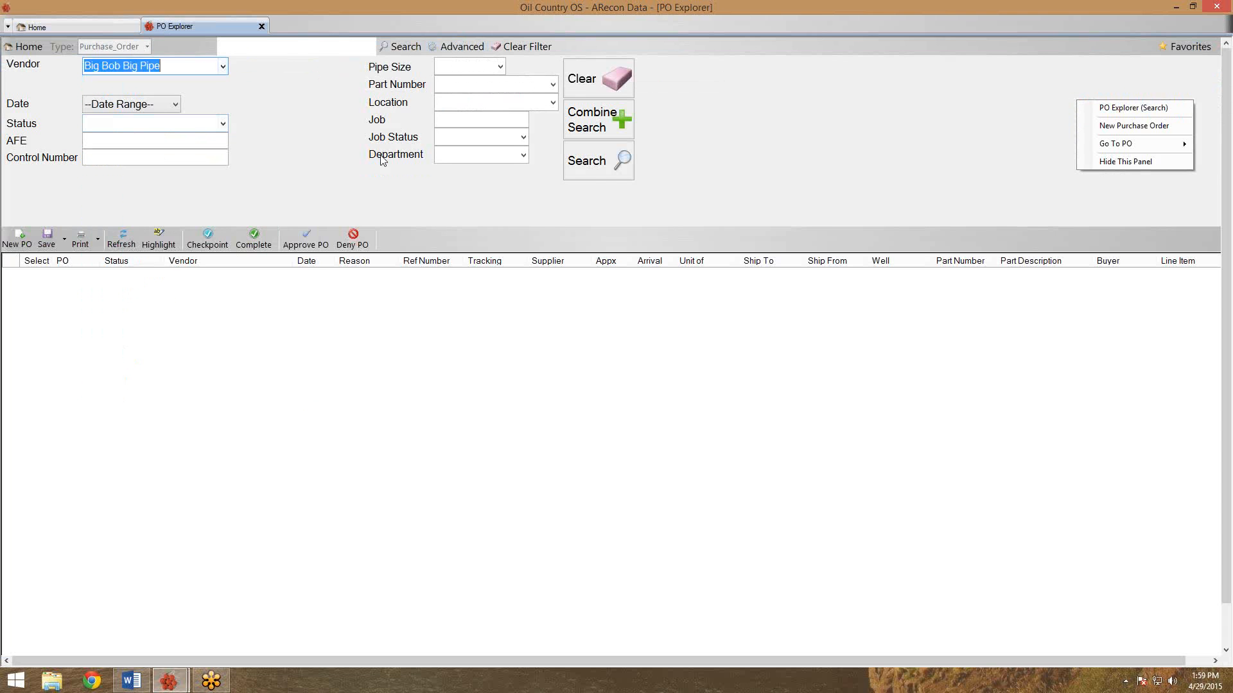
left_click(590, 177)
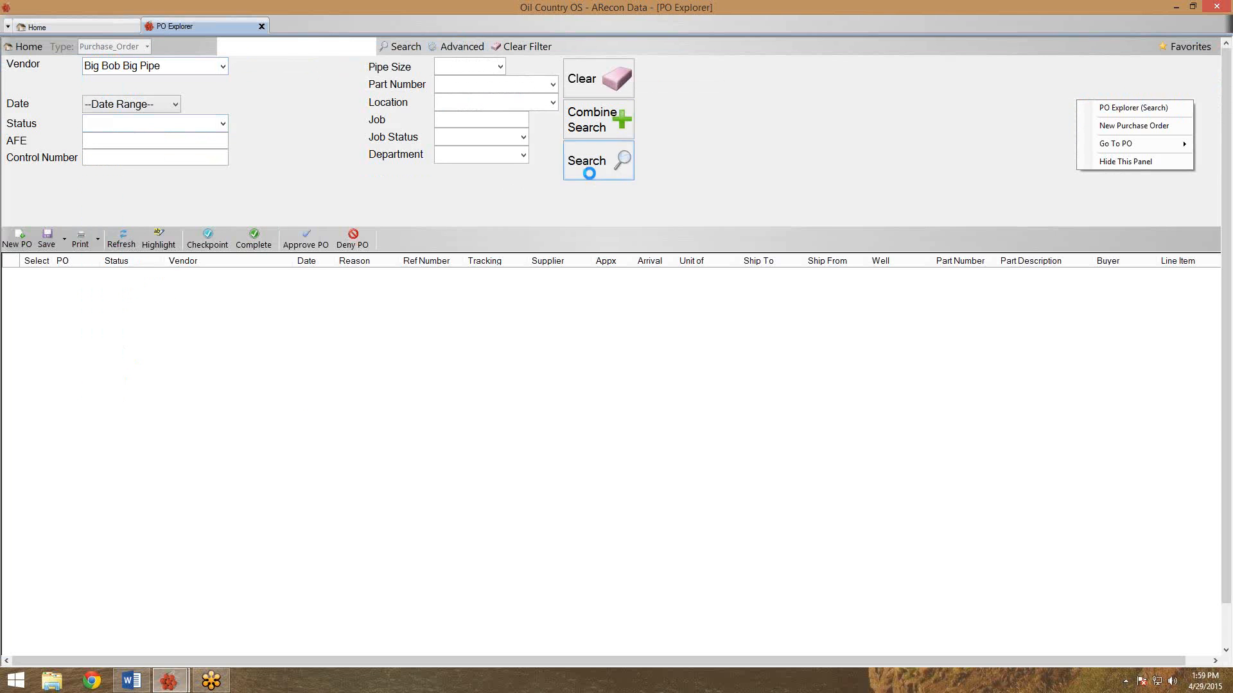
left_click(222, 123)
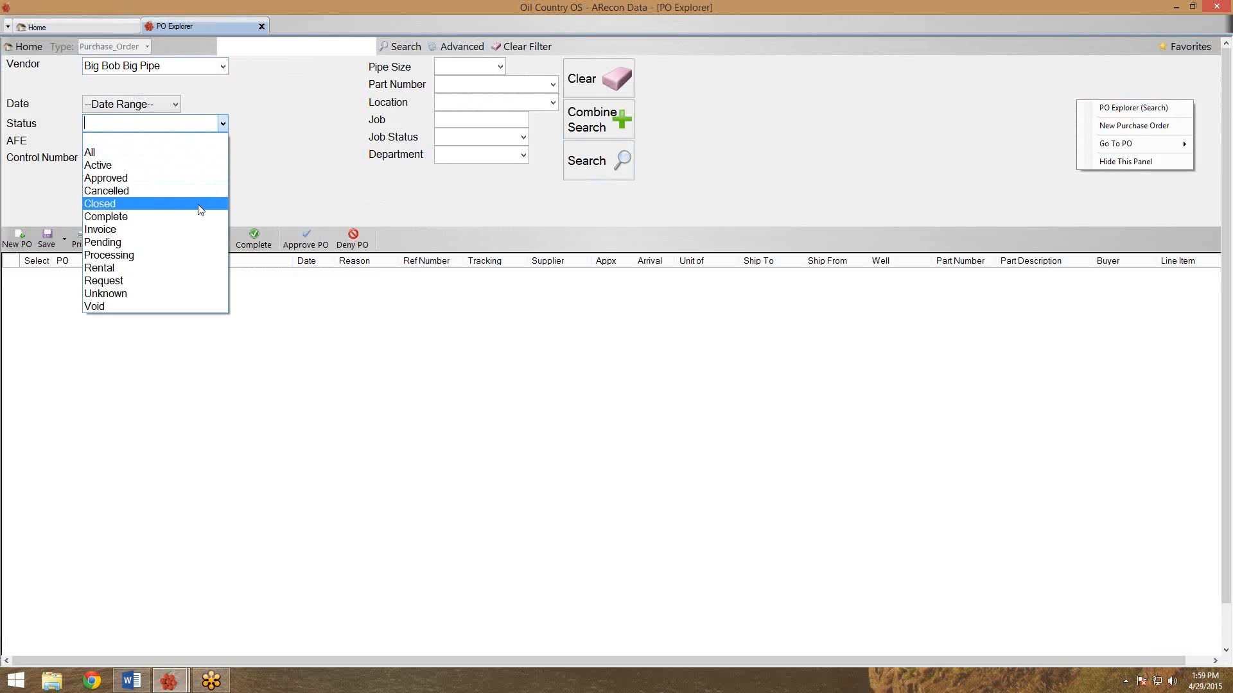
left_click(195, 218)
left_click(580, 165)
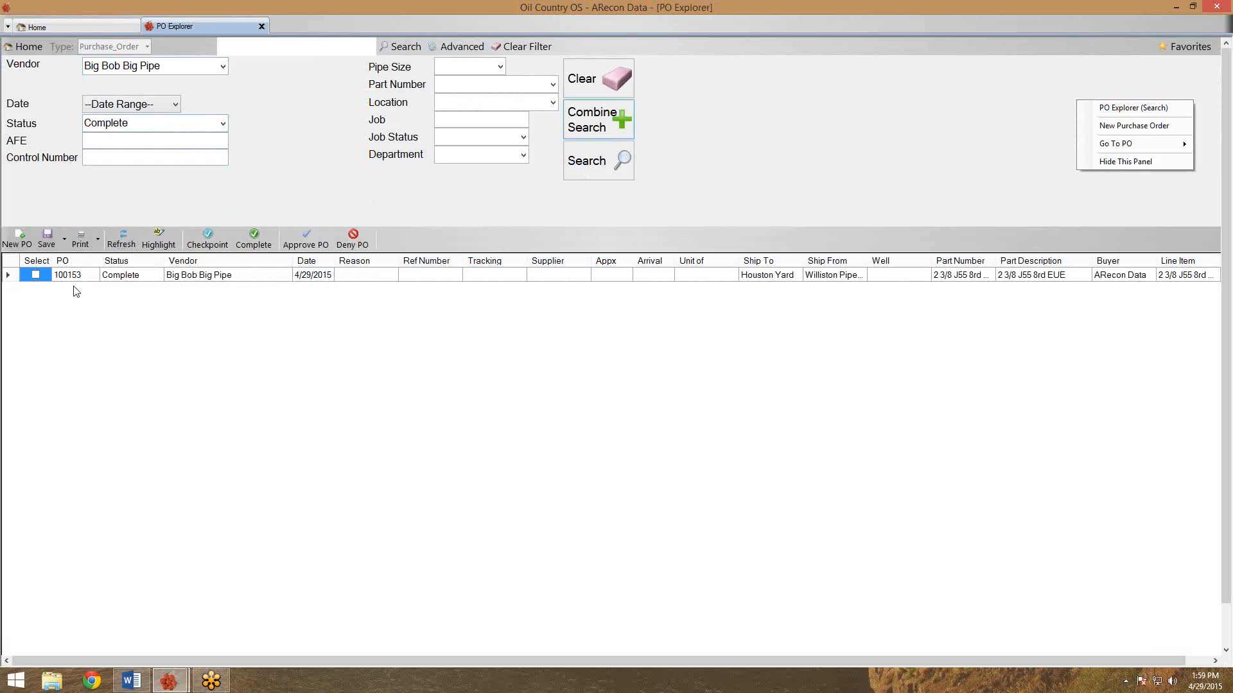
double_click(95, 278)
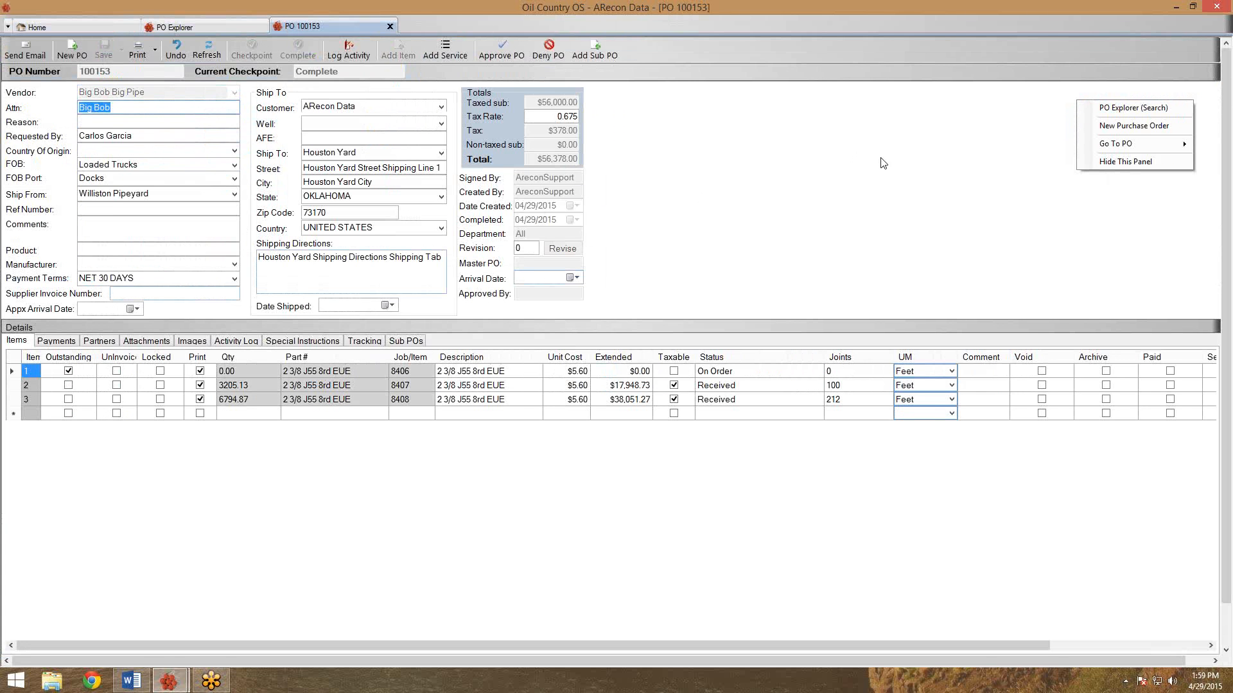
Reopen PO 100153 to Active and bring up the job 8407 line's actions.
right_click(1003, 132)
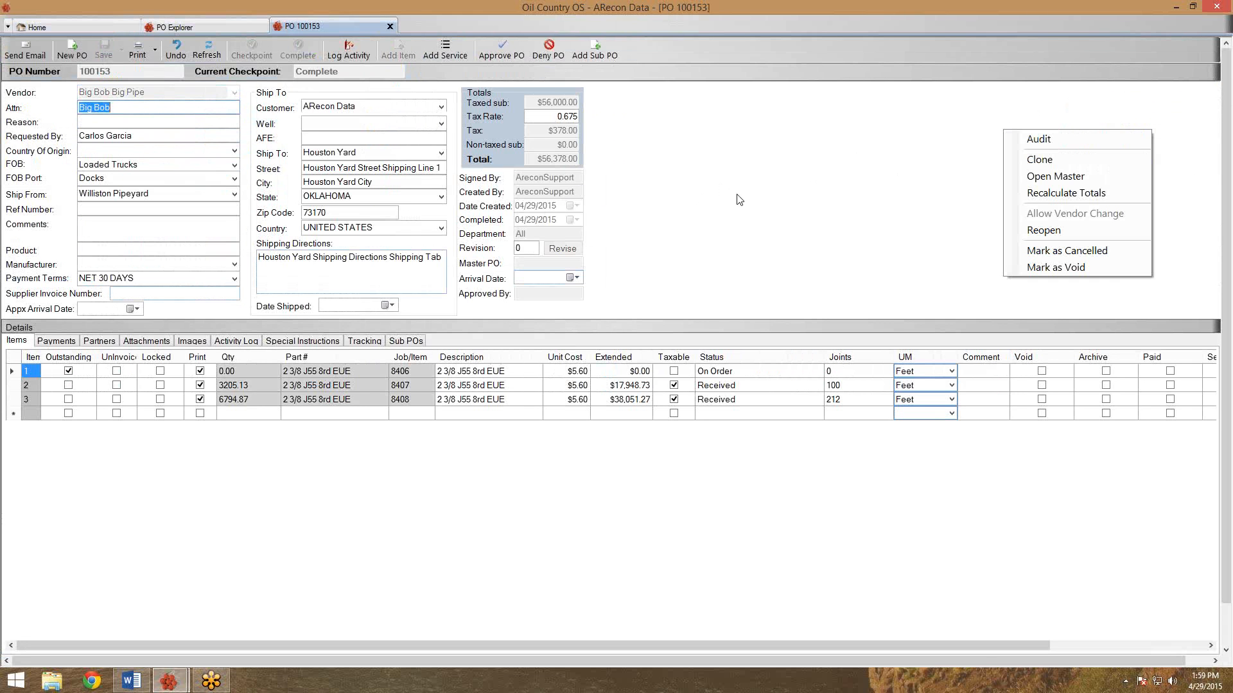
left_click(1021, 232)
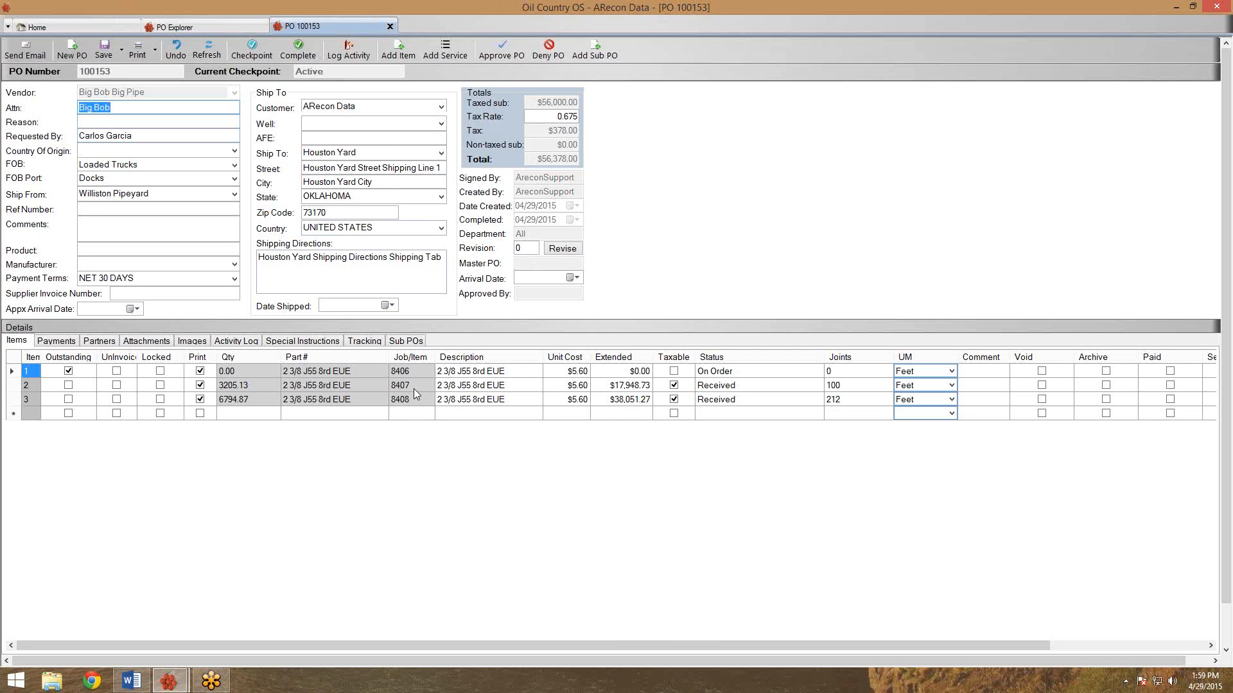
right_click(413, 388)
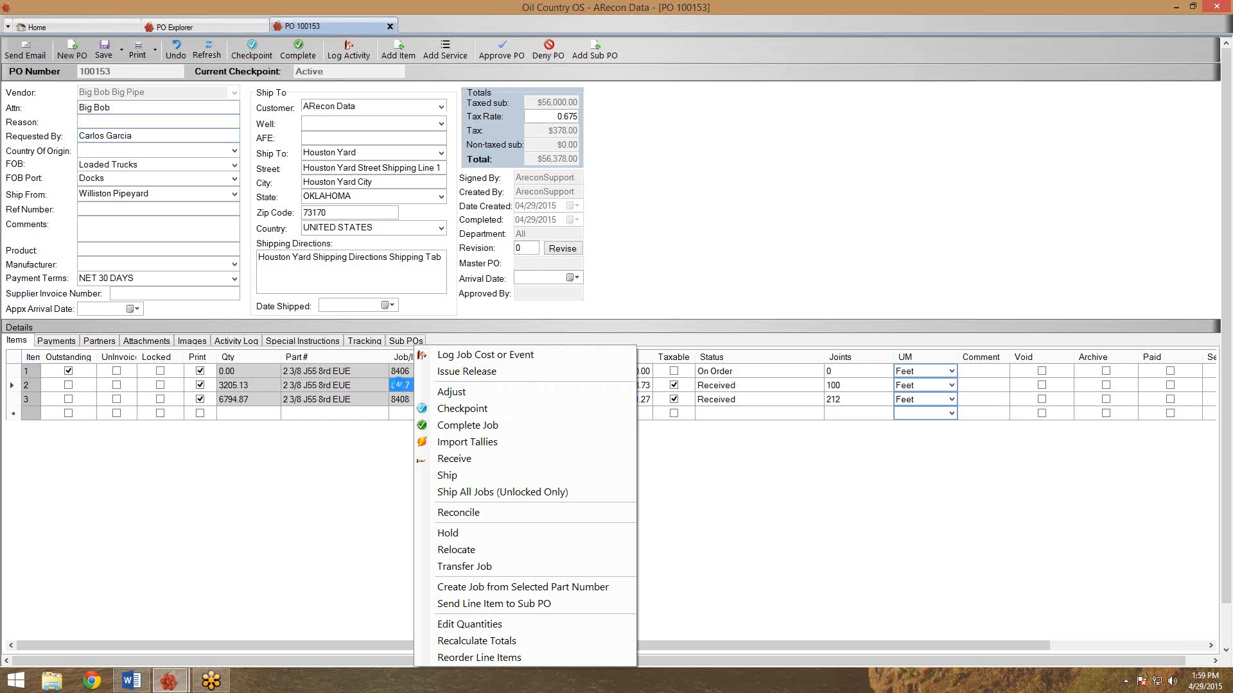
Open the job 8407 tally record and reopen the job for editing.
double_click(395, 385)
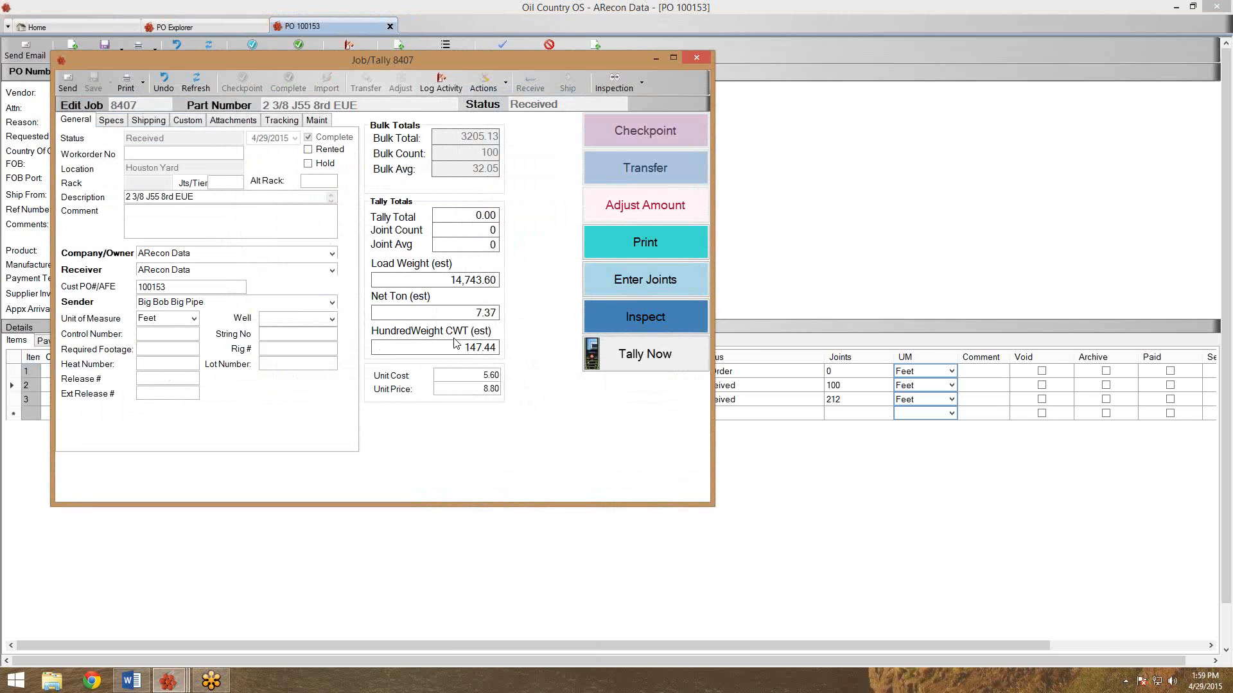
right_click(530, 289)
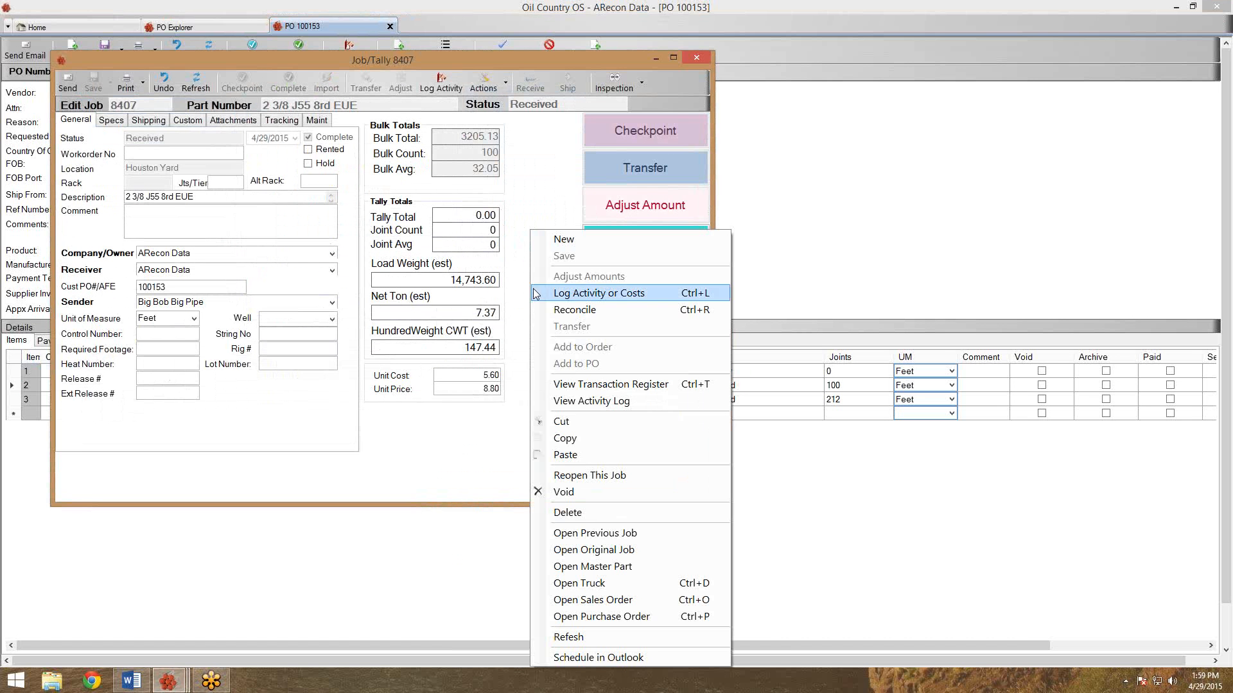
left_click(596, 477)
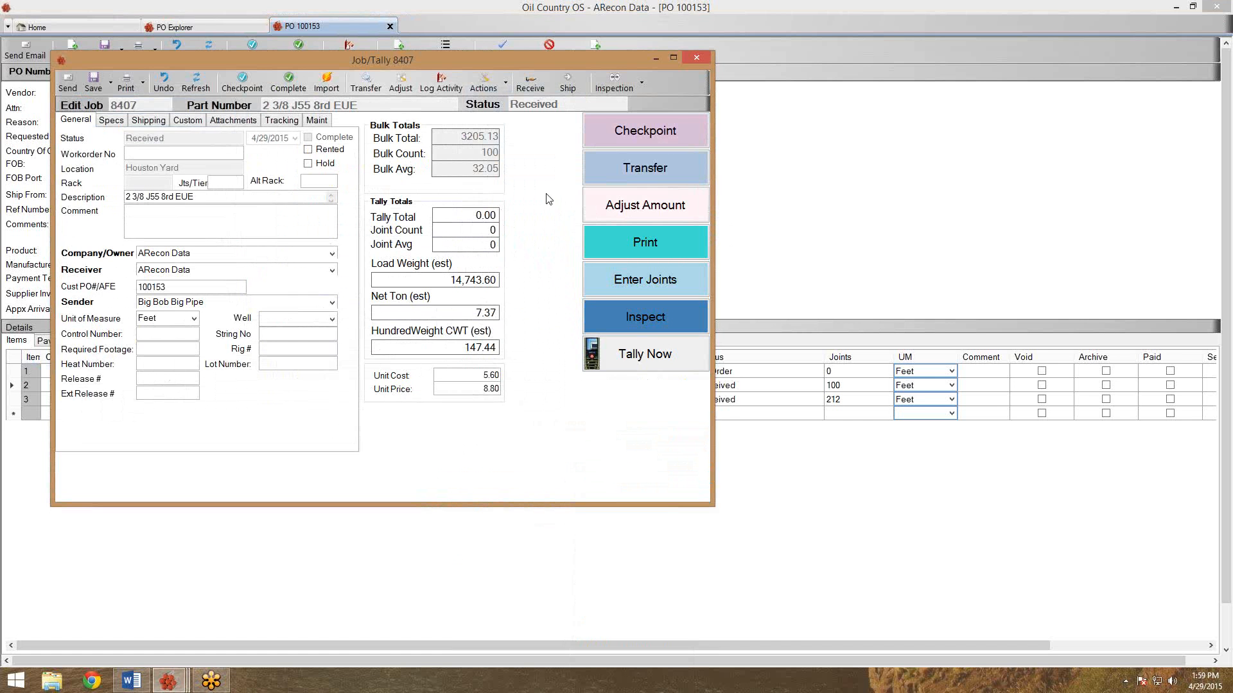
Reconcile job 8407's received transaction to 98 joints with comment 'Reworks', then close the tally.
left_click(507, 85)
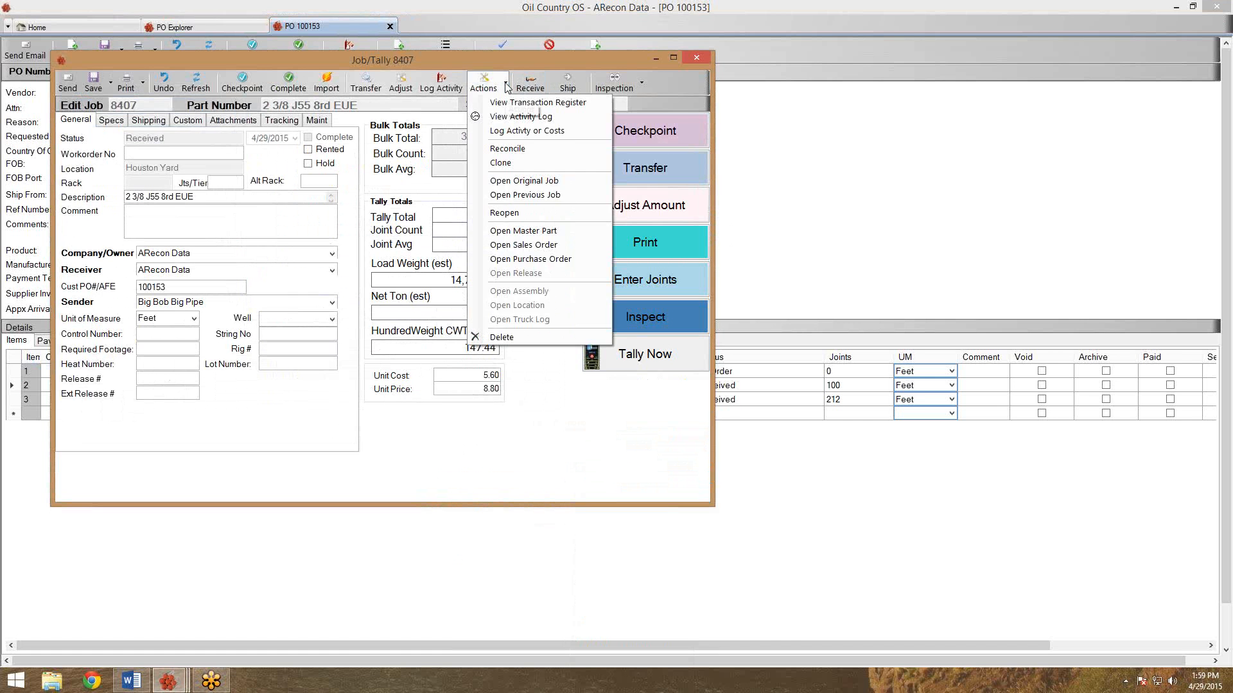
left_click(507, 148)
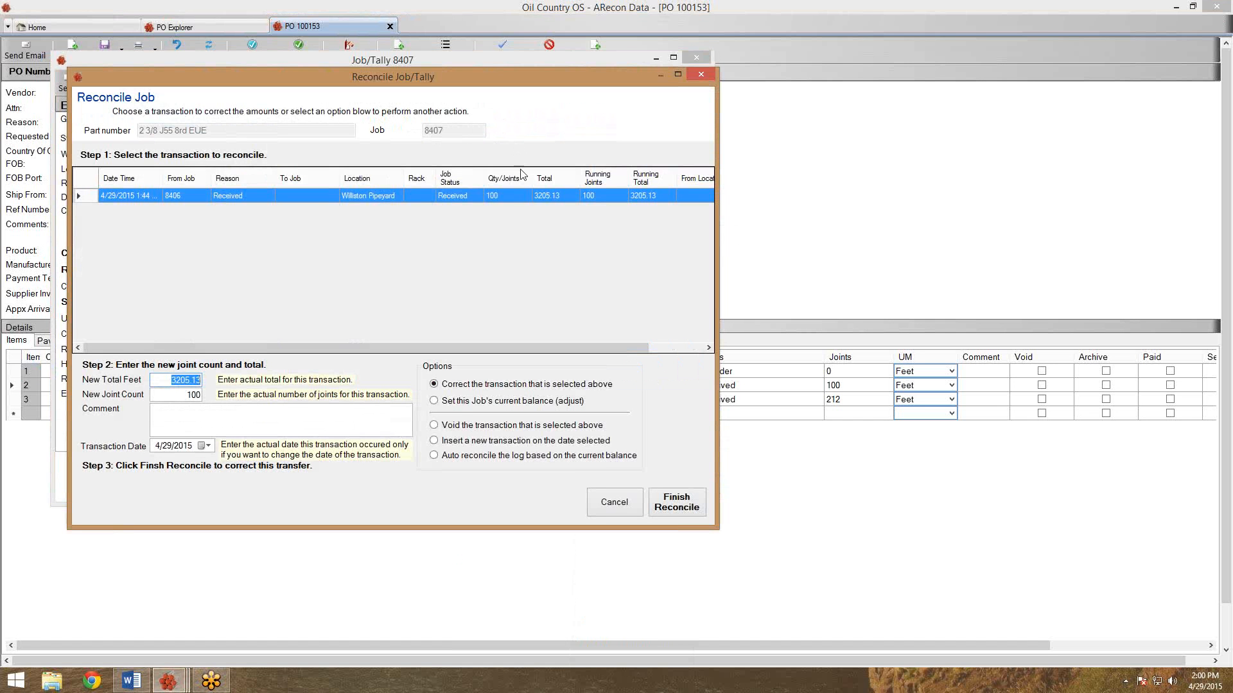
left_click(507, 203)
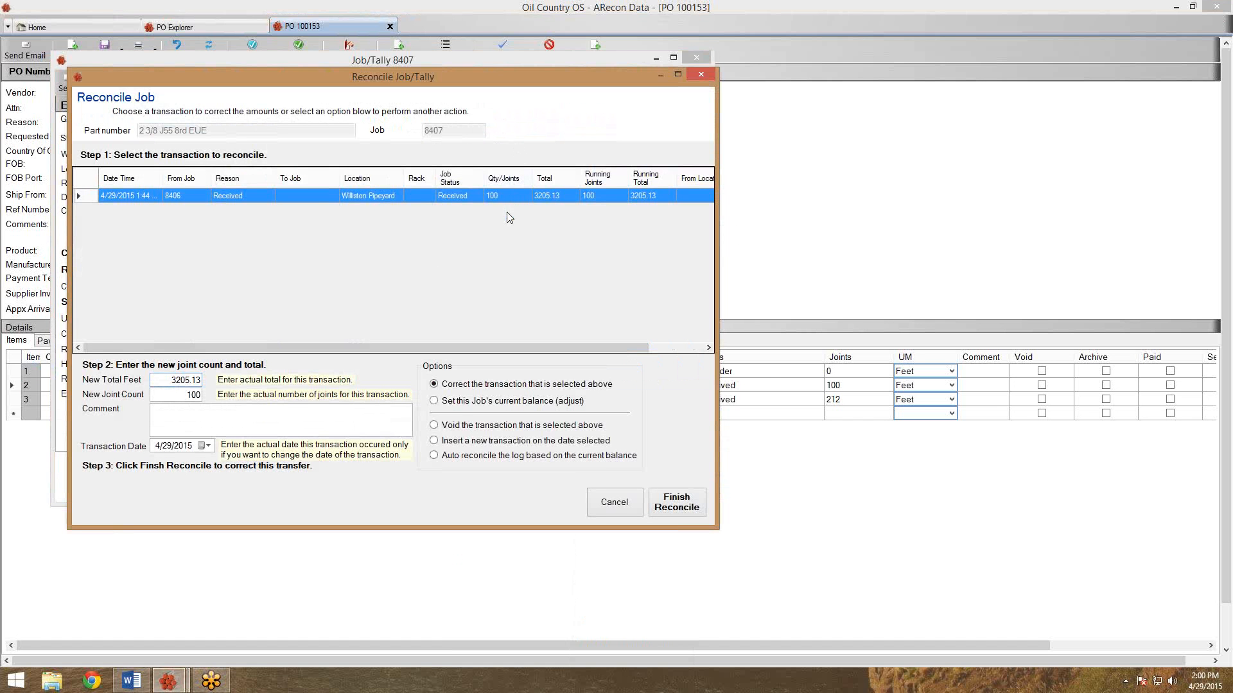
left_click(188, 398)
type("98")
left_click_drag(168, 380, 208, 383)
left_click(243, 415)
type("R")
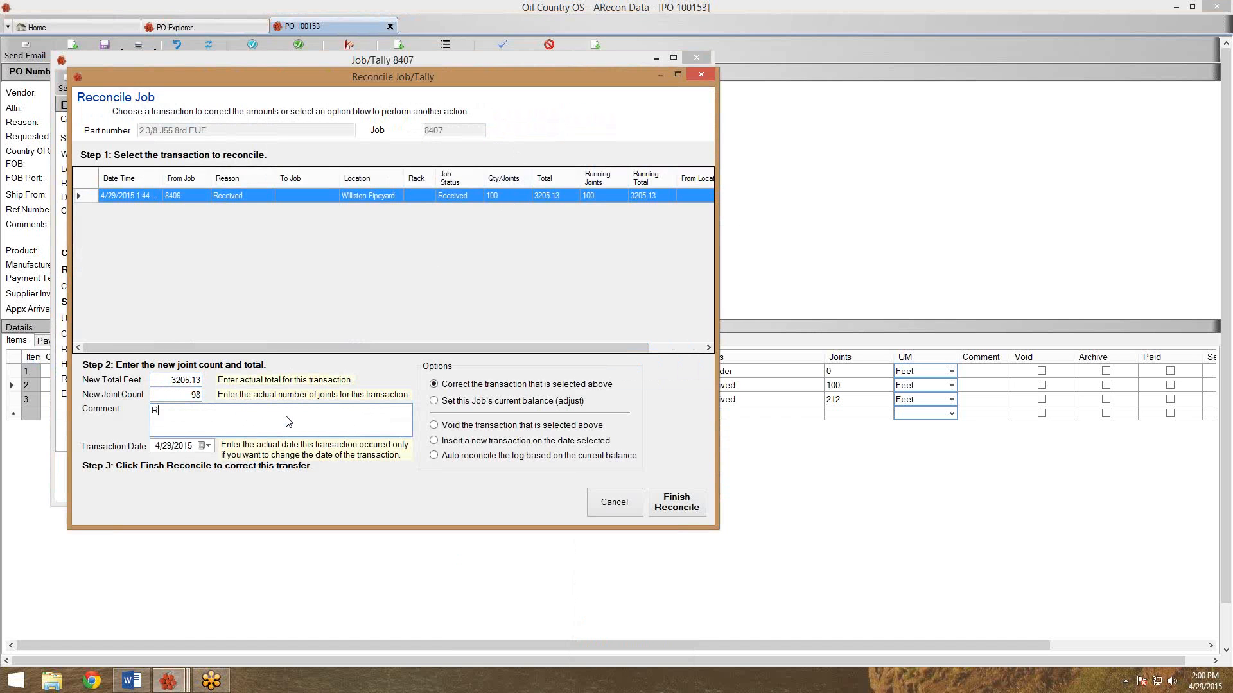
type("eworks")
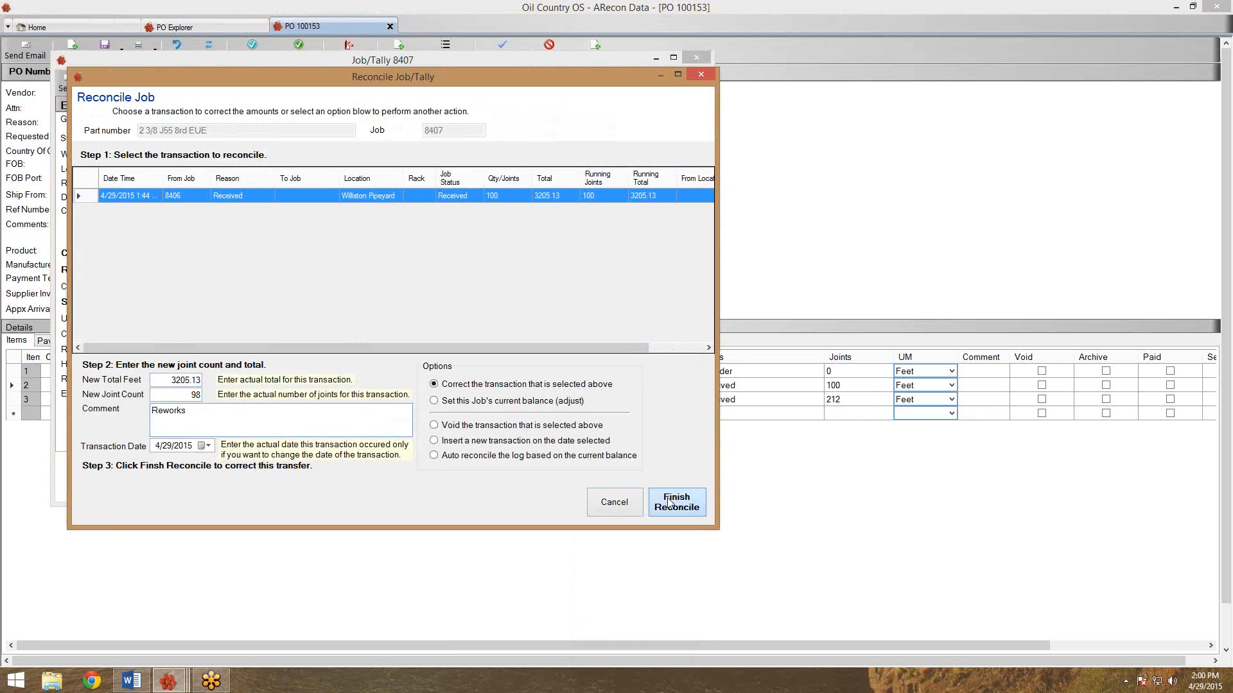
left_click(670, 503)
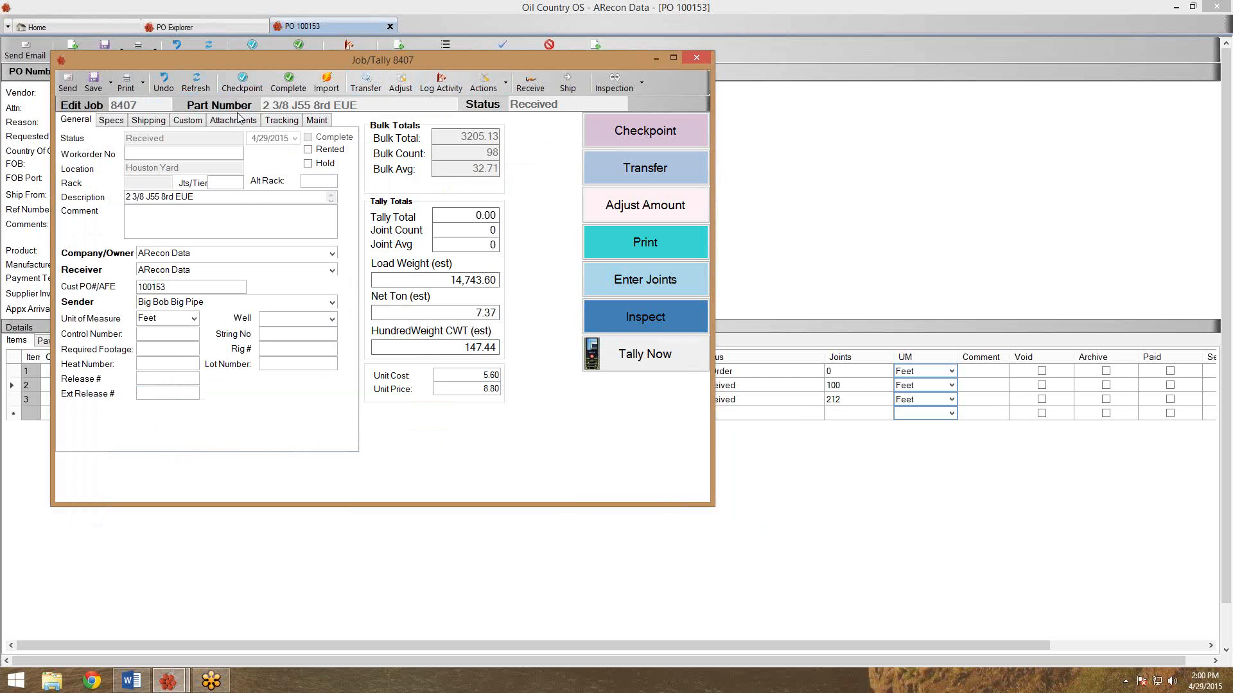
left_click(694, 58)
Refresh PO 100153 and confirm job 8407 shows quantity 3205.13 with 98 joints.
left_click(214, 47)
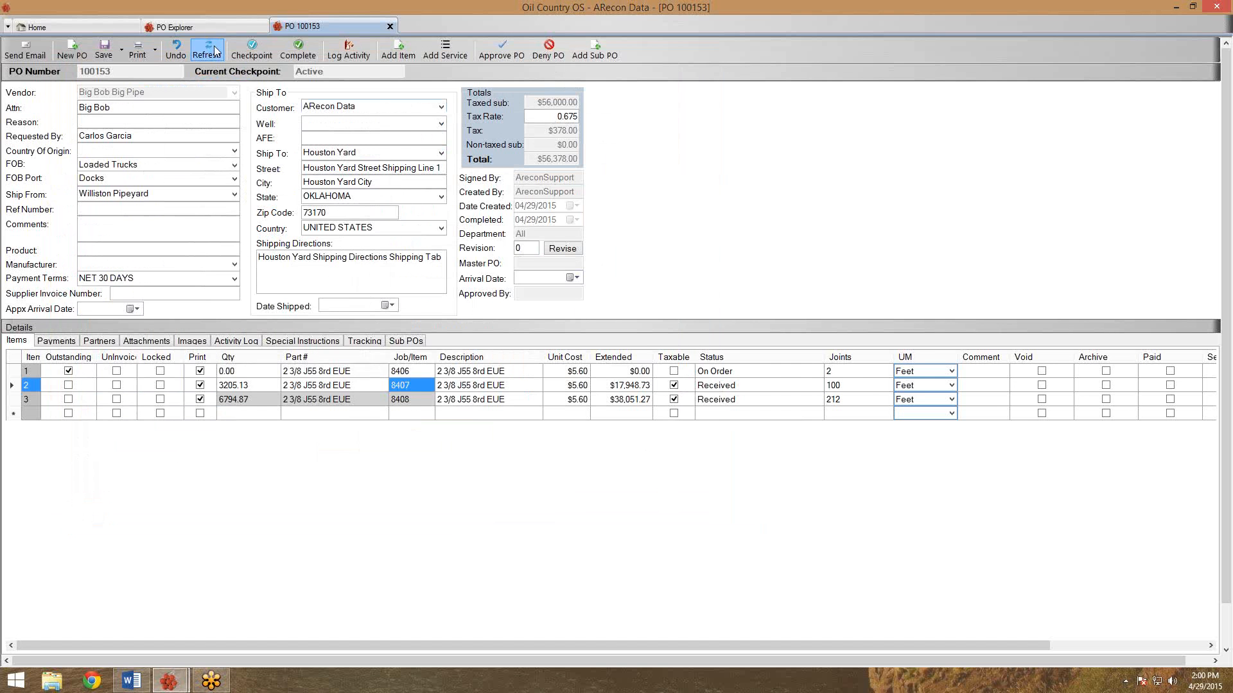
left_click(260, 385)
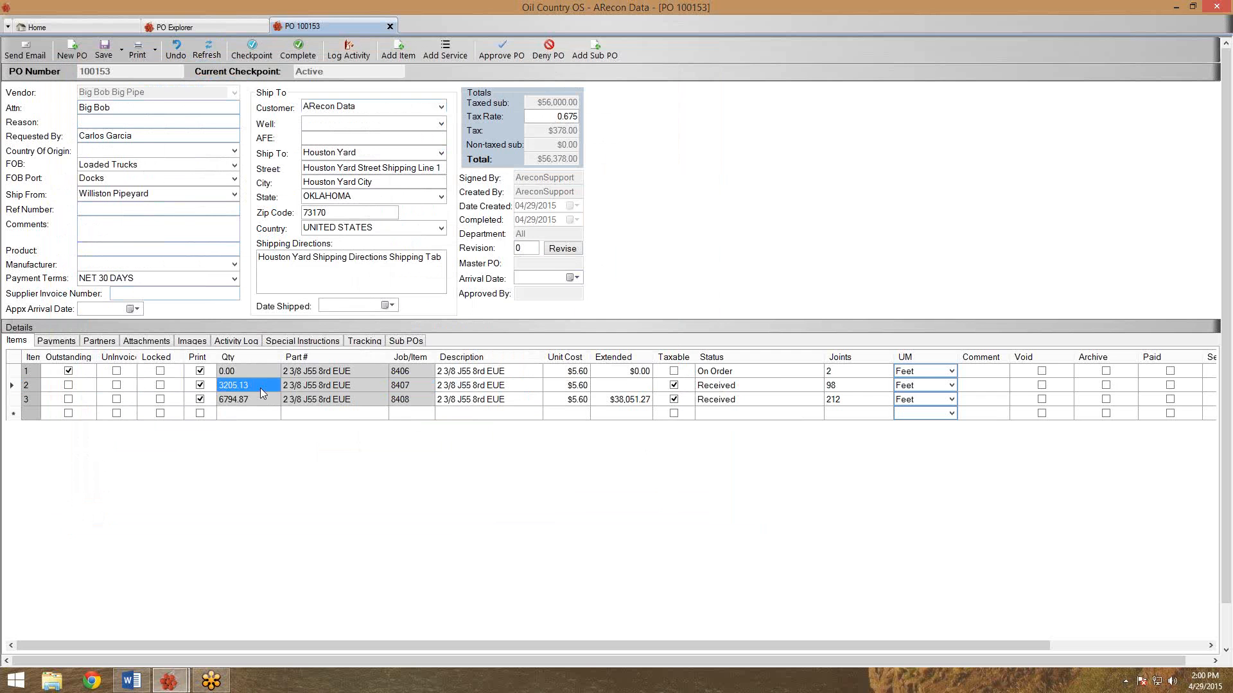
left_click(851, 385)
Confirm line 1 shows 0.00 quantity and 2 joints, then mark the PO Complete and close it.
left_click(854, 373)
left_click(228, 375)
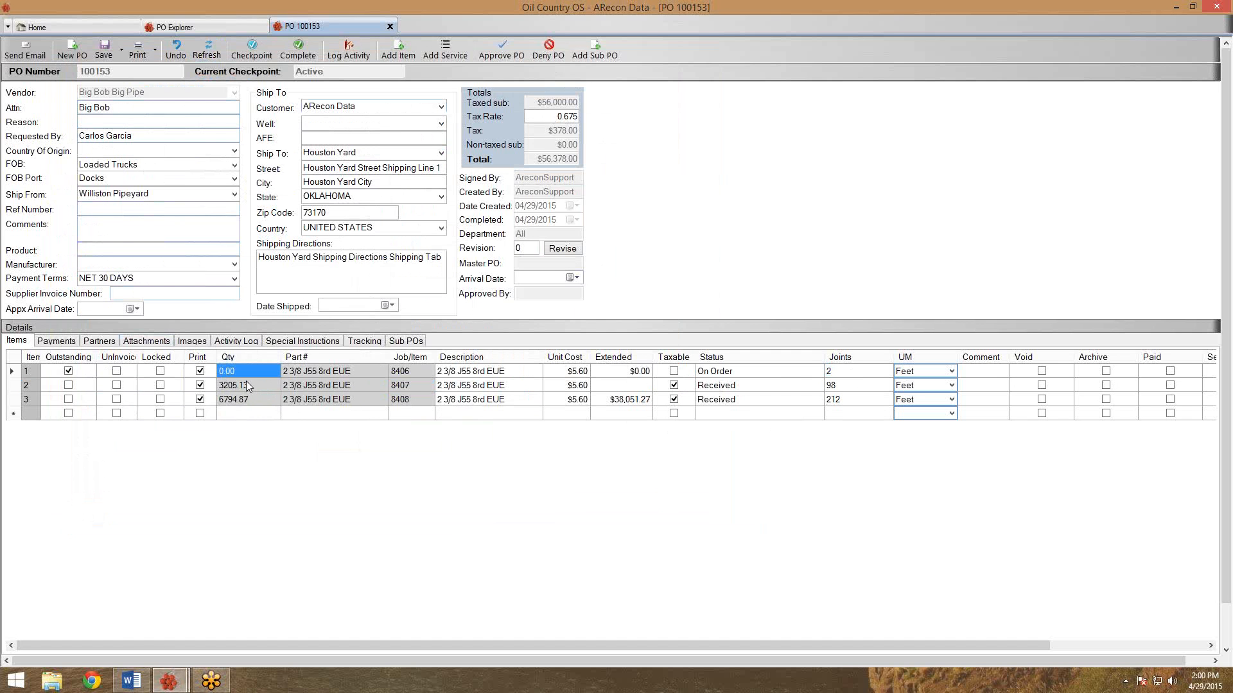
left_click(849, 375)
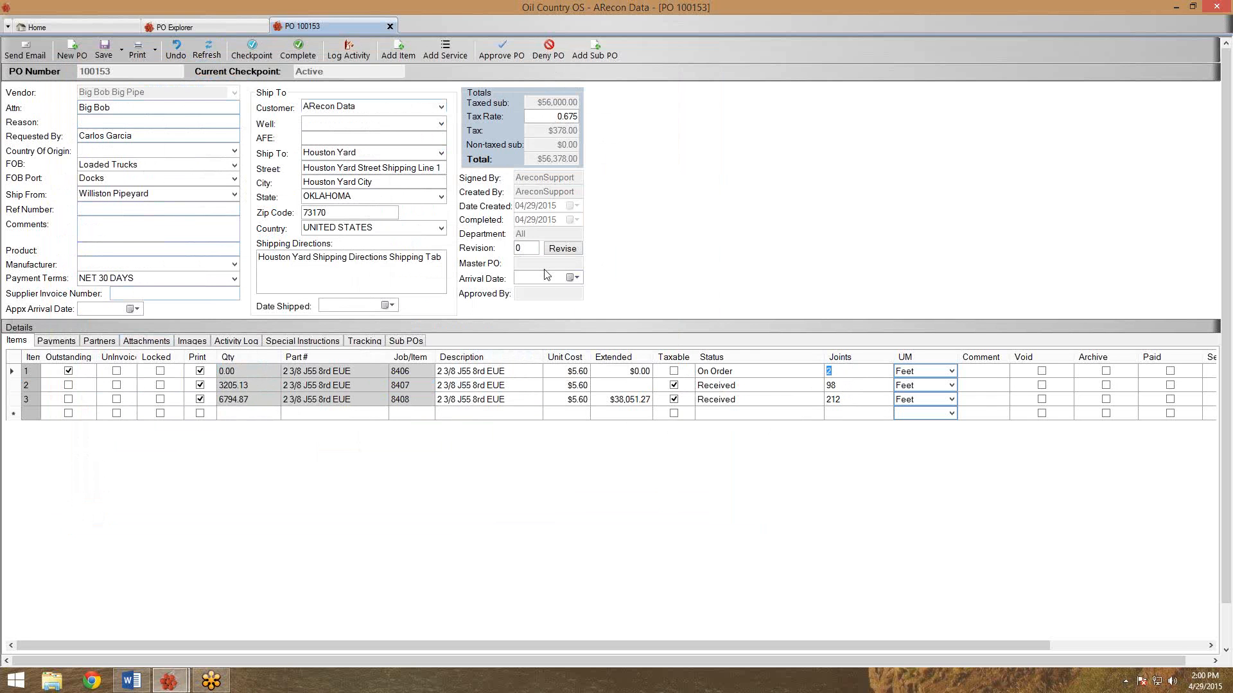
left_click(296, 55)
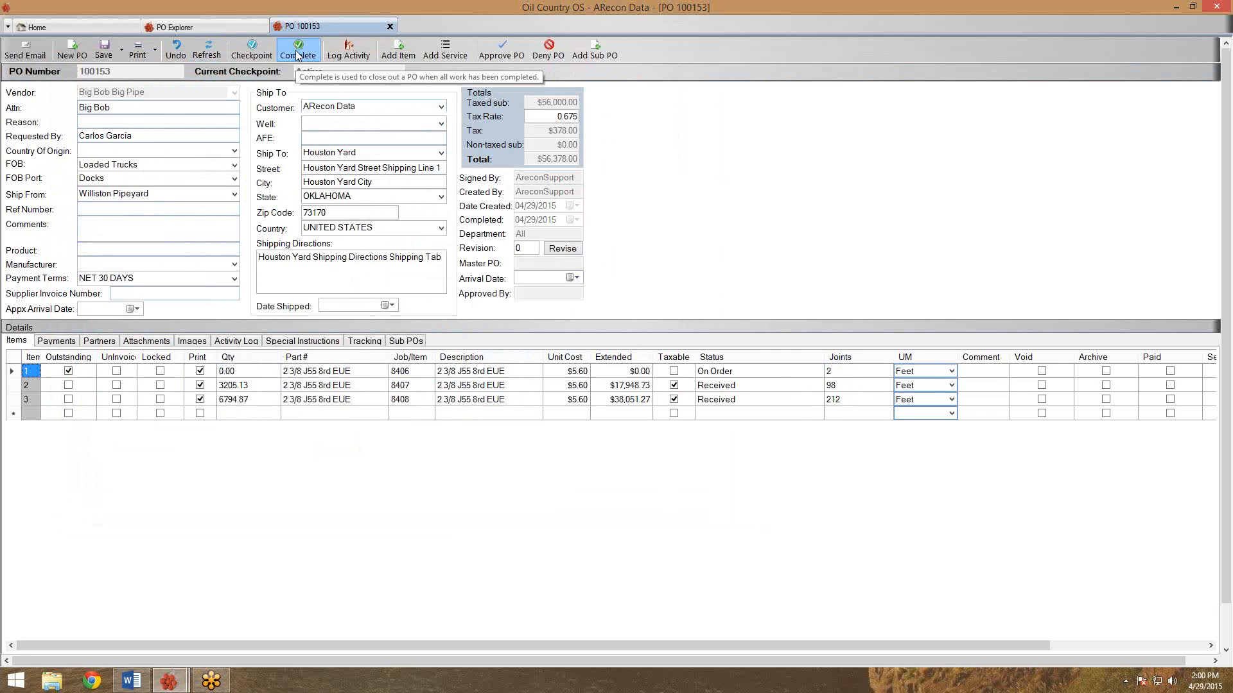
left_click(390, 26)
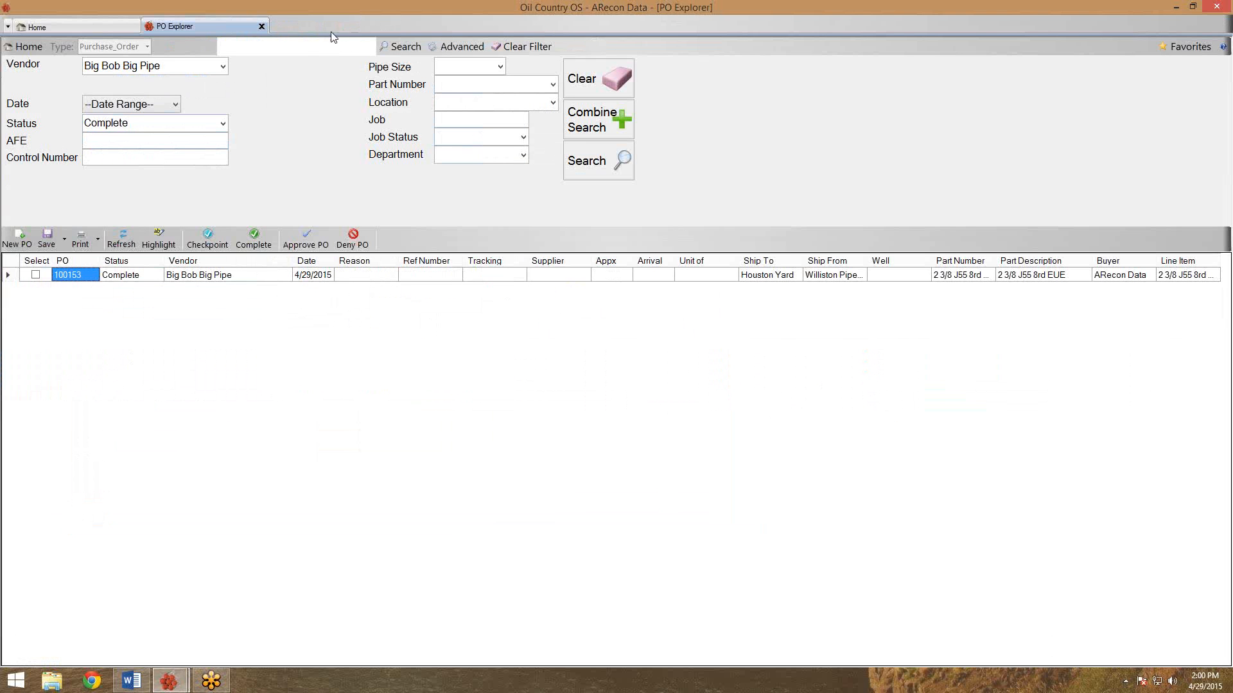
Close PO Explorer, view and close the Sales Order Explorer, then open the Report Manager.
left_click(260, 27)
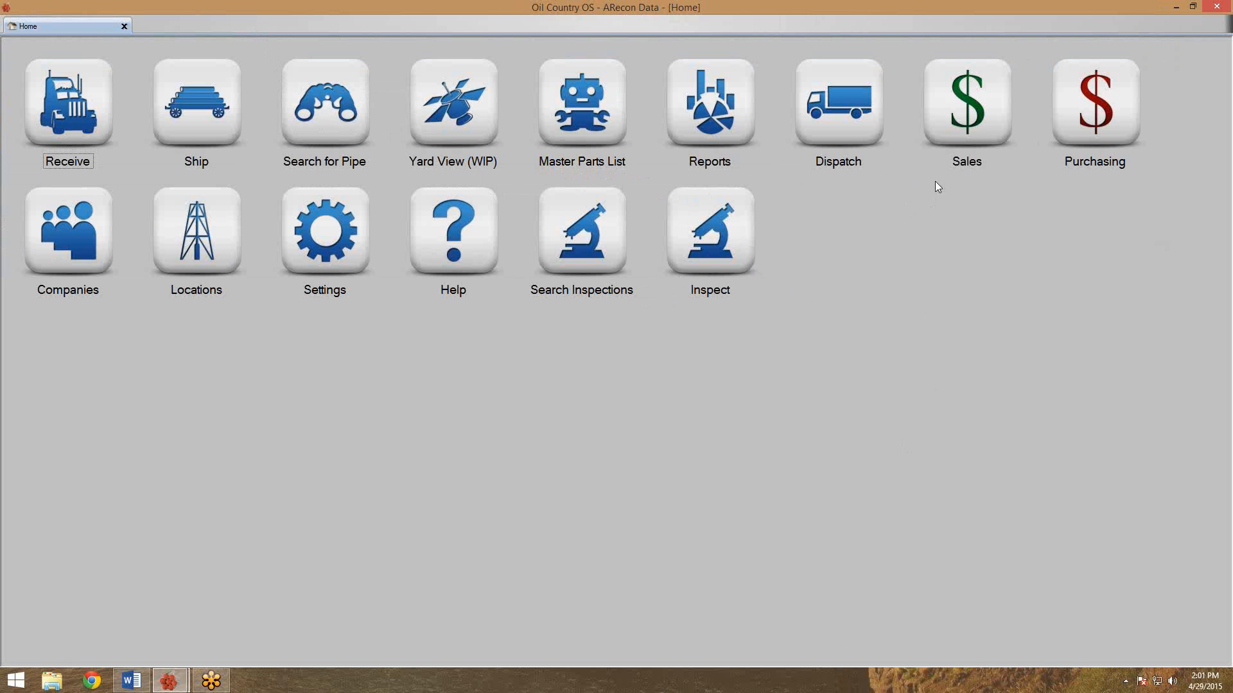
left_click(941, 122)
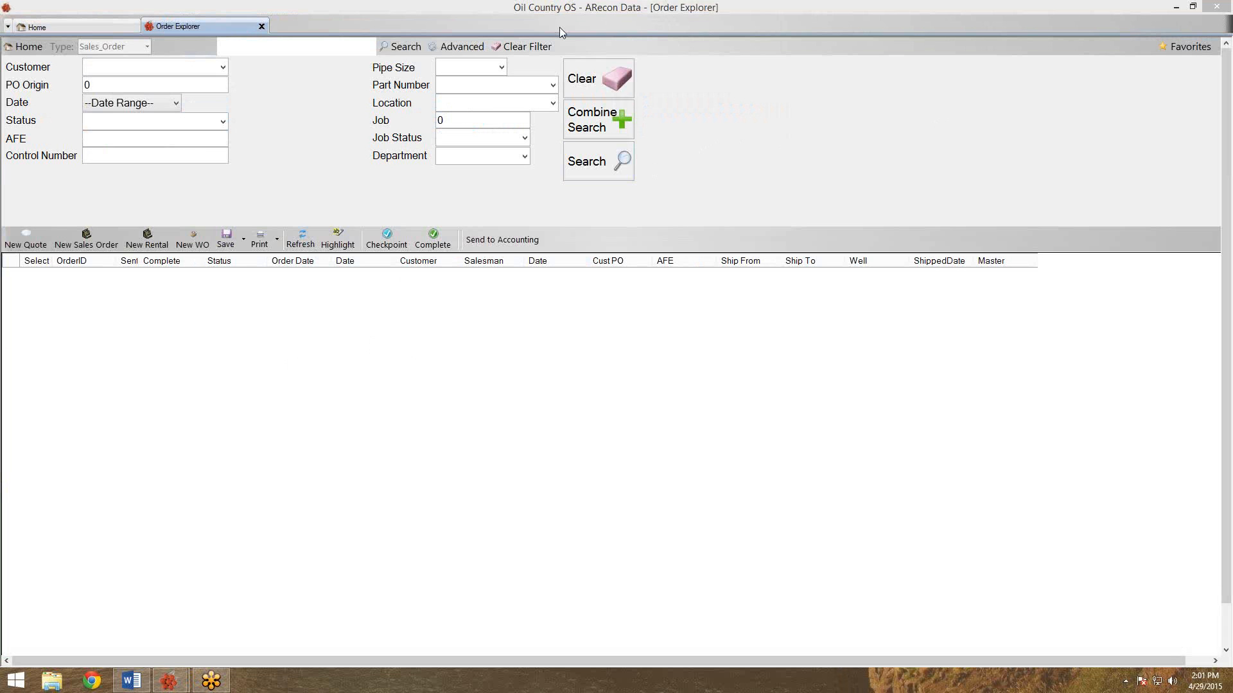
left_click(261, 26)
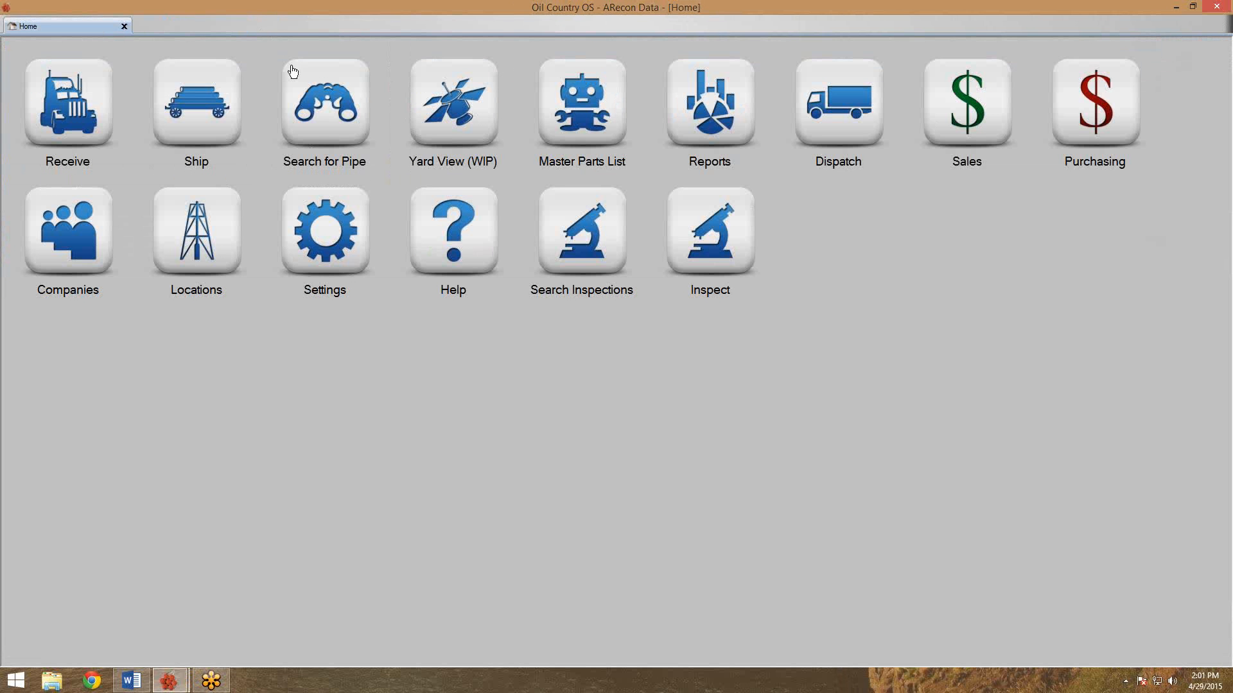
left_click(739, 132)
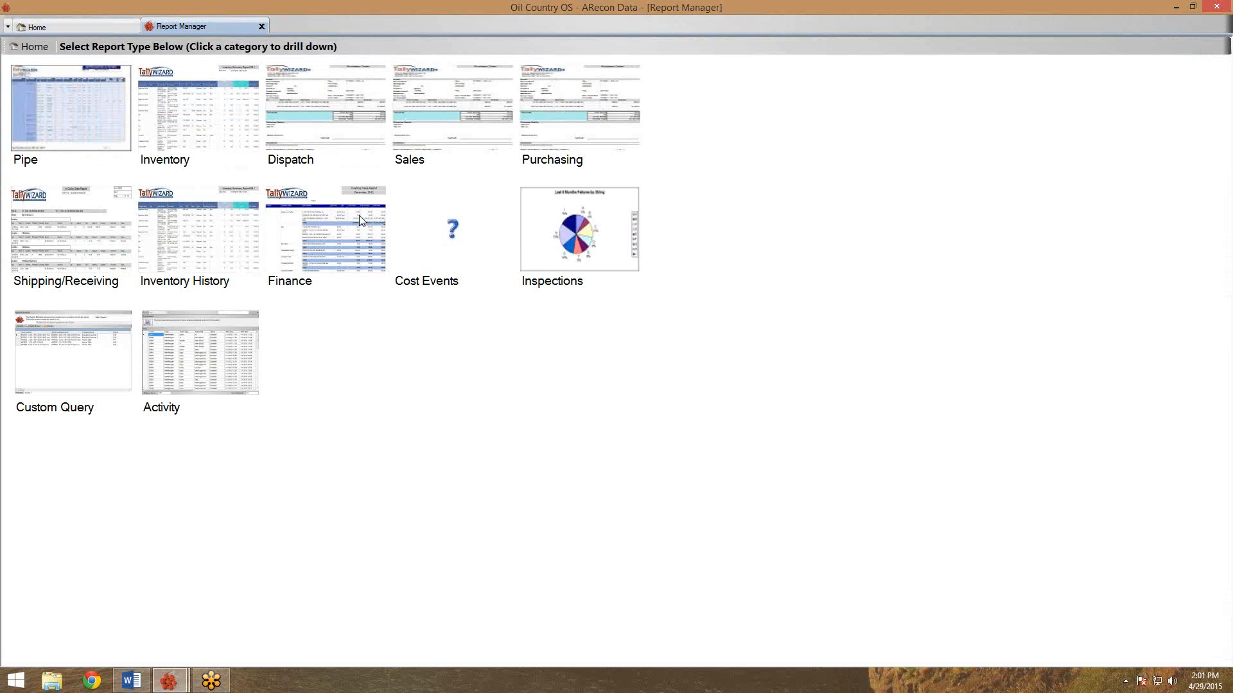
Run the Sales > Quotes By Part report filtered to part number 2 3/8 J55 8rd EUE.
left_click(430, 137)
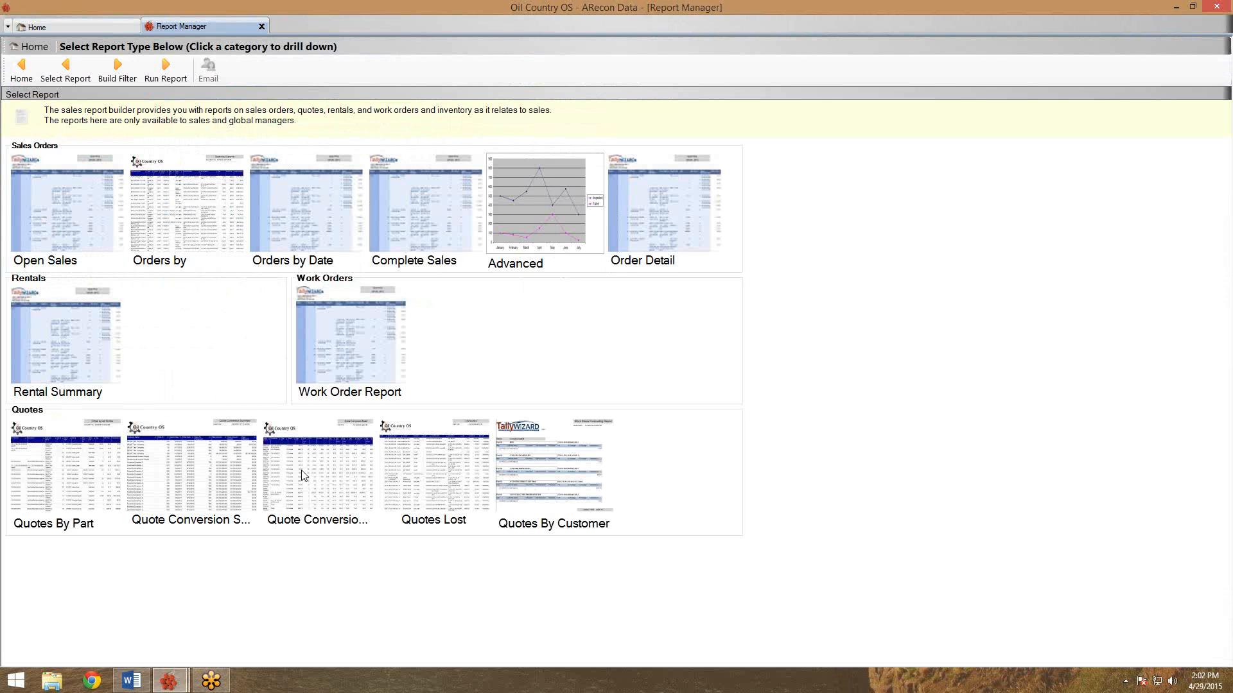
left_click(77, 472)
left_click(105, 77)
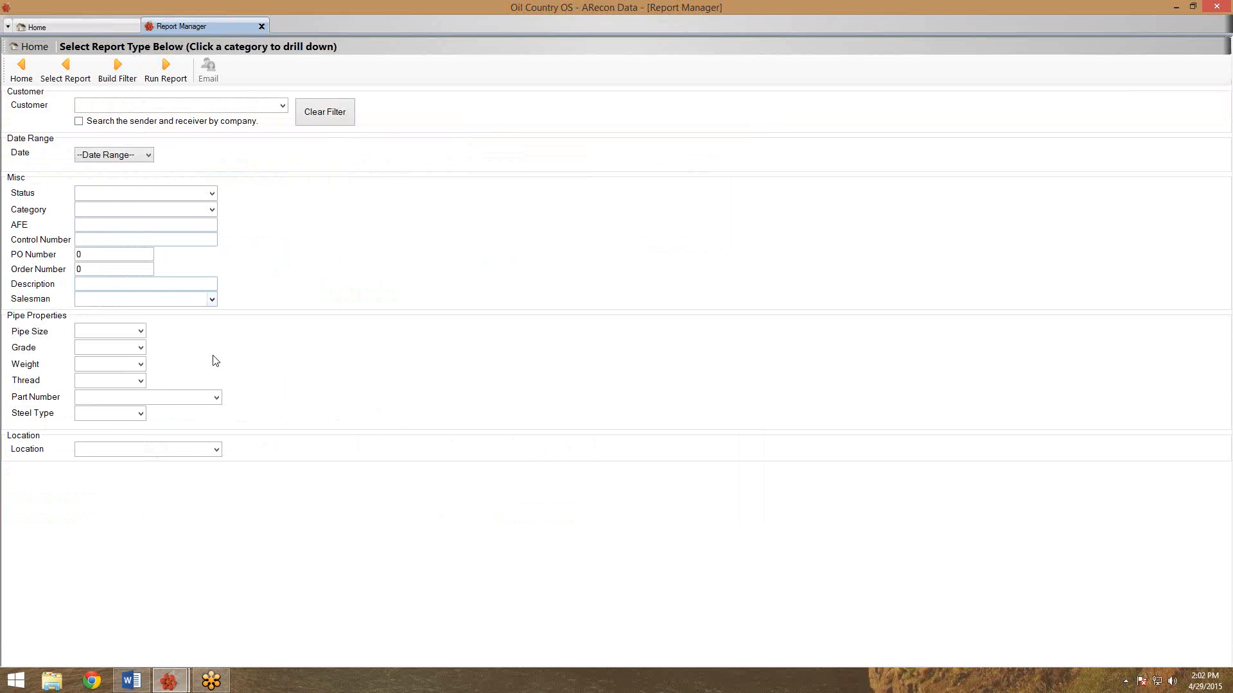
left_click(217, 397)
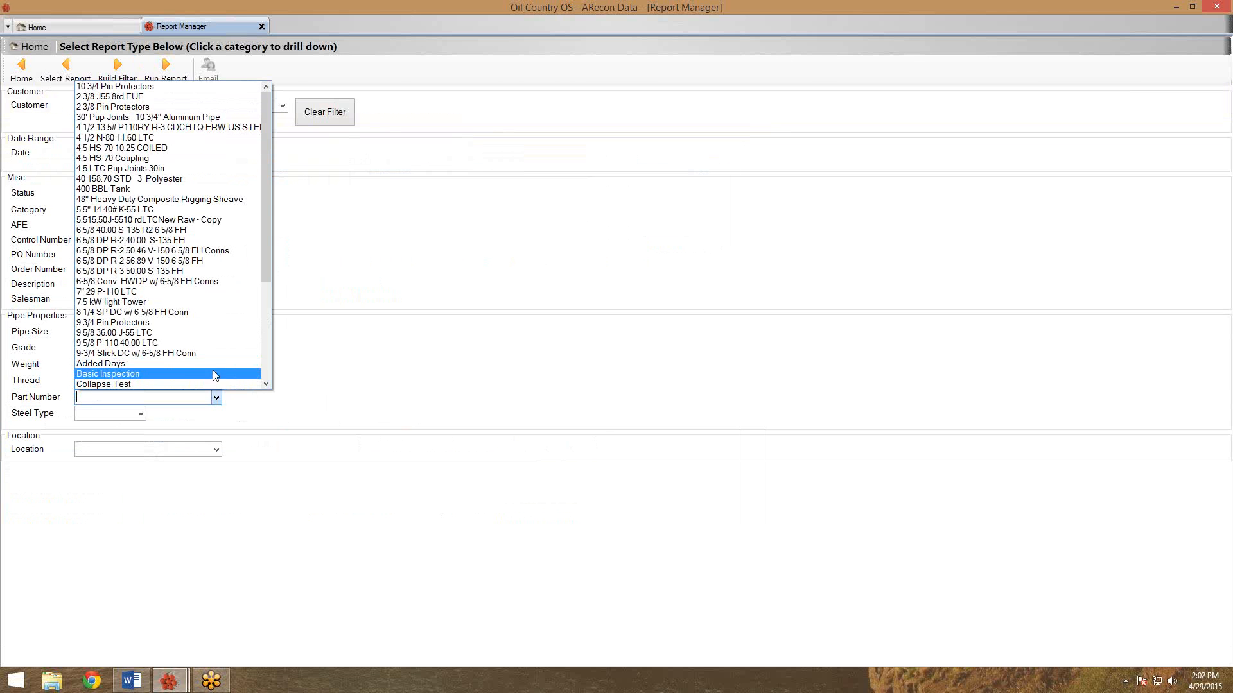
mouse_move(261, 203)
left_mouse_down()
mouse_move(260, 298)
mouse_move(265, 205)
left_mouse_up()
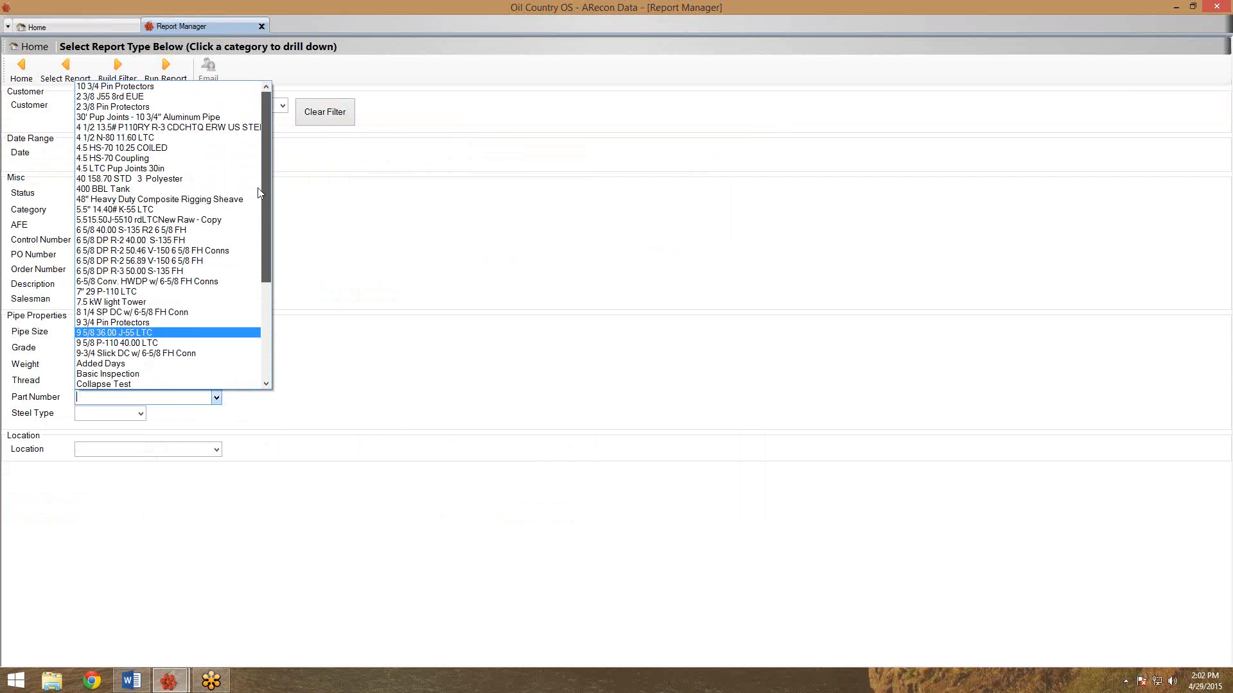
left_click(154, 97)
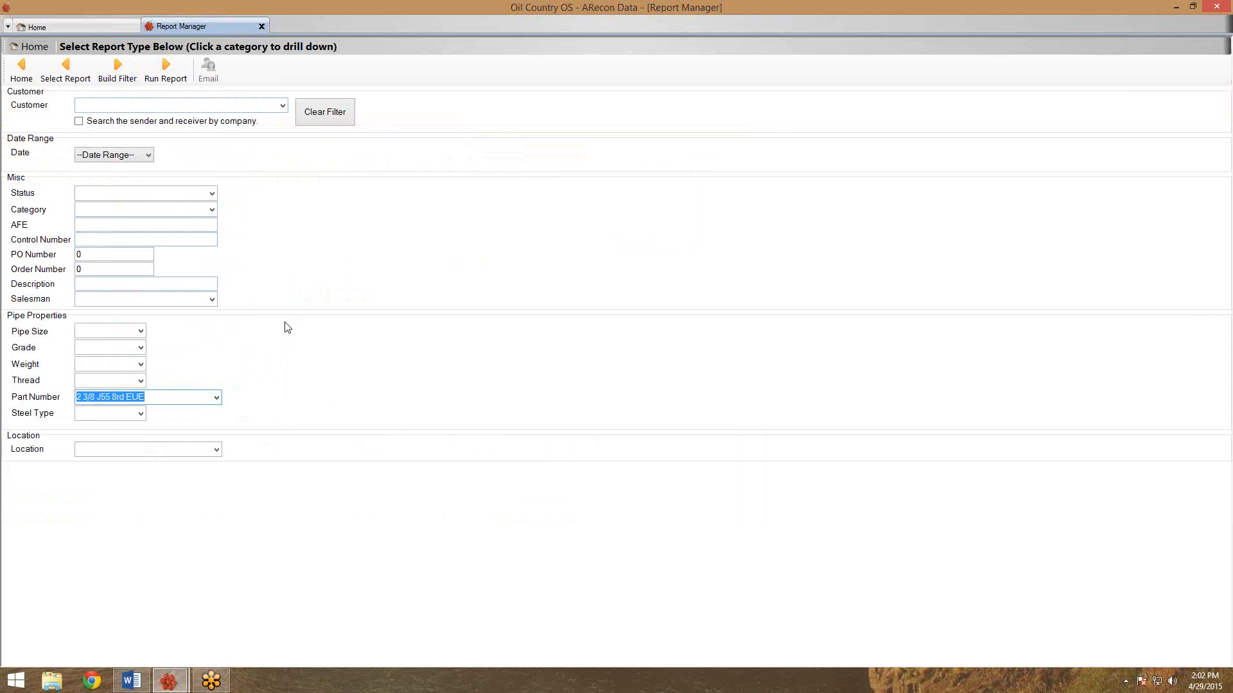
left_click(165, 76)
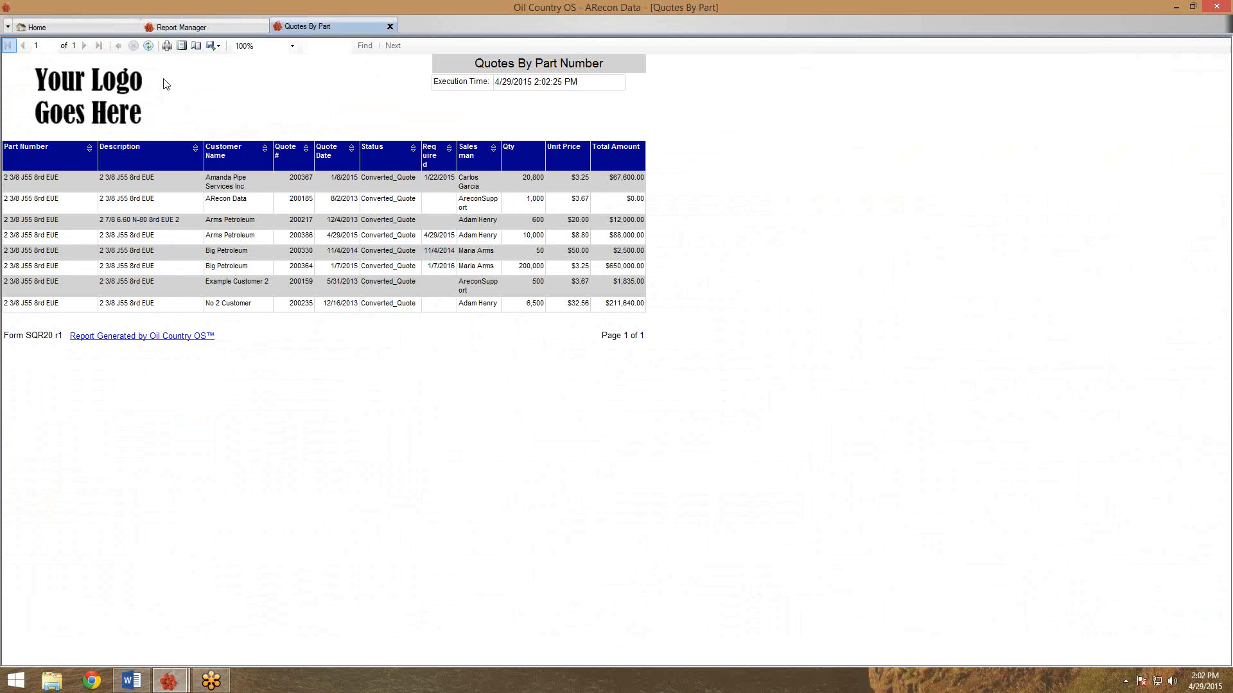
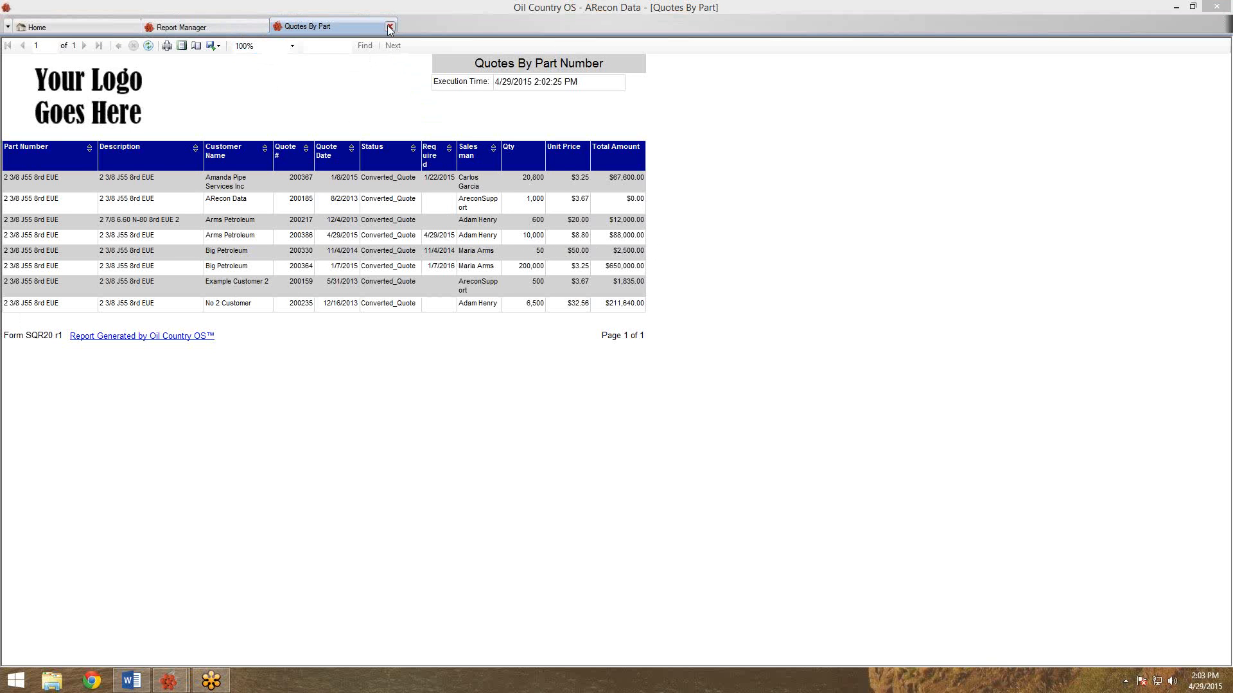
Close the Quotes By Part report and switch Report Manager to the Finance category, including Stock Forecasting.
left_click(390, 27)
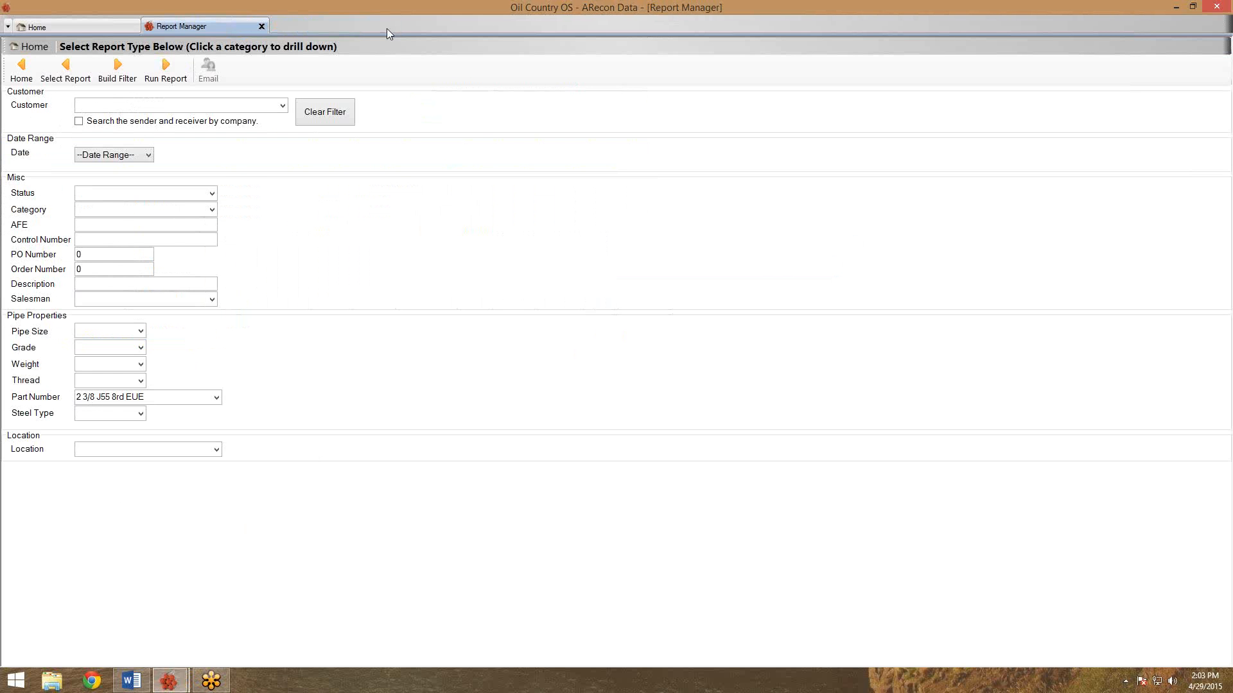
left_click(11, 78)
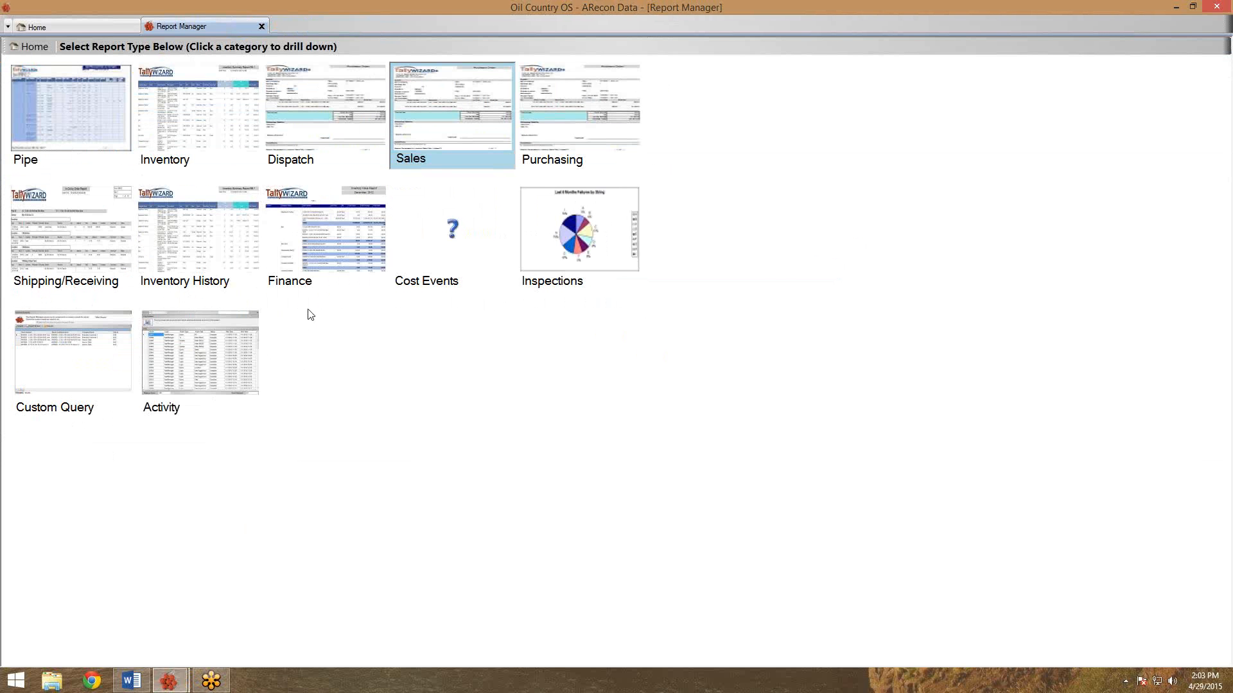
left_click(342, 255)
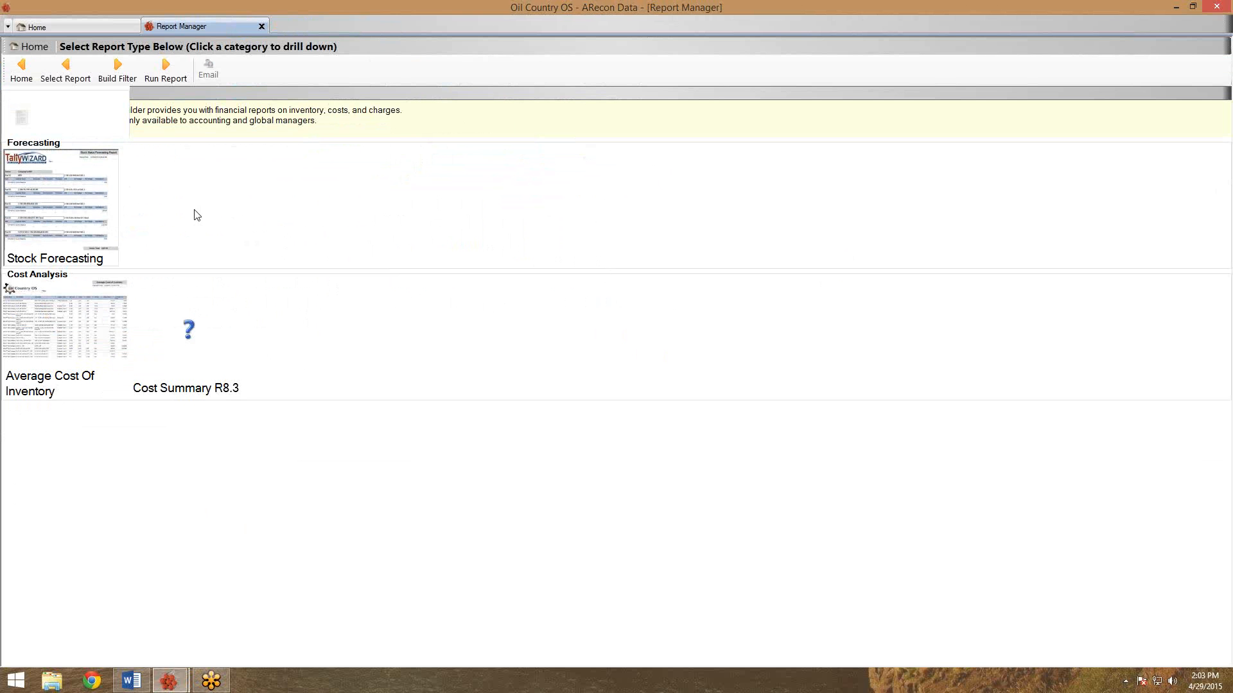
Run the Stock Forecasting report filtered to part number 2 3/8 J55 8rd EUE.
left_click(125, 79)
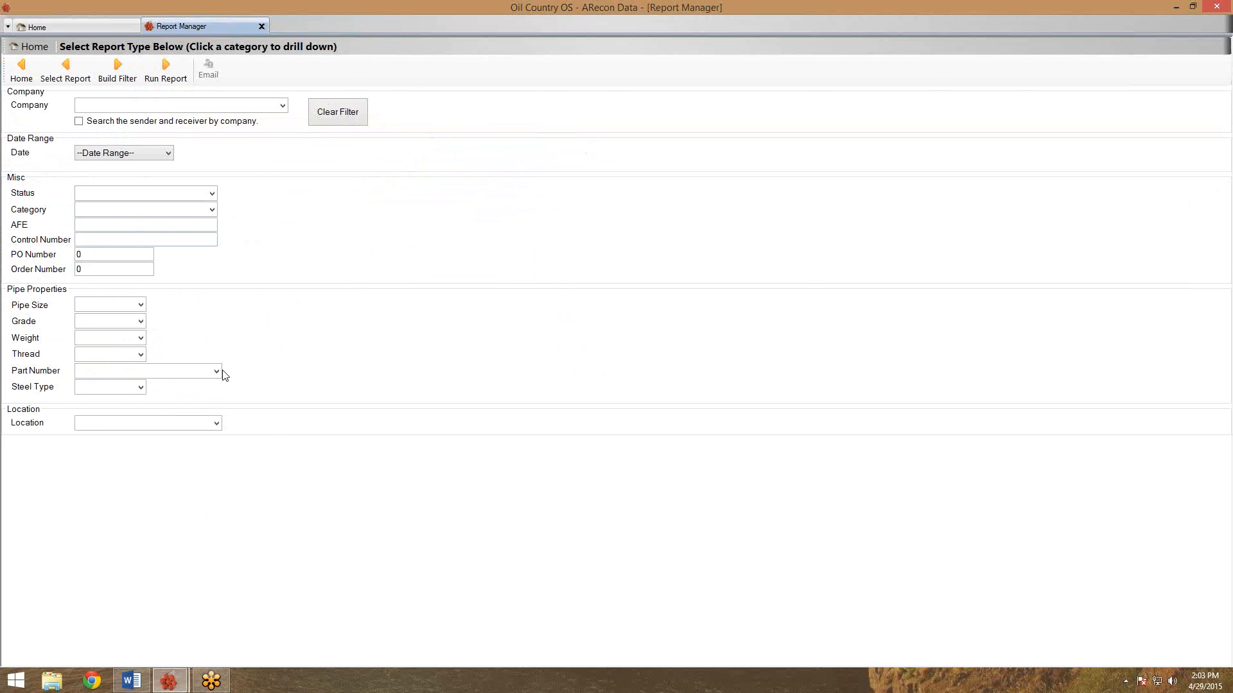
left_click(217, 372)
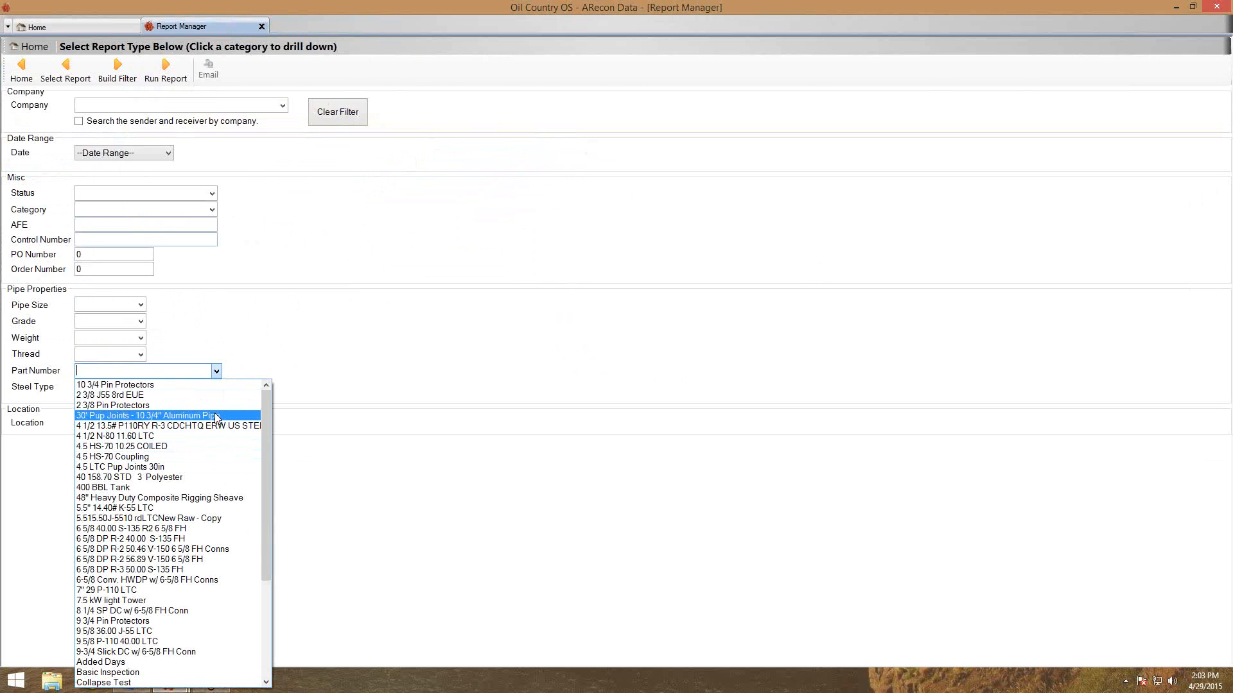
left_click(217, 396)
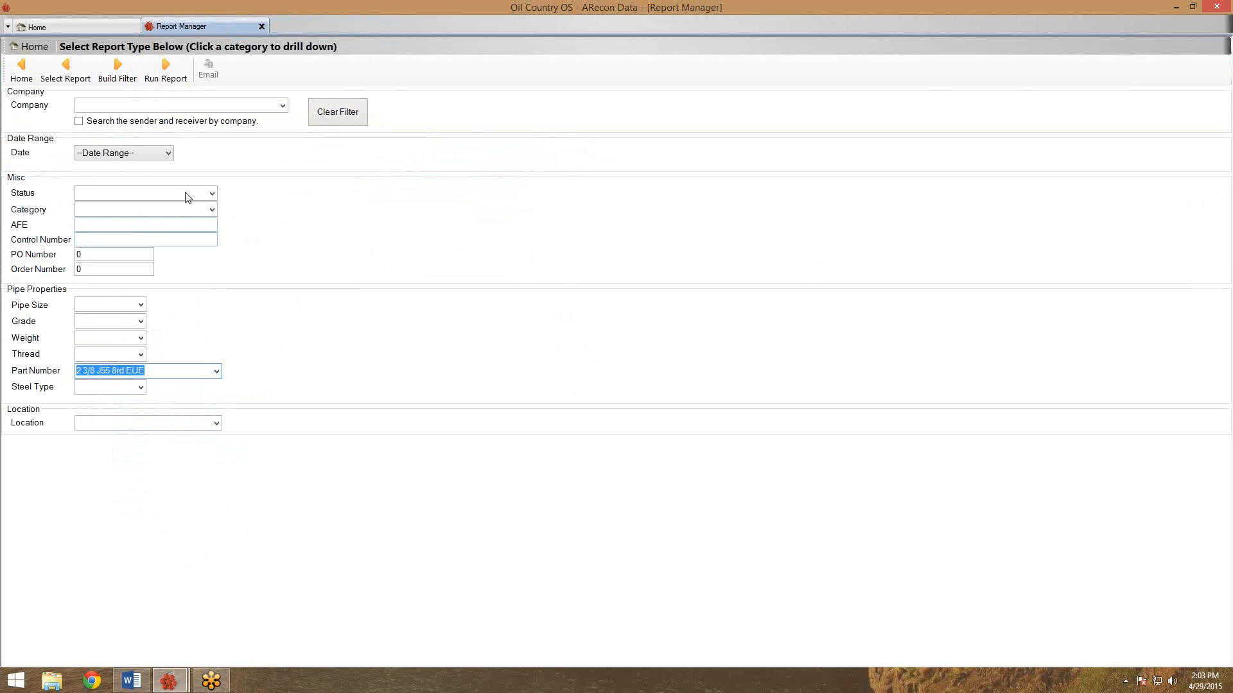
left_click(166, 74)
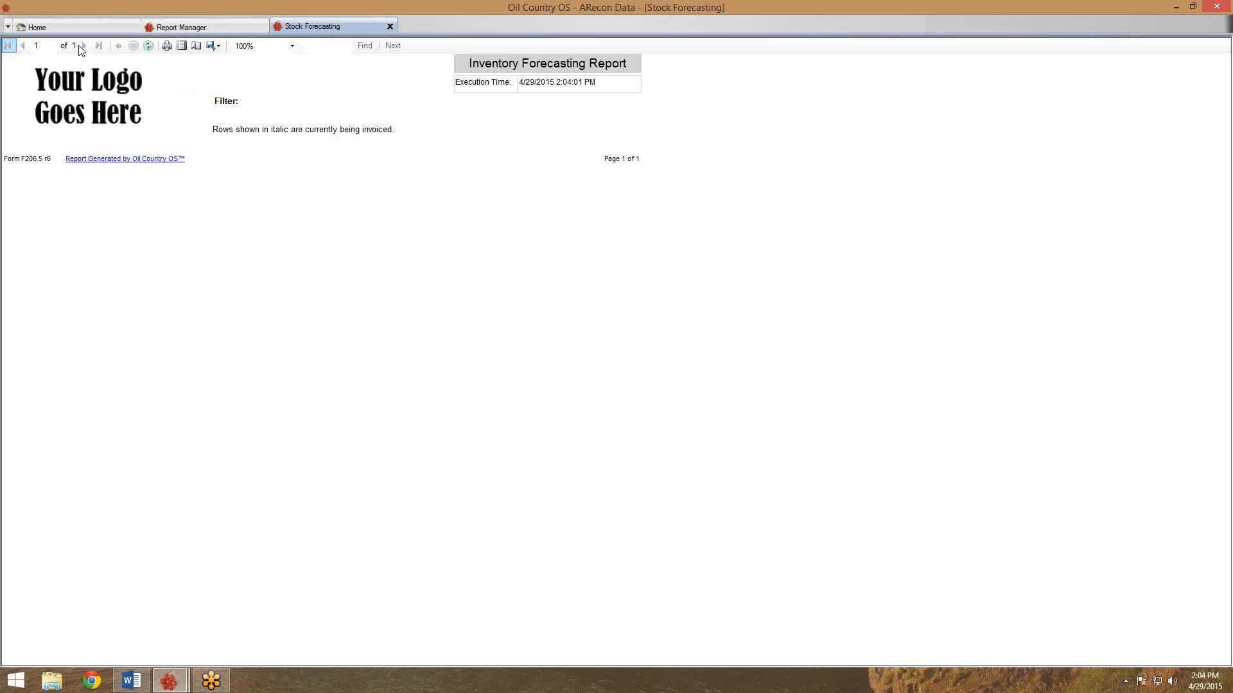
Close the empty filtered report, clear the part filter, and rerun Stock Forecasting unfiltered.
left_click(390, 26)
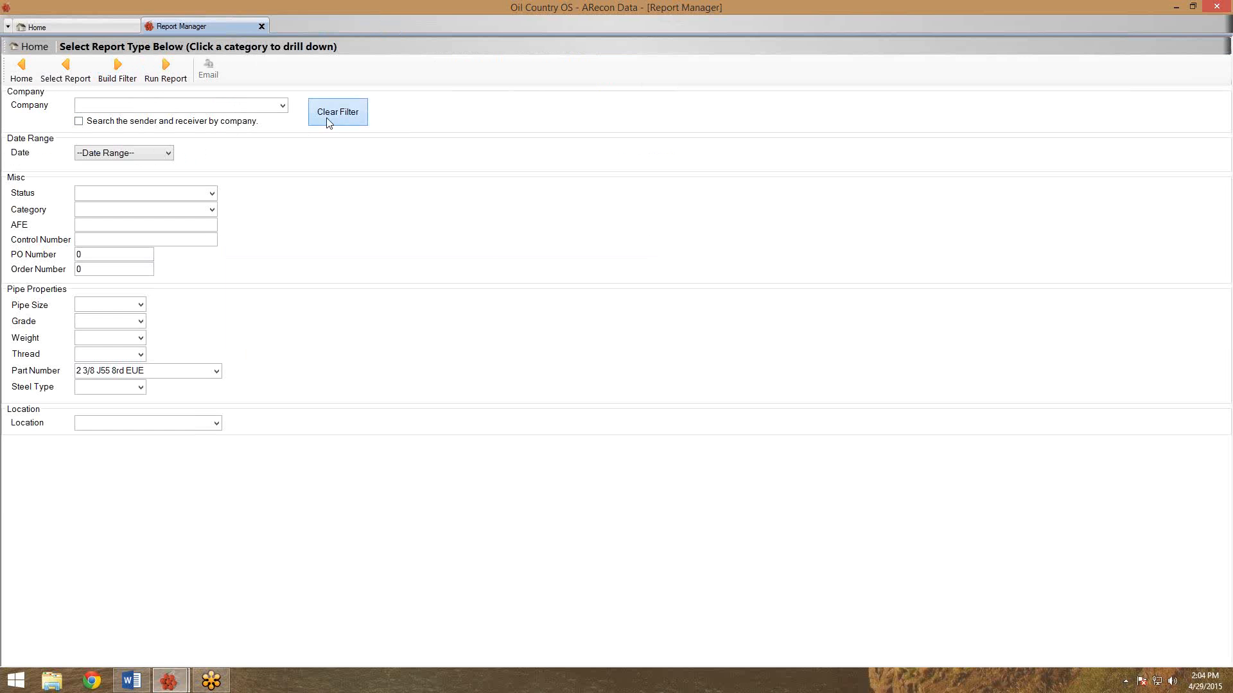
left_click(328, 117)
left_click(165, 67)
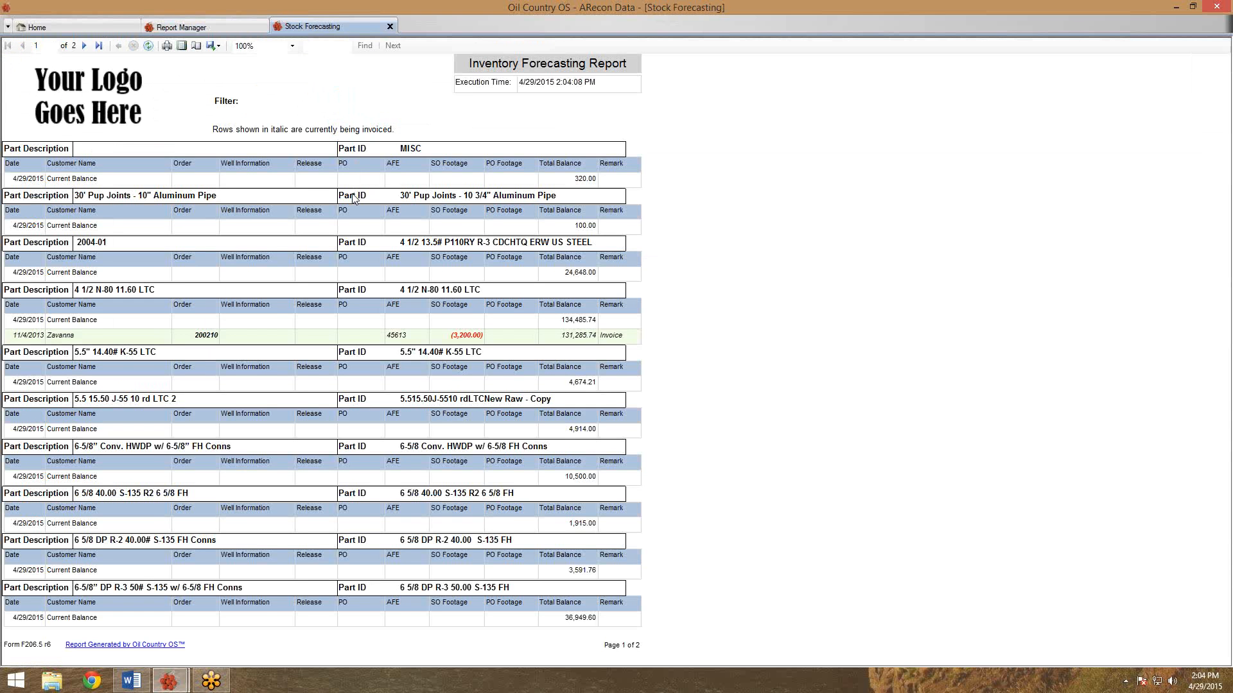
Review both pages of the unfiltered Inventory Forecasting Report, then close it.
scroll(353, 196, "down", 2)
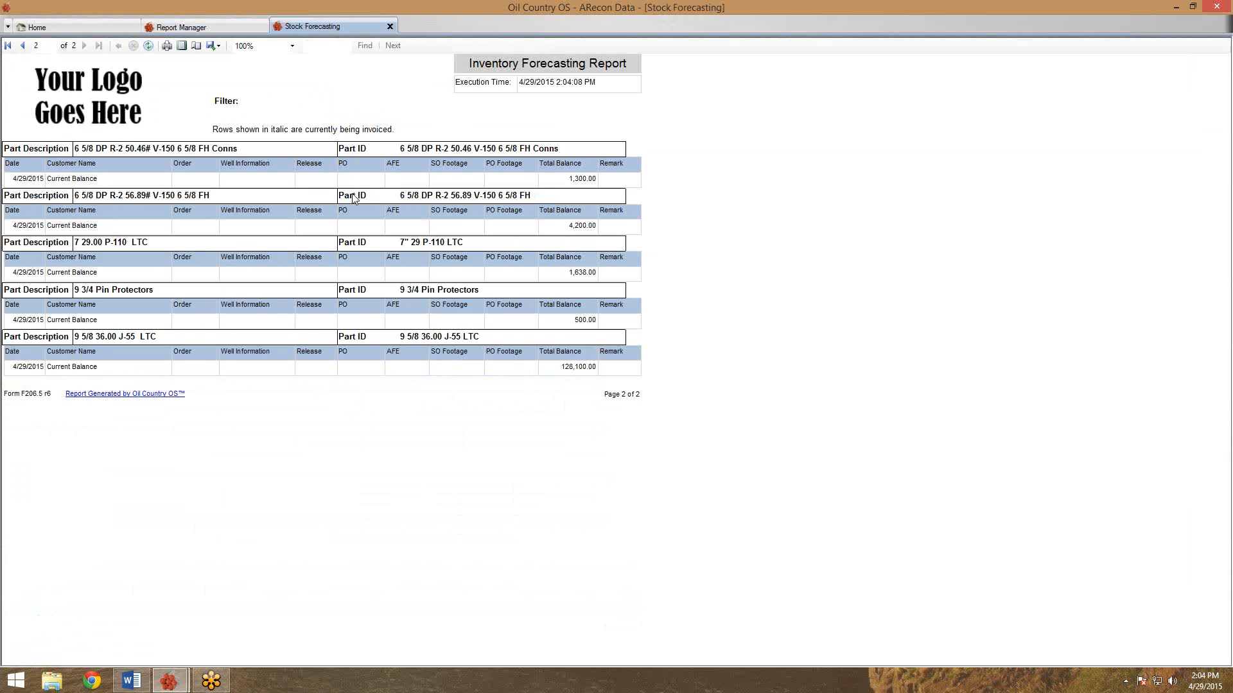
scroll(352, 197, "up", 2)
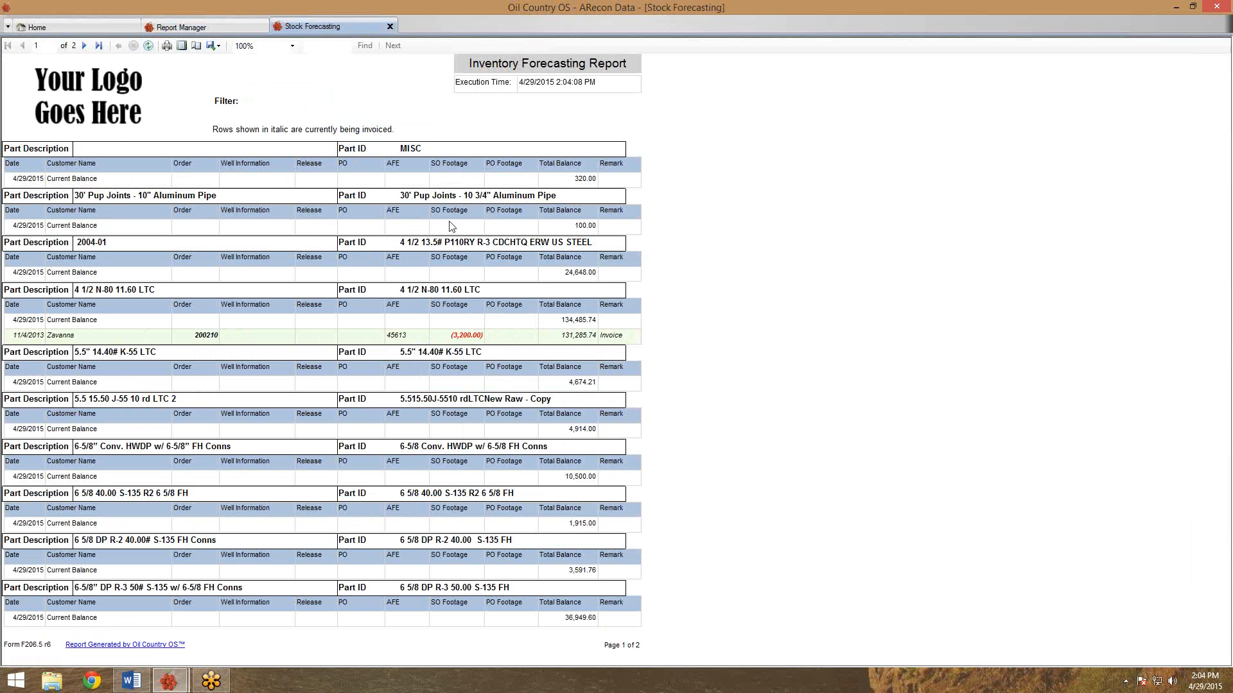
left_click(390, 26)
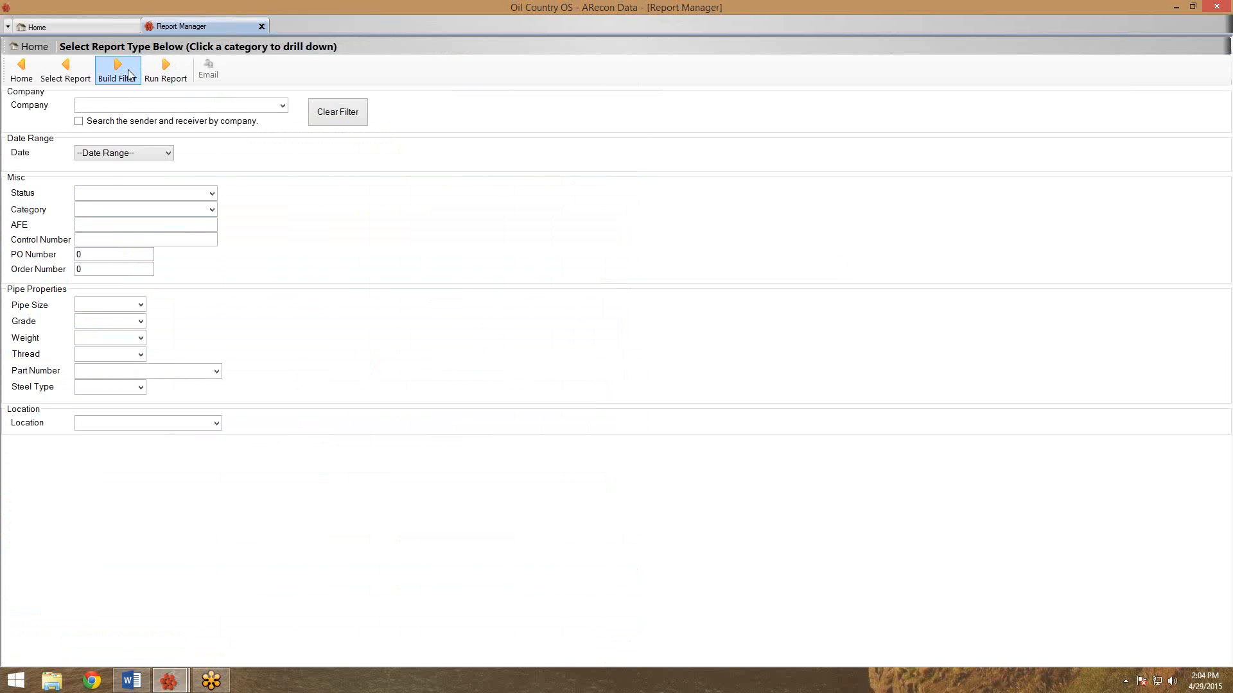
Run the Sales > Complete Sales report, producing the eight-page Completed Orders Report.
left_click(20, 71)
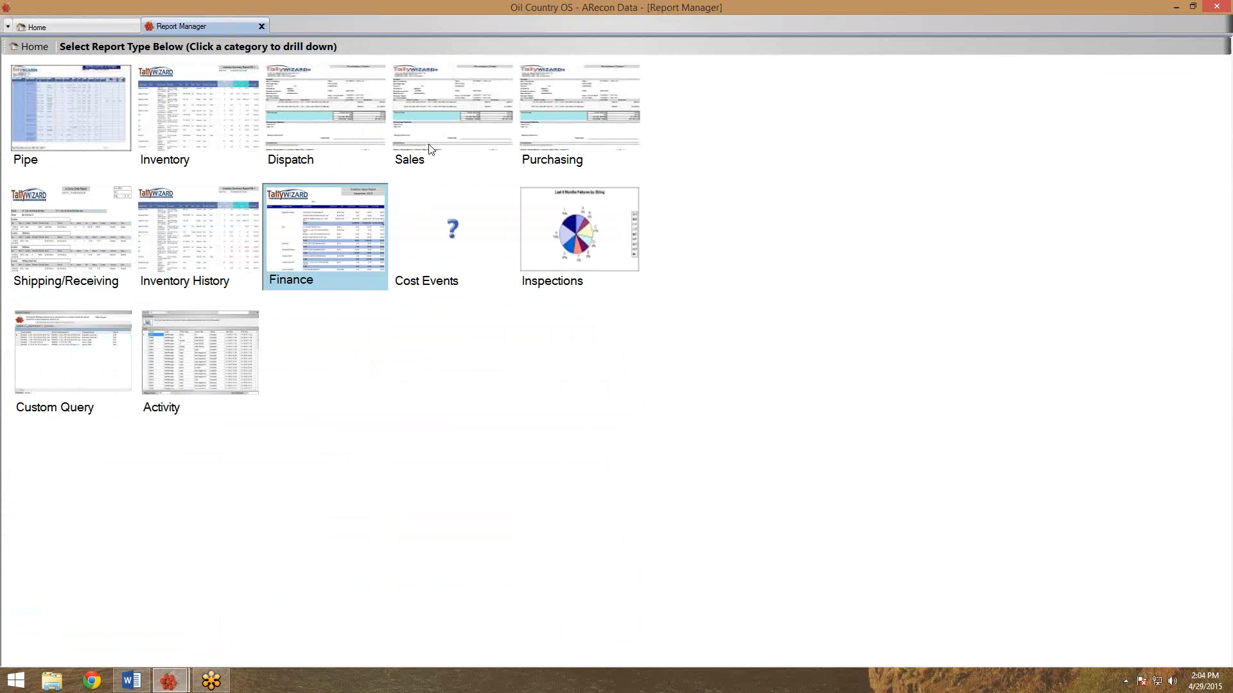
left_click(439, 122)
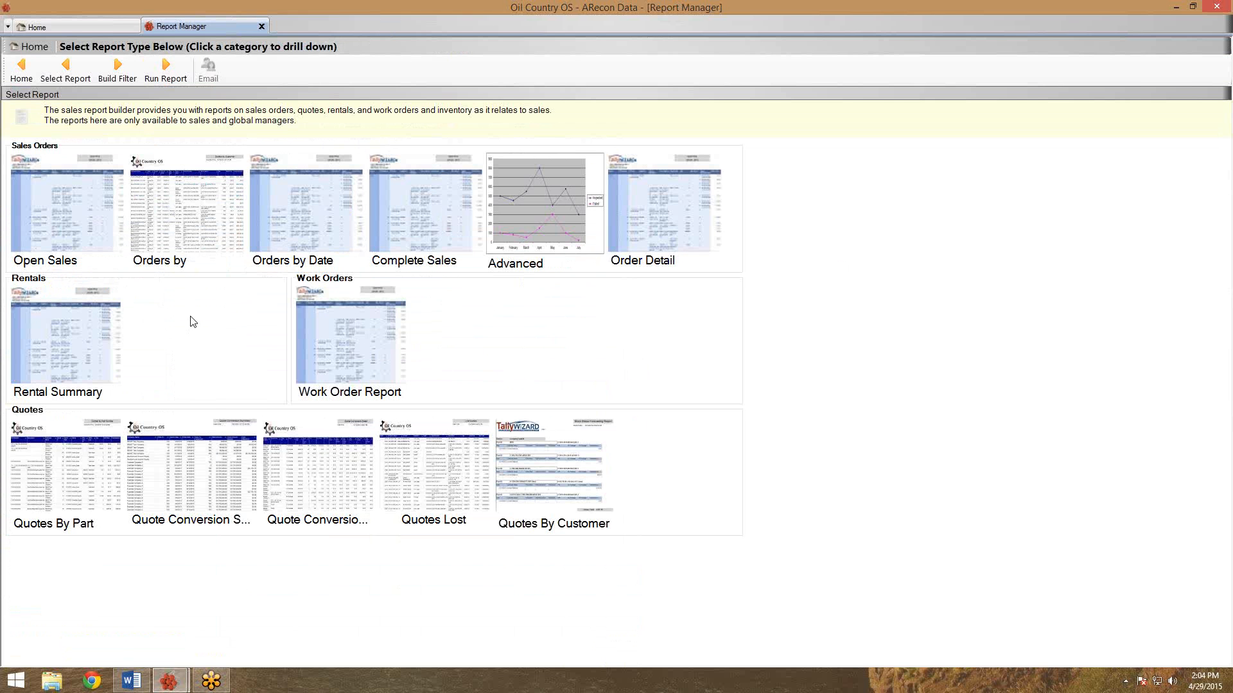
left_click(434, 212)
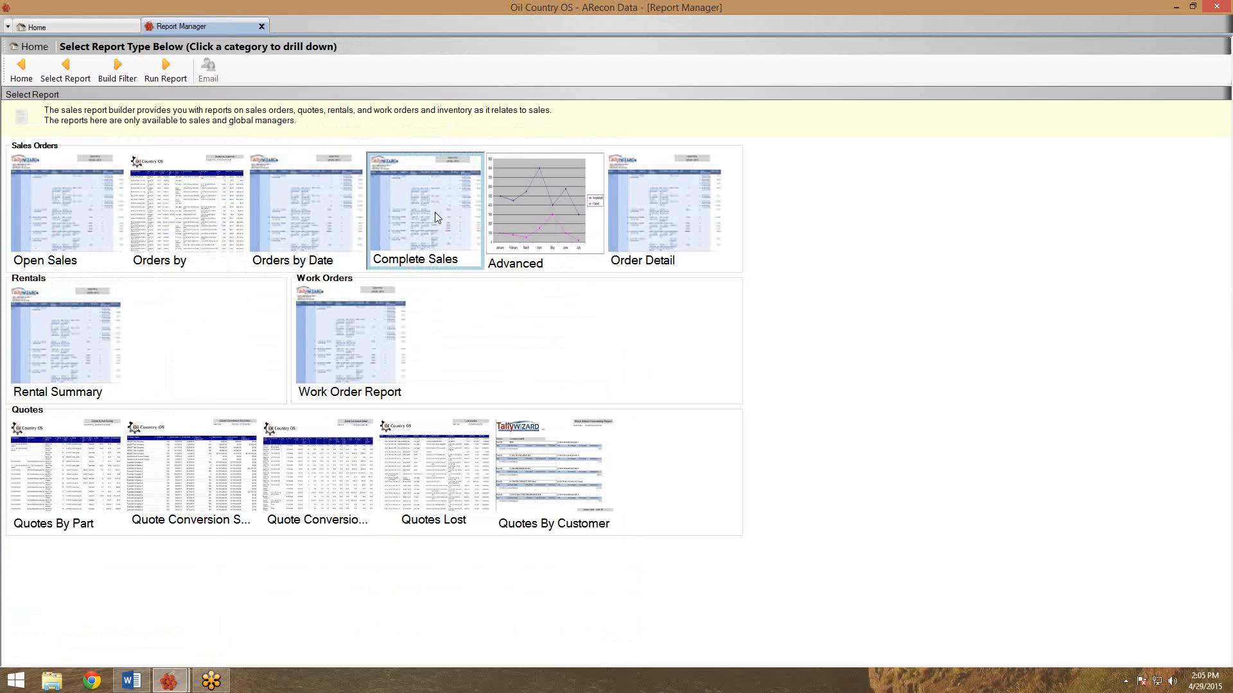
left_click(184, 75)
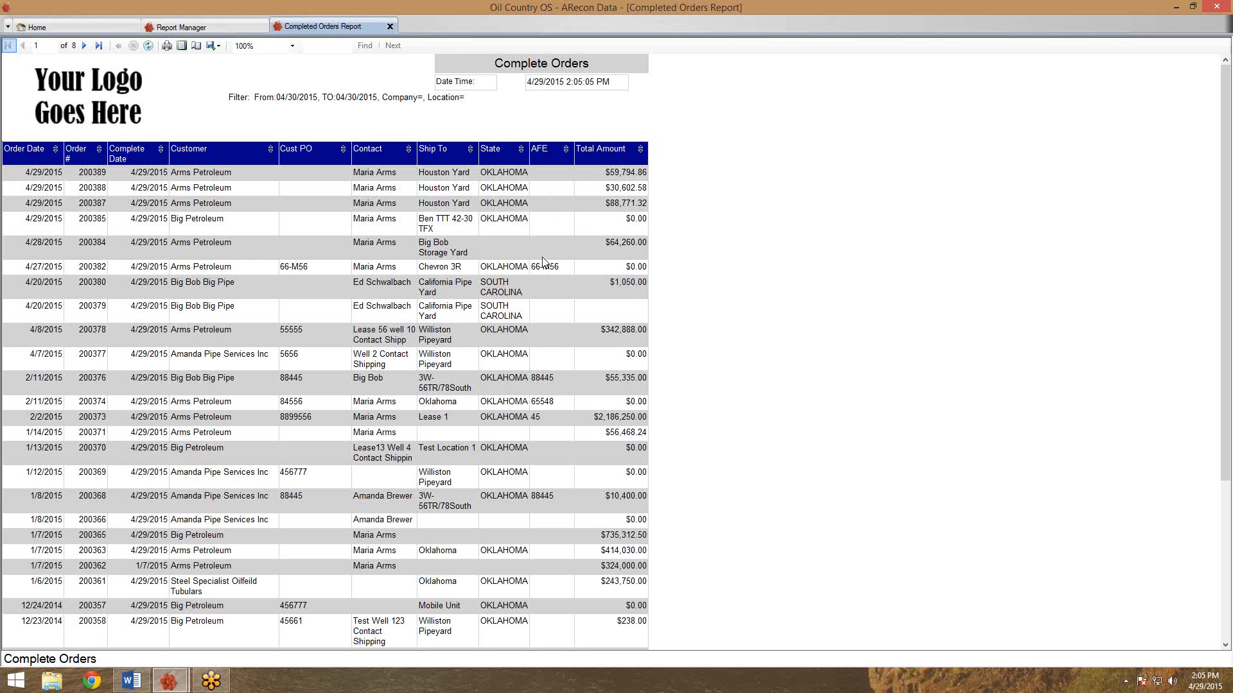
Close the Completed Orders Report and Report Manager, returning to the Home screen.
left_click(389, 27)
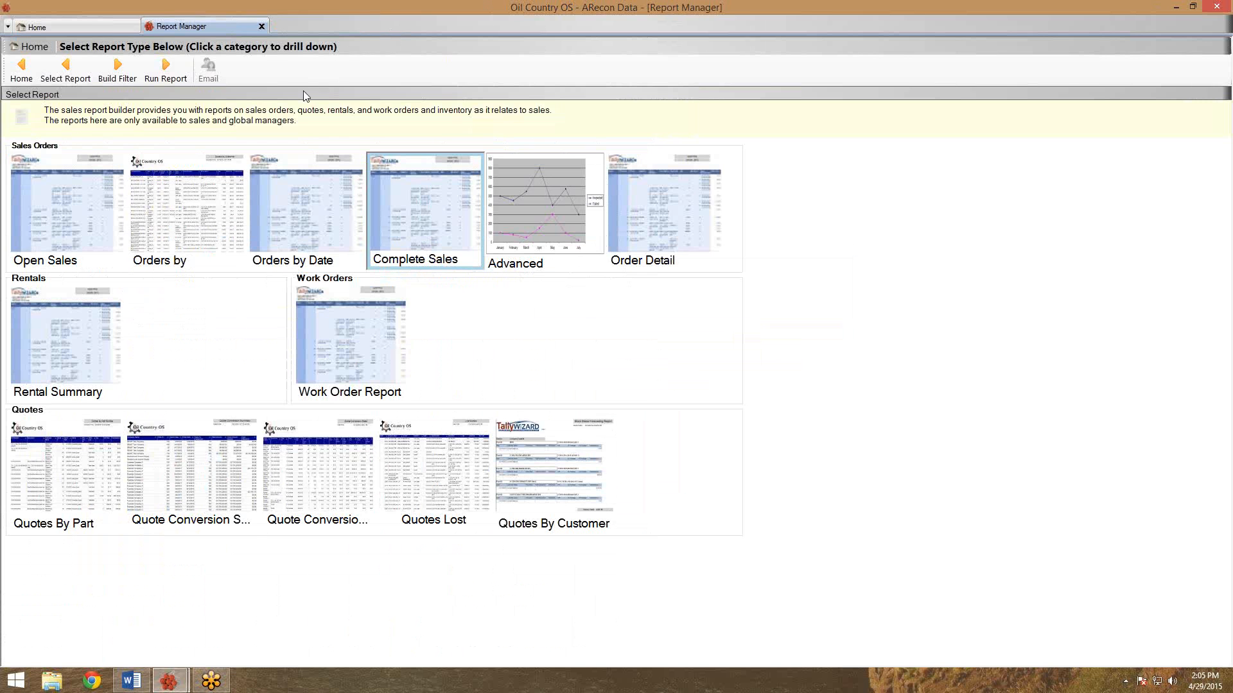
left_click(261, 28)
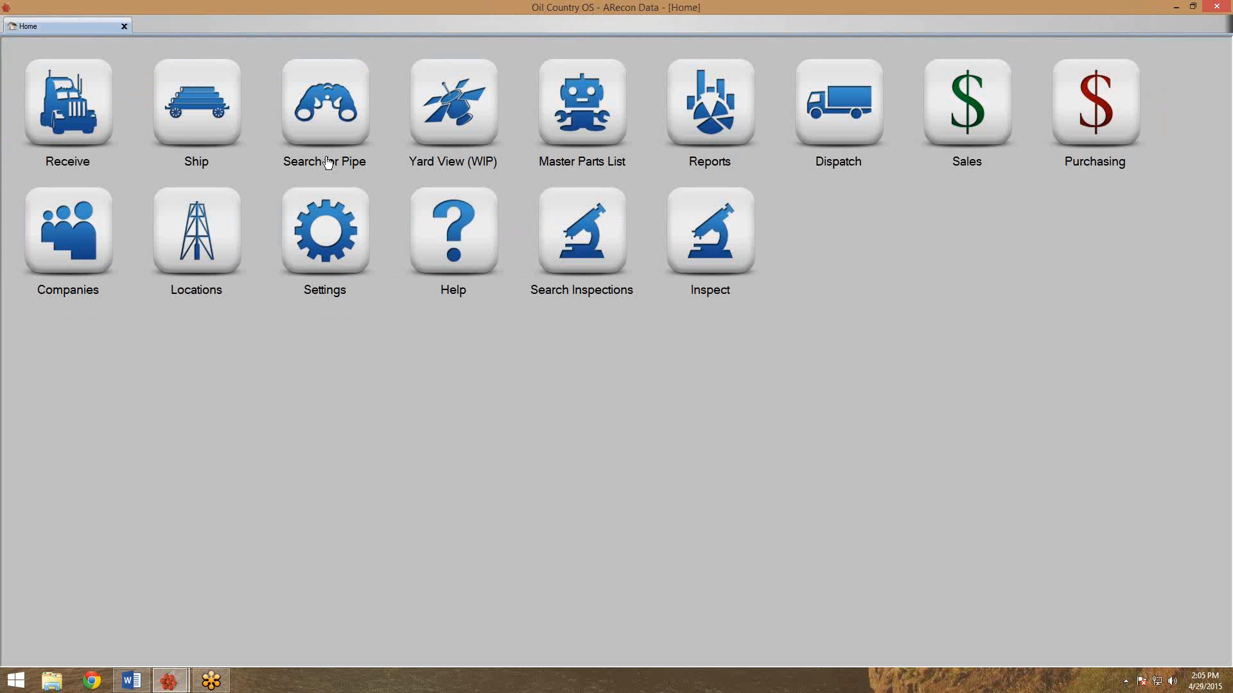